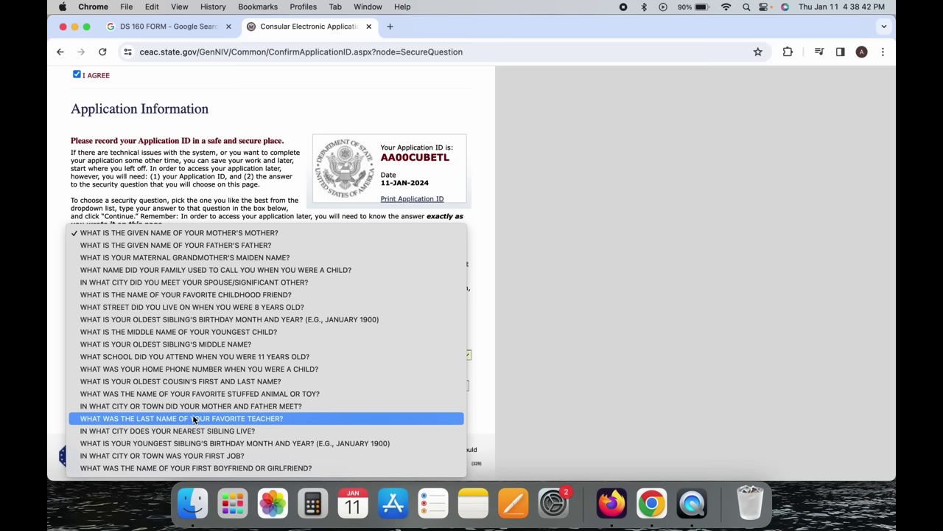
Choose the first-job city security question, answer MUMBAI, and continue.
click(196, 456)
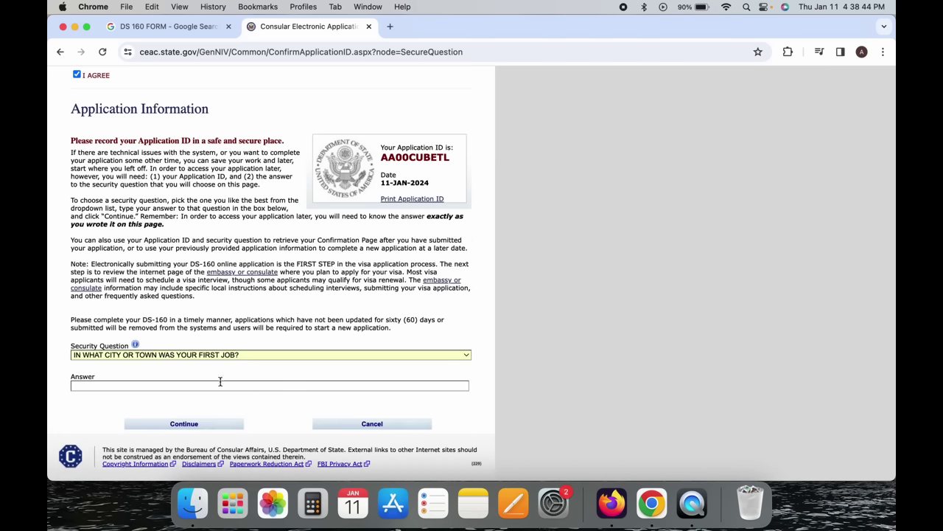
click(216, 384)
text(MUMBAI)
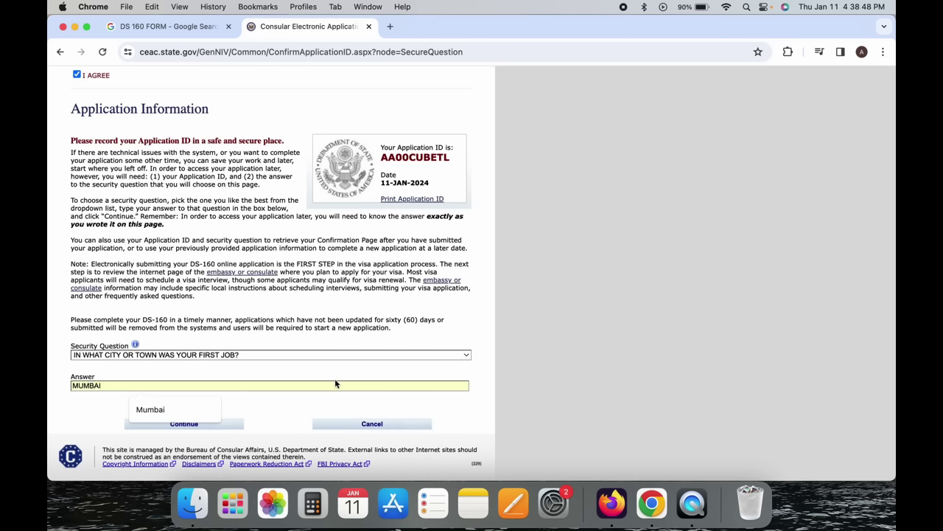
click(321, 363)
click(181, 425)
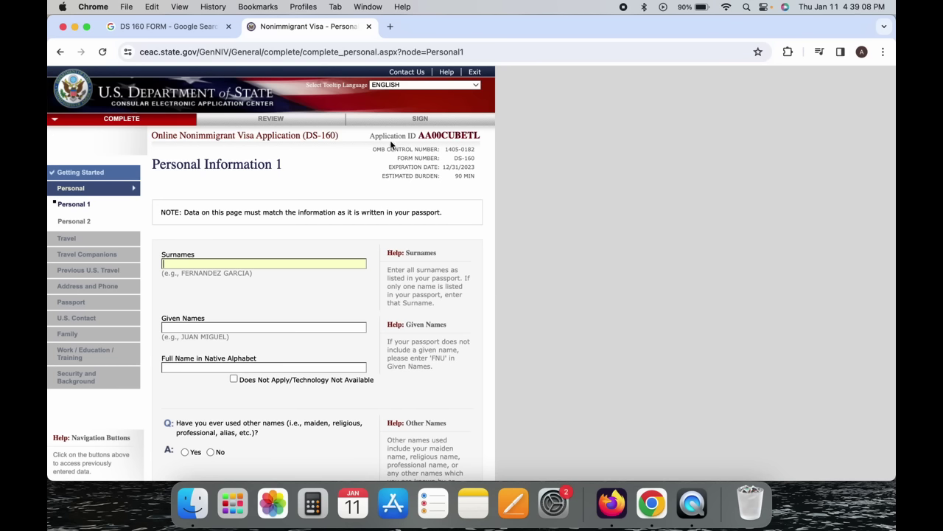
drag(387, 137, 486, 140)
click(485, 140)
click(207, 263)
key(Tab)
scroll(472, 272, down, 3)
scroll(471, 273, down, 1)
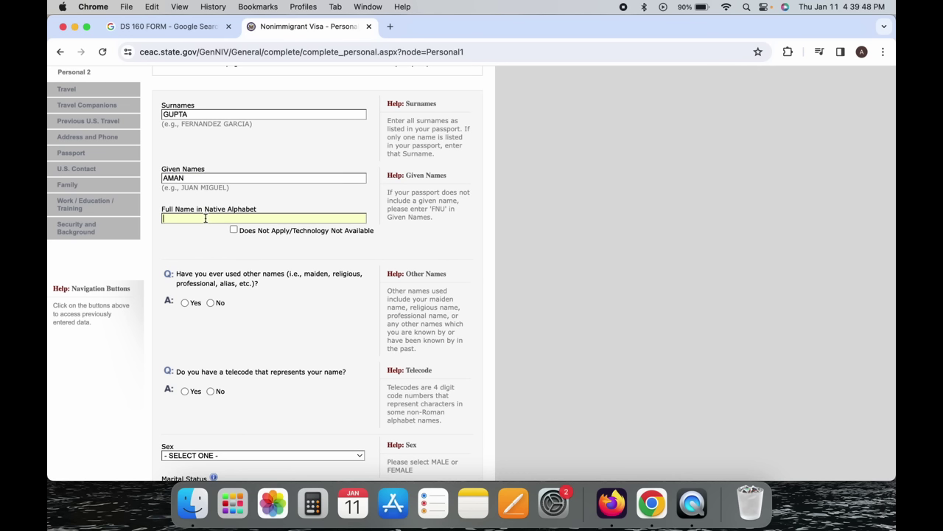
scroll(249, 273, down, 2)
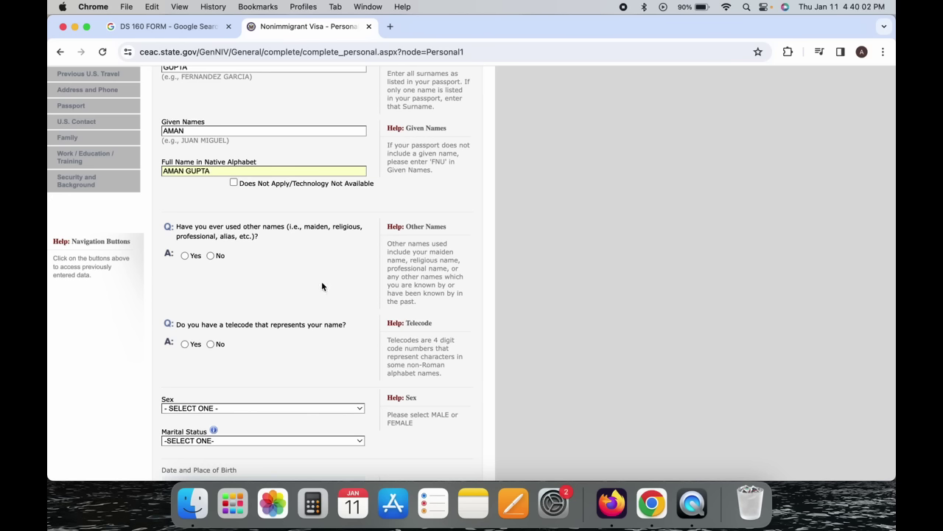
click(185, 255)
Answer No to other names used and set sex to MALE.
scroll(217, 331, down, 5)
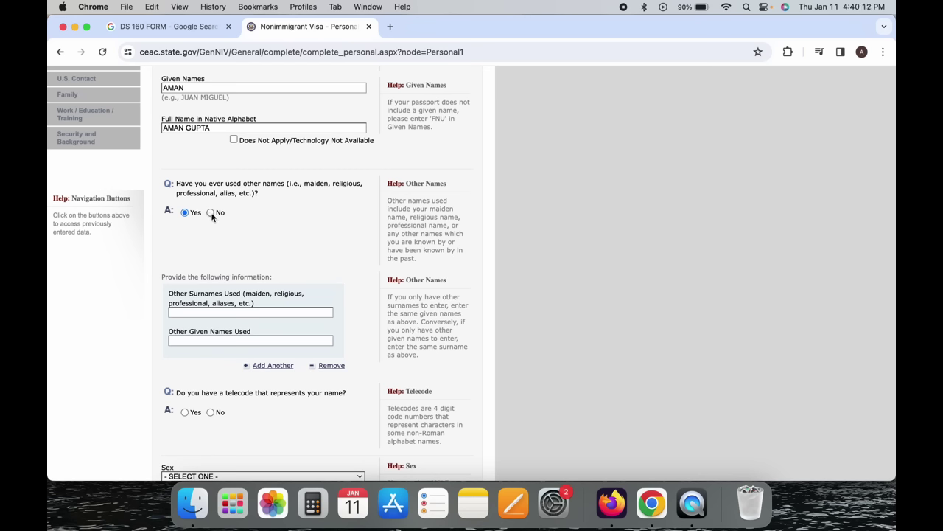
click(211, 213)
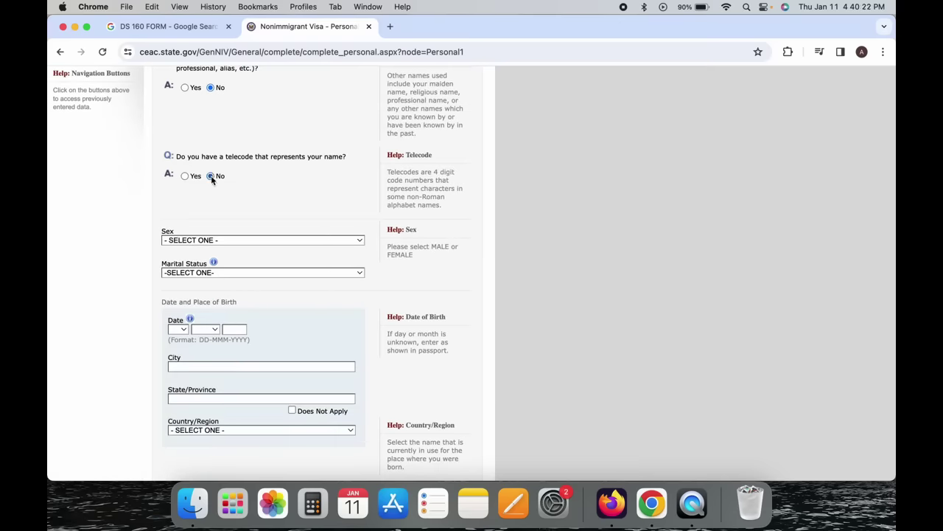
scroll(212, 180, down, 3)
click(212, 189)
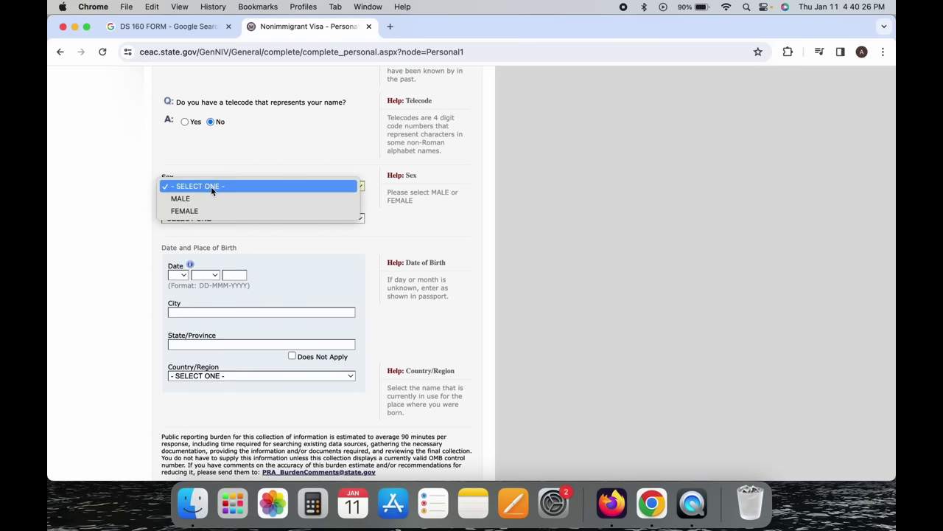
click(211, 199)
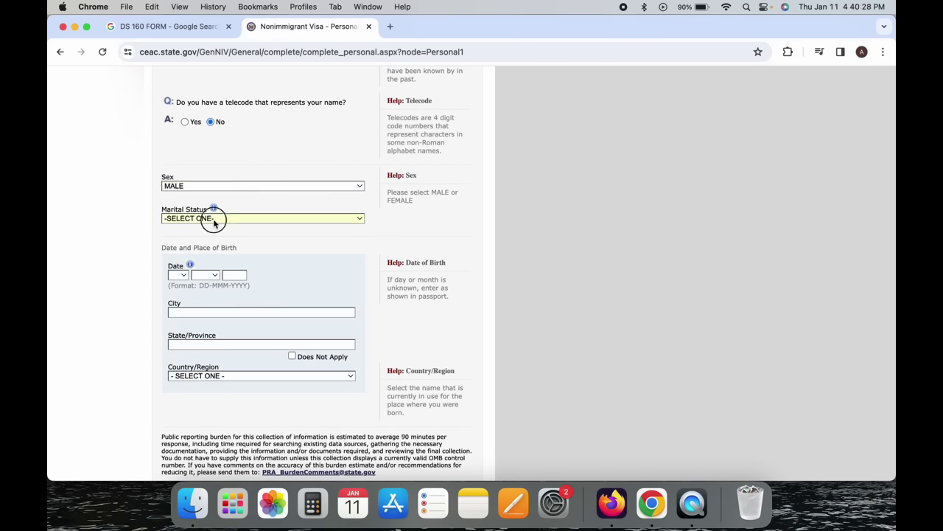
Set marital status to MARRIED.
click(215, 219)
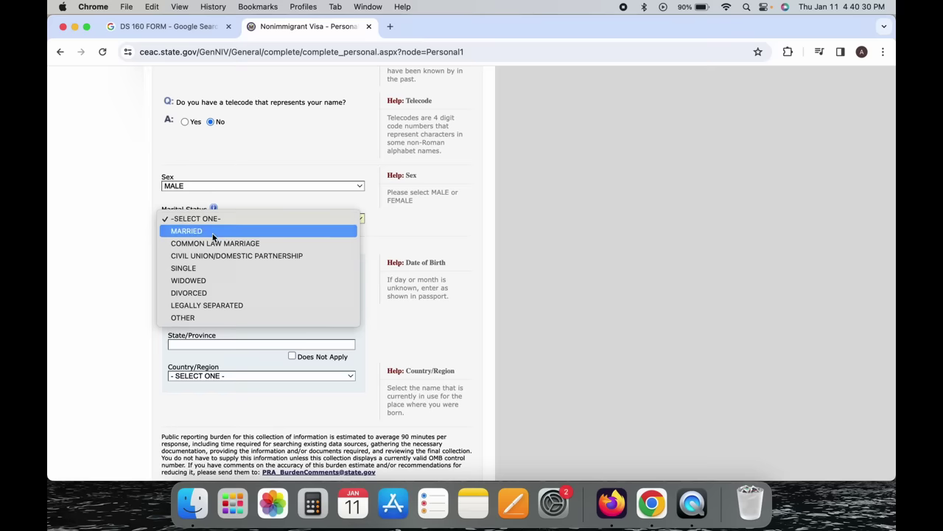
click(206, 231)
click(199, 220)
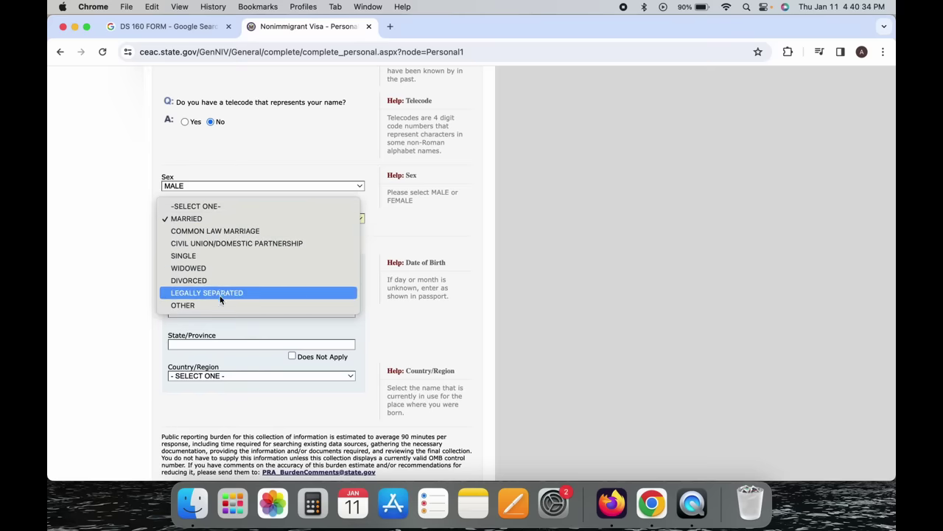
click(214, 219)
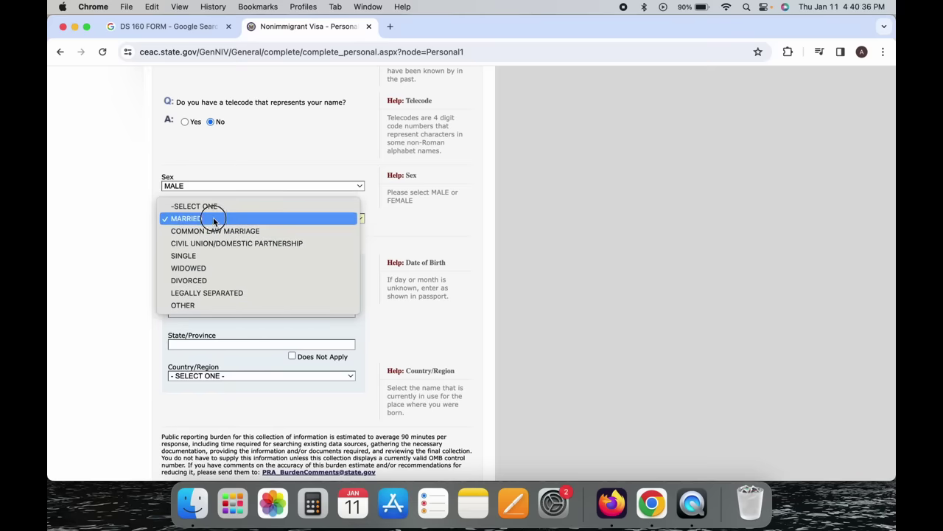
scroll(110, 270, down, 2)
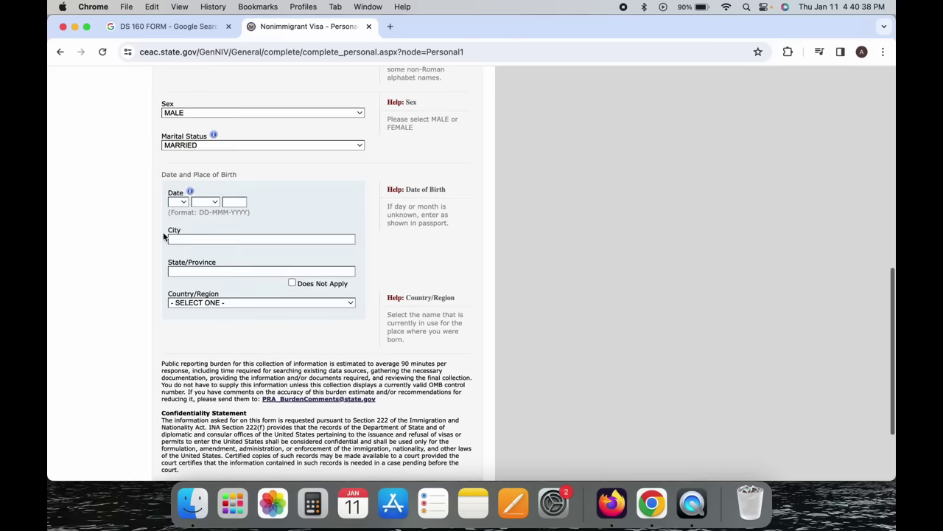
Set the date of birth to 01 JAN 1990.
click(178, 209)
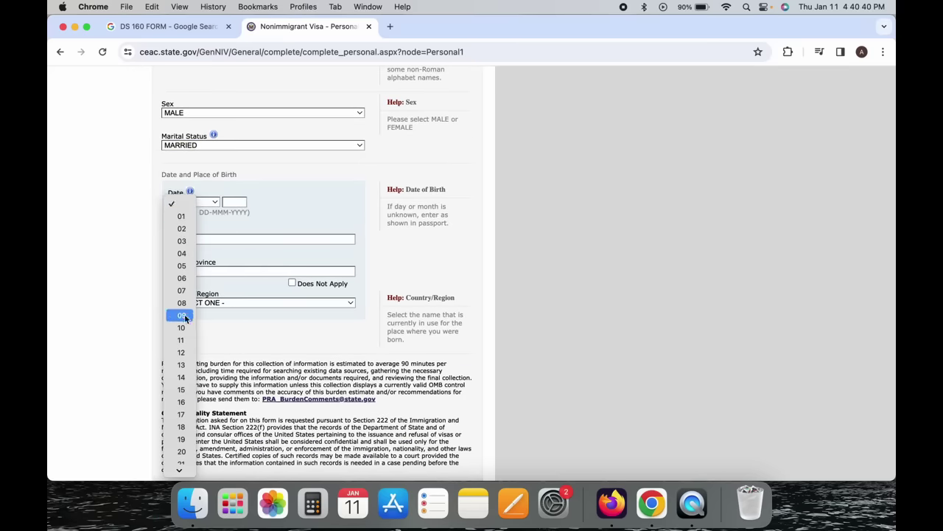
click(190, 214)
click(214, 202)
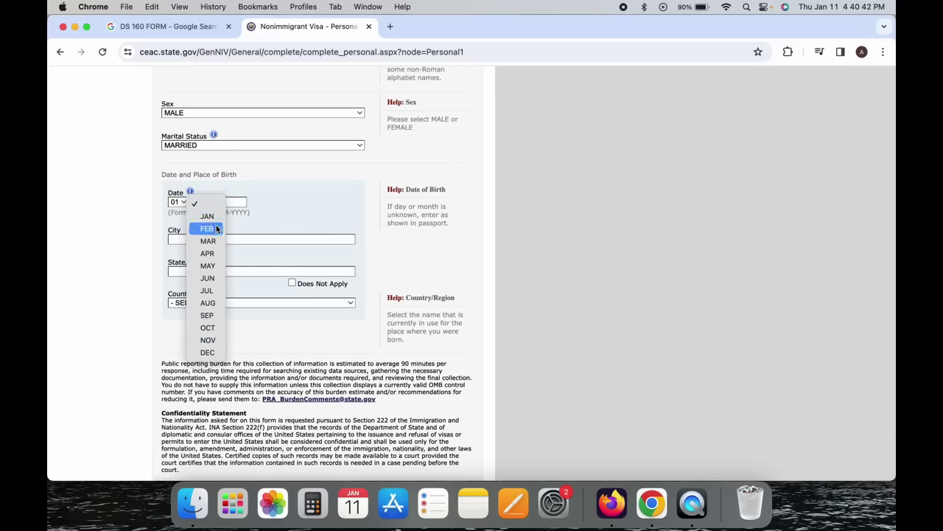
click(212, 214)
click(243, 200)
text(1990)
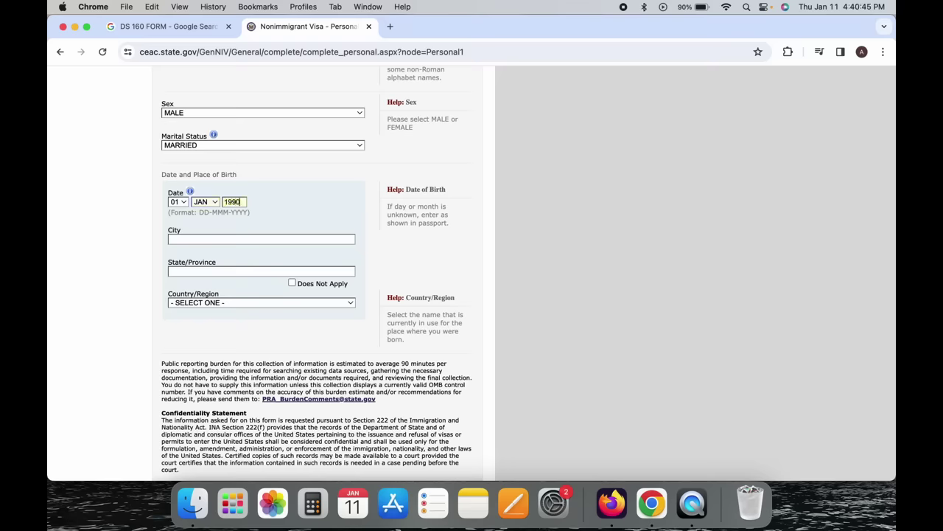
Enter birth city MUMBAI and state/province MAHARASHTRA.
scroll(254, 201, down, 1)
click(254, 201)
text(MUMBAI)
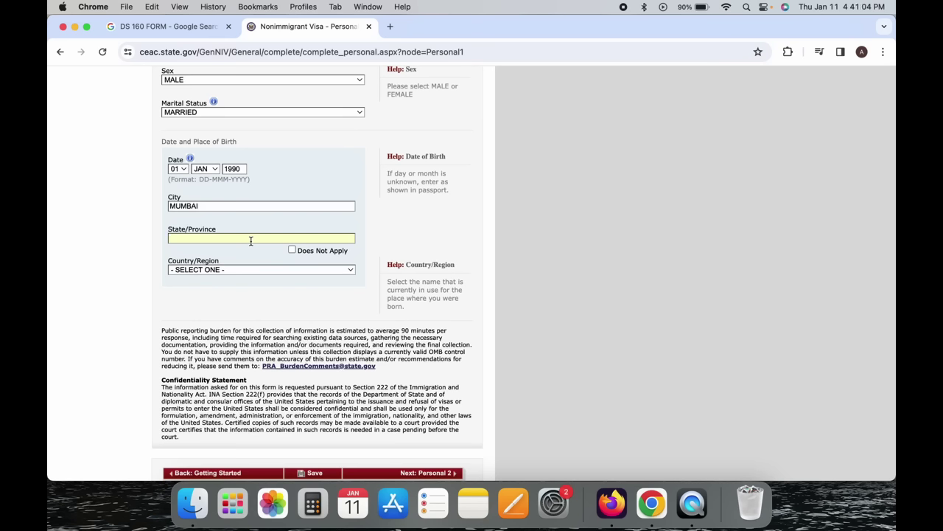
click(292, 250)
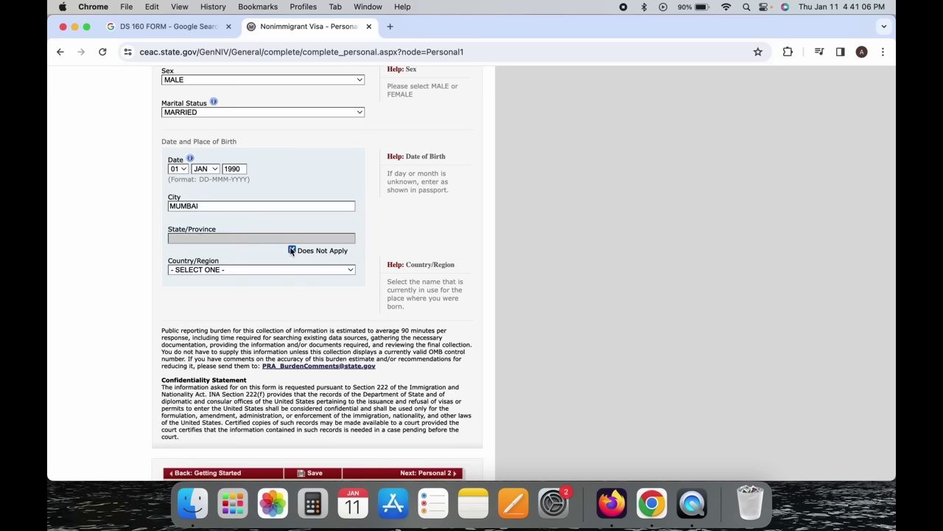
click(291, 250)
click(252, 237)
text(MAHAR)
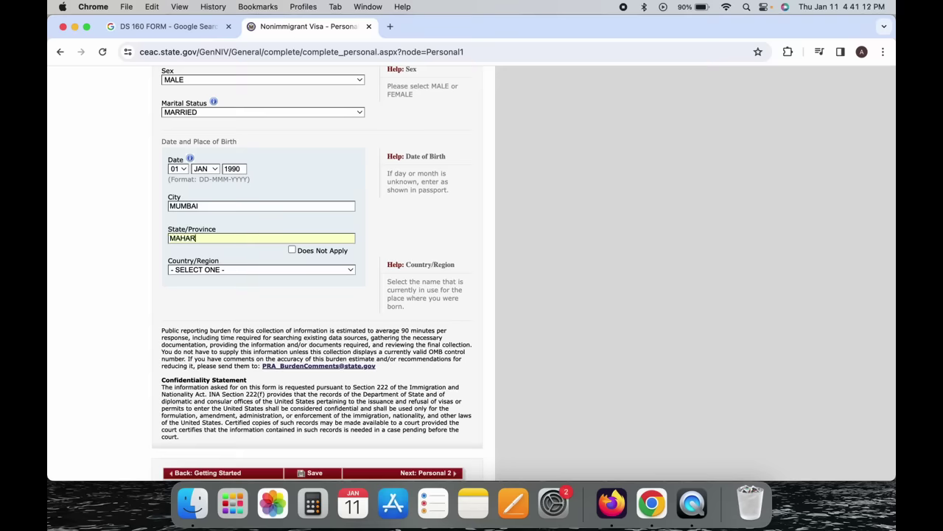
text(ASHTRA)
Choose INDIA as birth country and continue to Personal Information 2.
click(258, 269)
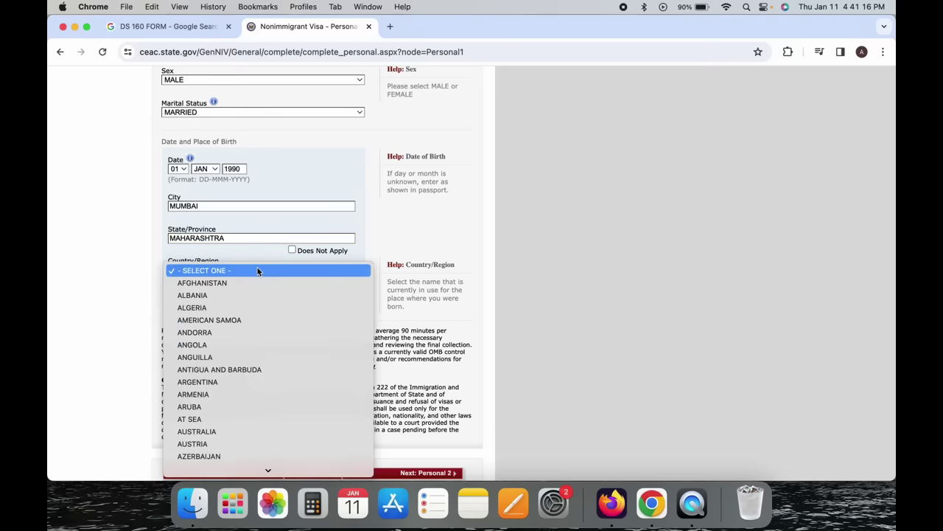
text(in)
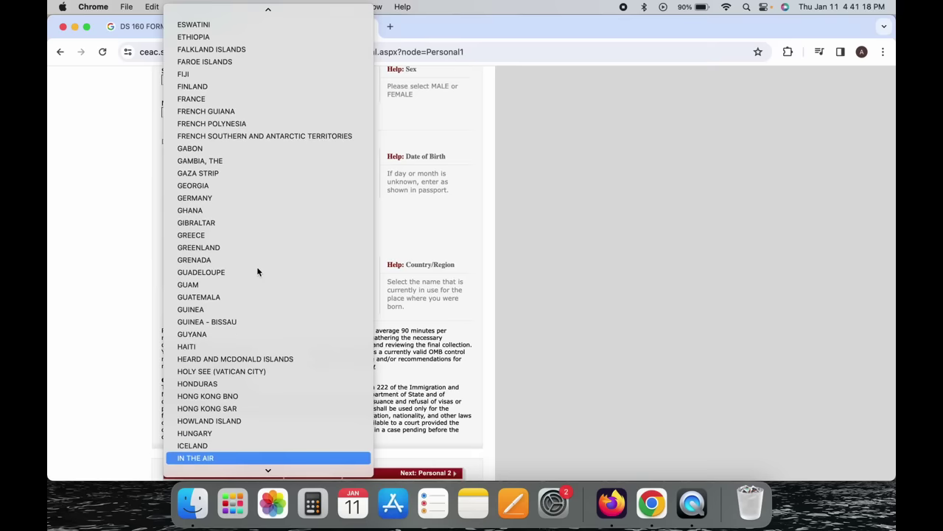
key(Down)
key(Down)
key(Up)
key(Return)
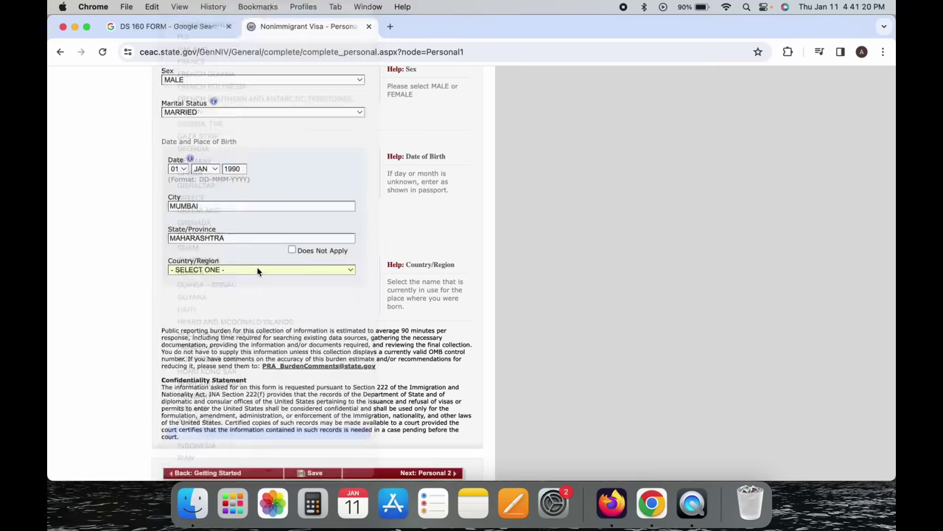
scroll(257, 272, down, 1)
scroll(257, 272, down, 2)
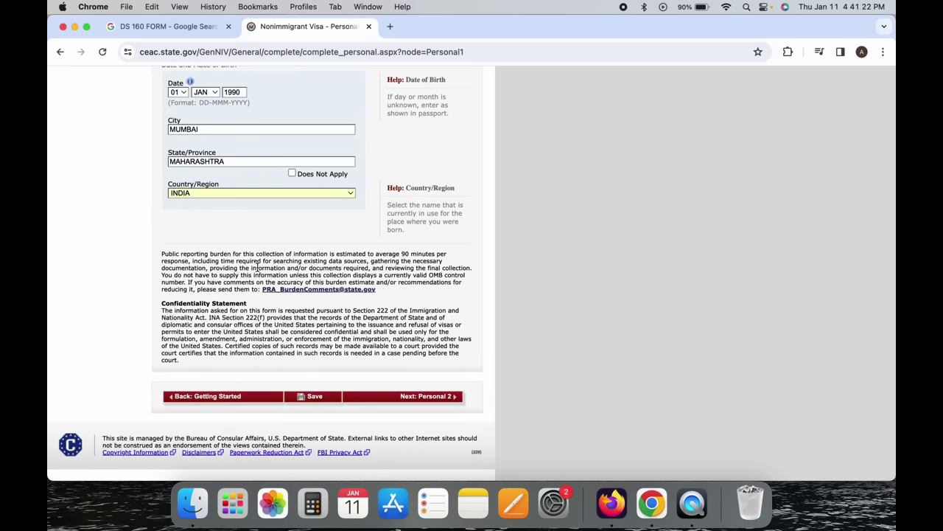
click(431, 397)
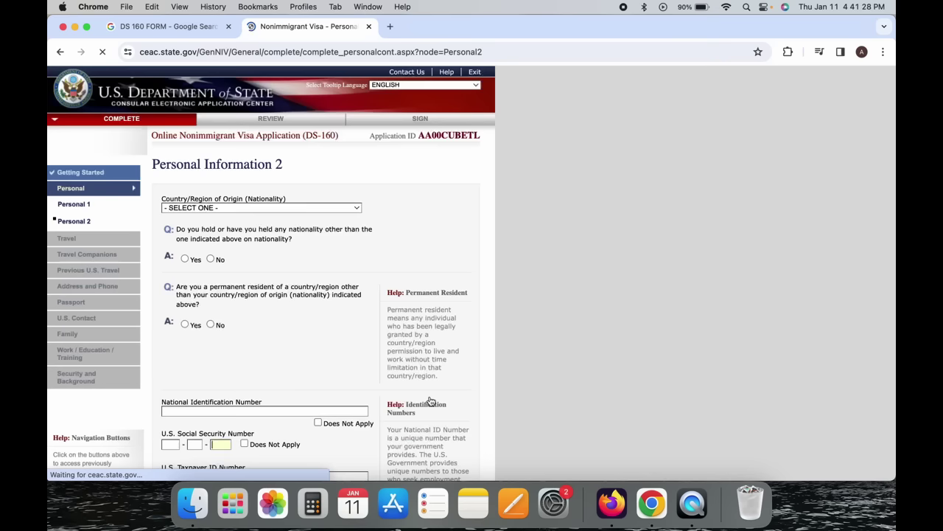
Set nationality to INDIA and answer Yes to holding another nationality.
scroll(432, 400, down, 2)
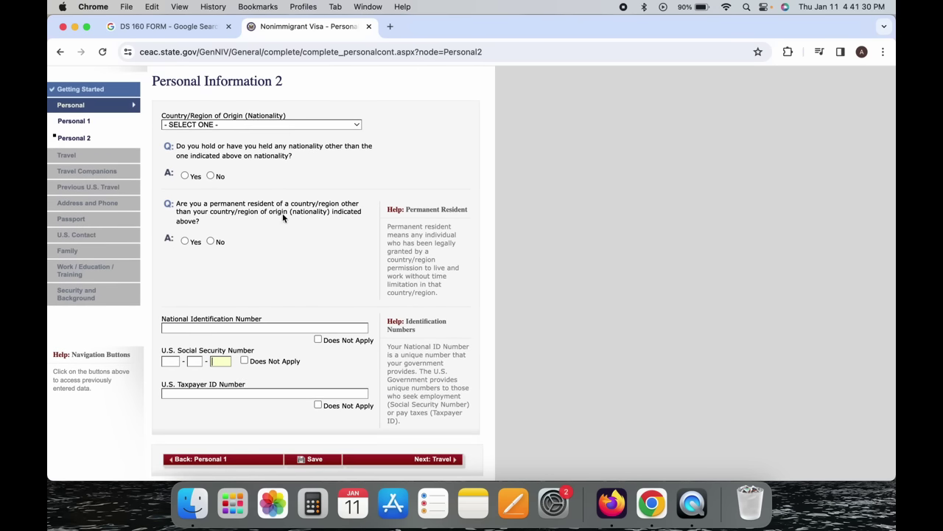
click(251, 125)
text(india)
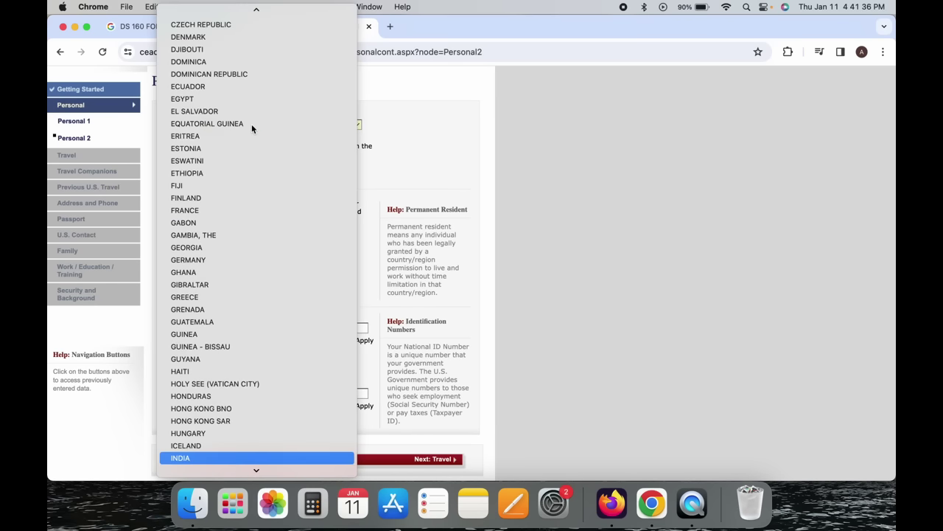
key(Return)
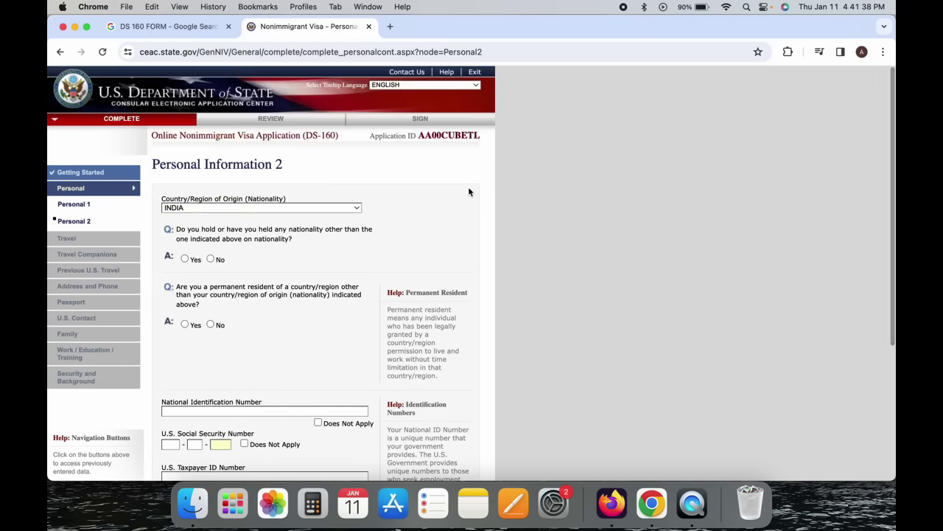
scroll(469, 193, down, 1)
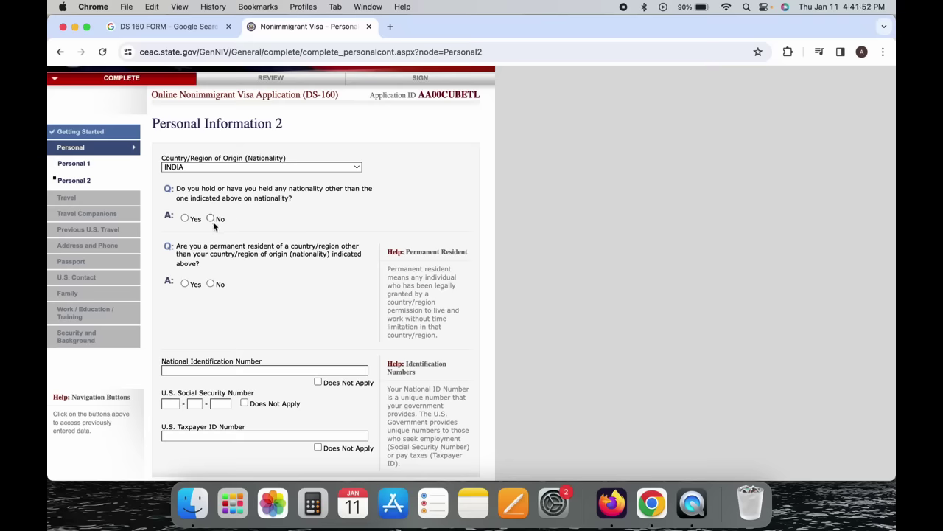
click(185, 218)
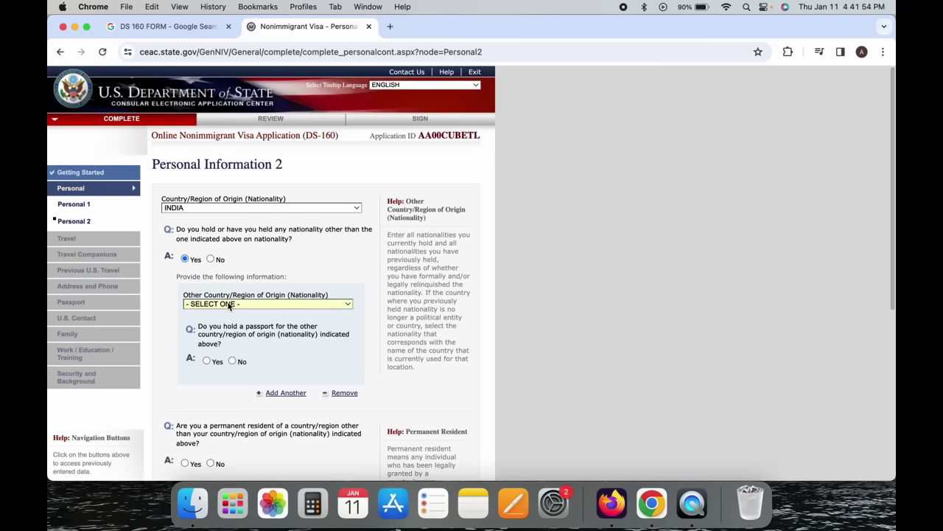
scroll(221, 295, down, 3)
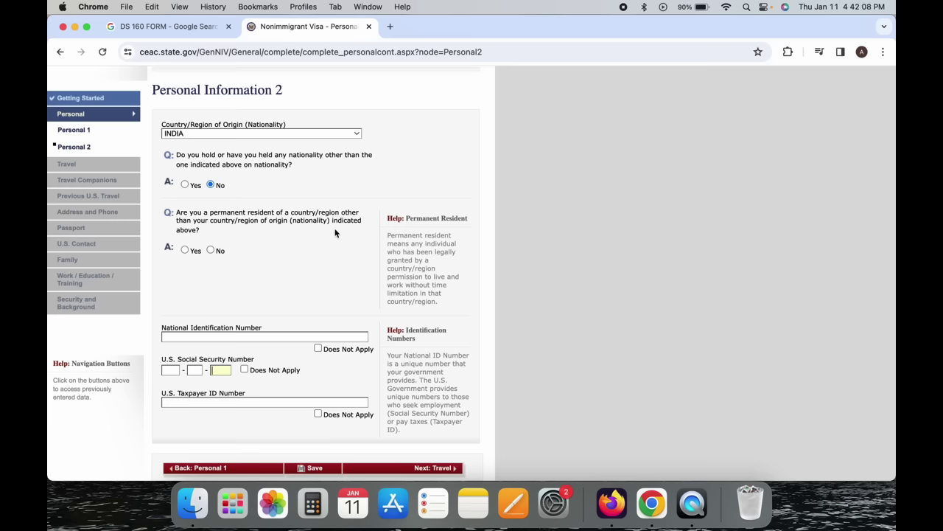
Answer No to being a permanent resident of another country.
click(185, 250)
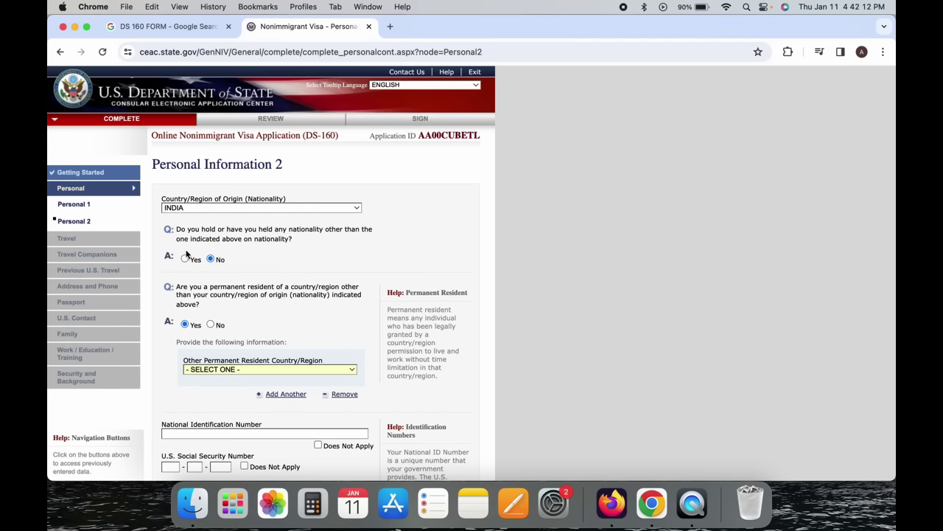
scroll(187, 252, down, 2)
click(222, 275)
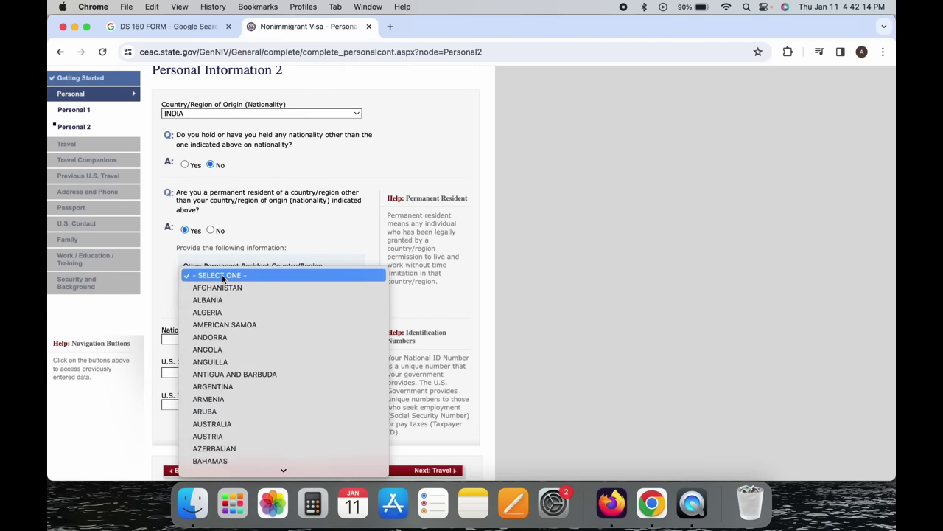
click(222, 276)
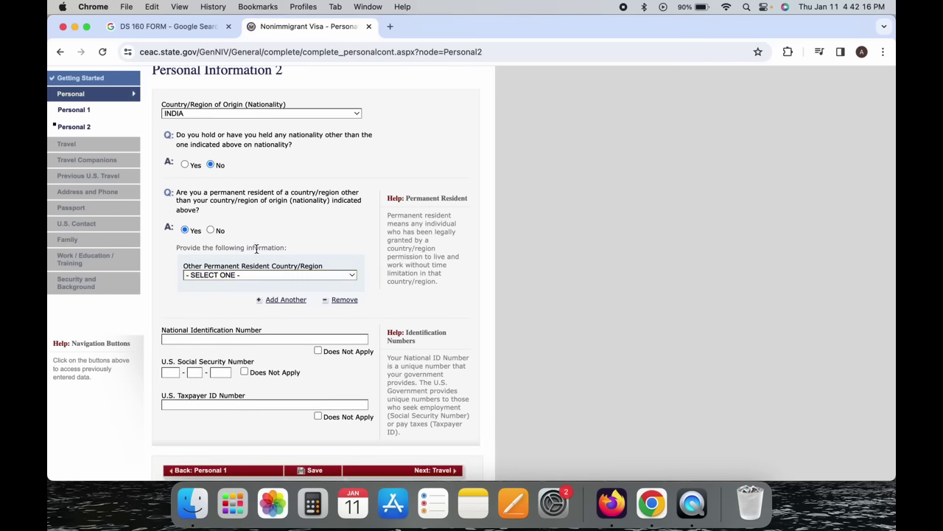
click(212, 231)
scroll(214, 234, down, 5)
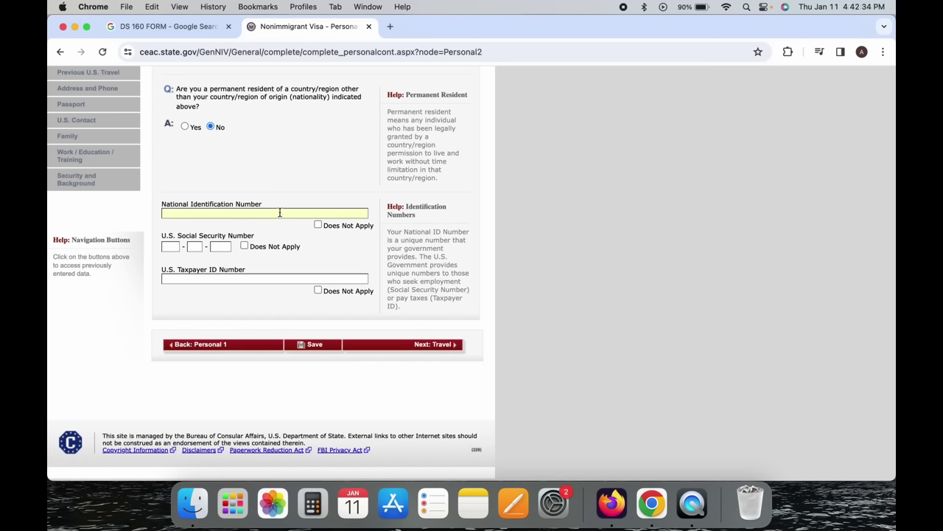
Mark National ID, Social Security and Taxpayer ID as Does Not Apply, then go to Travel.
click(317, 226)
click(318, 225)
click(319, 225)
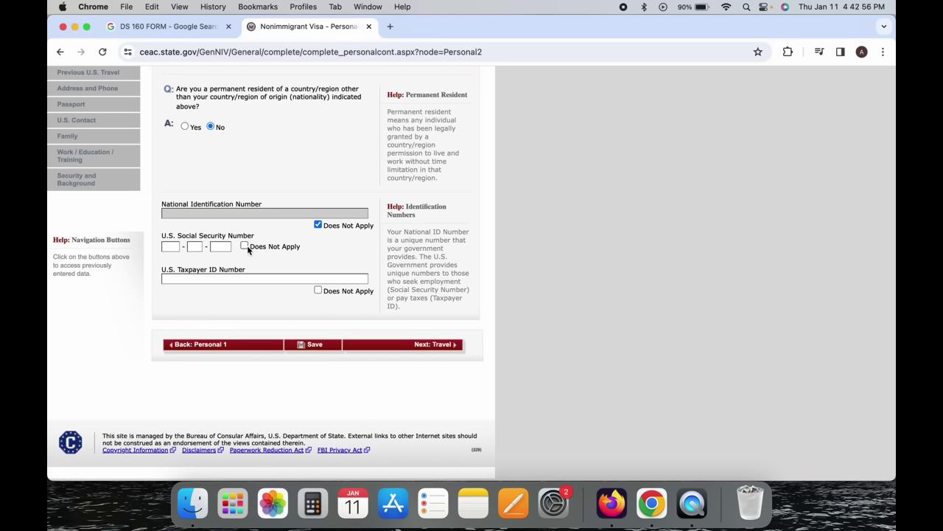
click(245, 246)
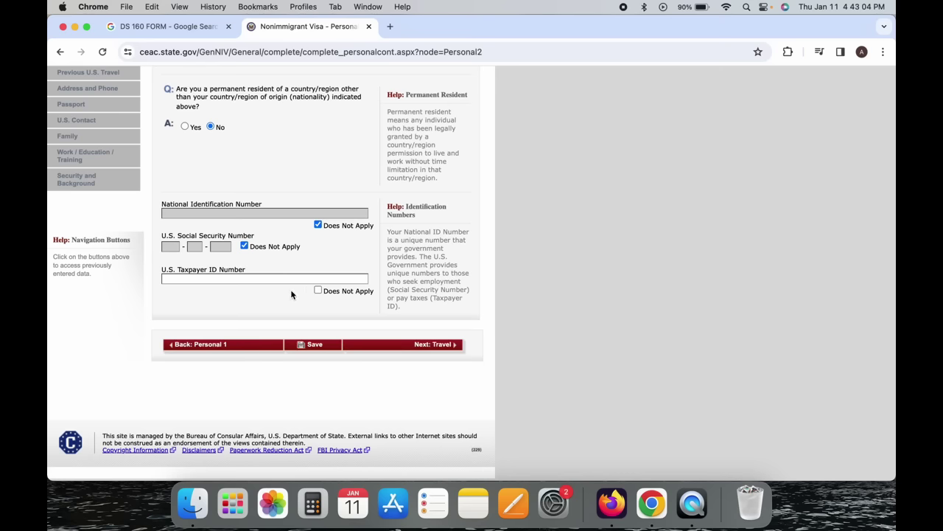
click(318, 290)
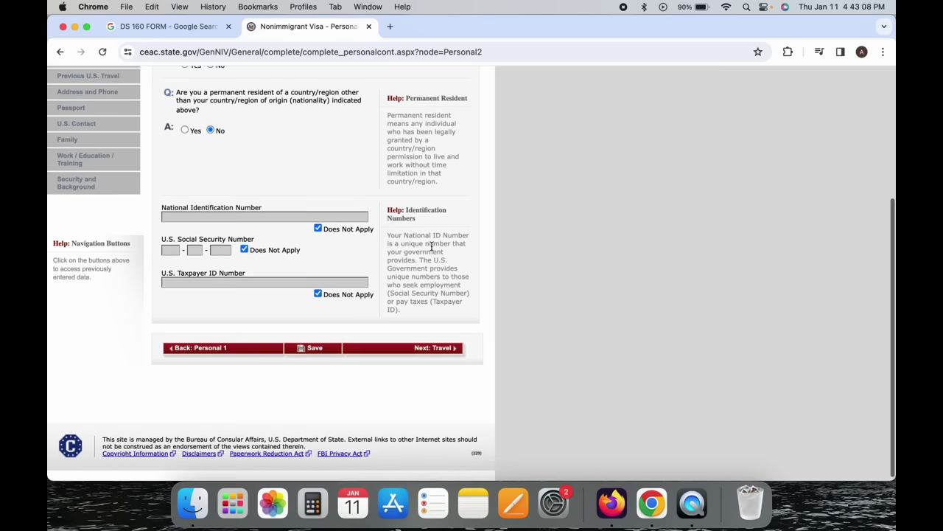
click(435, 350)
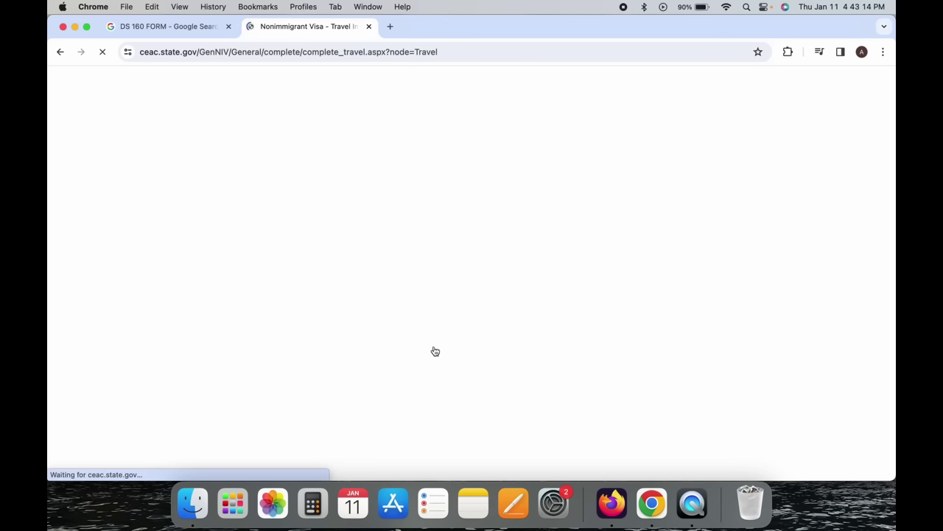
Set the purpose of trip to TEMP. BUSINESS PLEASURE VISITOR (B).
scroll(434, 349, down, 2)
scroll(434, 349, down, 1)
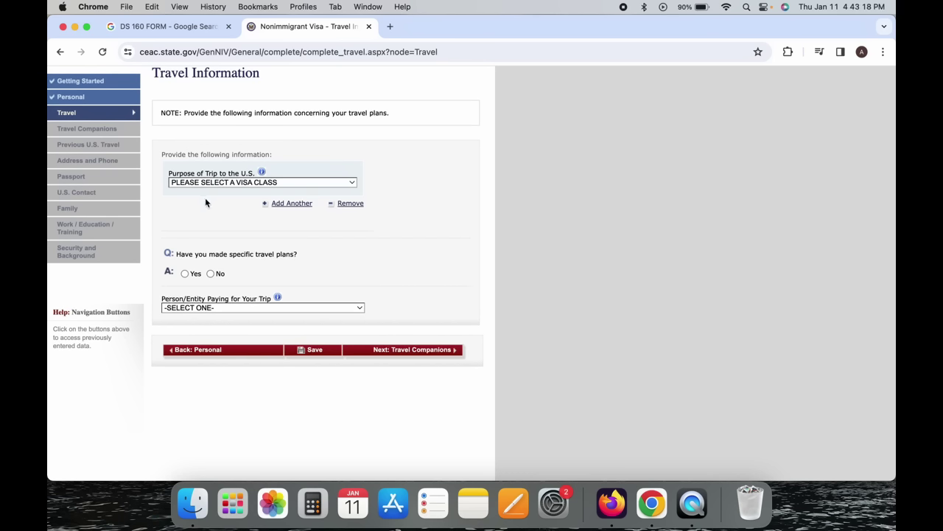
click(240, 183)
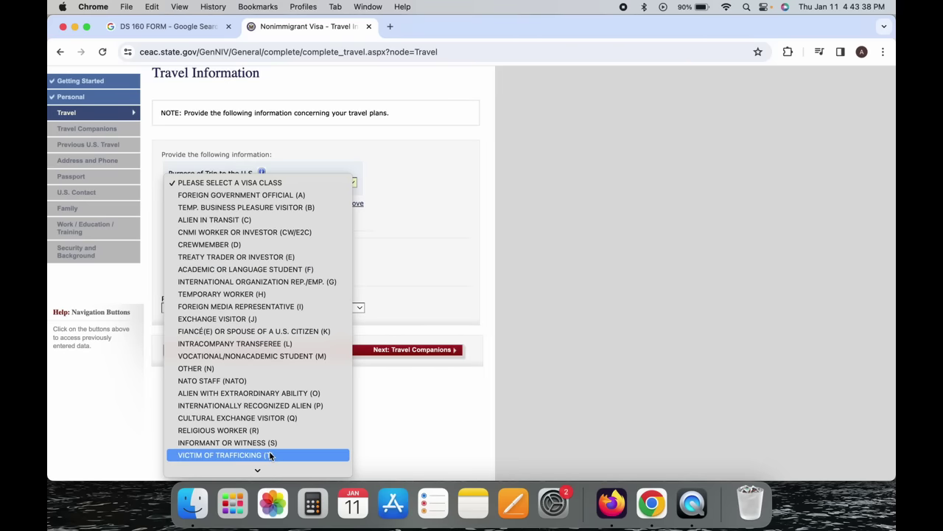
scroll(271, 453, down, 1)
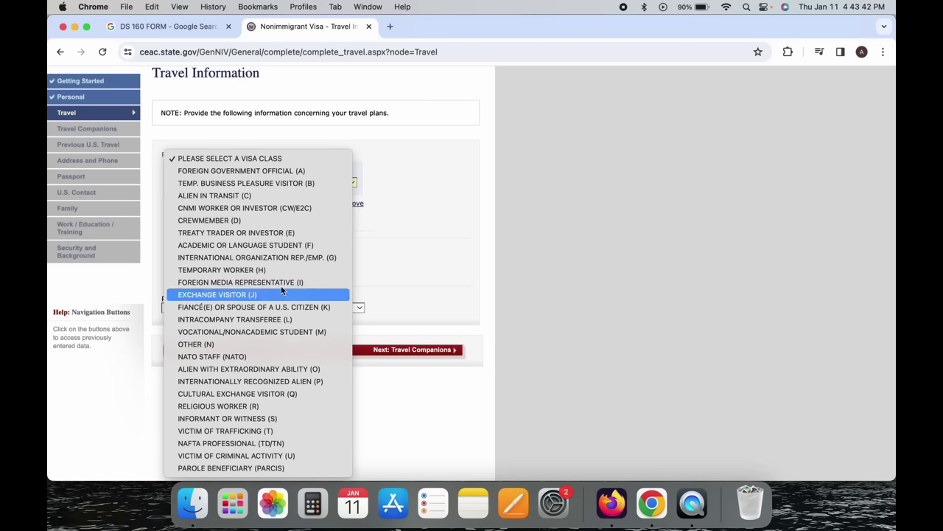
click(288, 188)
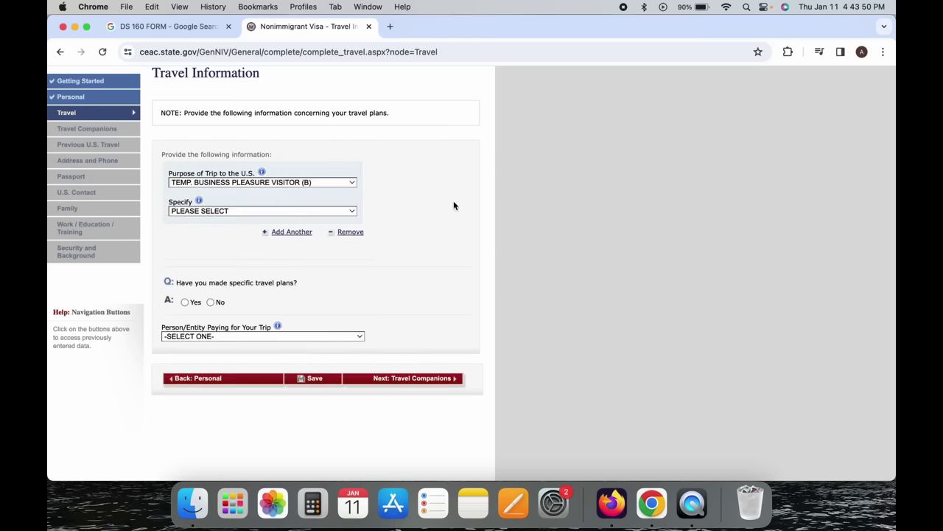
click(312, 183)
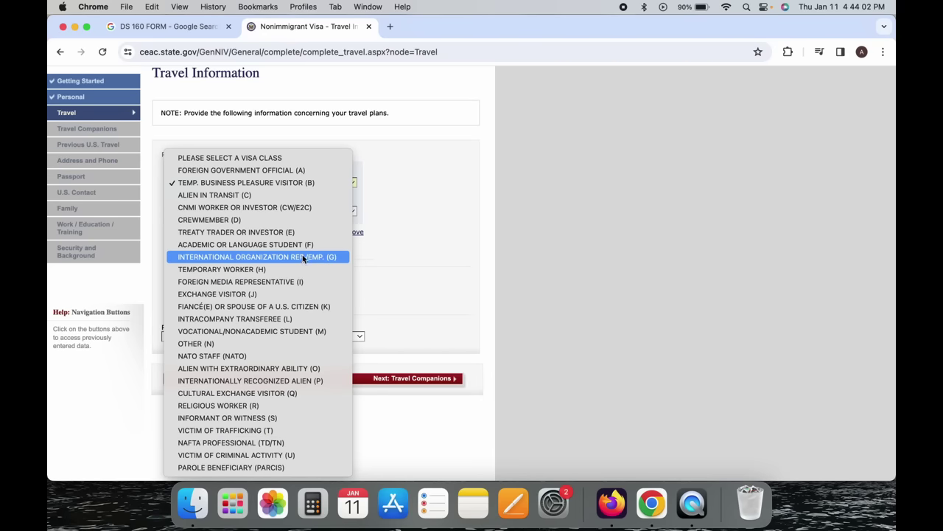
click(303, 182)
click(466, 175)
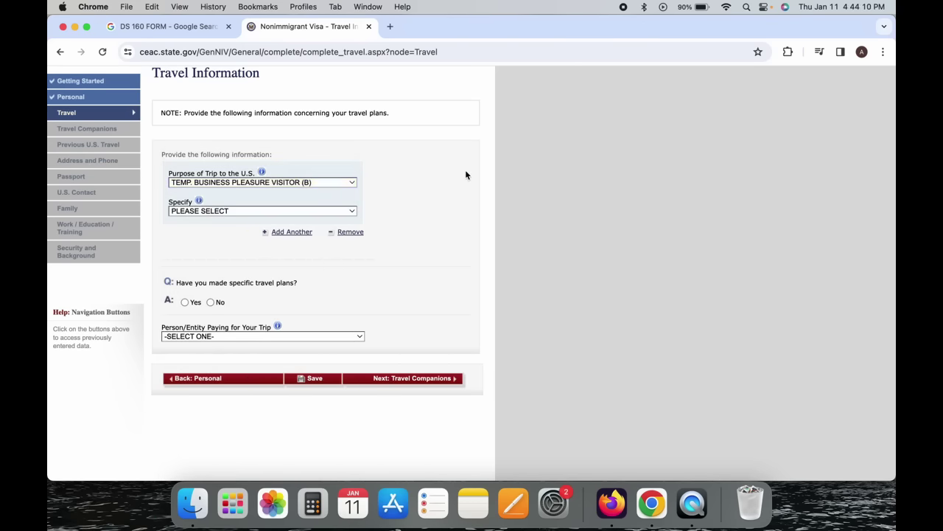
Specify BUSINESS & TOURISM (TEMPORARY VISITOR) (B1/B2) and answer No to specific travel plans.
click(225, 210)
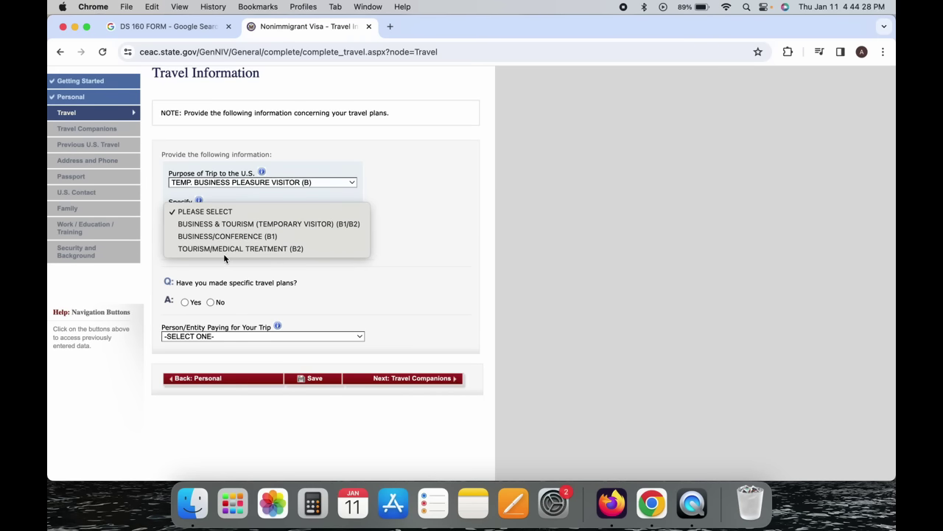
click(282, 223)
click(417, 212)
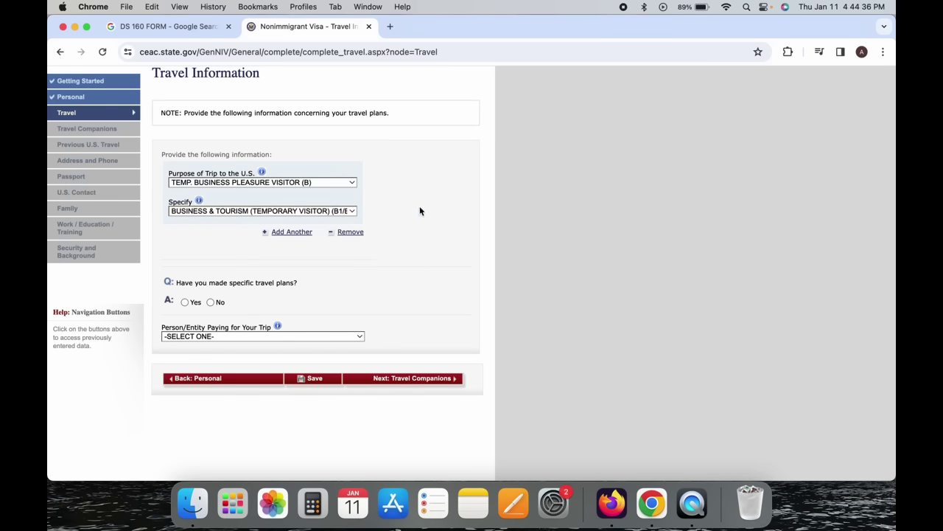
scroll(419, 210, down, 3)
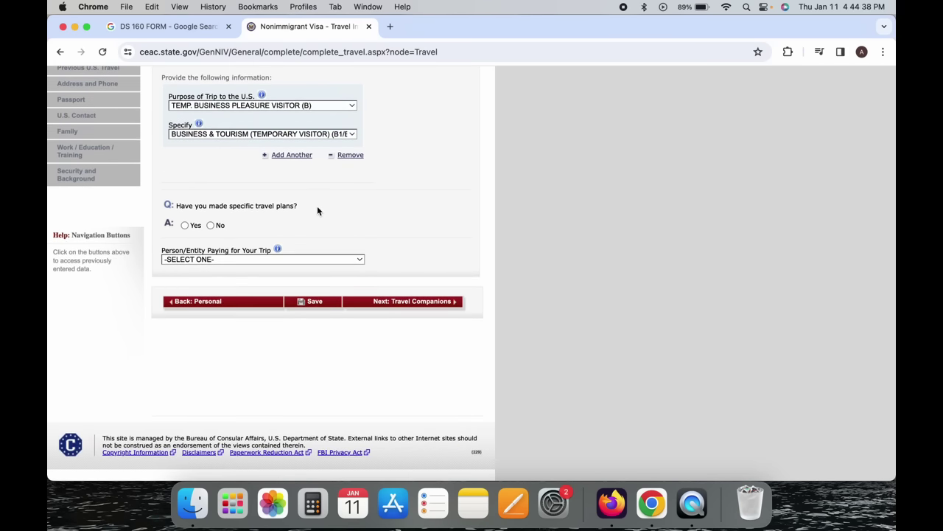
click(210, 226)
Answer Yes to having specific travel plans.
click(185, 225)
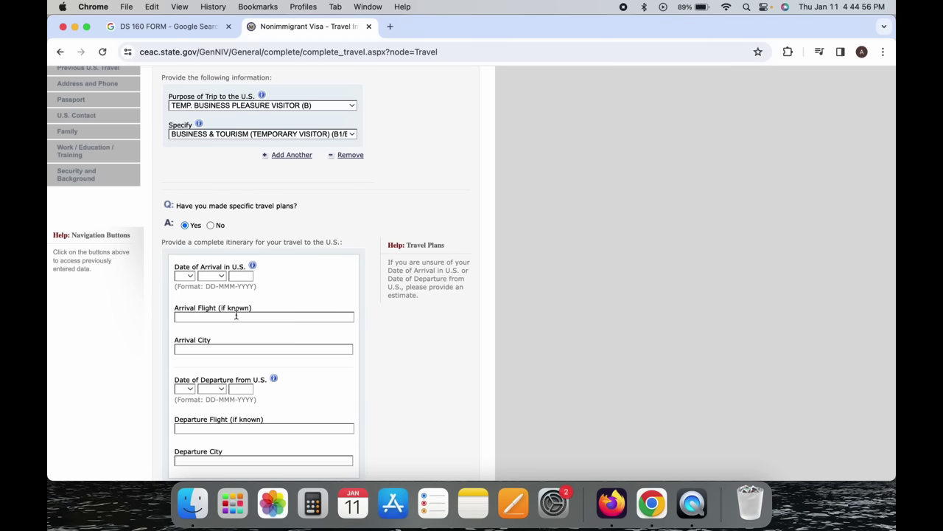
scroll(236, 314, down, 5)
scroll(237, 318, up, 2)
scroll(236, 318, up, 3)
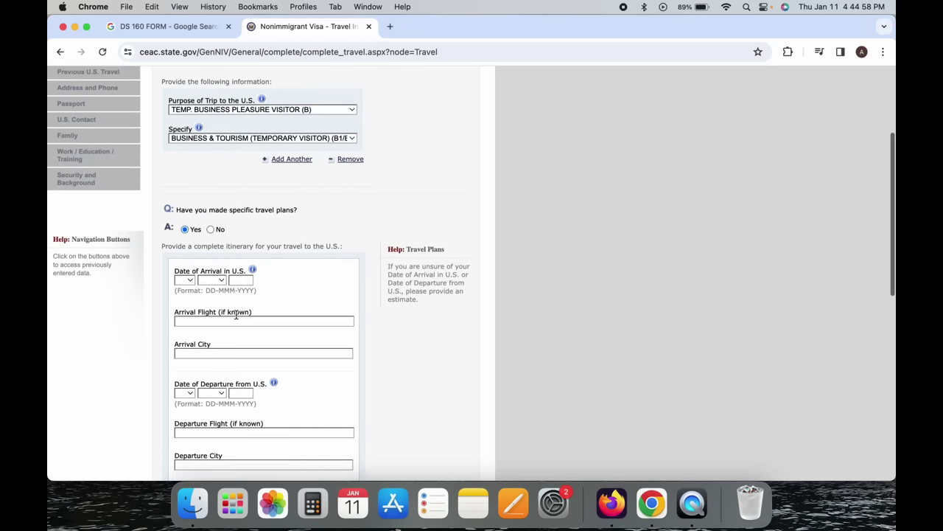
click(212, 233)
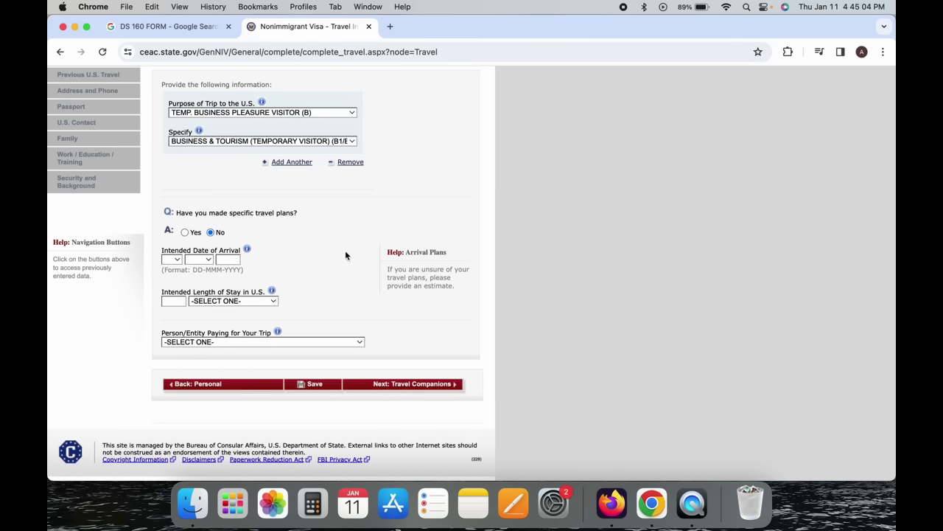
click(185, 233)
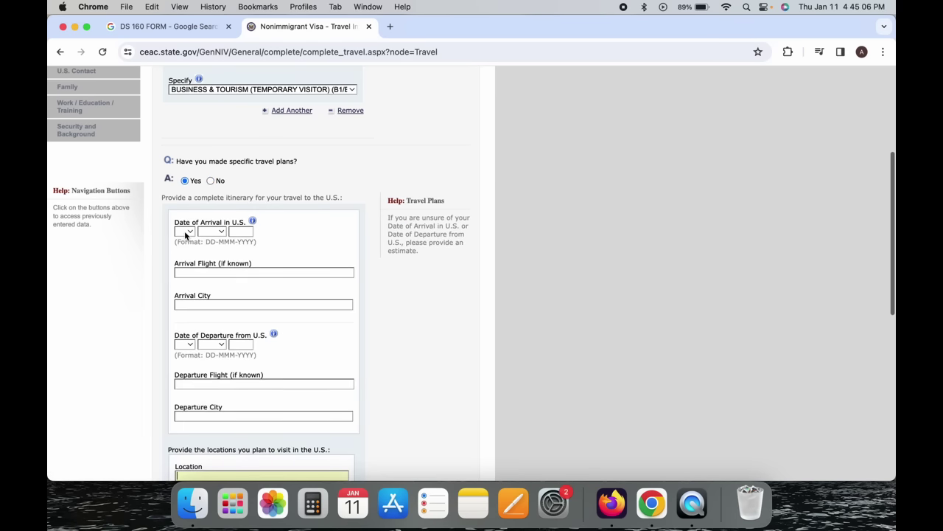
scroll(184, 231, down, 3)
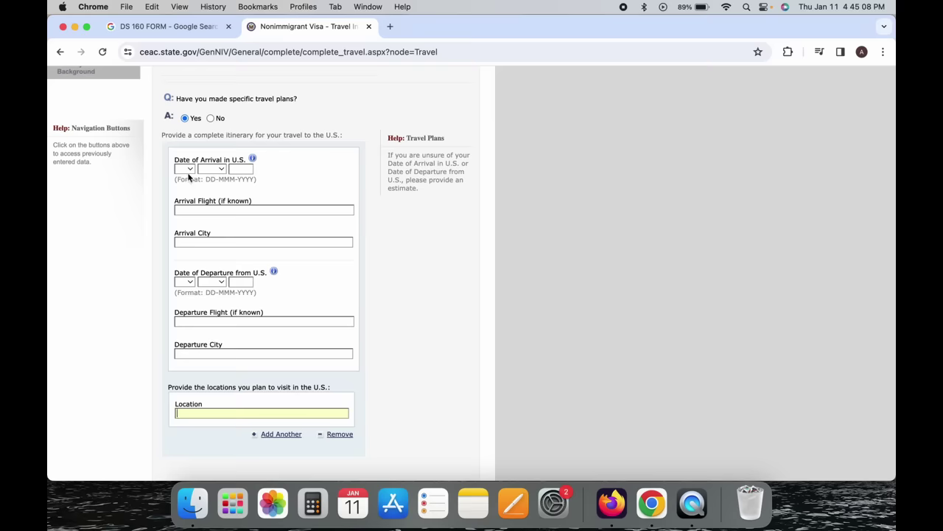
Enter arrival on 01 FEB 2024 with UNITED AIRLINES into NEW YORK.
click(188, 169)
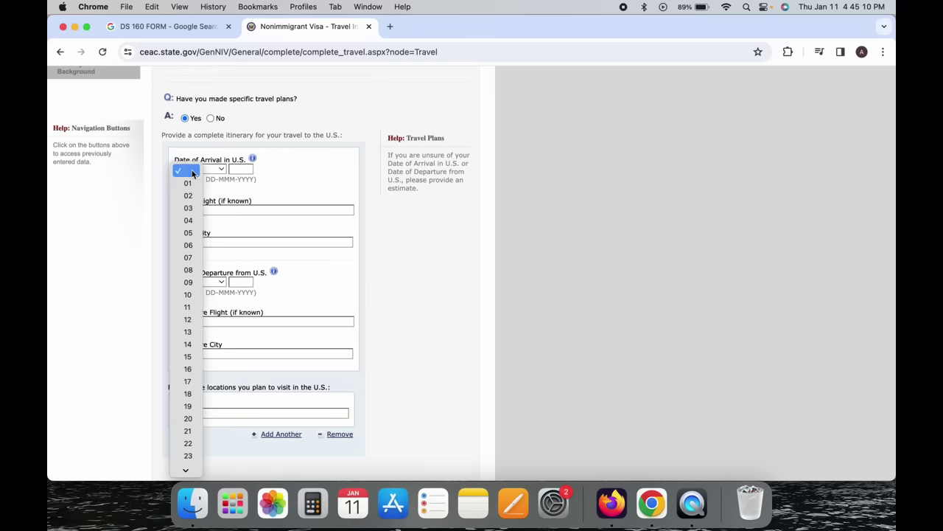
click(191, 184)
click(222, 171)
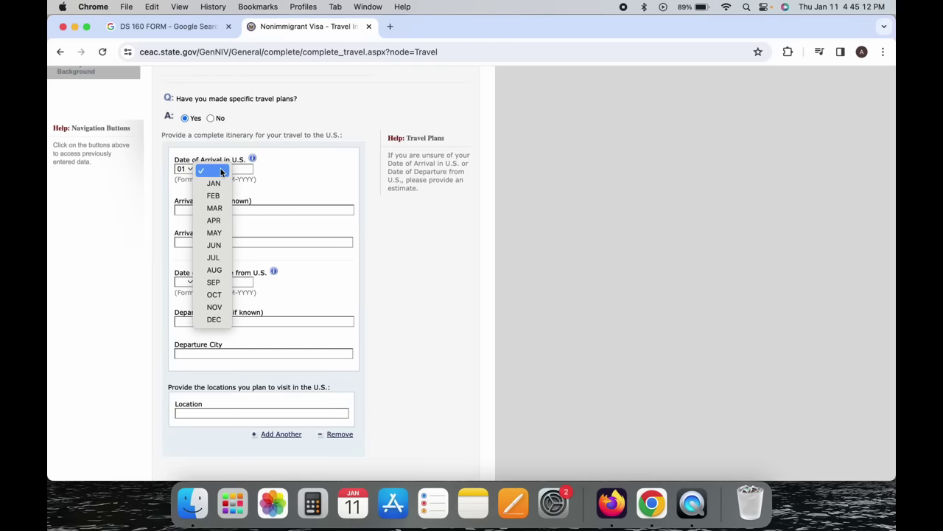
click(213, 195)
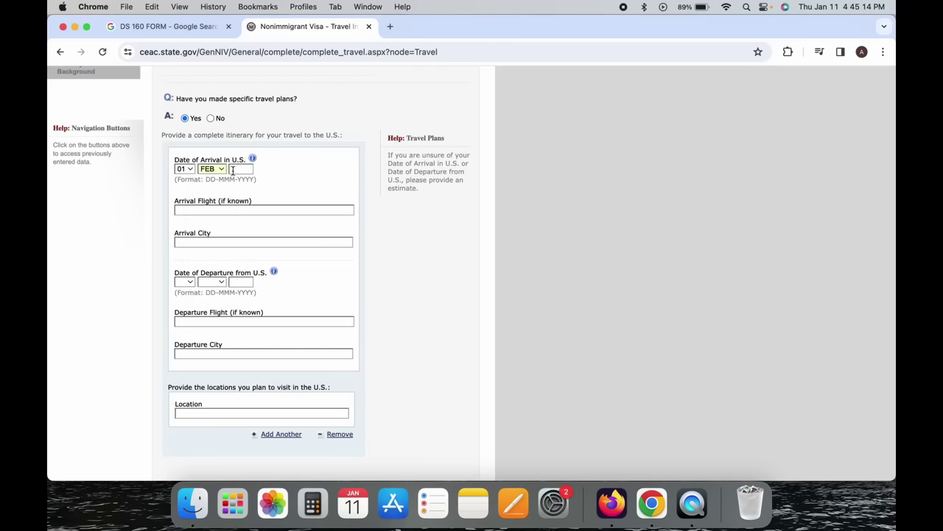
text(2024)
click(227, 211)
text(UNITEF)
text( AIRLINES)
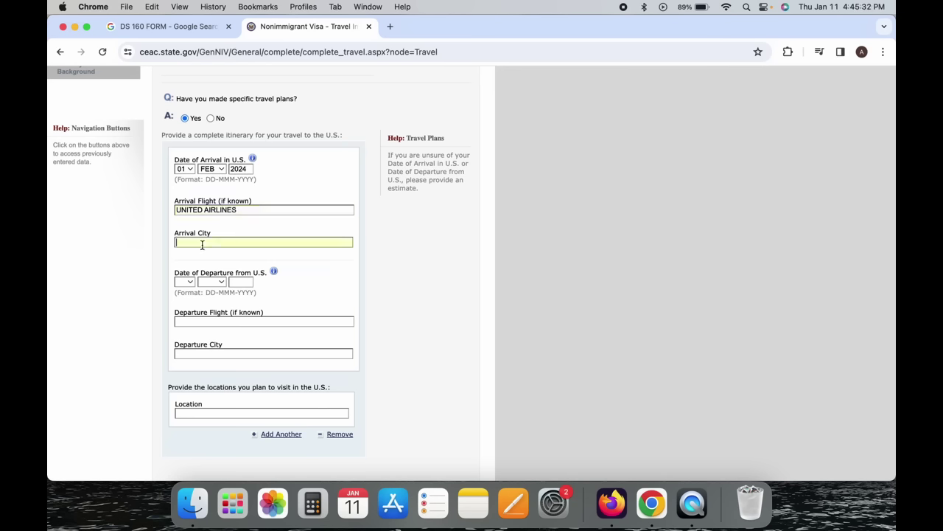
text(NEW YORK)
click(184, 286)
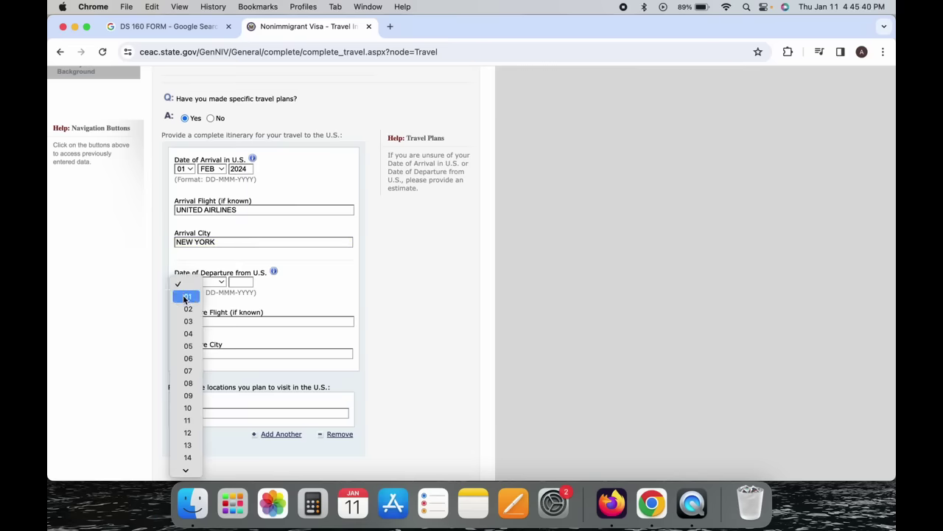
Enter departure on 01 MAR 2024 with UNITED AIRLINES from CHICAGO.
click(185, 296)
click(213, 281)
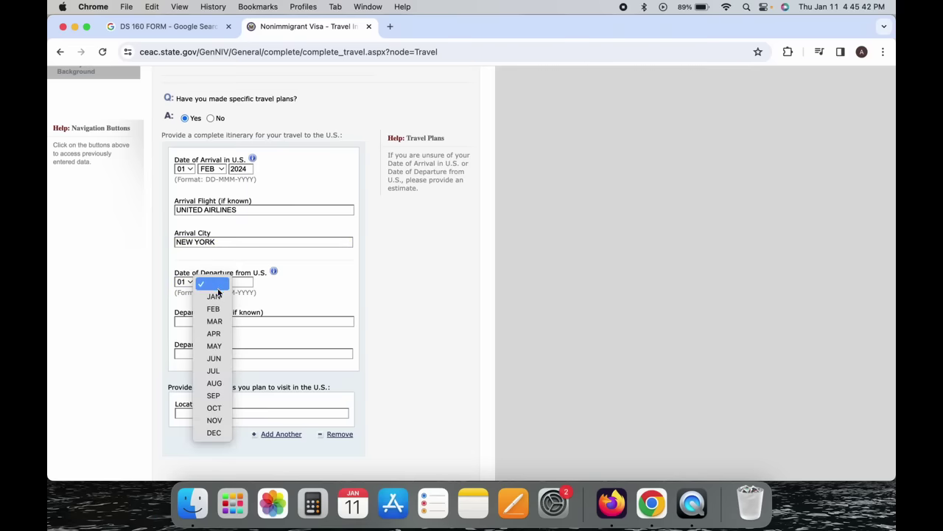
click(222, 322)
click(239, 281)
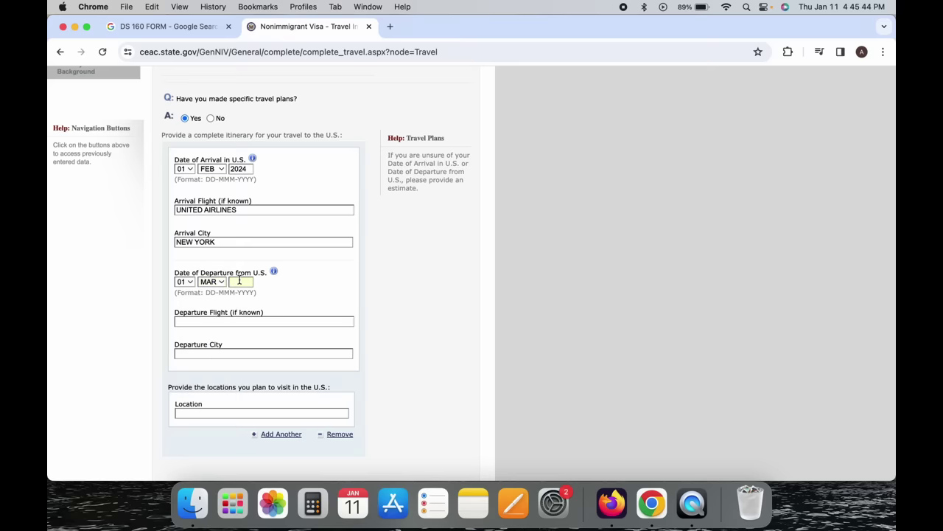
text(2)
text(UNITED )
text(AIR)
text(LINES)
click(219, 355)
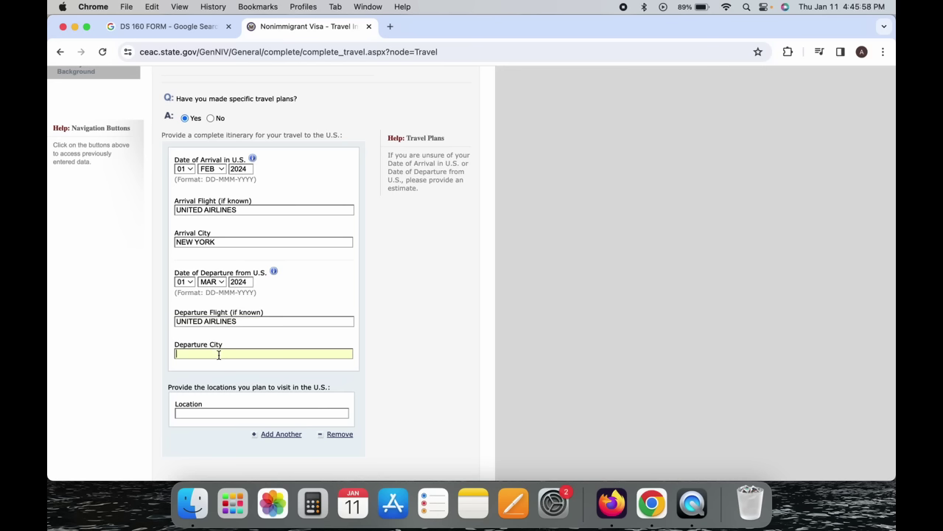
text(CHICAGO)
drag(194, 388, 343, 389)
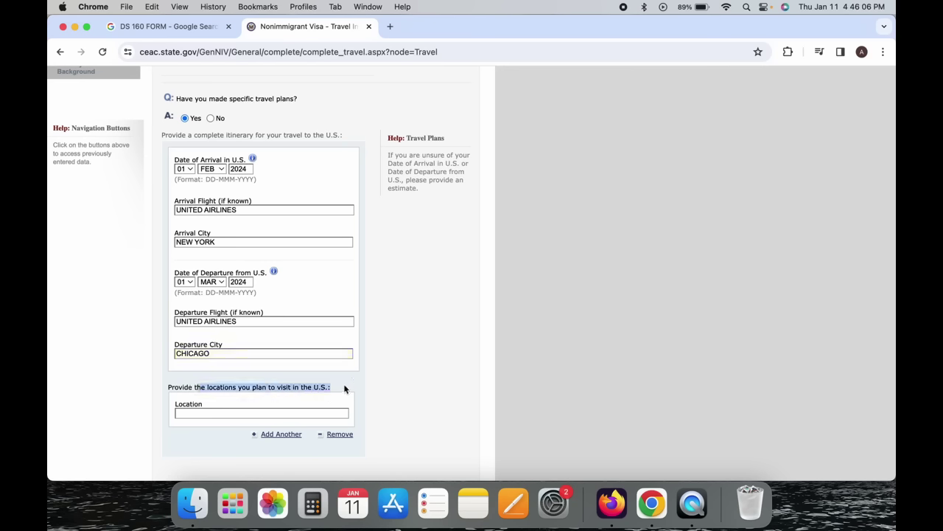
Enter NEW YORK as the first location to visit and add CHICAGO as a second.
click(246, 413)
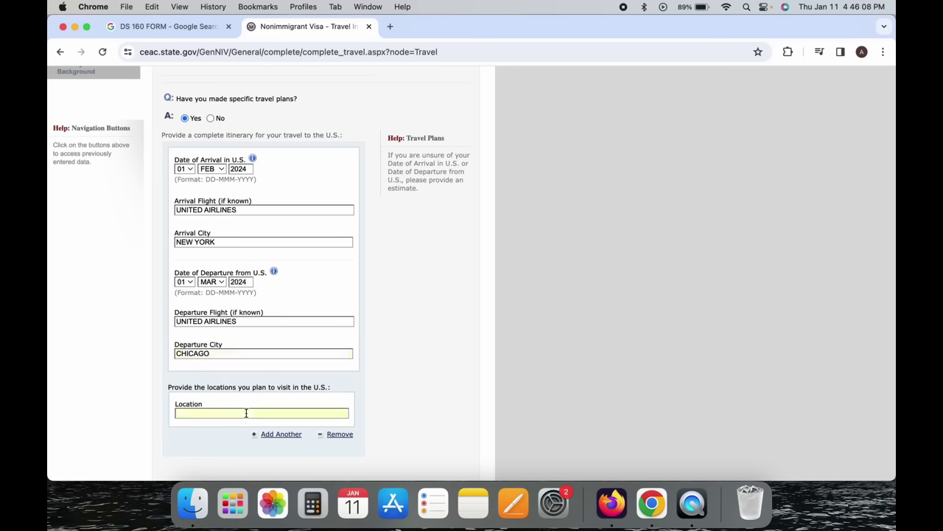
text(NEW YORK)
scroll(348, 383, down, 3)
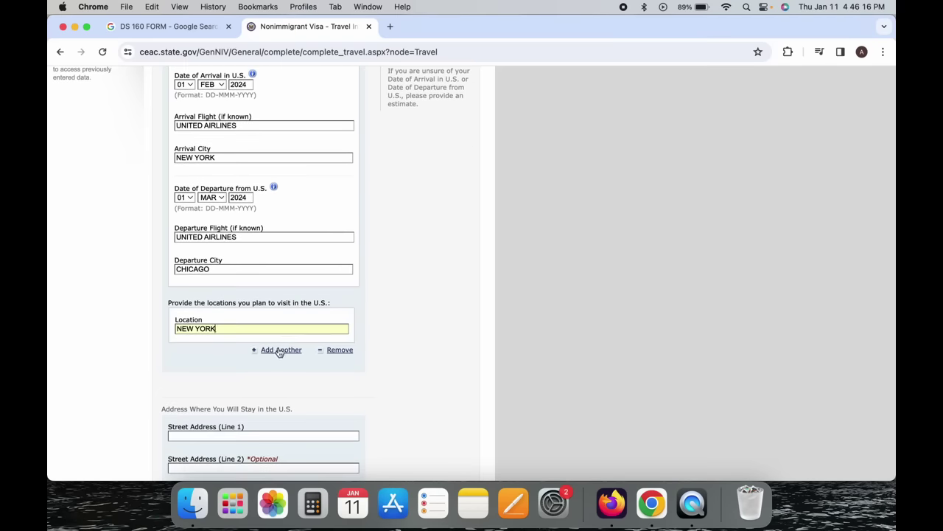
click(279, 350)
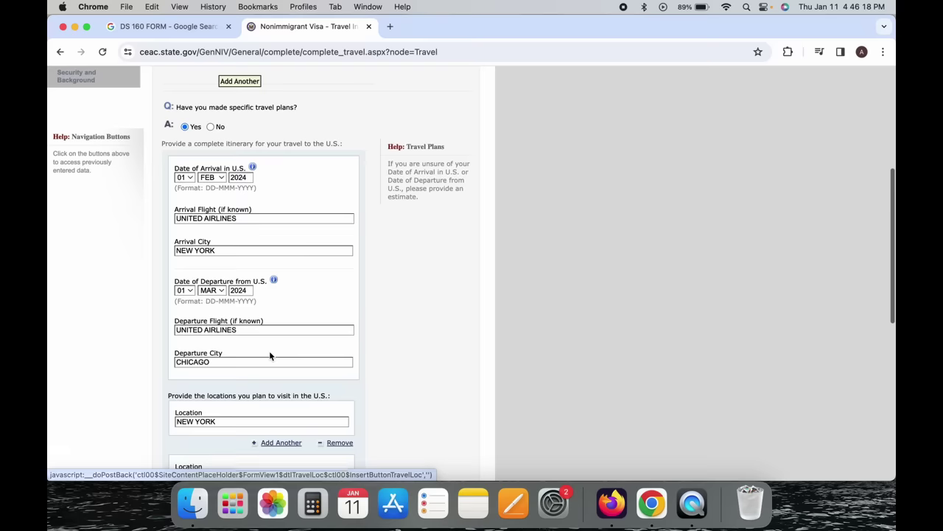
scroll(255, 346, down, 1)
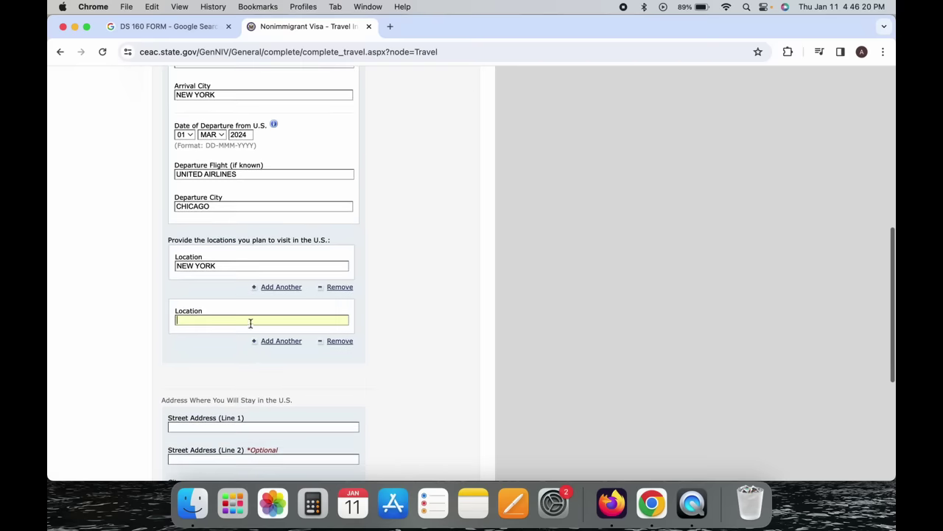
text(CHI)
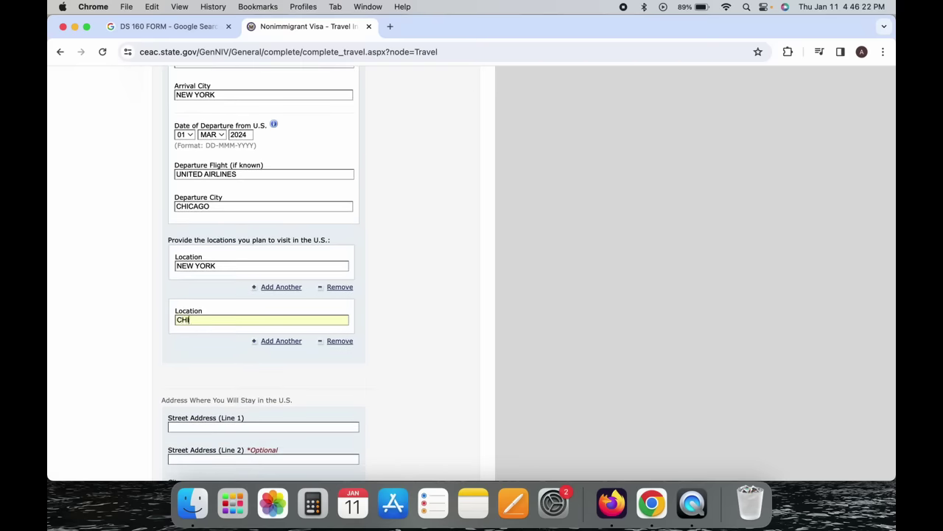
text(CAGO)
Enter U.S. address 123 ST, NEW YORK, state NEW YORK, and choose SELF as trip payer.
scroll(246, 224, down, 10)
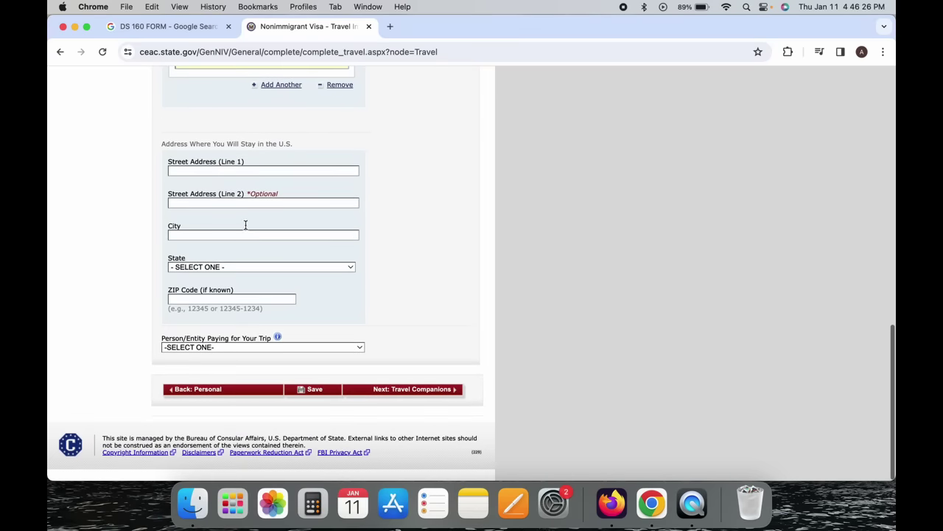
click(257, 169)
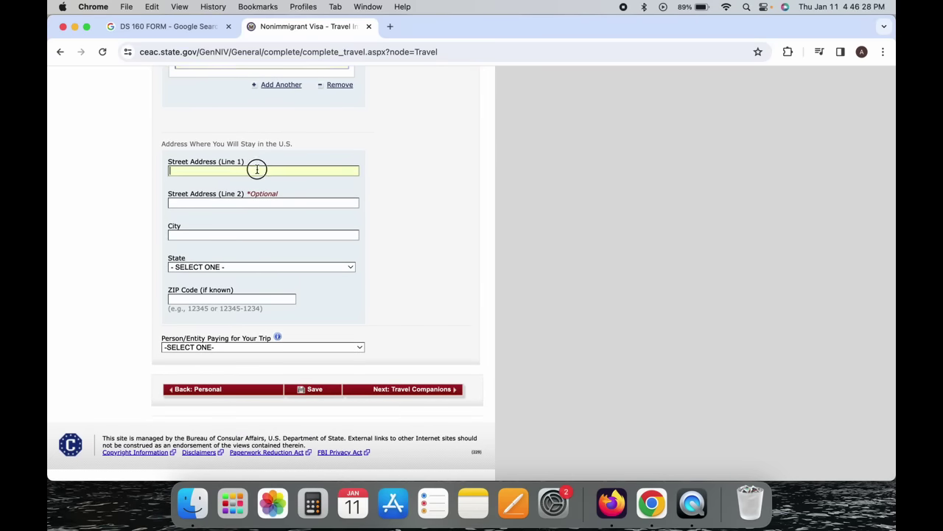
text(123 ST)
click(192, 235)
text(NEW YORK)
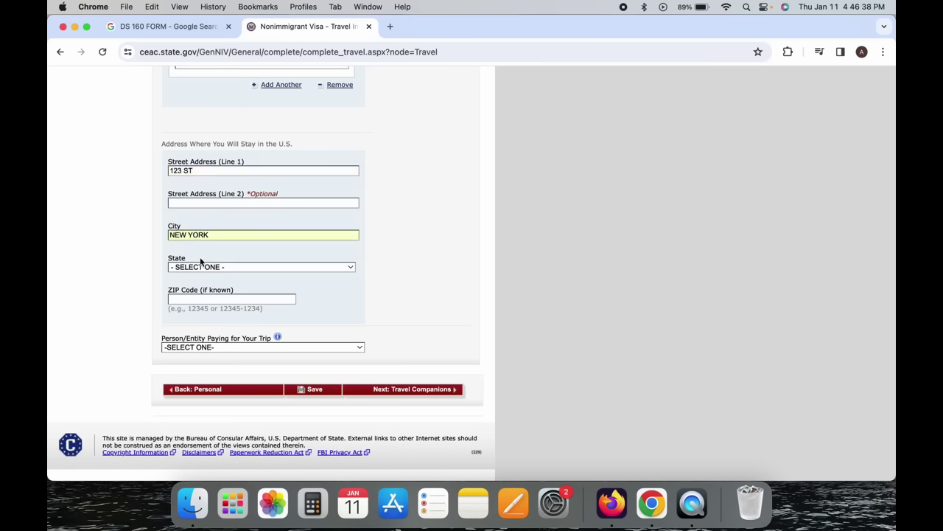
click(199, 268)
key(u)
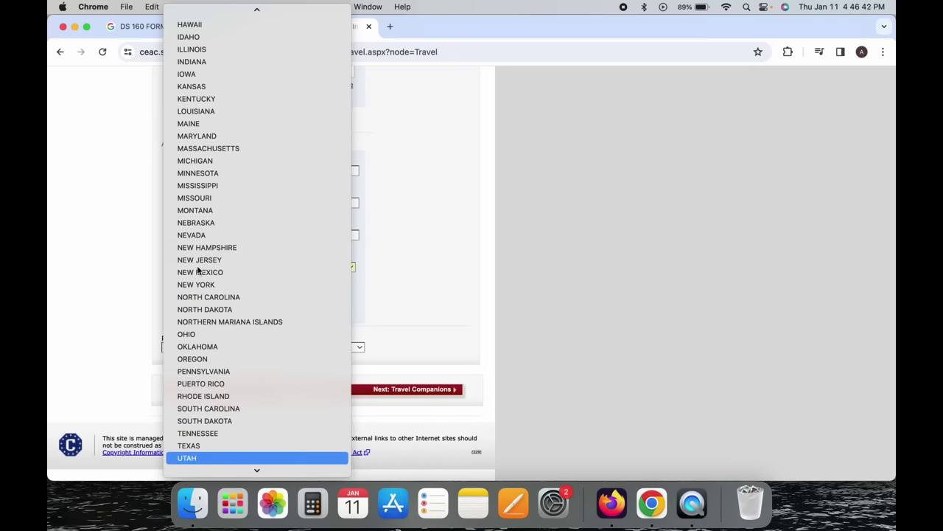
key(n)
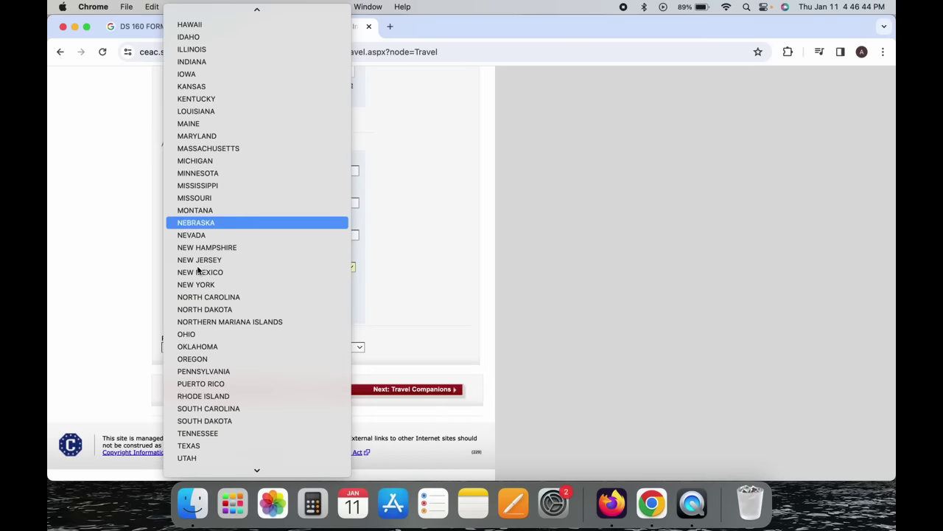
click(208, 286)
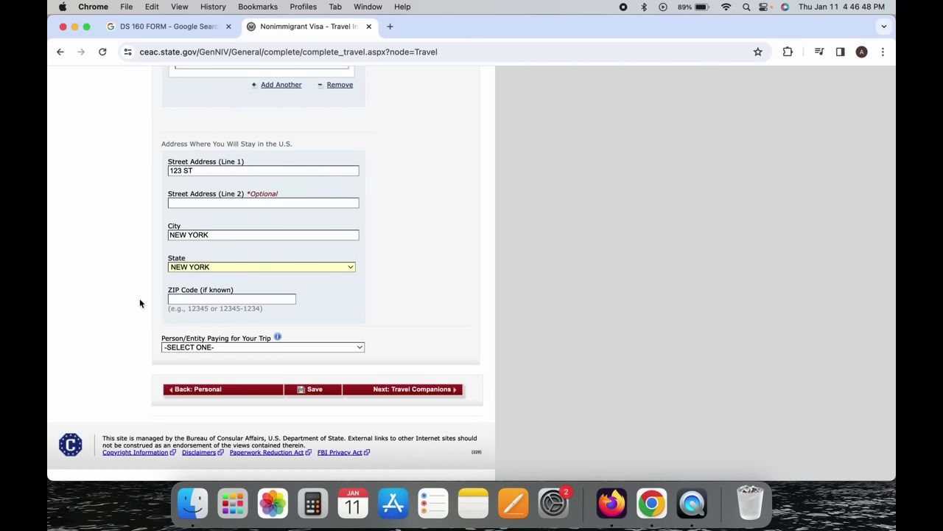
click(241, 347)
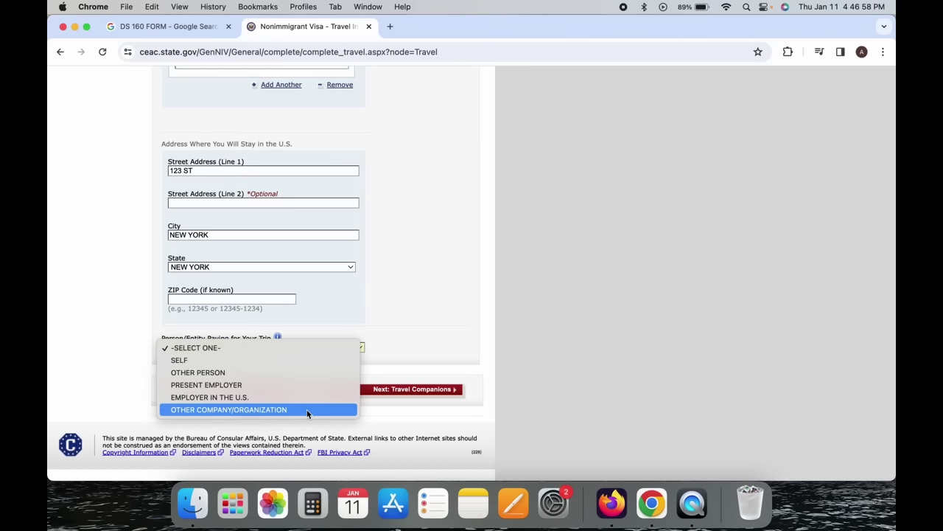
click(258, 359)
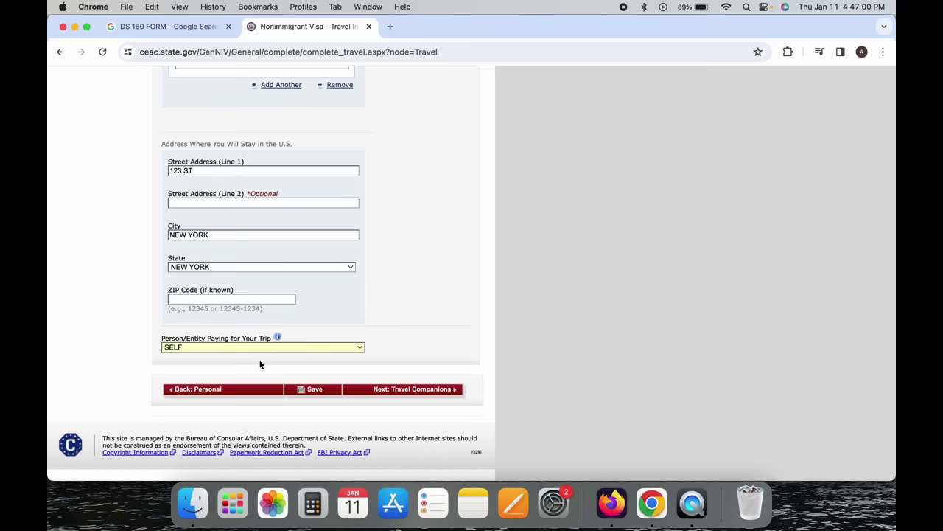
Scroll back up to the 'Have you made specific travel plans?' question.
scroll(509, 273, up, 5)
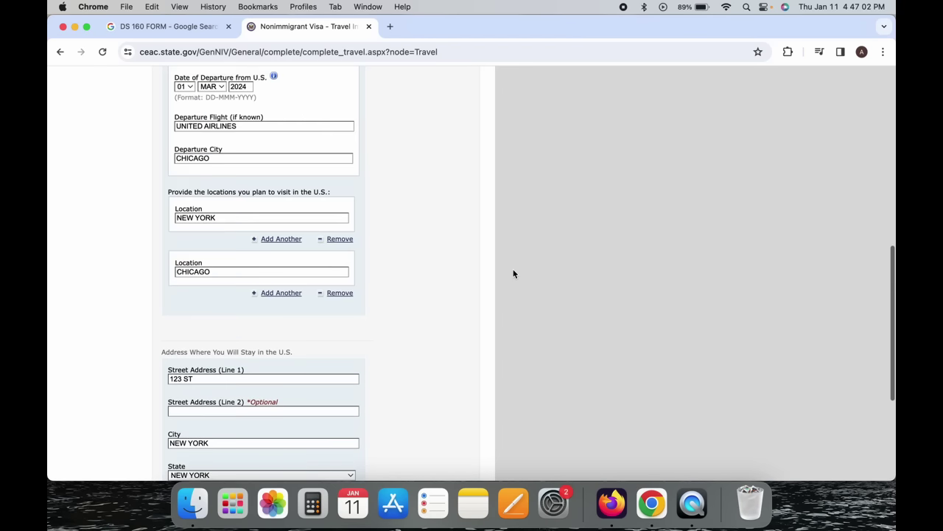
scroll(512, 271, down, 5)
scroll(514, 274, up, 10)
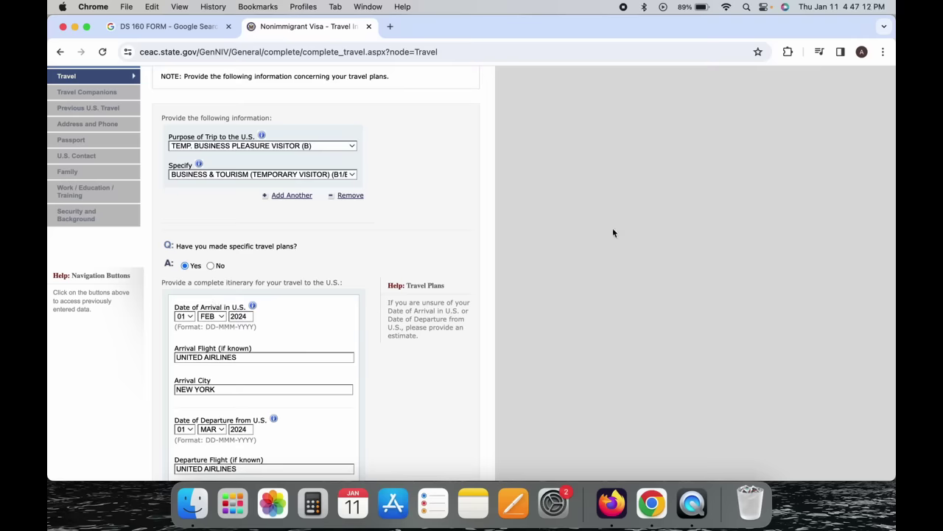
scroll(612, 231, down, 2)
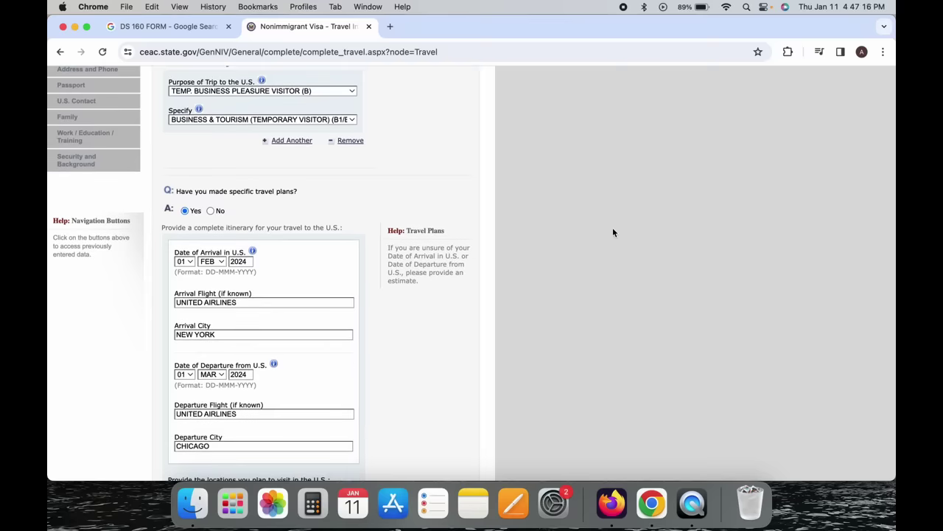
scroll(612, 232, down, 10)
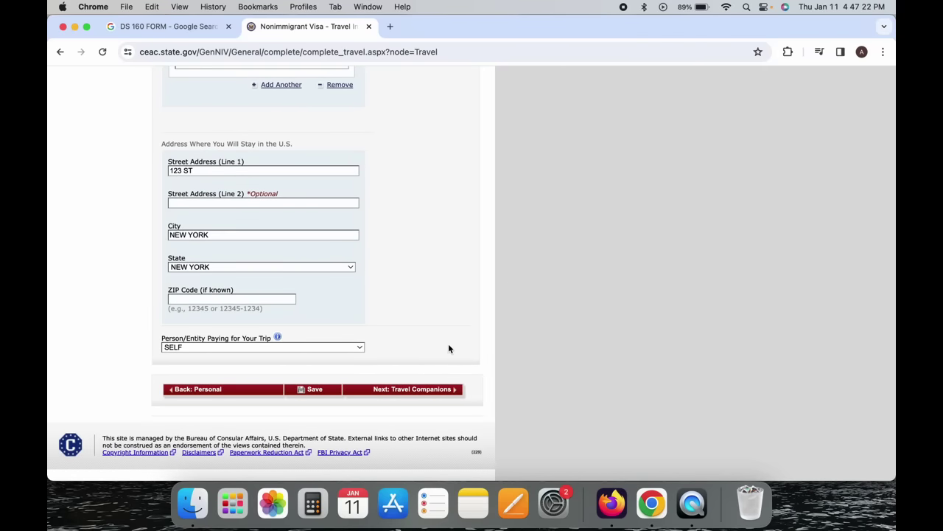
scroll(420, 336, up, 8)
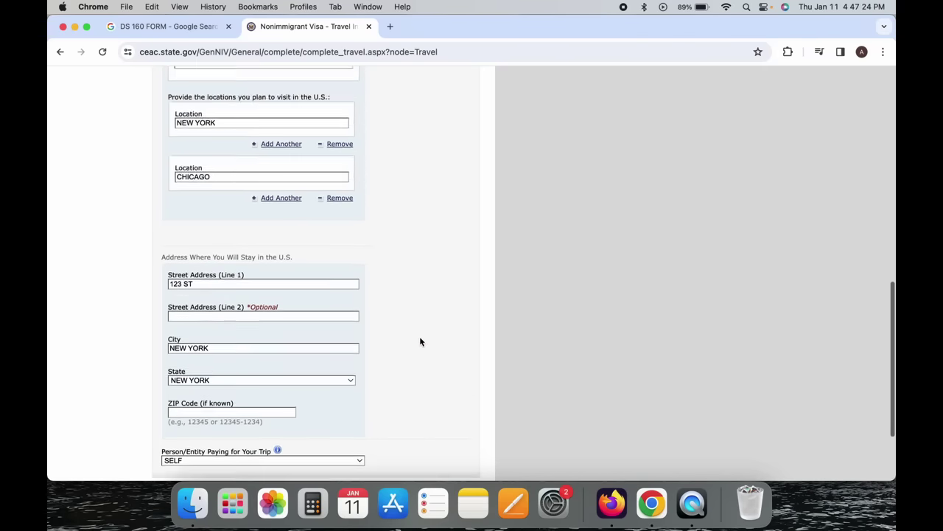
scroll(420, 341, up, 3)
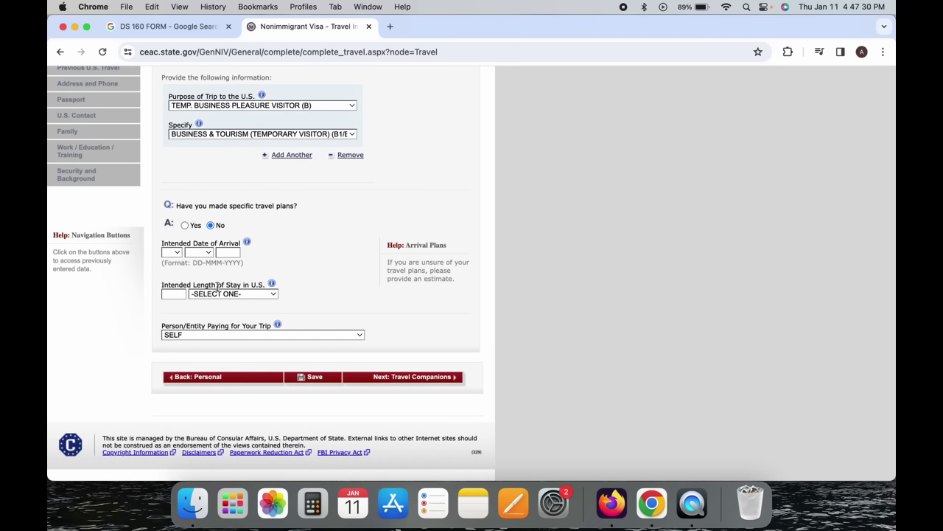
Set intended arrival to 02 FEB 2024 and length of stay to 1 MONTH(S).
click(174, 253)
click(175, 279)
click(193, 254)
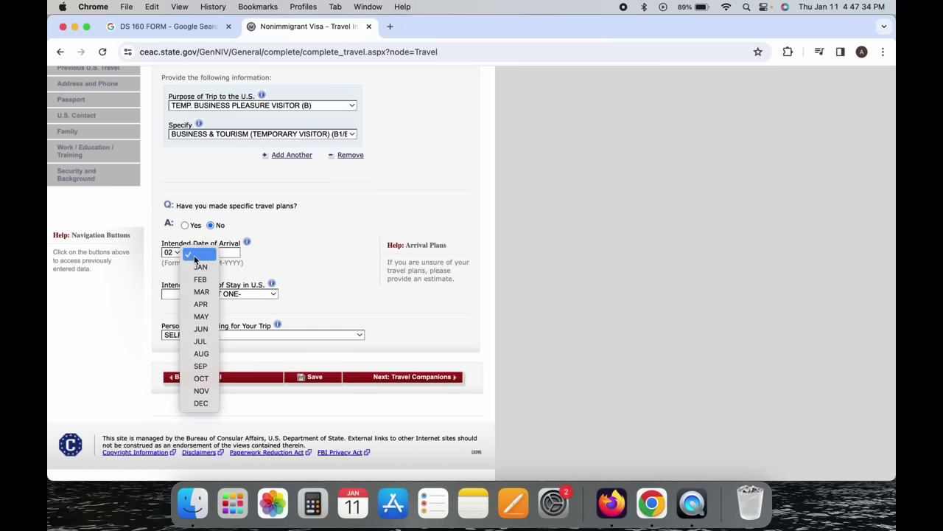
click(197, 276)
text(2024)
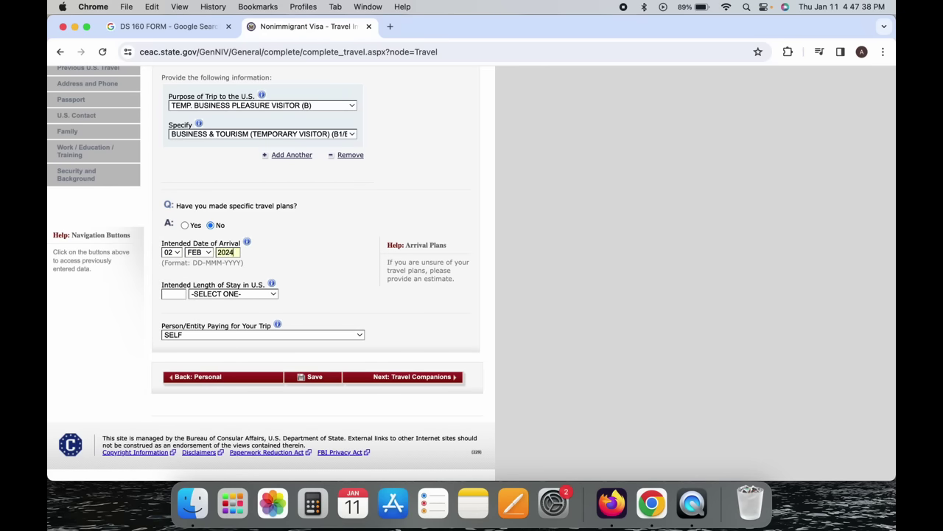
click(176, 294)
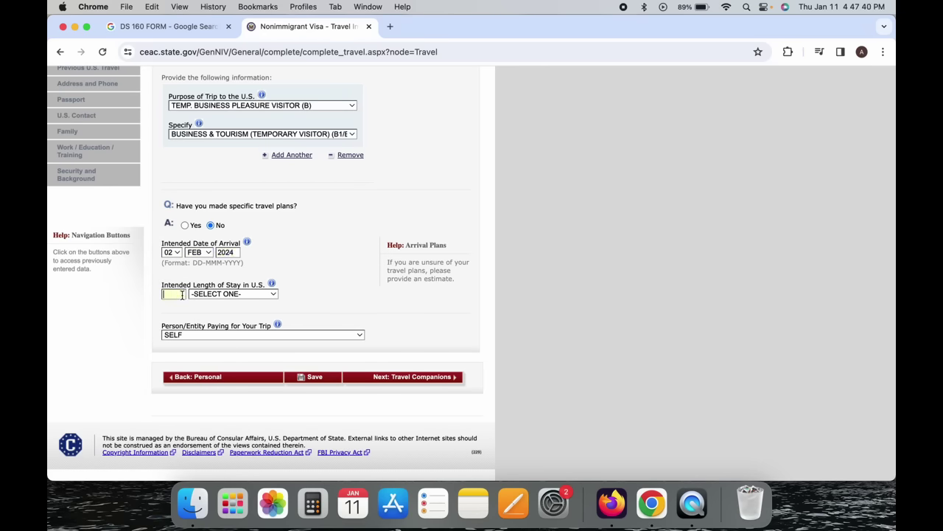
click(219, 295)
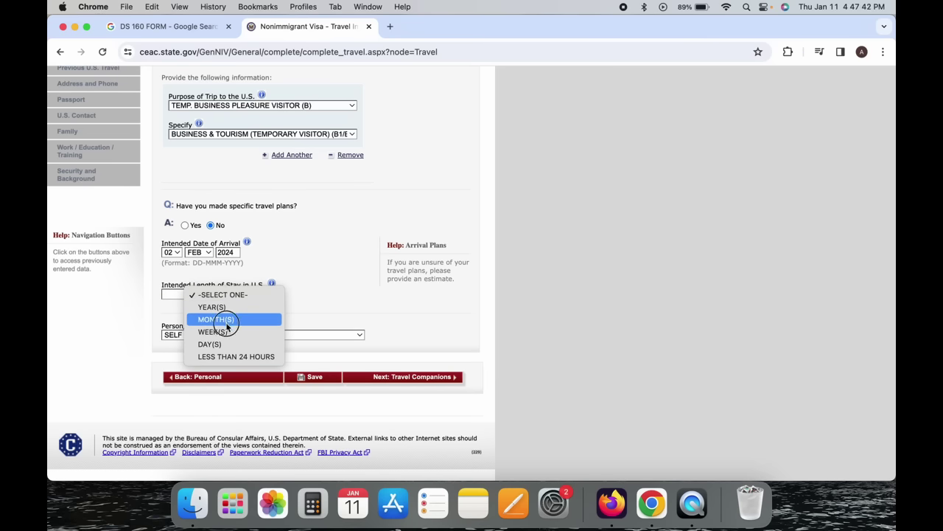
key(Escape)
click(179, 295)
text(1)
Keep SELF as payer and try Next: Travel Companions, which flags the missing address.
scroll(180, 287, down, 5)
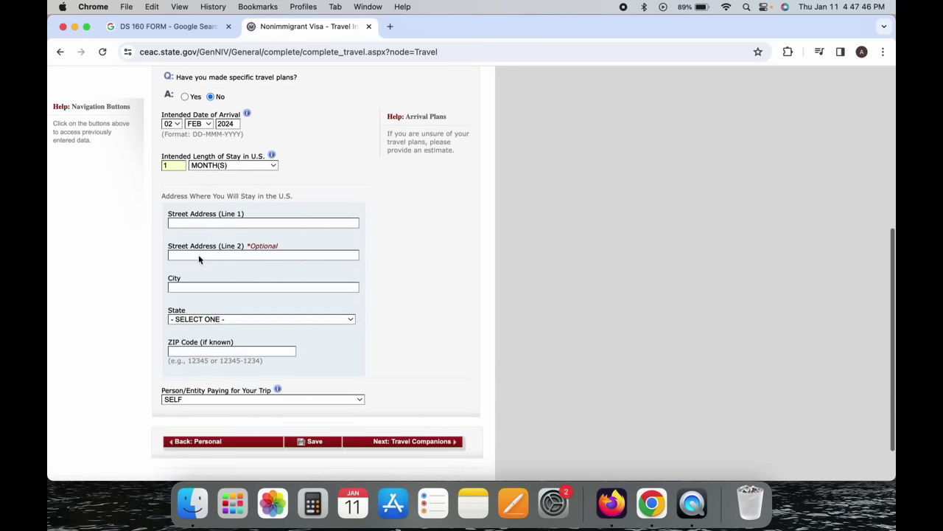
drag(220, 197, 312, 196)
click(315, 200)
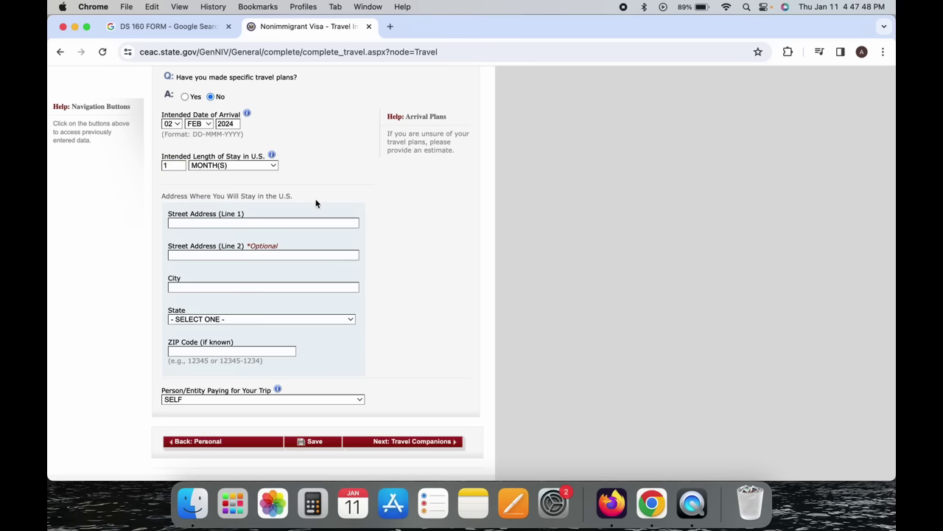
scroll(316, 200, down, 2)
click(275, 346)
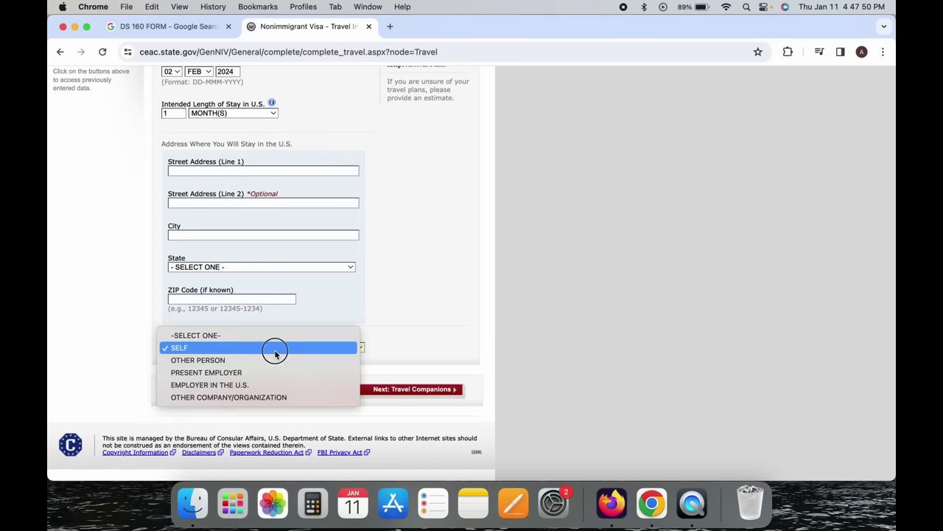
click(275, 351)
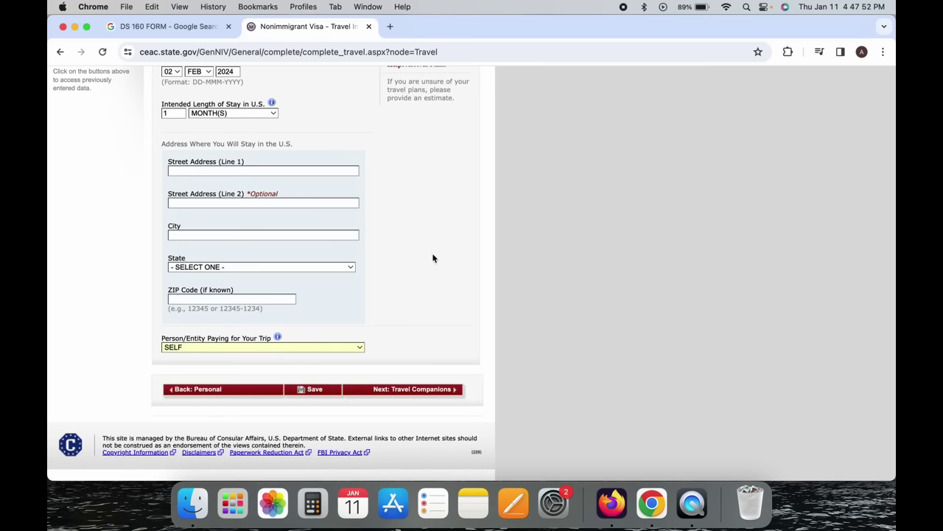
click(317, 344)
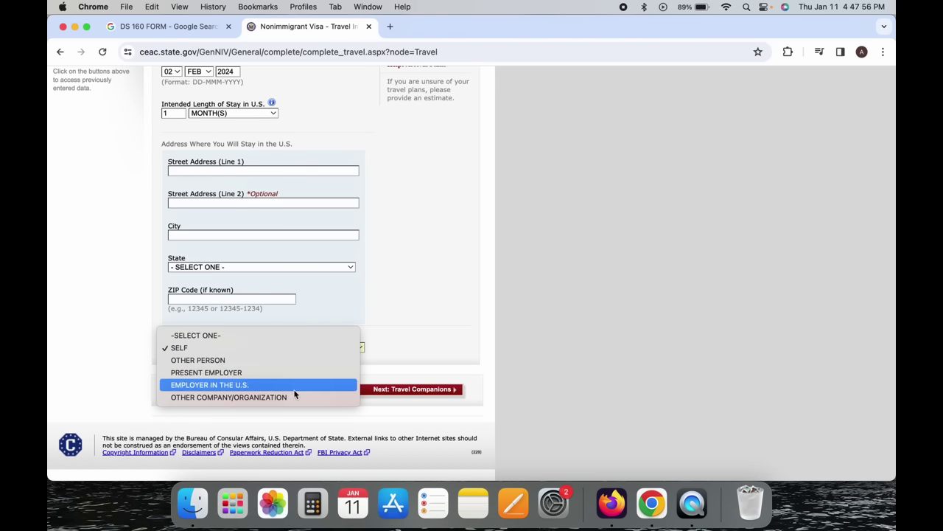
click(369, 308)
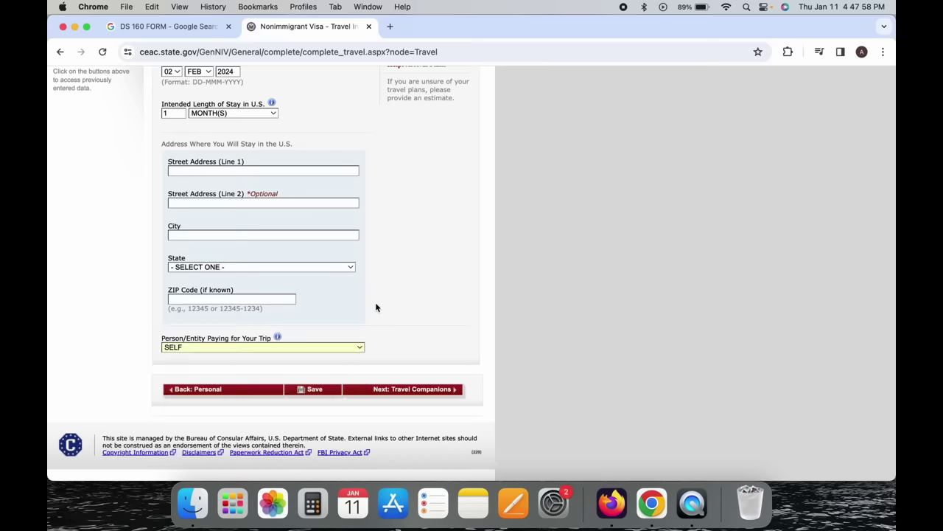
click(440, 394)
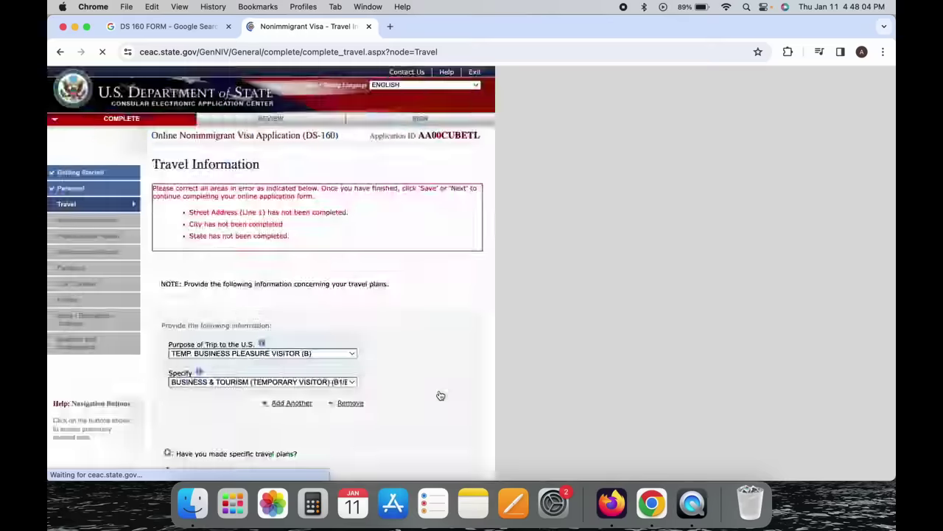
Leave the specific travel plans answer at No after briefly choosing Yes.
scroll(440, 396, down, 1)
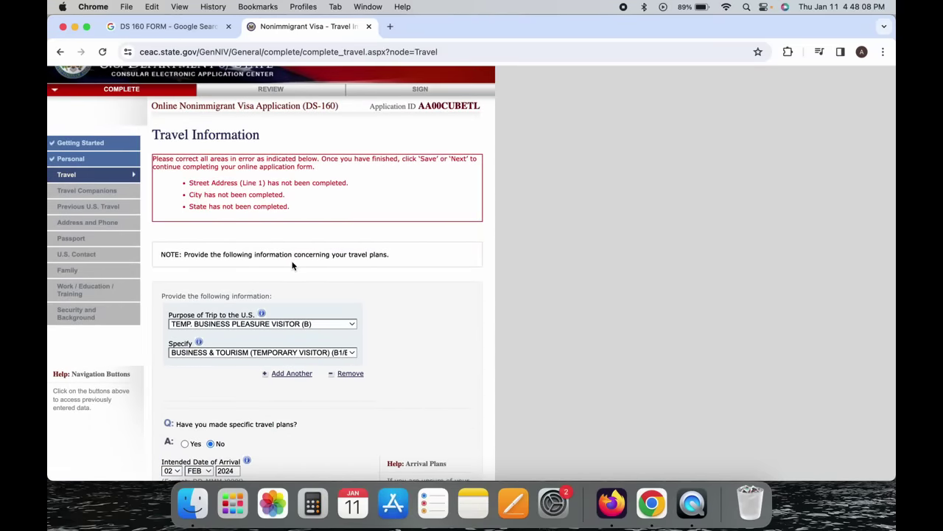
scroll(295, 254, down, 8)
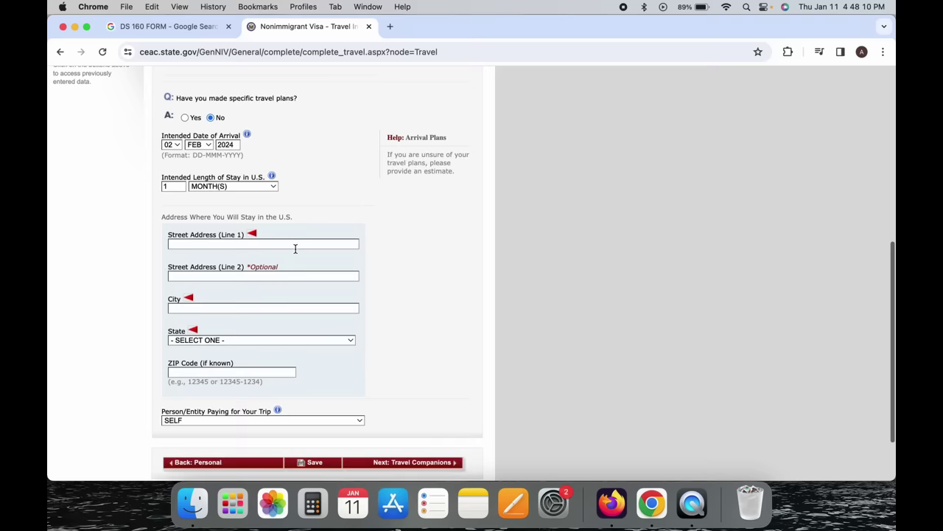
click(185, 118)
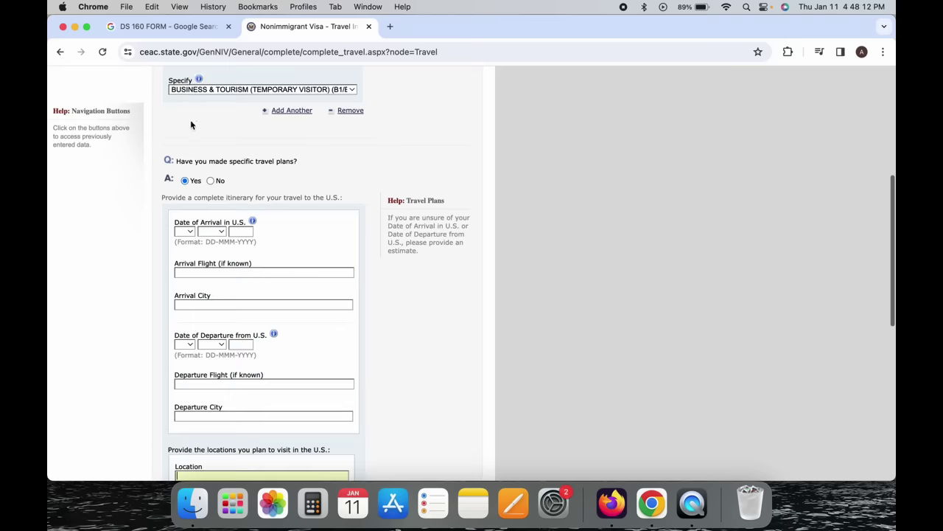
click(211, 181)
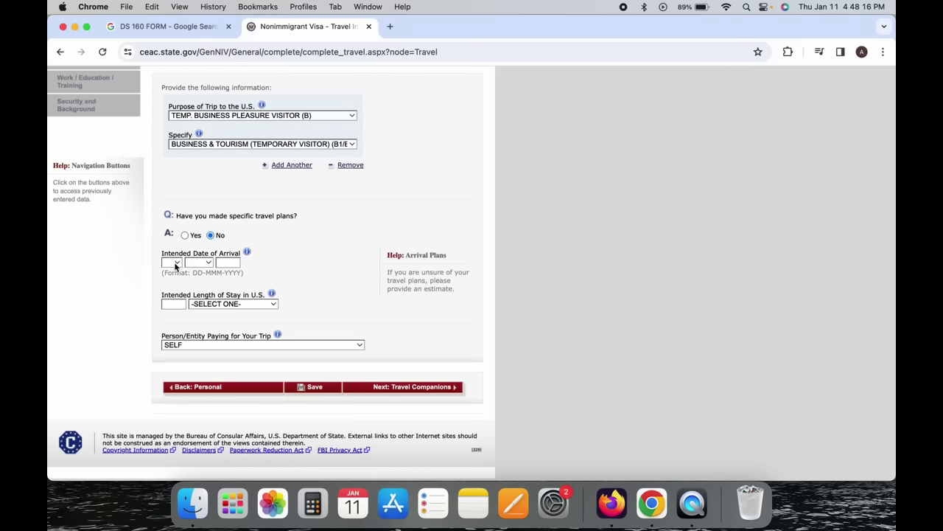
Set intended arrival to 01 FEB 2024 with a stay of 1 MONTH(S).
click(175, 264)
click(177, 278)
click(199, 263)
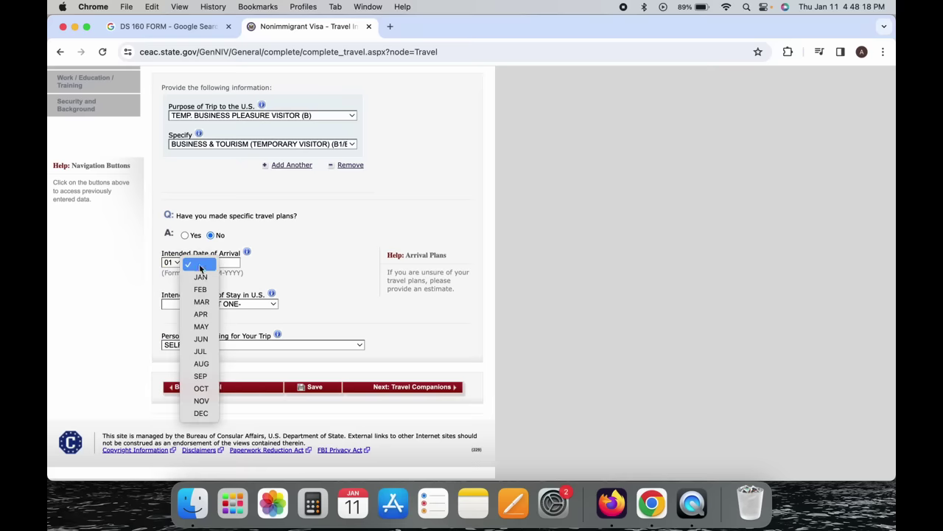
click(202, 289)
click(223, 263)
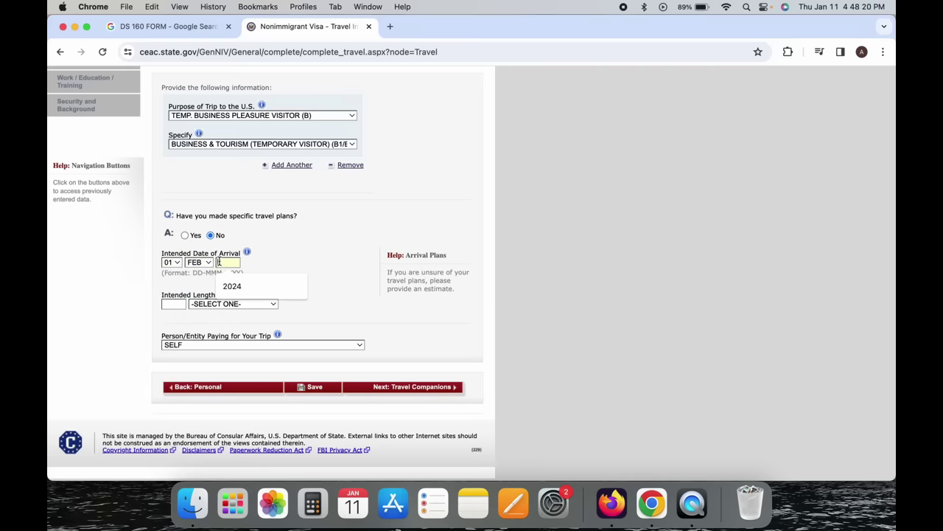
text(2)
key(BackSpace)
text(024)
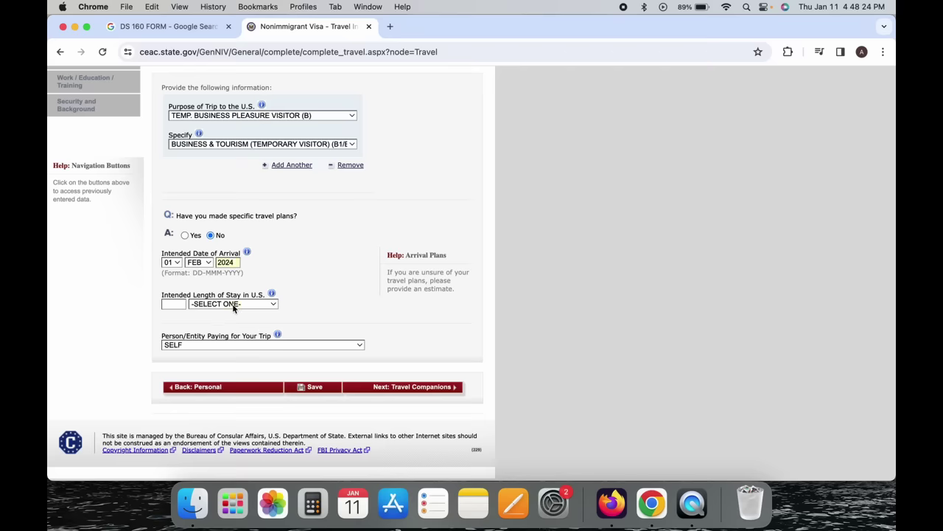
click(234, 307)
click(221, 330)
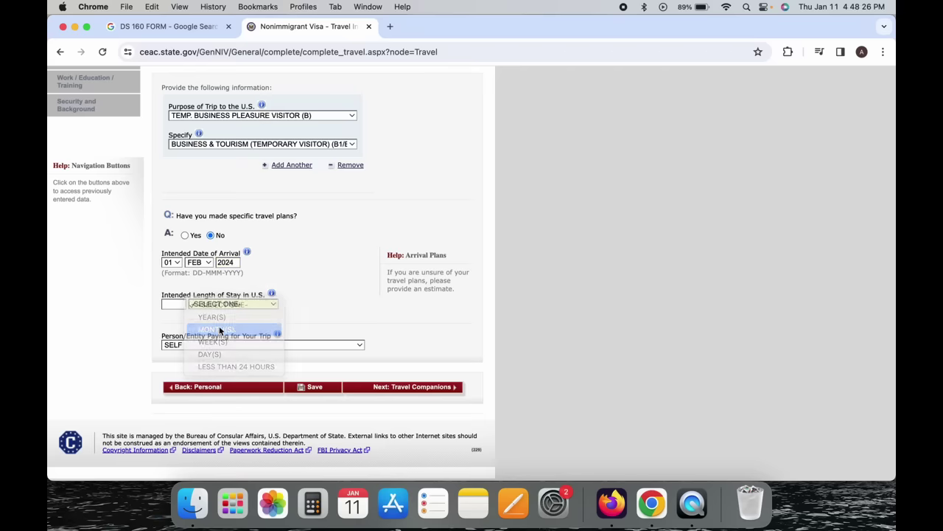
click(168, 304)
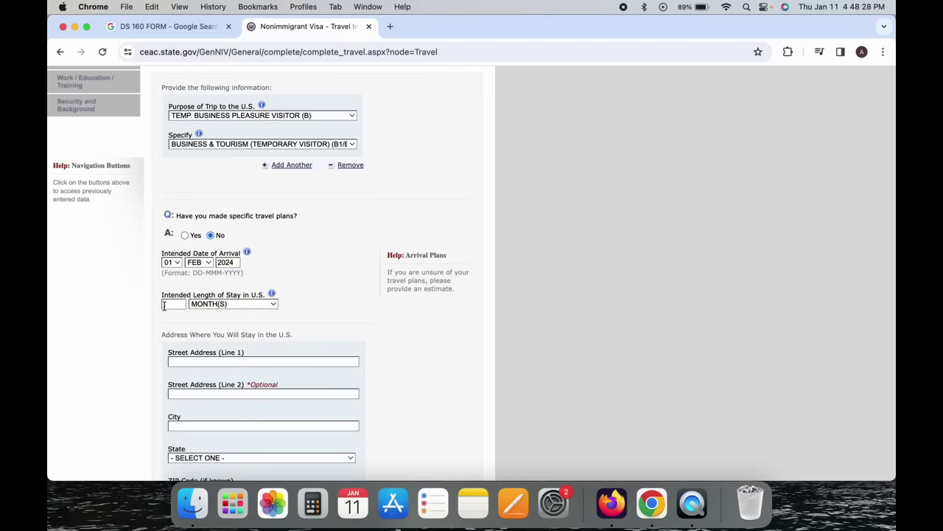
text(1)
Fill in 123 ST, NEW YORK, state NEW YORK, and continue to Travel Companions.
click(190, 361)
text(123 ST)
scroll(316, 294, down, 4)
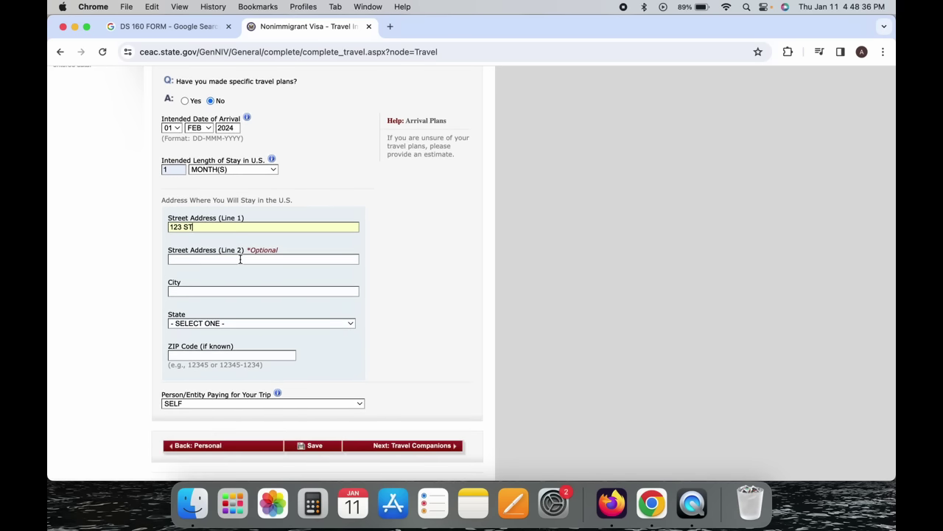
click(210, 290)
text(NEW YORK)
scroll(190, 278, down, 2)
click(189, 278)
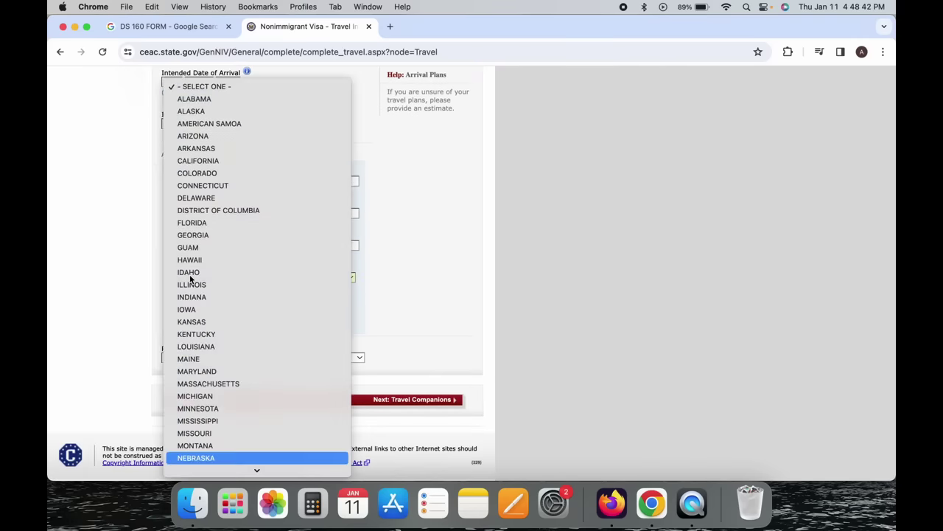
scroll(189, 278, down, 5)
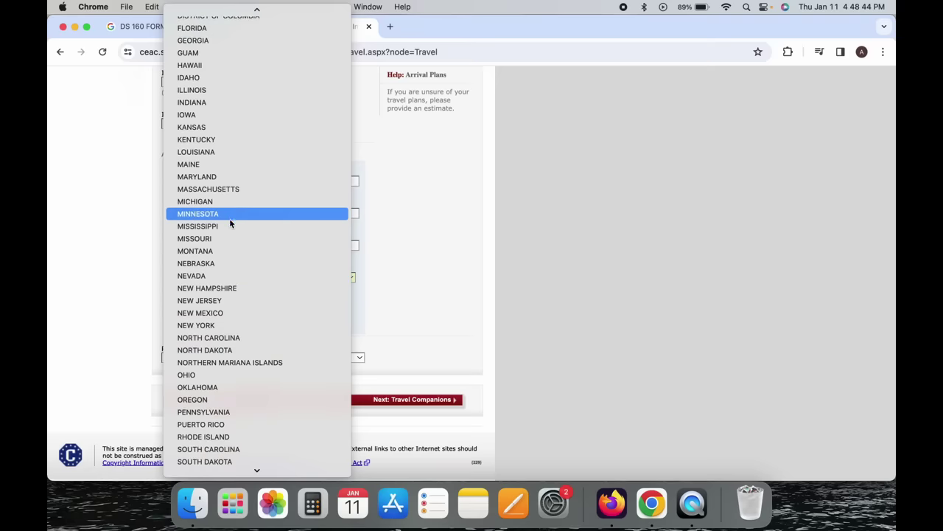
click(232, 330)
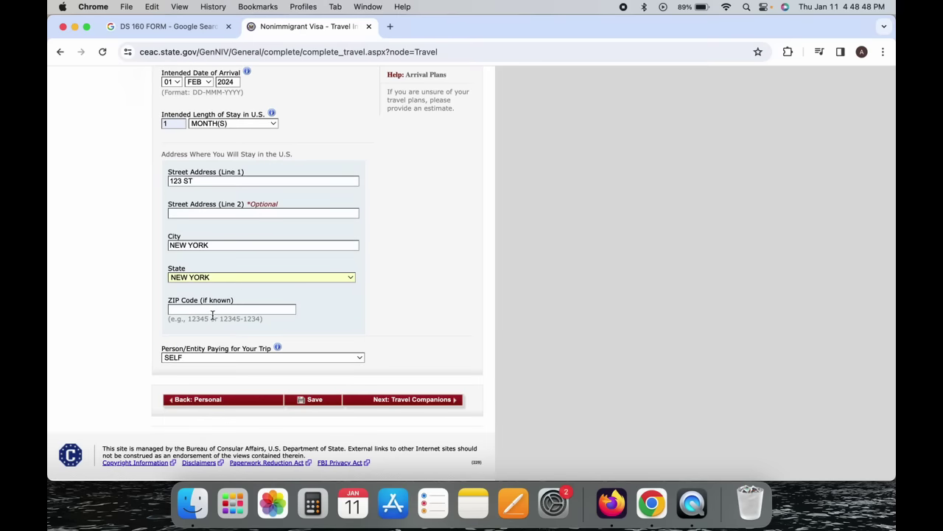
click(50, 332)
scroll(50, 332, down, 1)
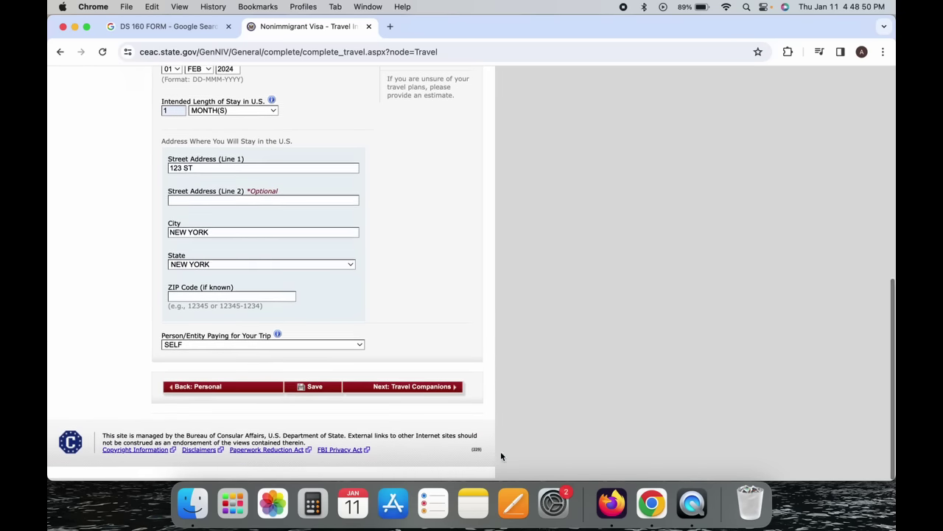
click(451, 392)
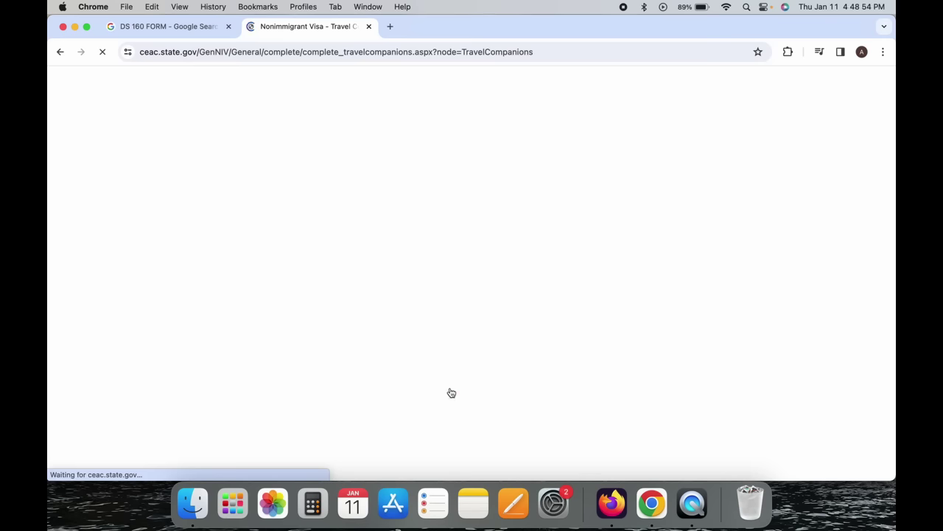
Answer No to traveling with other persons and continue to Previous U.S. Travel.
scroll(451, 392, down, 2)
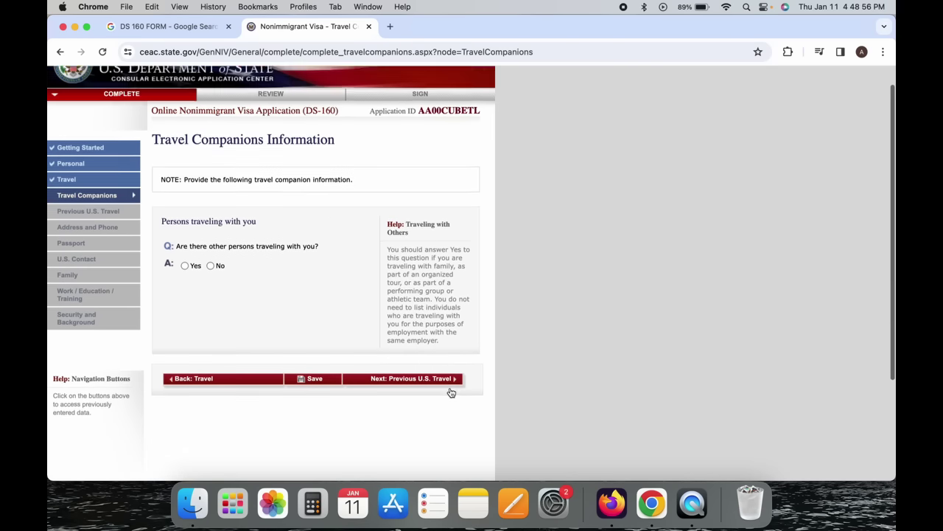
scroll(451, 392, down, 3)
scroll(449, 391, up, 2)
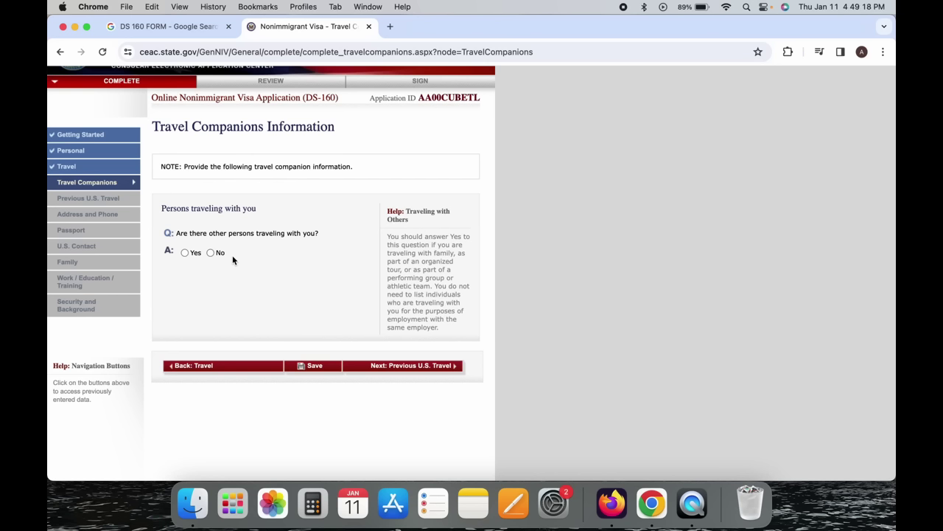
click(185, 253)
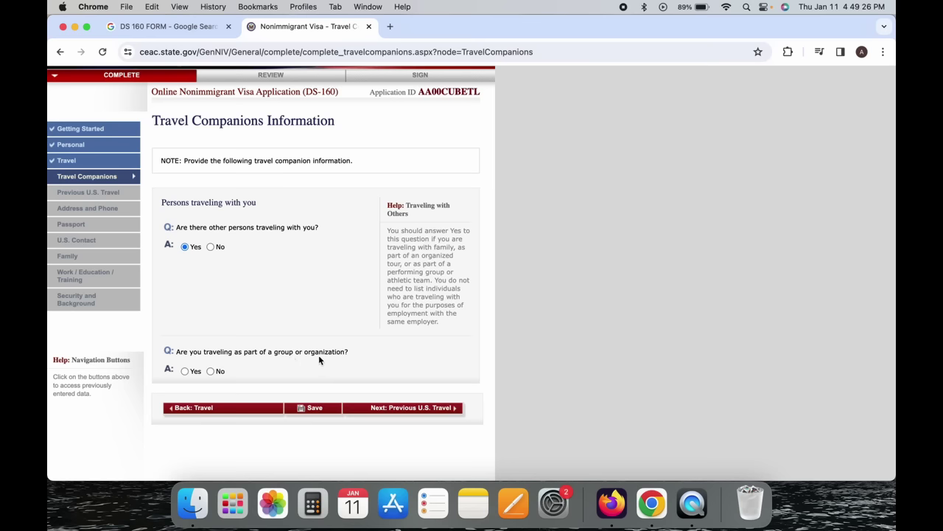
click(185, 371)
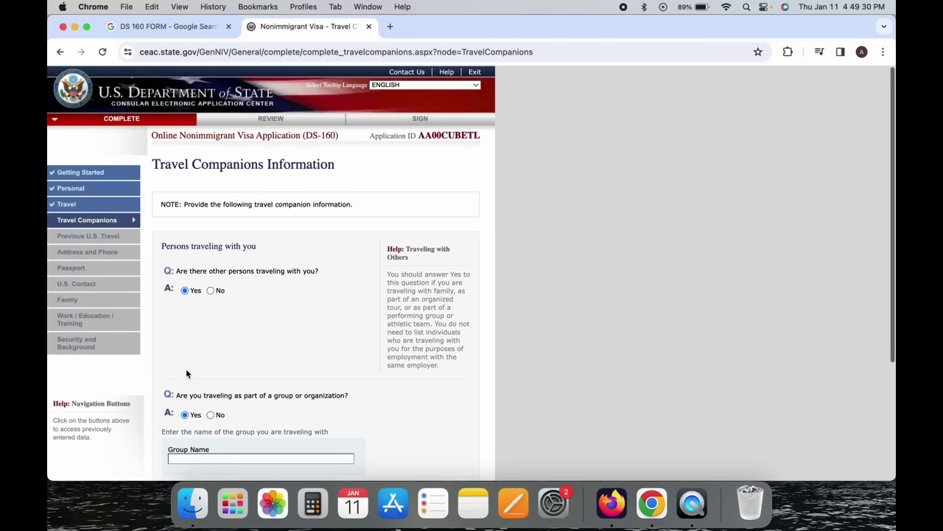
scroll(187, 374, down, 3)
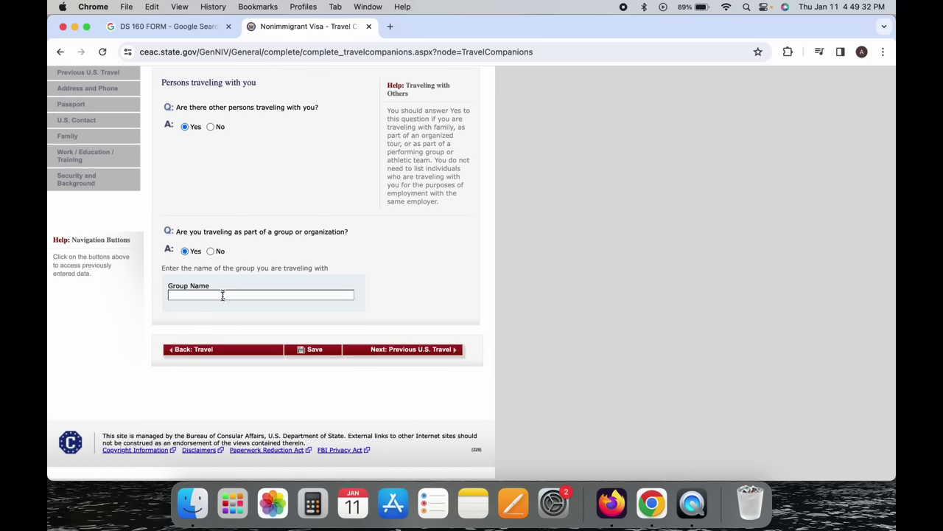
click(211, 127)
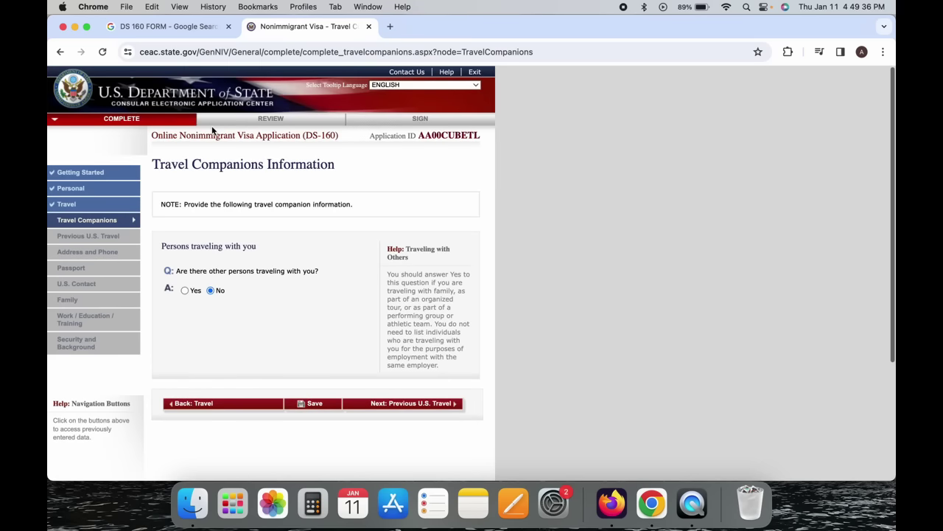
scroll(305, 318, down, 2)
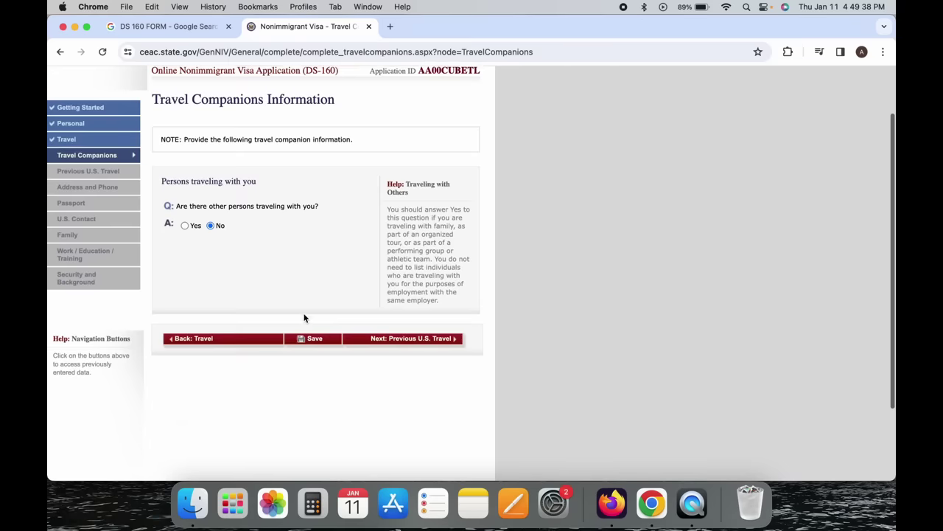
scroll(305, 318, down, 1)
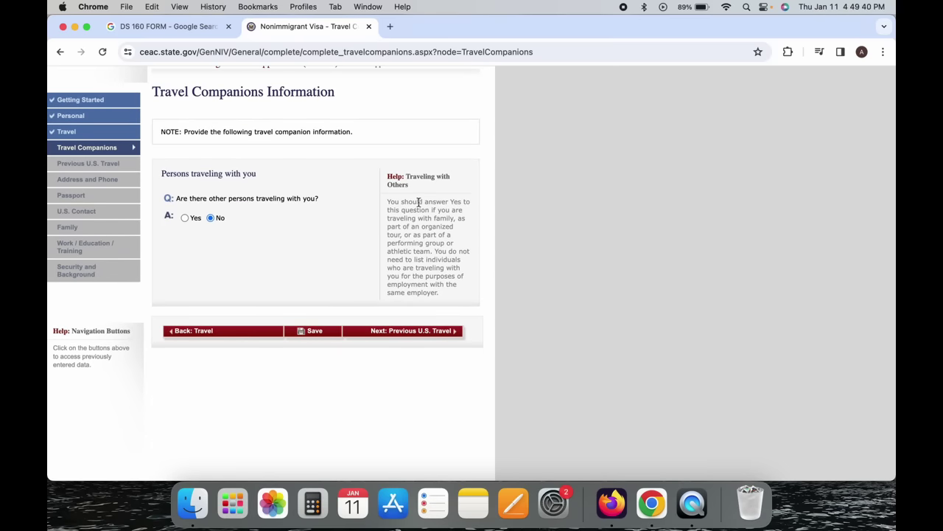
click(438, 334)
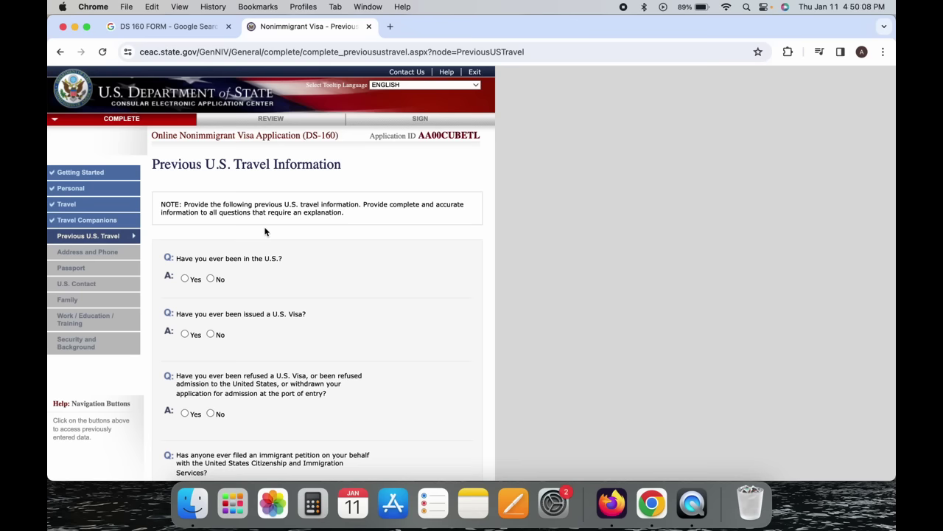
Mark No for both 'been in the U.S.' and 'issued a U.S. Visa'.
scroll(265, 232, down, 2)
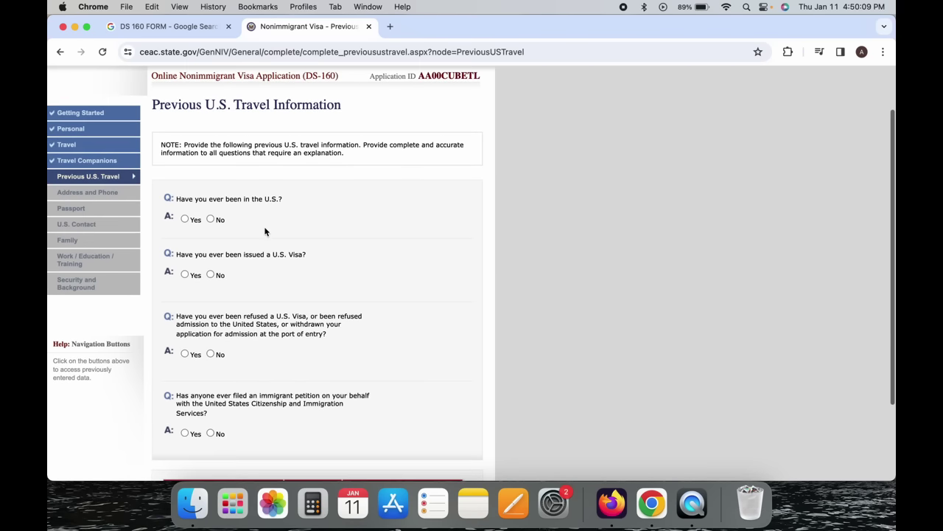
click(218, 218)
scroll(213, 216, up, 2)
scroll(231, 265, down, 2)
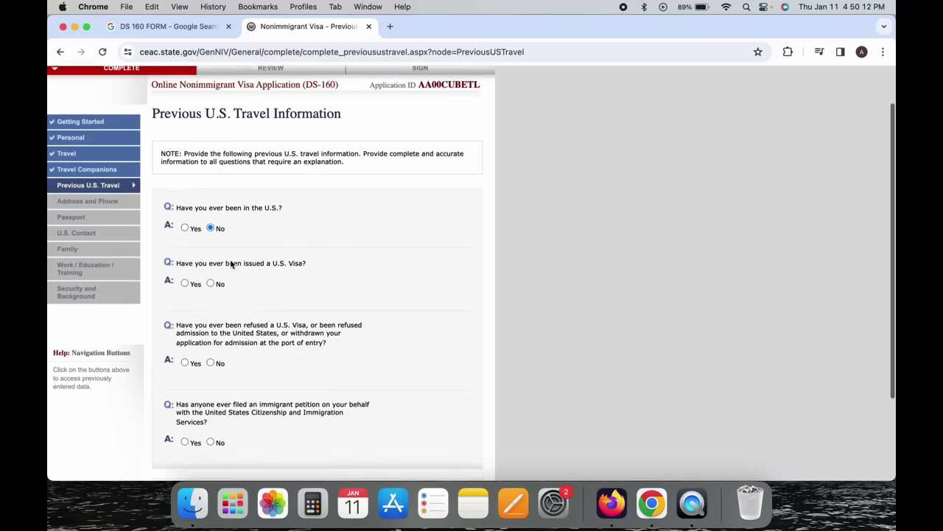
scroll(231, 265, down, 1)
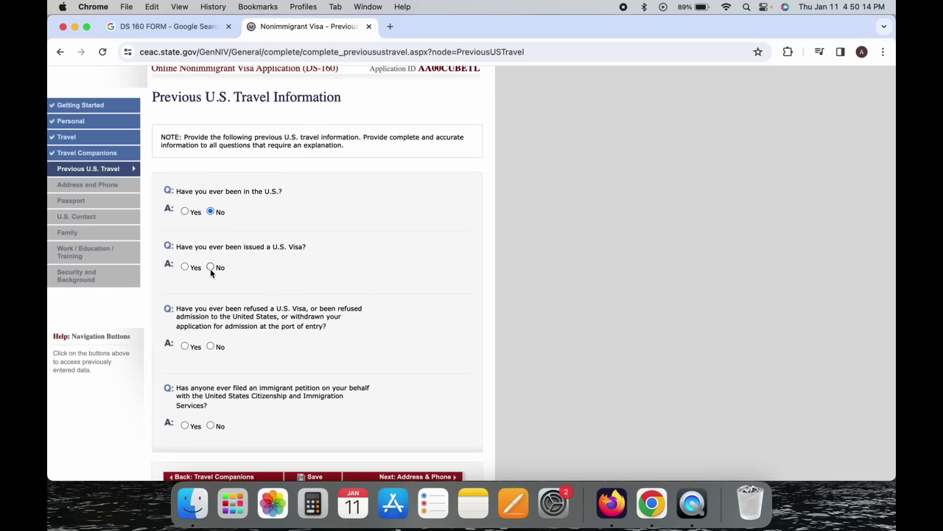
click(210, 268)
scroll(212, 269, up, 2)
scroll(213, 270, down, 2)
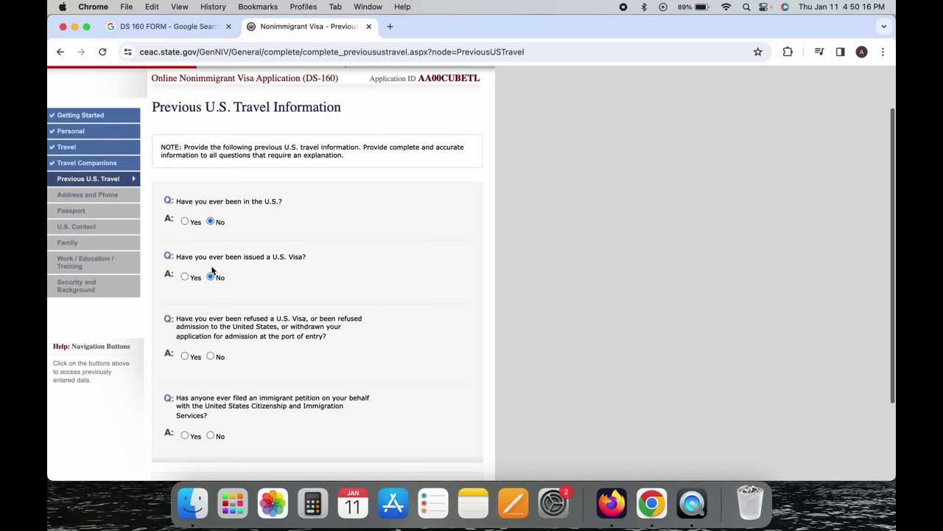
Answer Yes to having been in the U.S., with arrival date 01 JAN 2016.
click(185, 221)
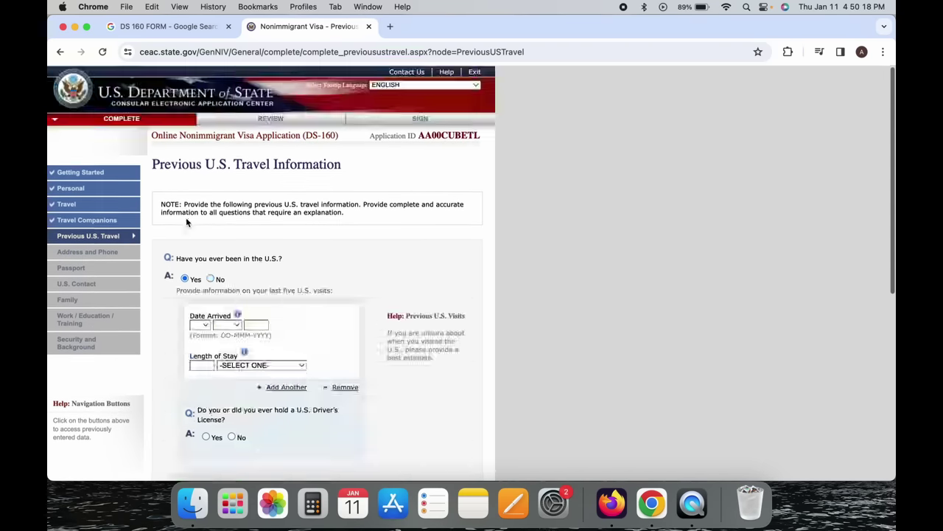
scroll(236, 234, down, 3)
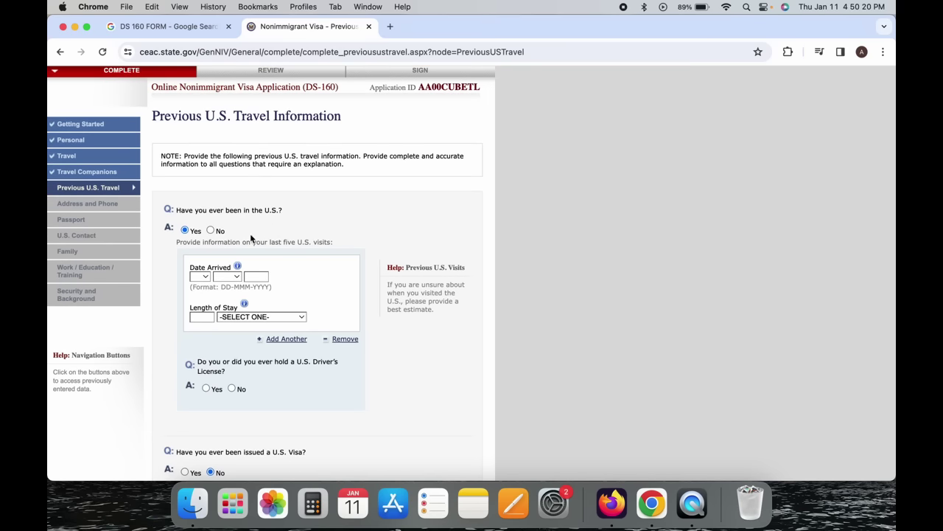
click(206, 278)
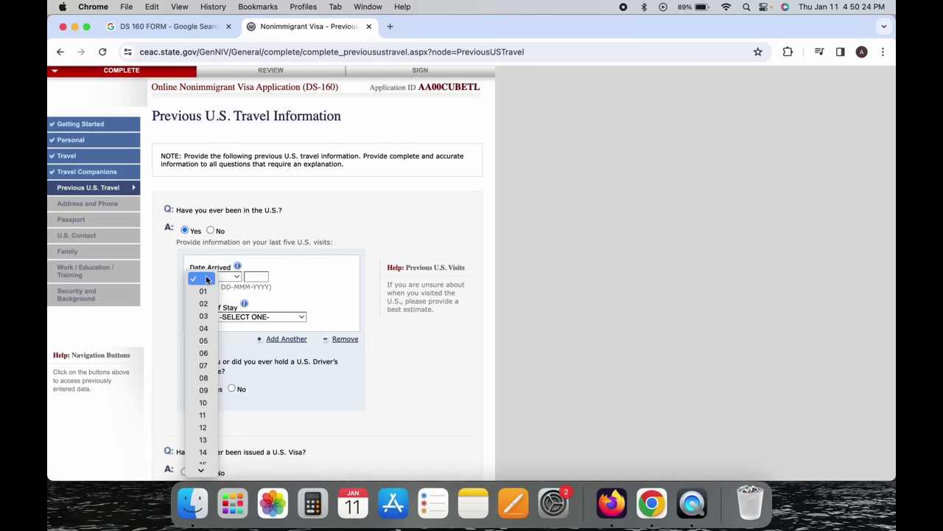
click(205, 290)
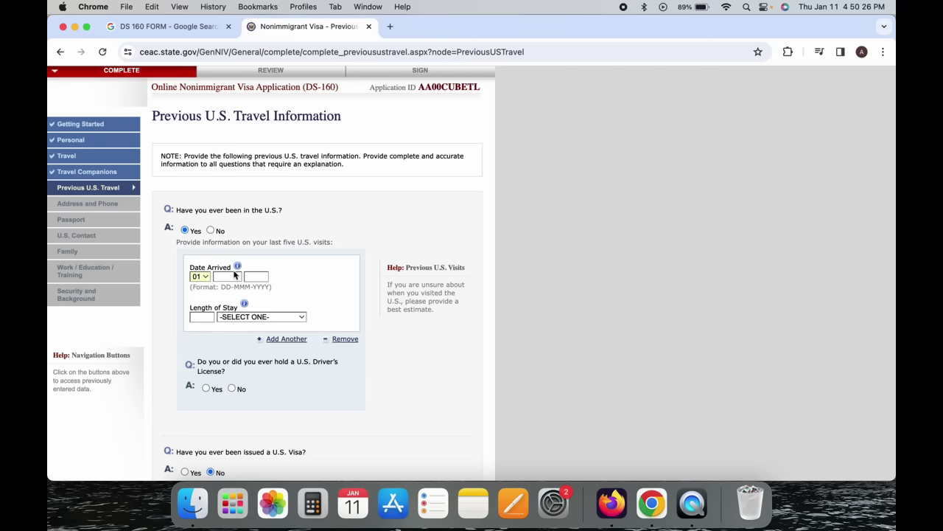
click(235, 277)
click(233, 293)
click(248, 277)
text(2016)
Enter the previous visit's length of stay as 4 MONTH(S).
scroll(298, 309, down, 1)
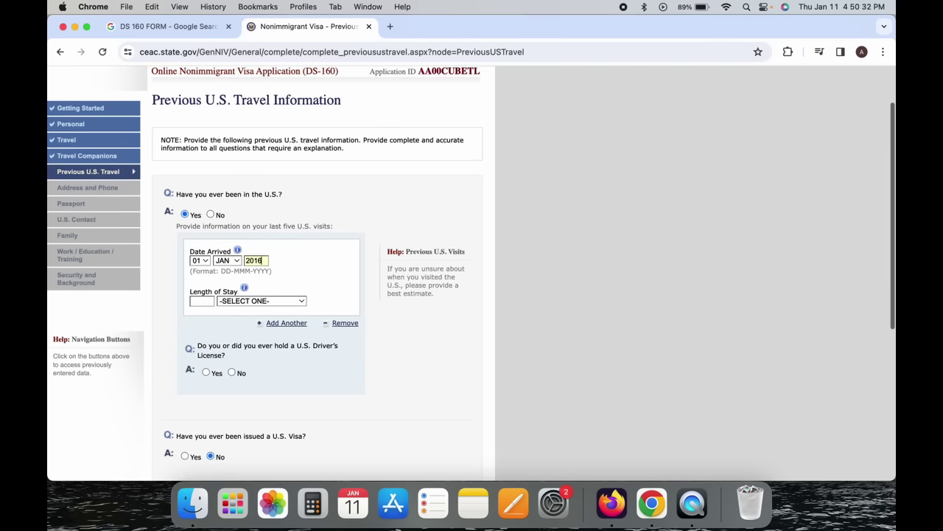
click(299, 303)
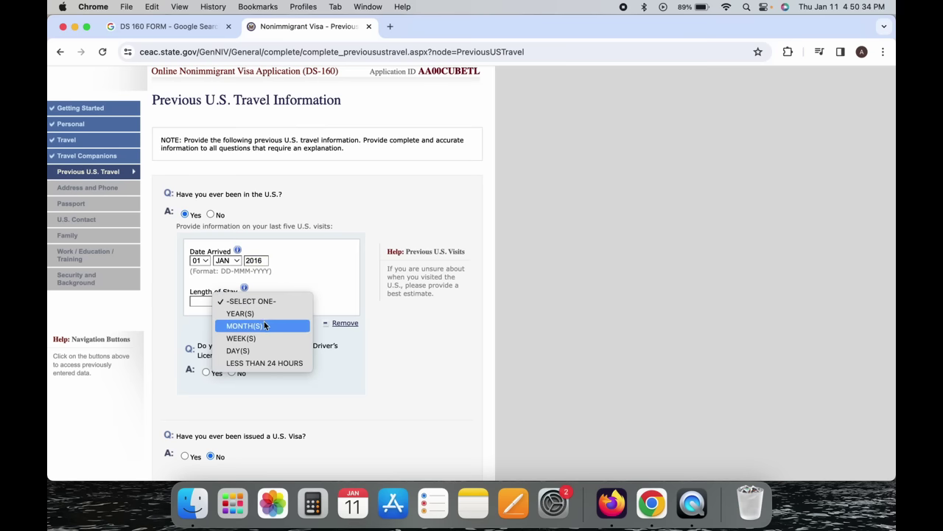
click(261, 325)
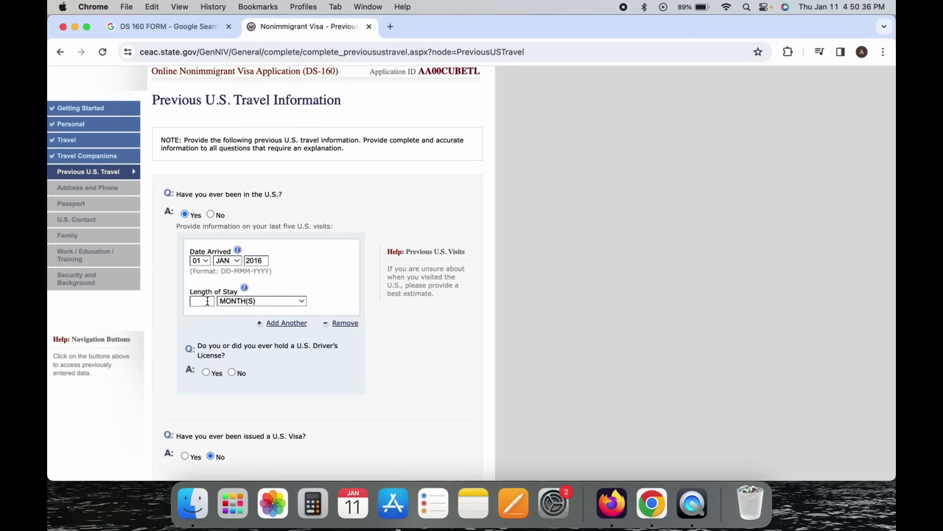
click(207, 301)
text(4)
Answer the U.S. driver's license question, closing the license state list without choosing a state.
scroll(229, 291, down, 3)
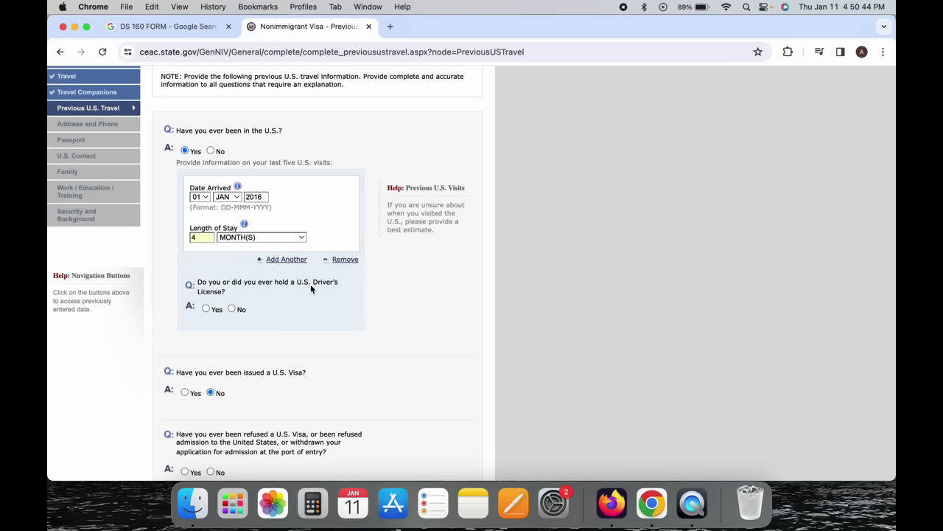
click(206, 309)
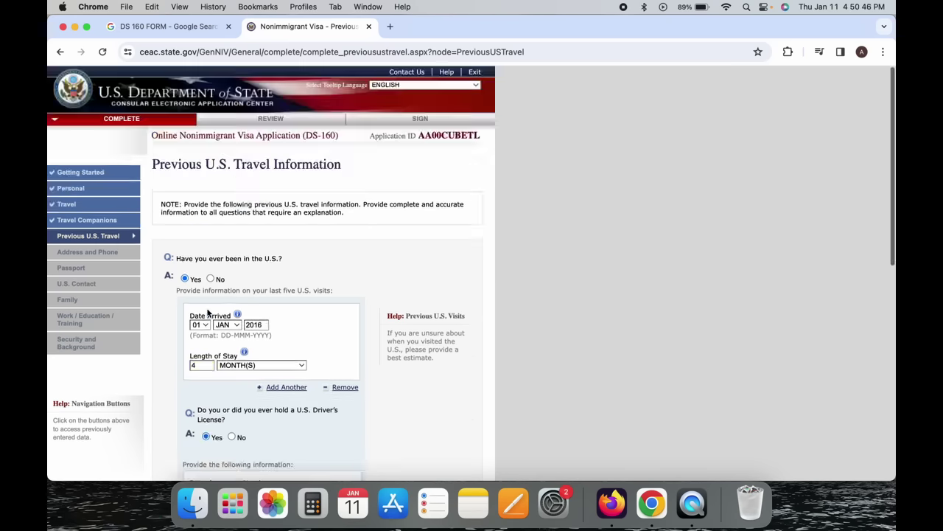
scroll(214, 324, down, 5)
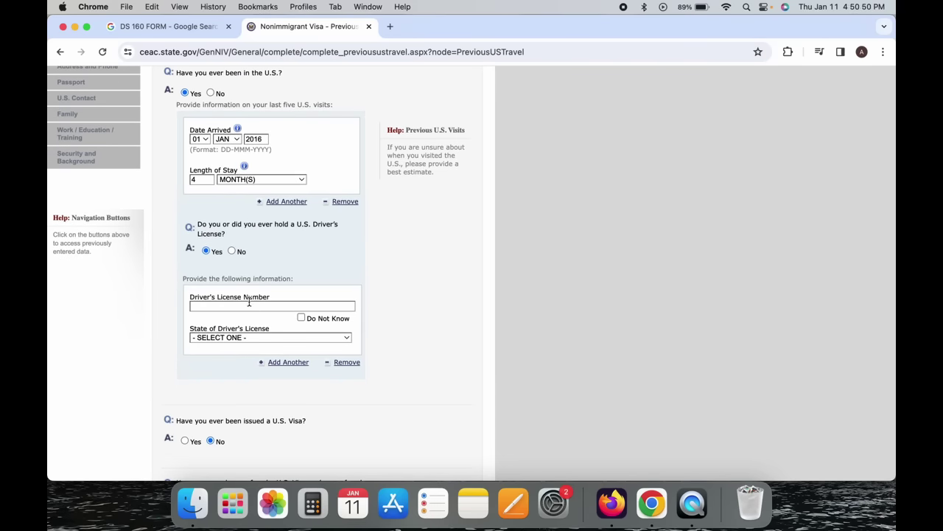
click(239, 339)
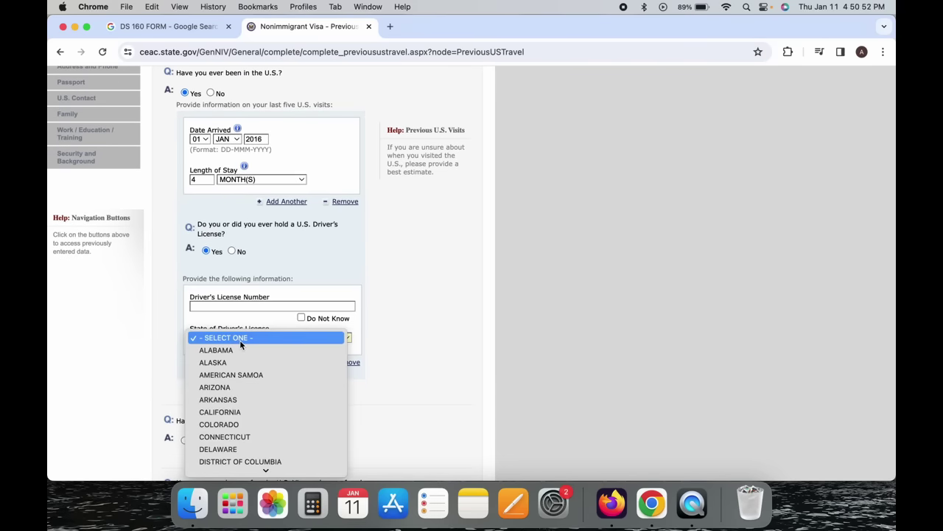
click(101, 346)
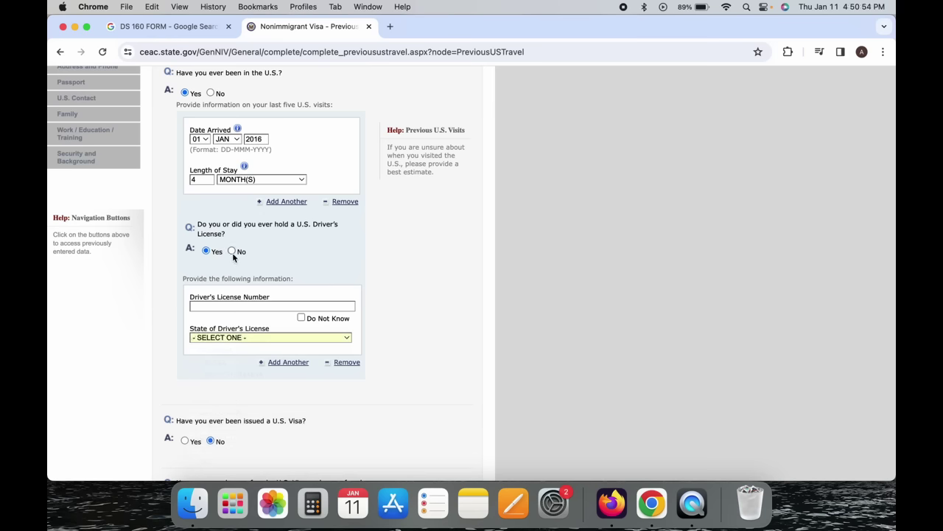
scroll(233, 251, down, 4)
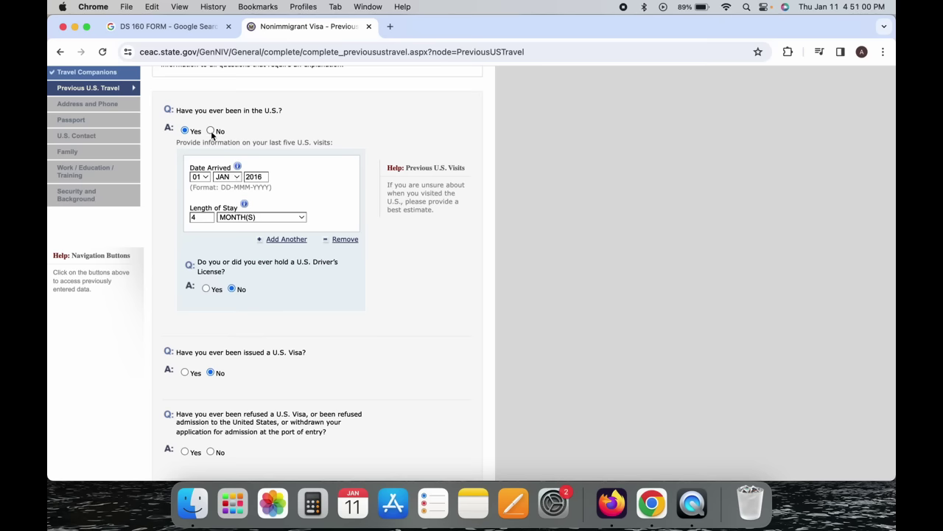
scroll(211, 131, down, 2)
scroll(210, 131, up, 1)
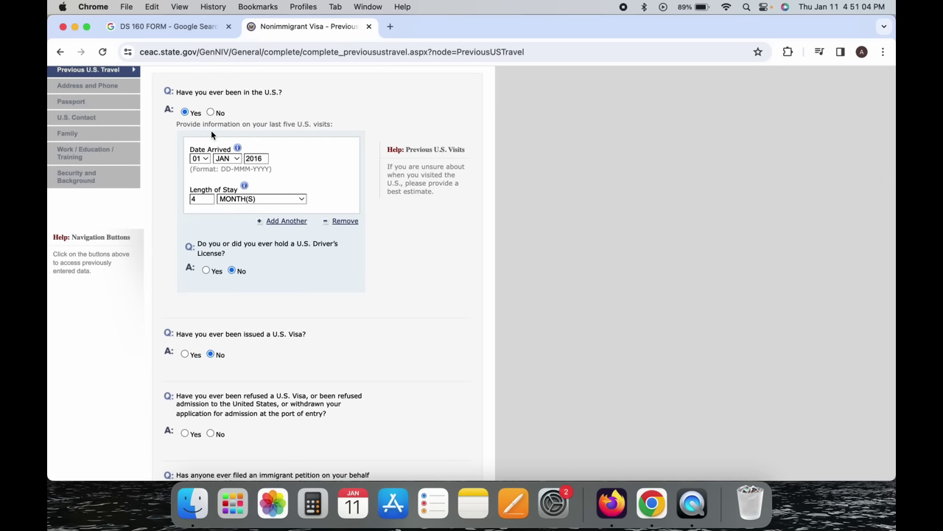
scroll(211, 130, down, 5)
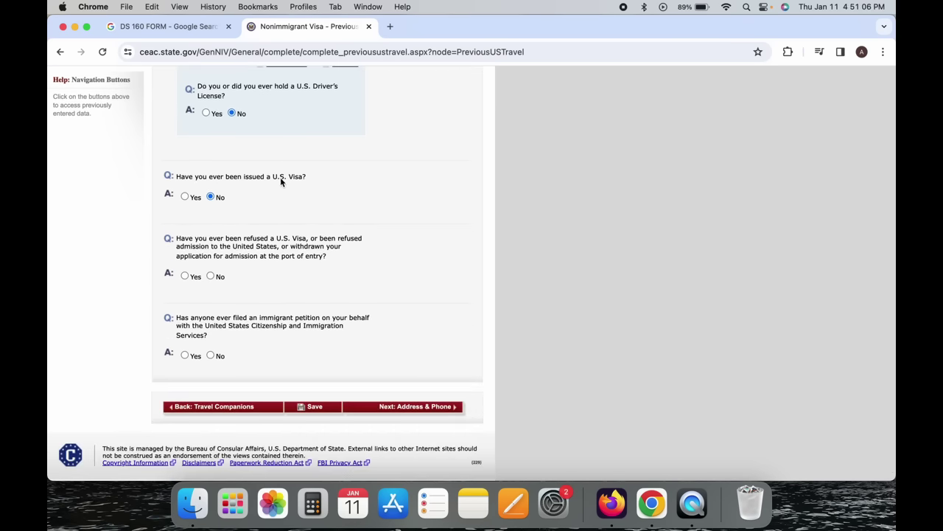
Answer Yes to a prior U.S. visa, focus Visa Number, and No to same visa type.
click(185, 196)
scroll(126, 325, down, 10)
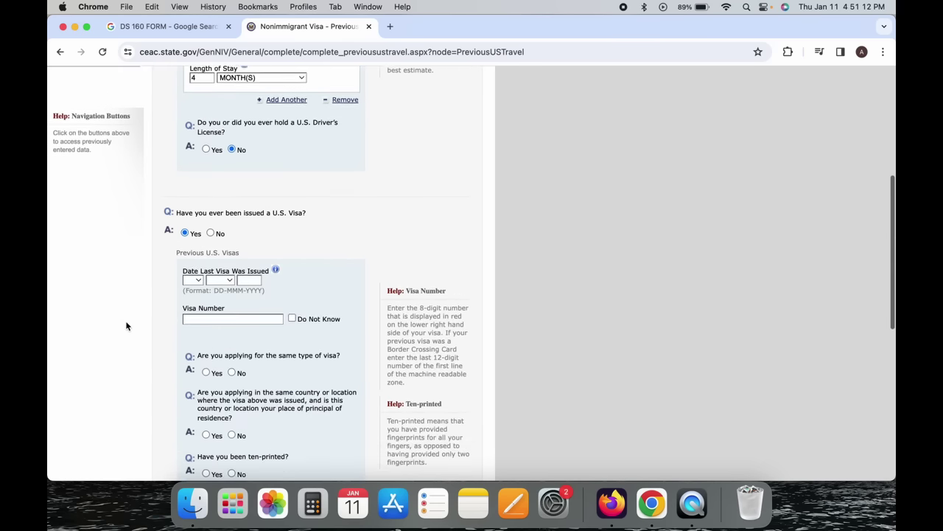
scroll(126, 326, down, 1)
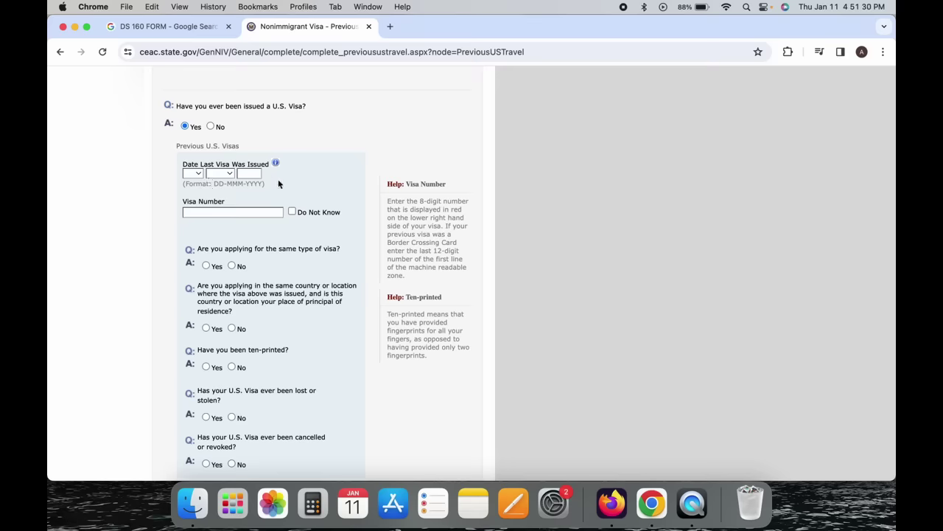
click(204, 212)
scroll(201, 214, down, 2)
scroll(204, 214, down, 1)
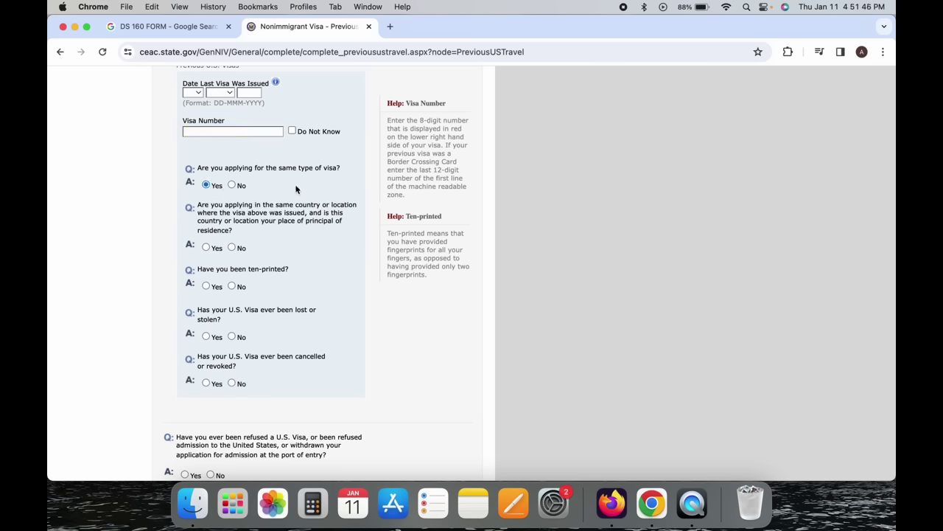
click(232, 185)
Set the same-country-or-location answer to No after briefly choosing Yes.
click(206, 247)
click(233, 247)
drag(284, 234, 303, 237)
click(303, 192)
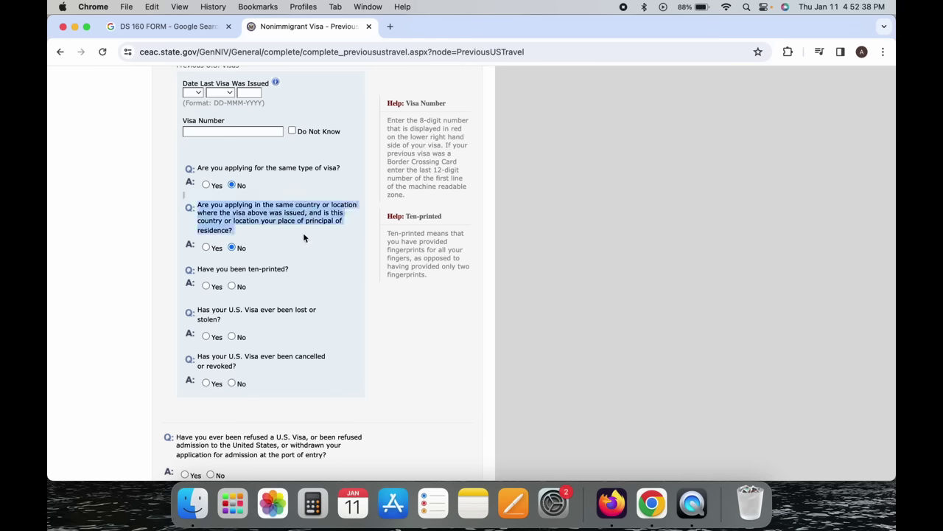
click(257, 248)
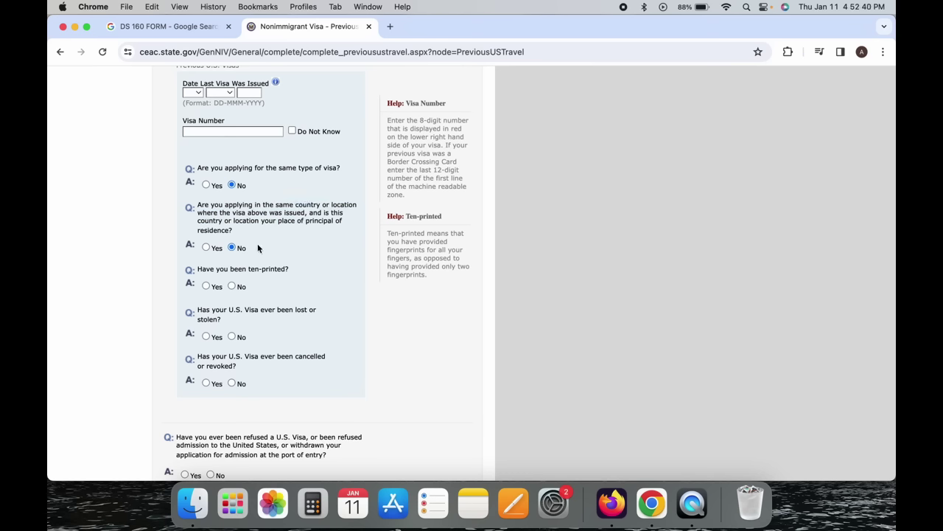
Answer No to having been ten-printed and Yes to the visa being lost or stolen.
click(207, 287)
click(432, 249)
drag(457, 253, 466, 229)
click(465, 231)
click(231, 287)
scroll(231, 288, down, 2)
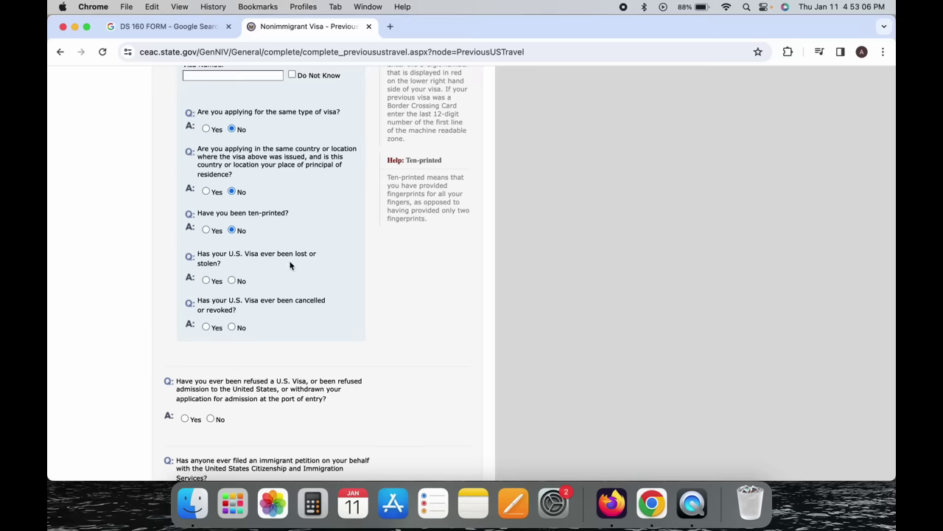
click(207, 282)
scroll(244, 286, down, 2)
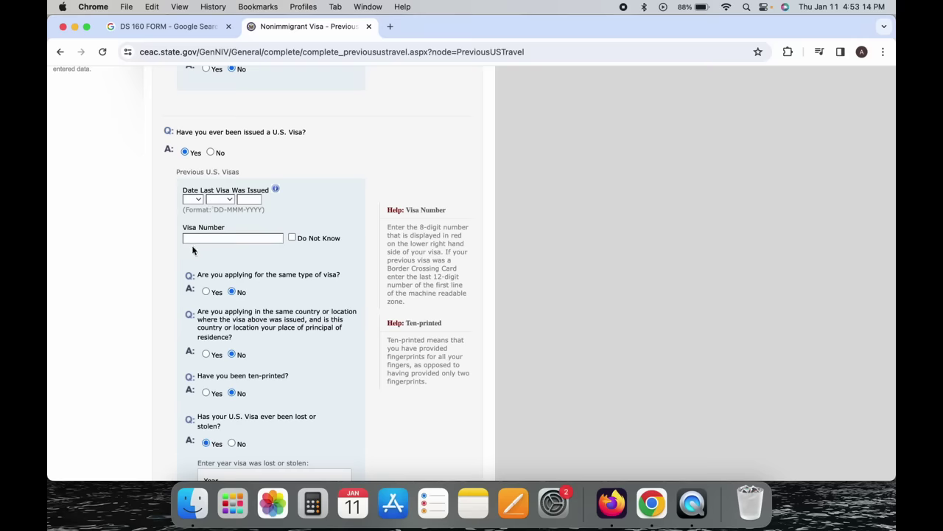
Focus the year-lost field and answer Yes to the visa being cancelled or revoked.
scroll(240, 249, down, 3)
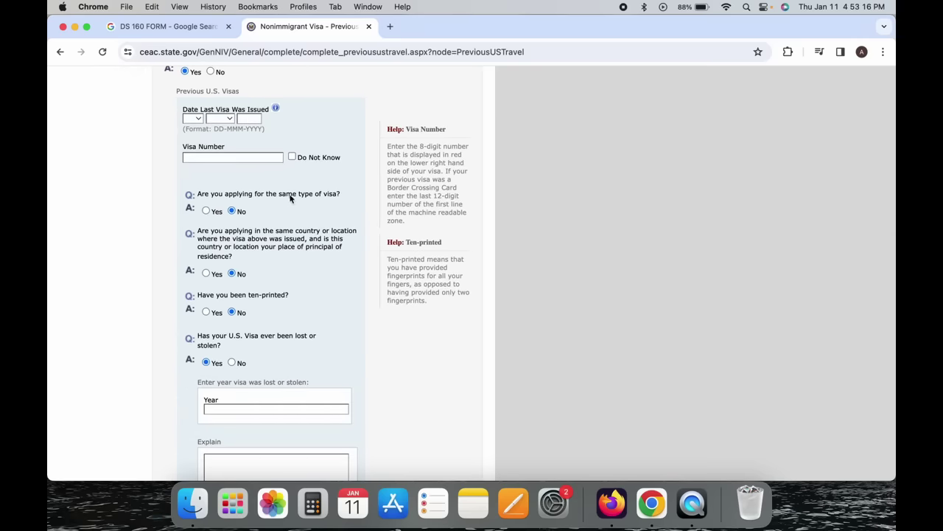
scroll(231, 346, down, 5)
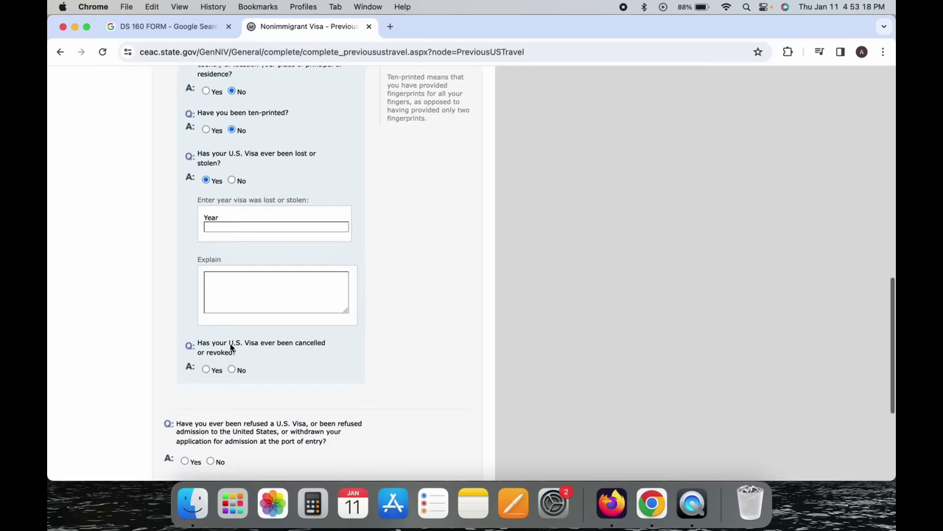
click(225, 225)
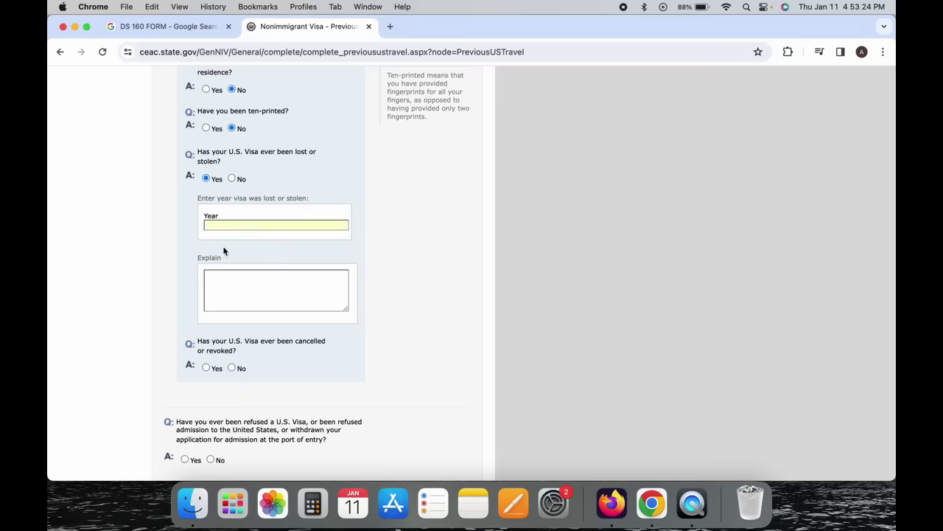
scroll(249, 229, down, 3)
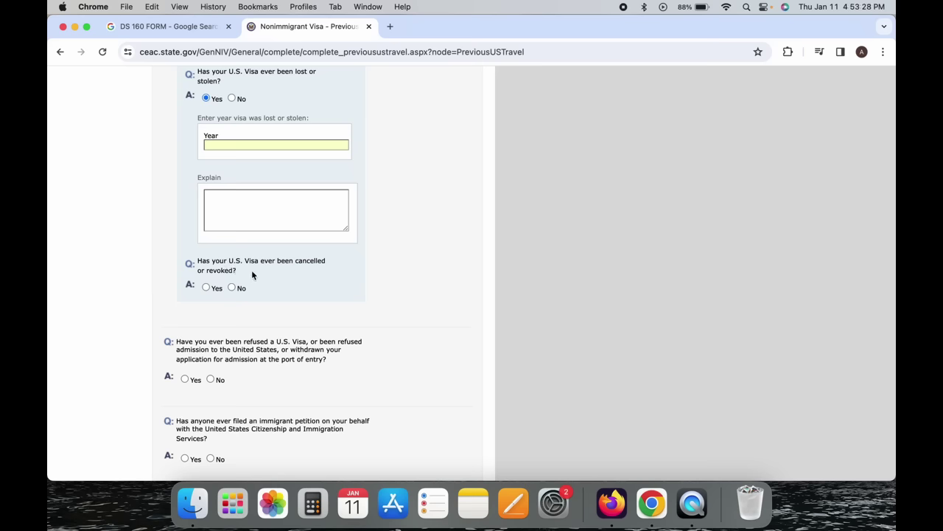
click(206, 288)
Scroll down to the refused-visa question at the bottom of the page.
scroll(205, 291, down, 2)
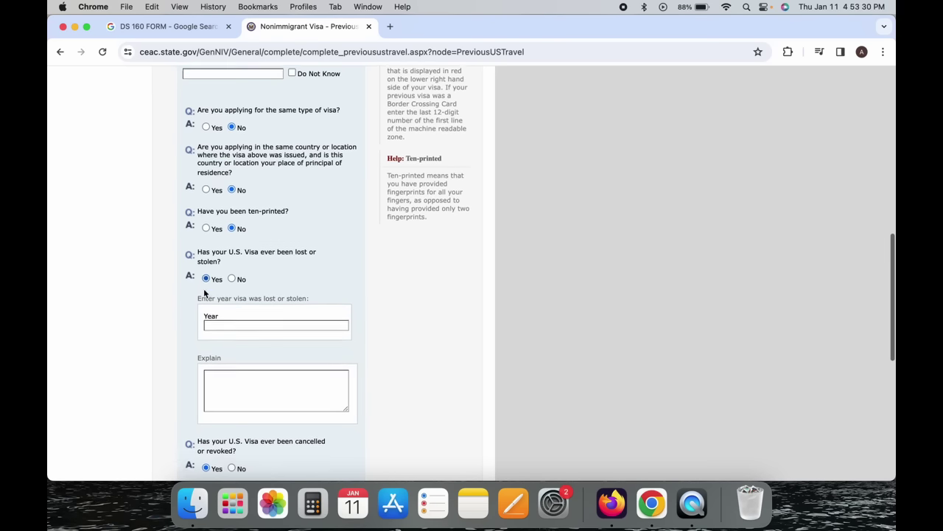
scroll(214, 292, down, 4)
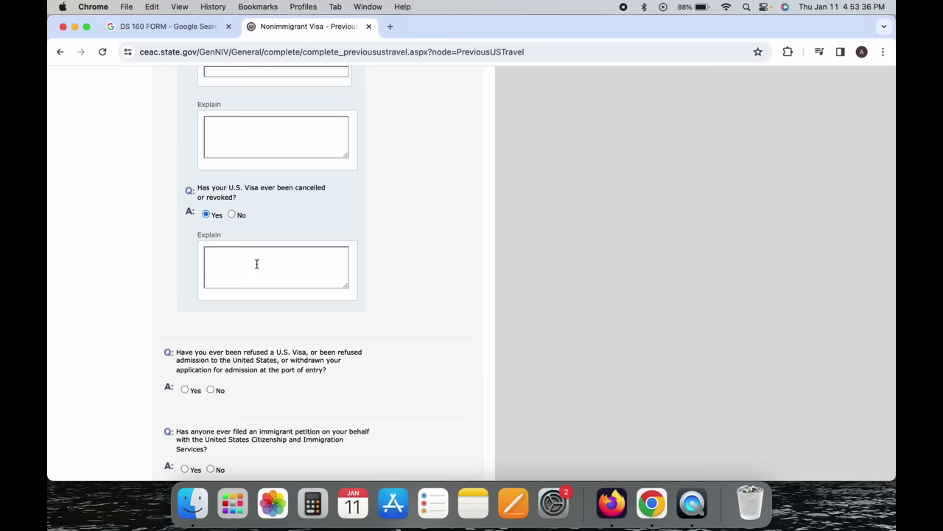
scroll(257, 279, down, 3)
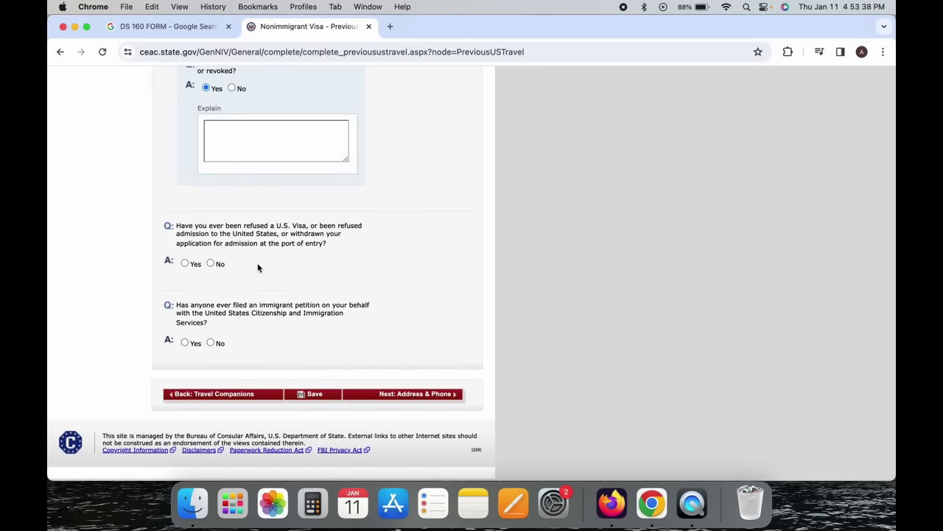
drag(222, 233, 337, 247)
click(290, 239)
click(337, 249)
Answer No to the question about ever being refused a U.S. visa.
click(184, 264)
scroll(187, 266, up, 3)
scroll(187, 265, down, 5)
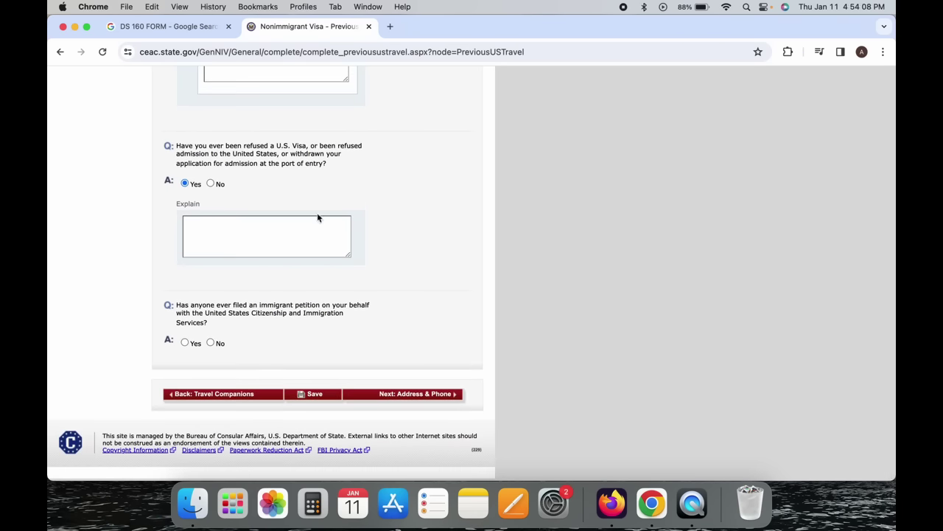
click(212, 183)
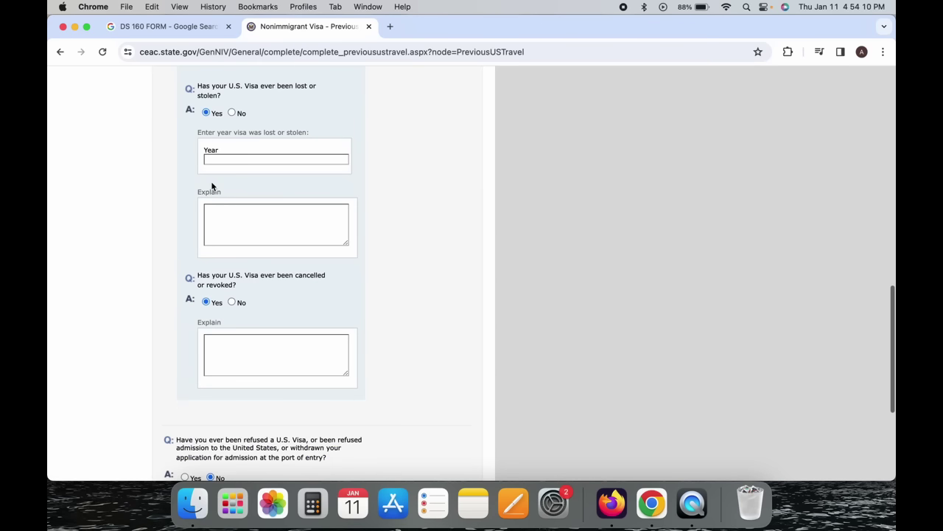
scroll(212, 187, up, 1)
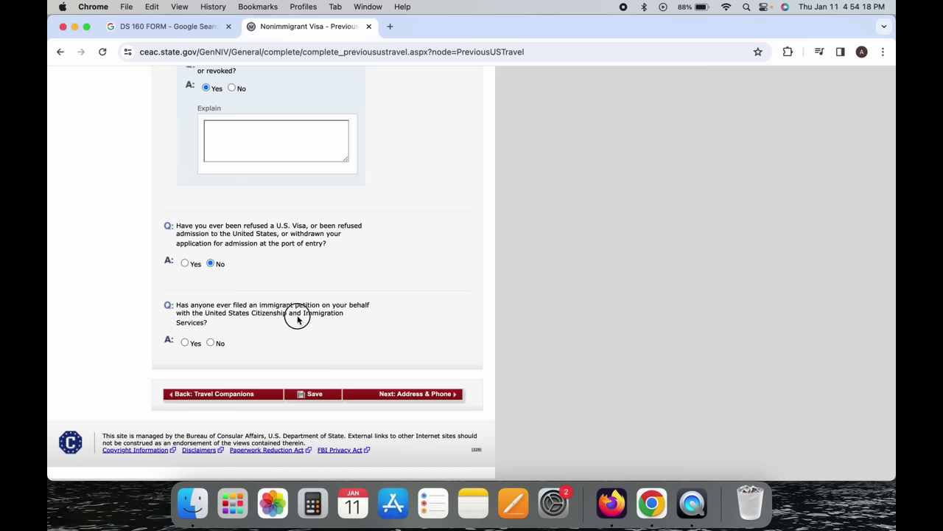
Answer No to the immigrant petition and visa cancelled-or-revoked questions.
drag(257, 312, 225, 323)
click(219, 325)
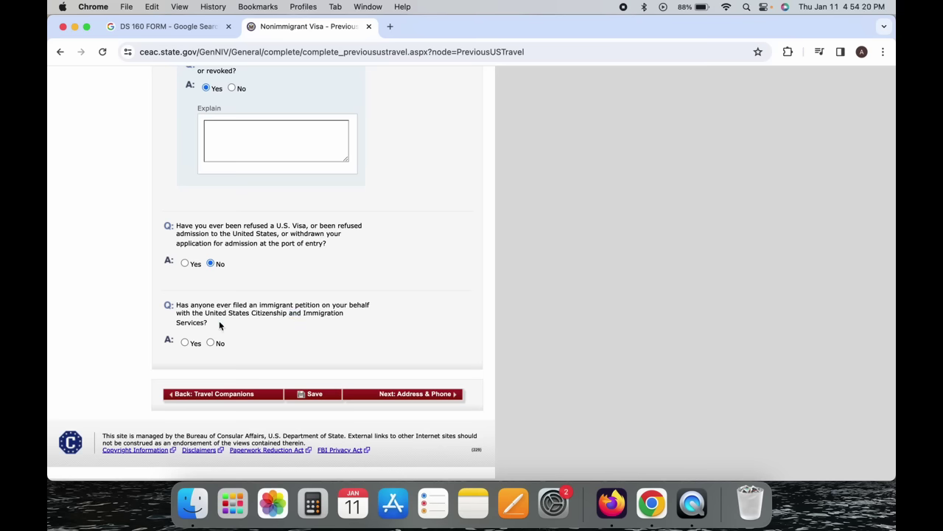
click(187, 342)
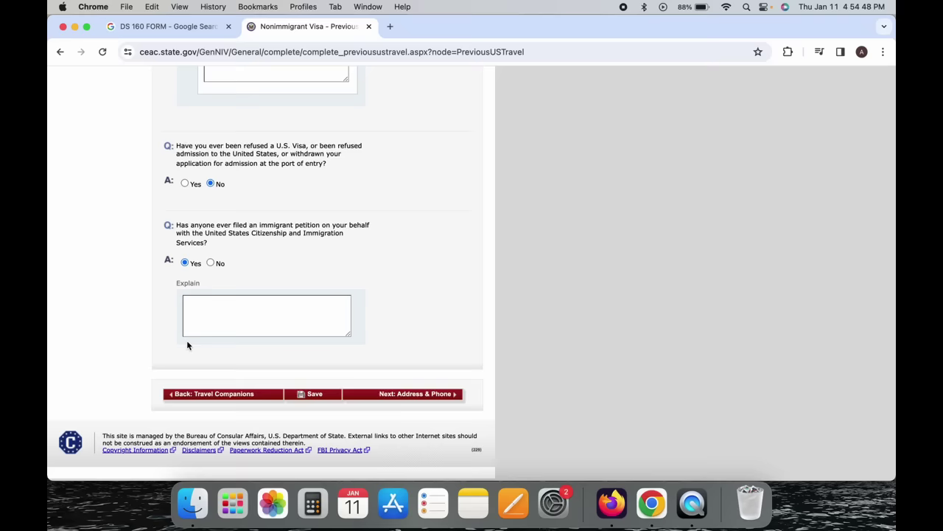
click(210, 263)
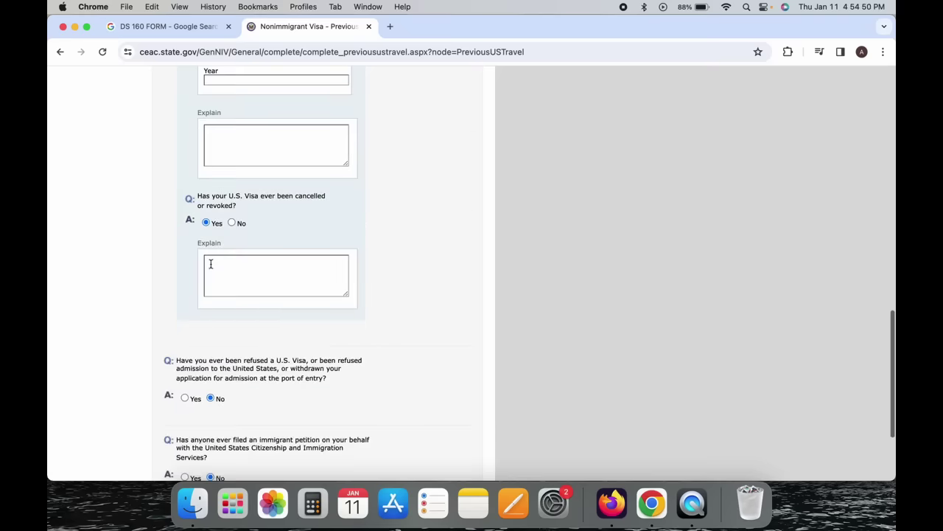
scroll(210, 263, down, 5)
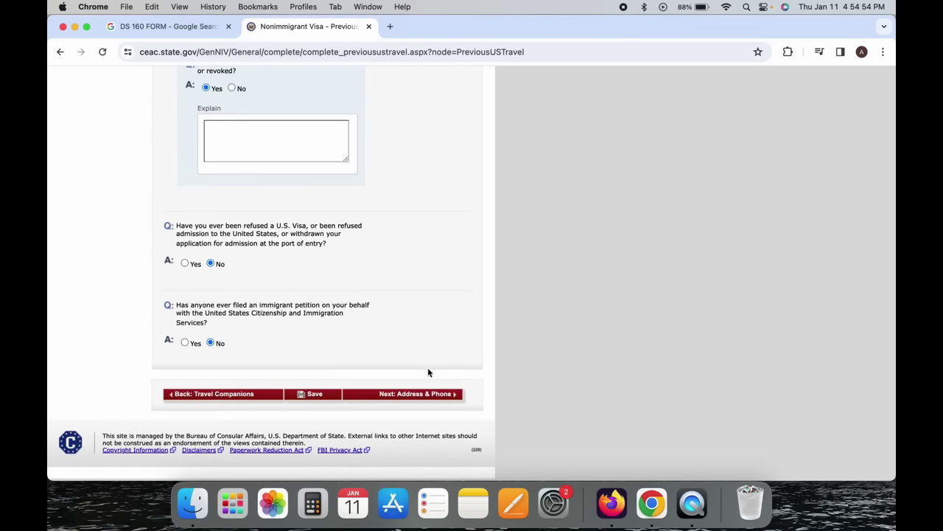
click(232, 89)
scroll(230, 148, up, 5)
Answer No to prior U.S. visa and U.S. visit, then go to Next: Address & Phone.
click(211, 177)
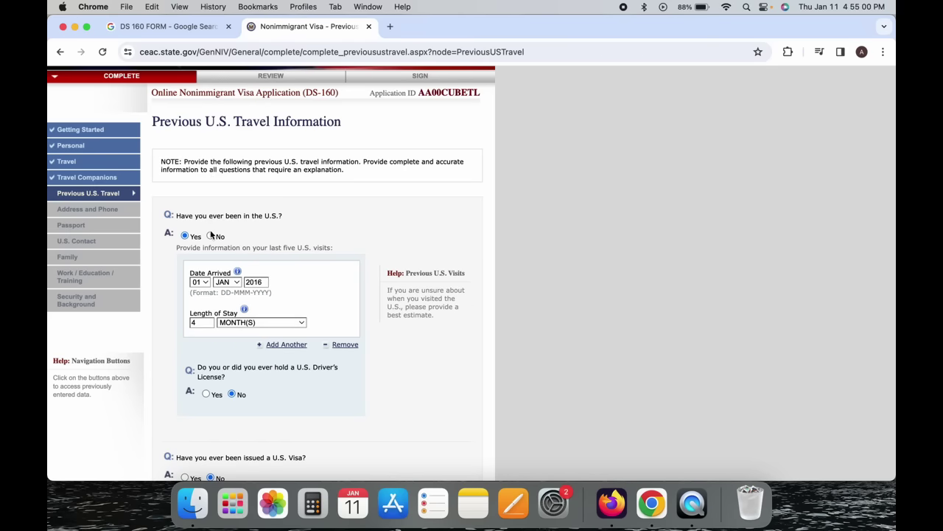
click(211, 236)
scroll(210, 236, down, 5)
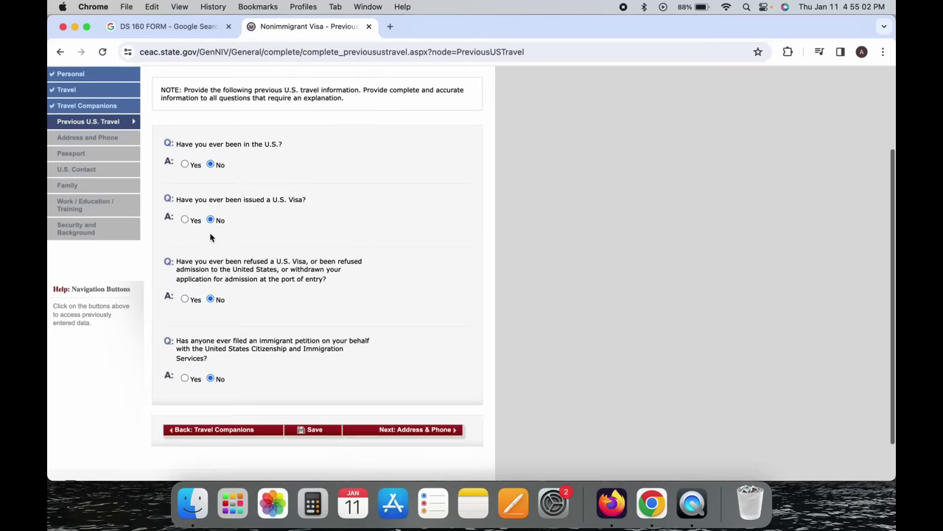
click(437, 380)
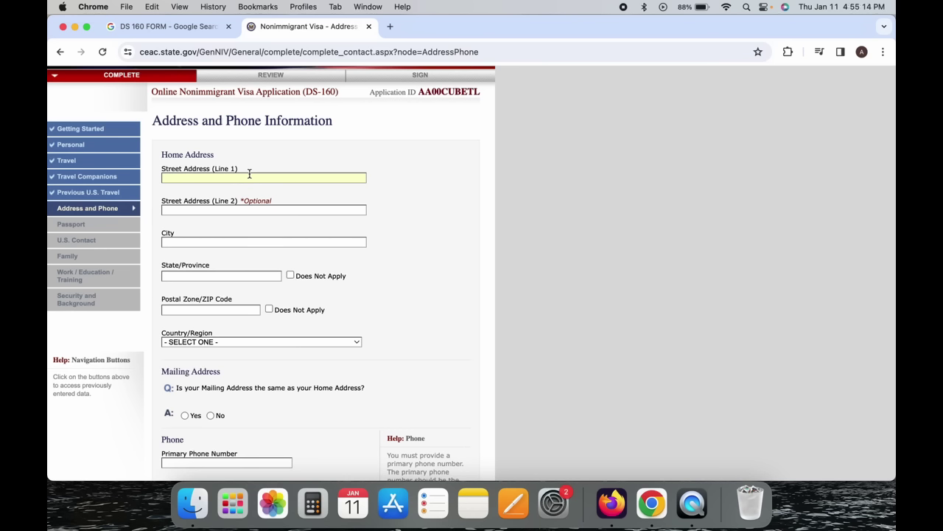
Enter the home street address, city and state/province.
text(C 12)
text(345)
text(MUMBAI)
click(195, 275)
text(MAHARASHTRA)
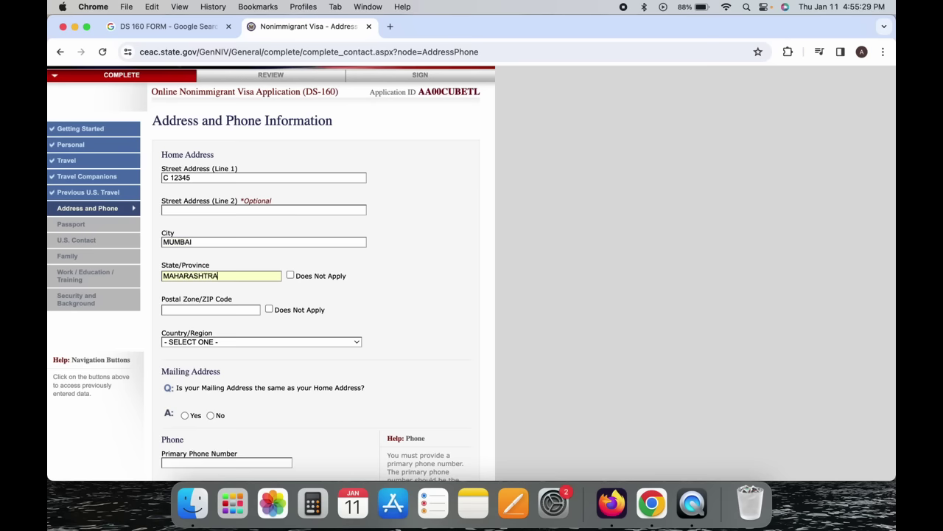
scroll(271, 273, down, 2)
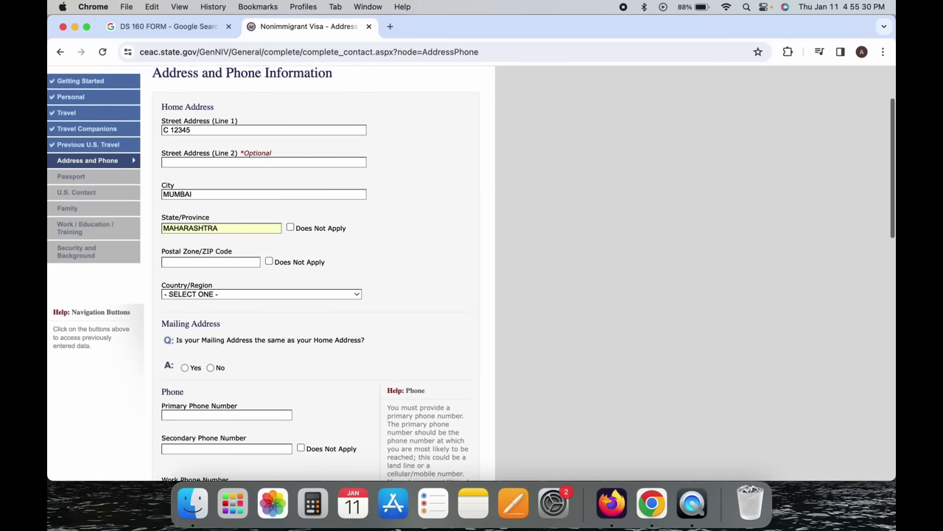
Mark the postal code as Does Not Apply and set the country to INDIA.
click(214, 259)
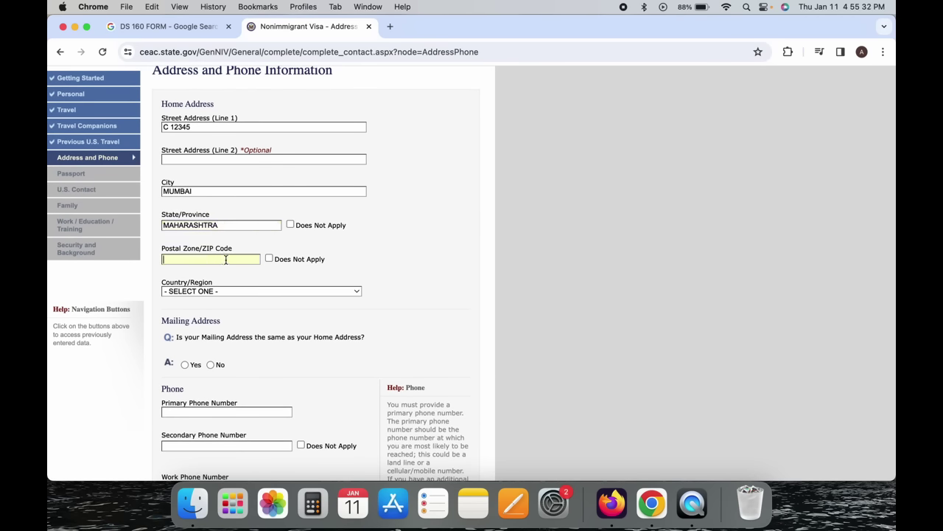
click(269, 259)
click(234, 292)
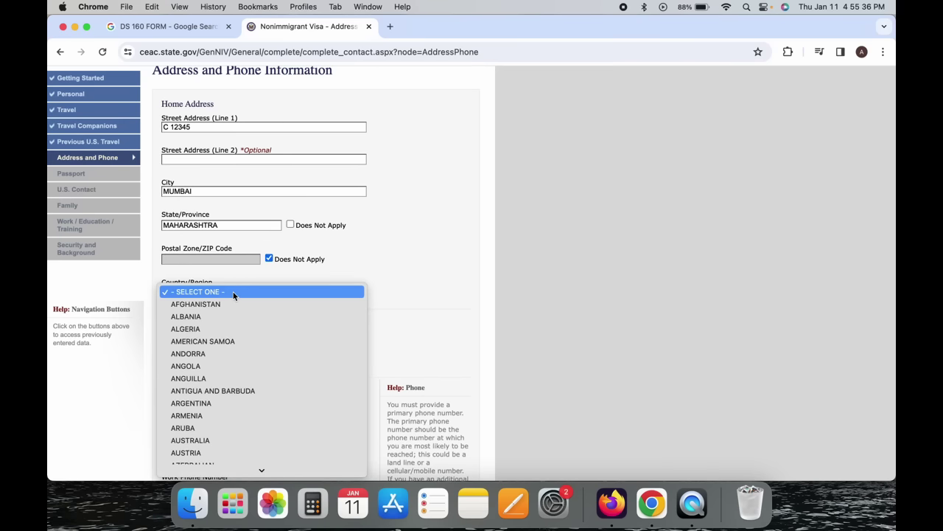
text(india)
key(Return)
scroll(234, 295, down, 3)
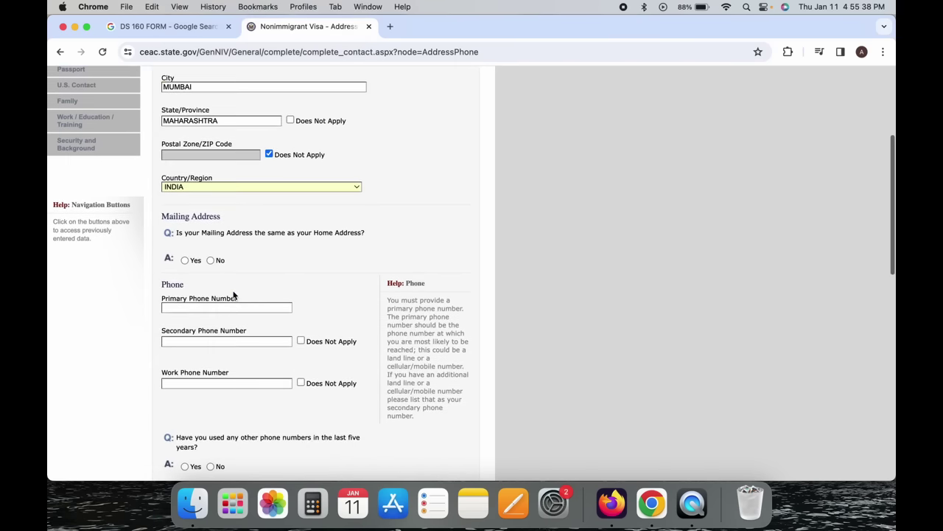
Answer Yes that the mailing address is the same as the home address.
scroll(240, 247, up, 3)
scroll(240, 247, down, 1)
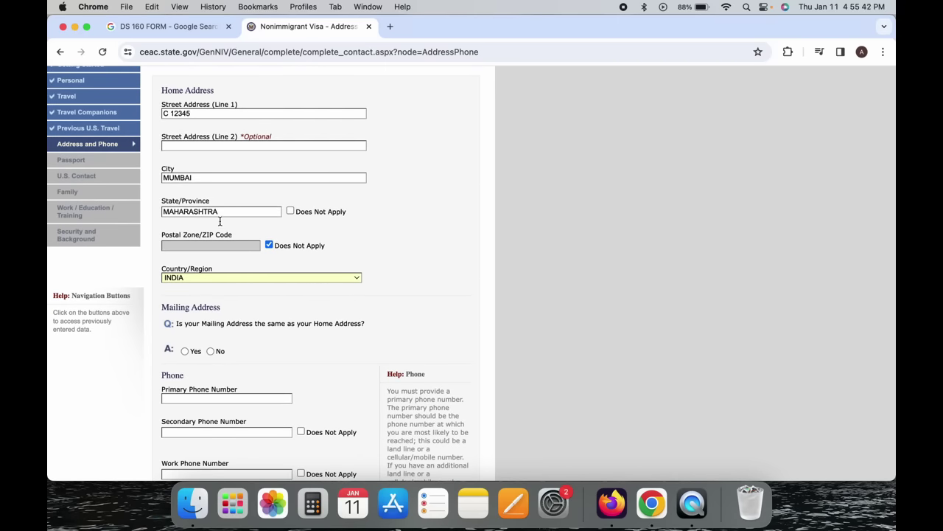
scroll(246, 214, down, 4)
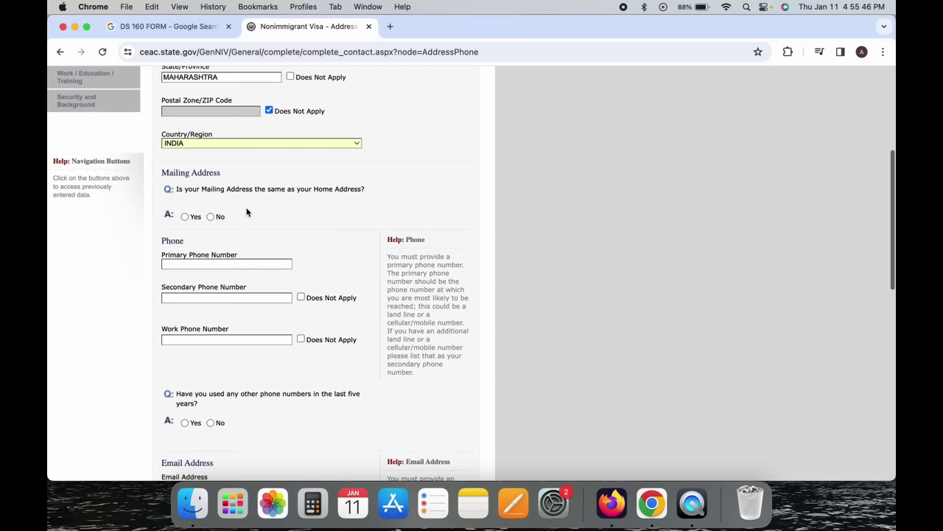
scroll(271, 161, up, 5)
scroll(271, 161, down, 2)
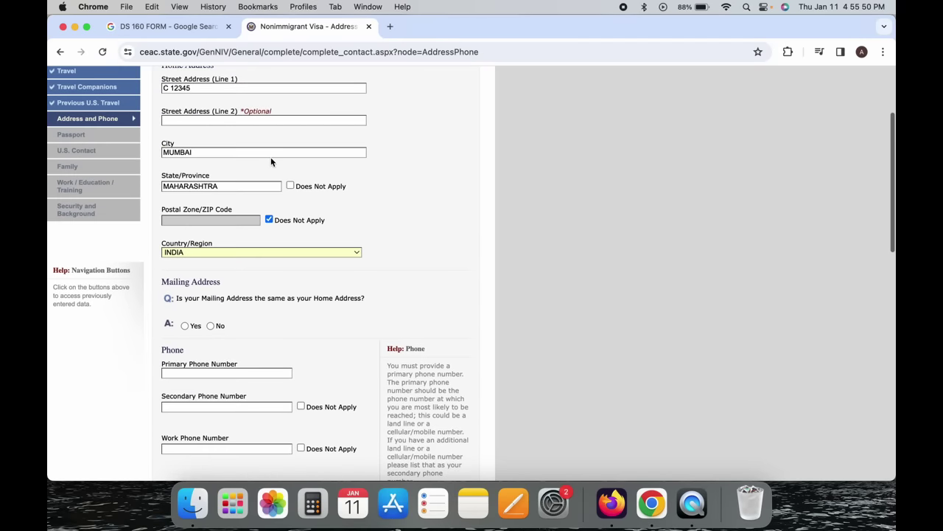
scroll(270, 162, up, 3)
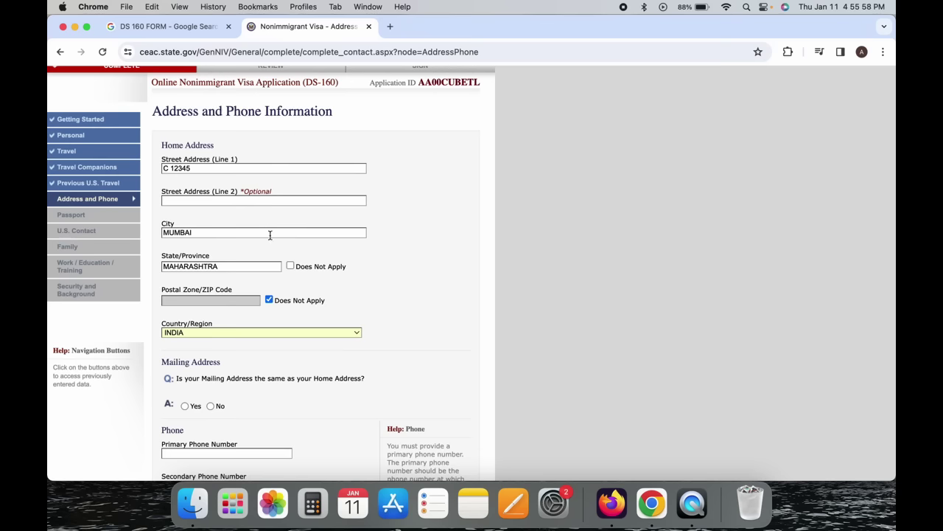
scroll(270, 235, down, 5)
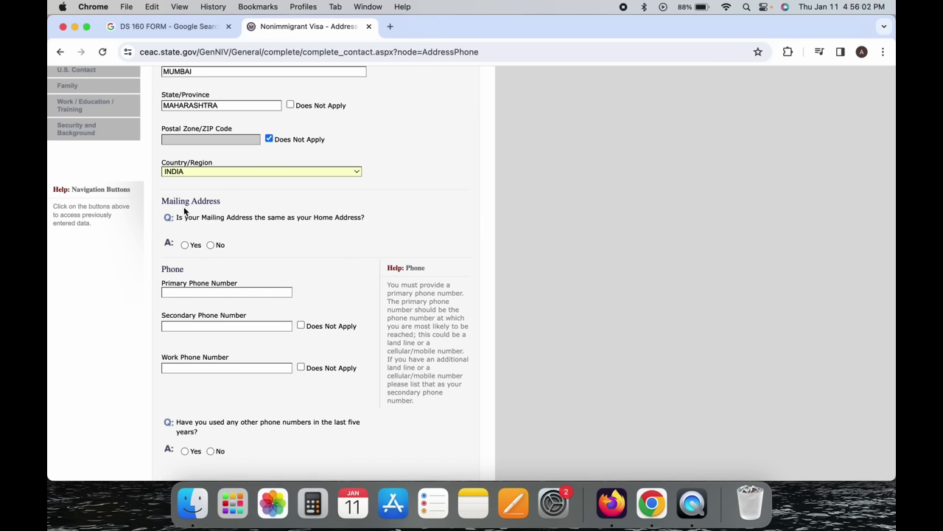
click(188, 220)
click(238, 221)
drag(238, 221, 329, 224)
click(324, 225)
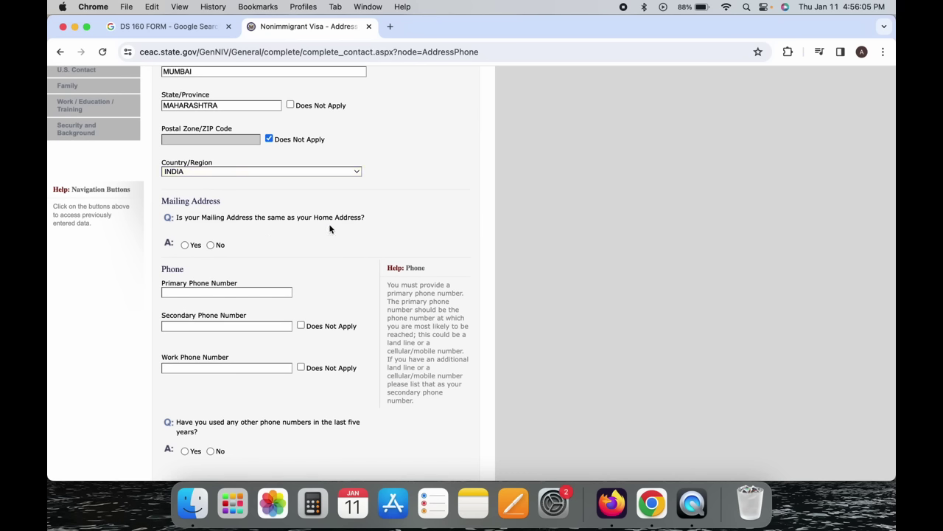
click(185, 246)
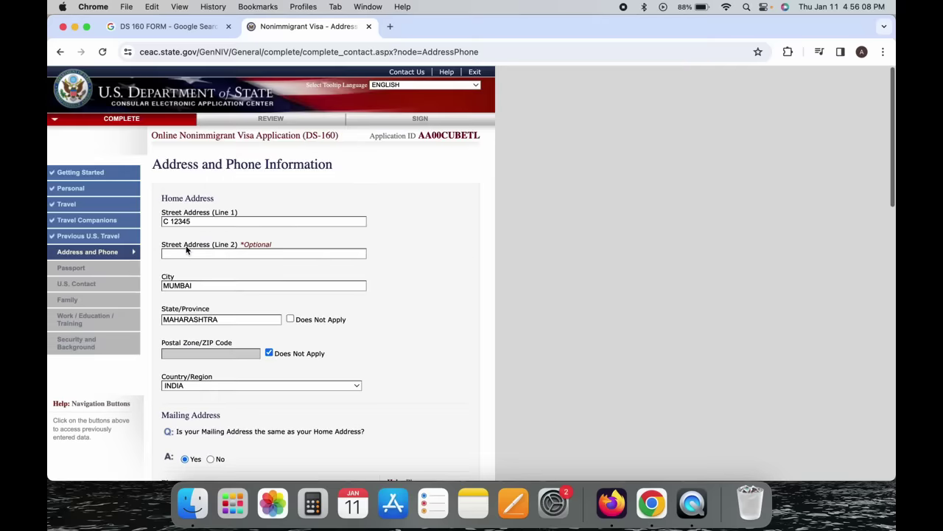
Briefly switch the mailing address answer to No, then restore it to Yes.
scroll(185, 251, down, 5)
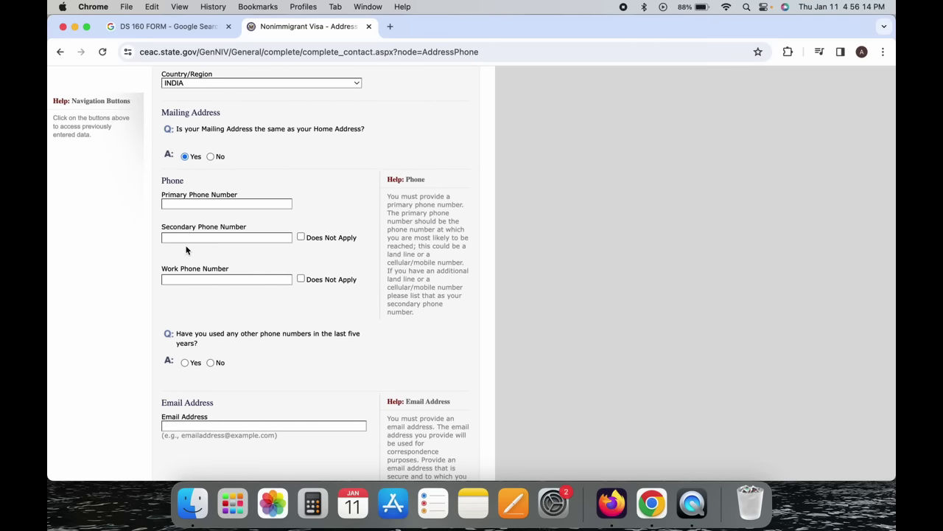
click(185, 157)
click(210, 156)
scroll(214, 247, down, 10)
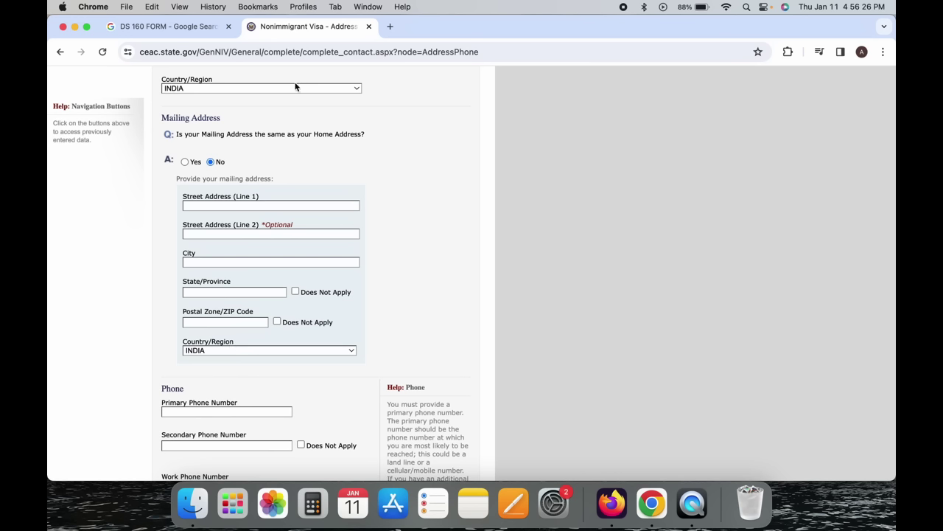
click(185, 161)
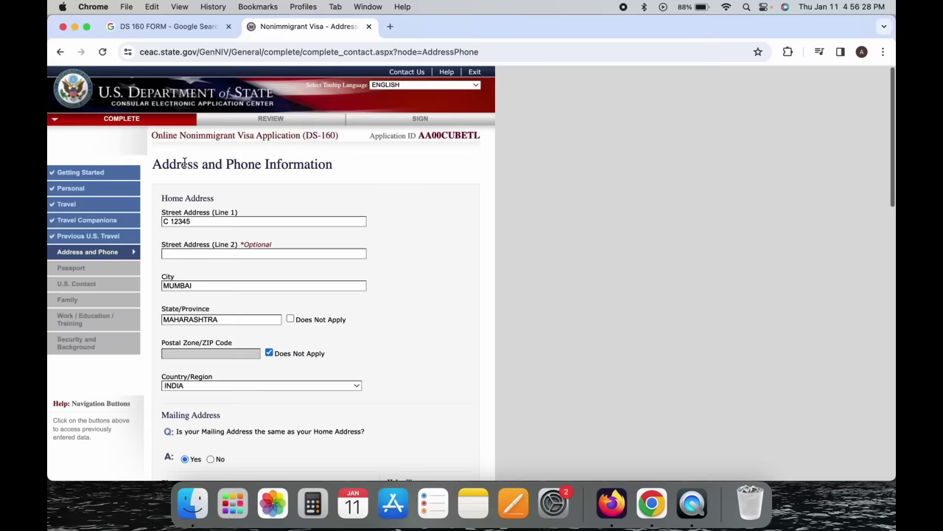
scroll(184, 163, down, 10)
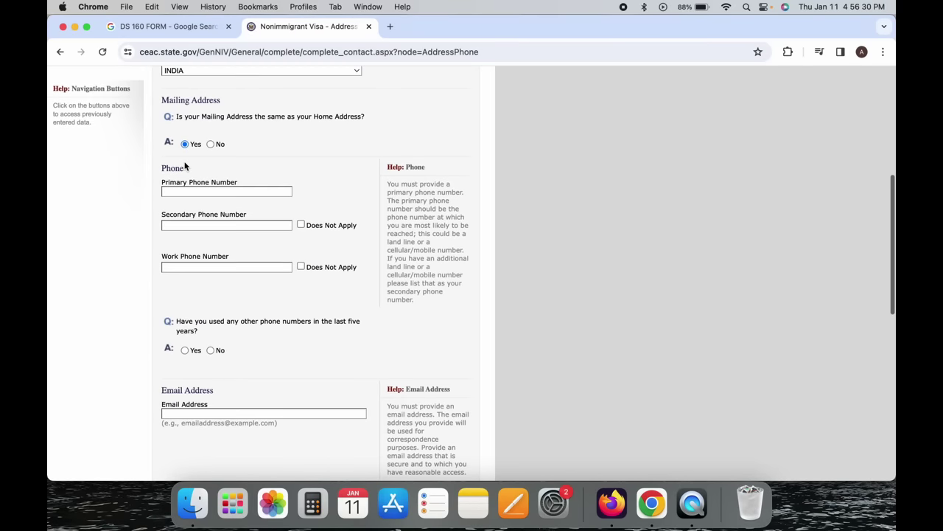
click(192, 148)
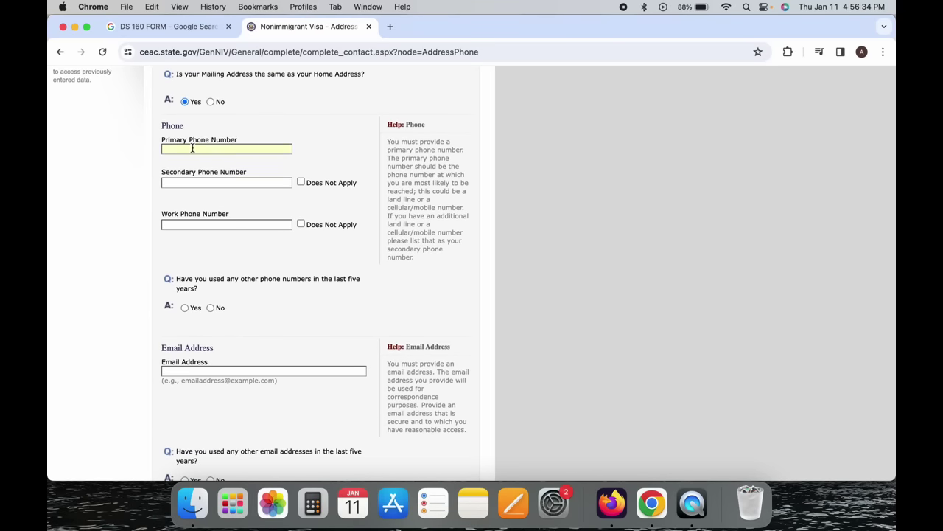
Enter the primary phone number and mark secondary and work phones Does Not Apply.
click(128, 174)
click(301, 183)
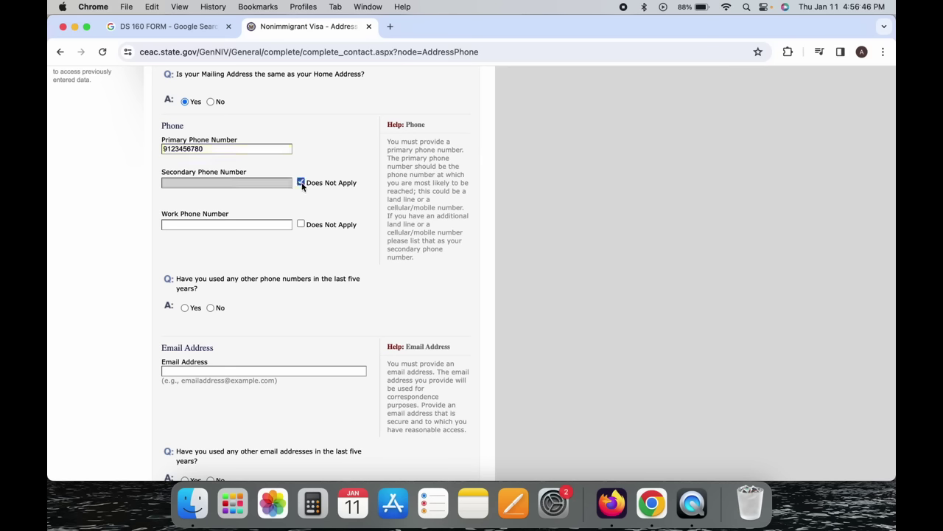
click(301, 225)
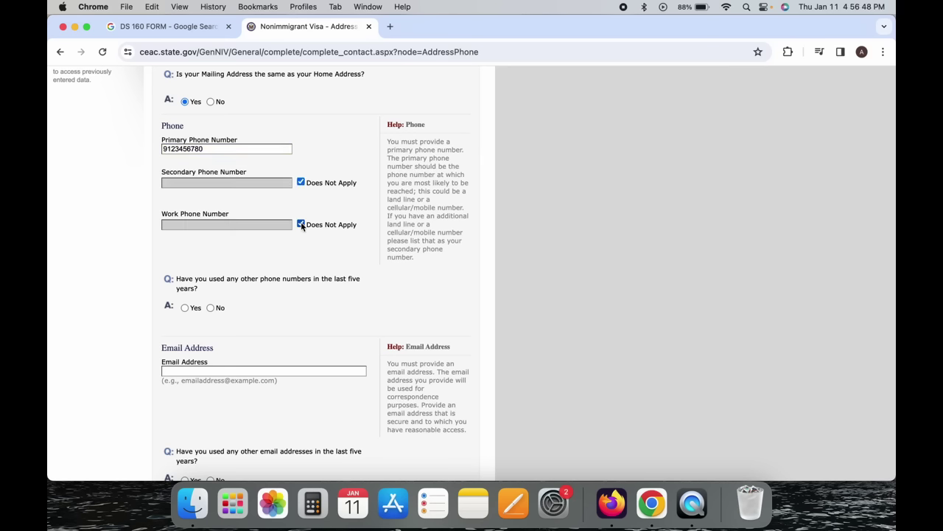
Re-tick Does Not Apply for secondary and work phones after briefly clearing them.
click(301, 225)
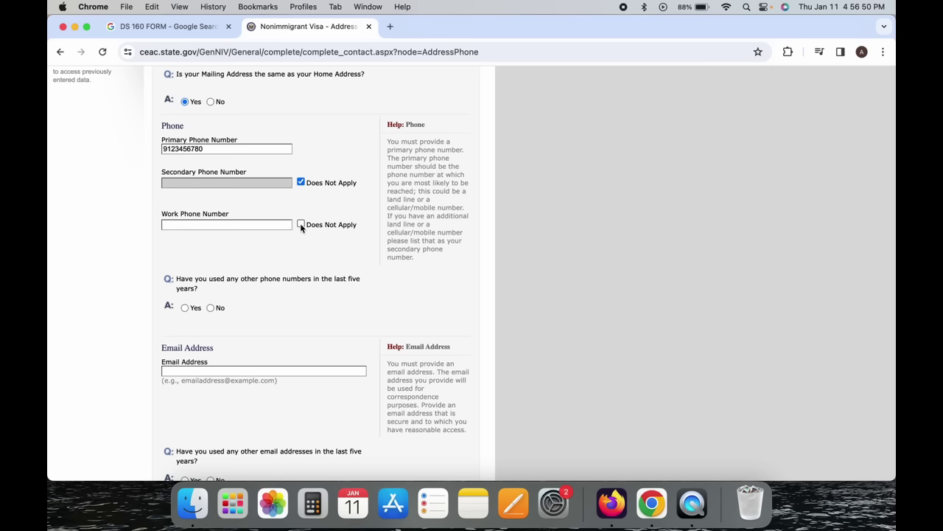
click(233, 226)
click(302, 182)
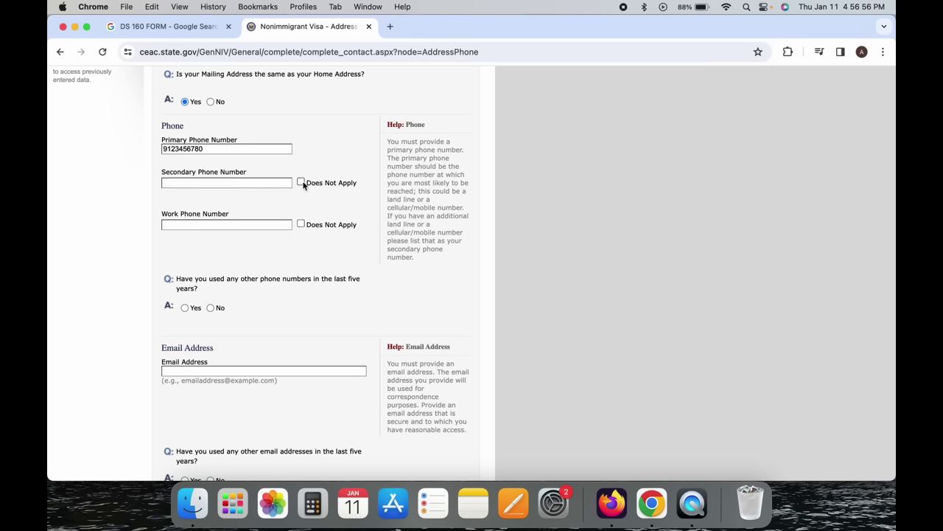
click(301, 182)
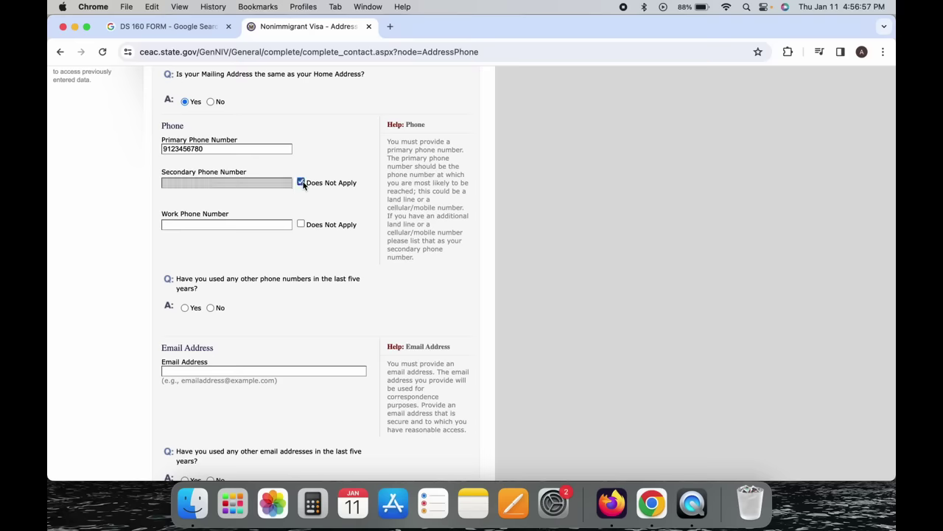
click(302, 224)
scroll(303, 225, up, 1)
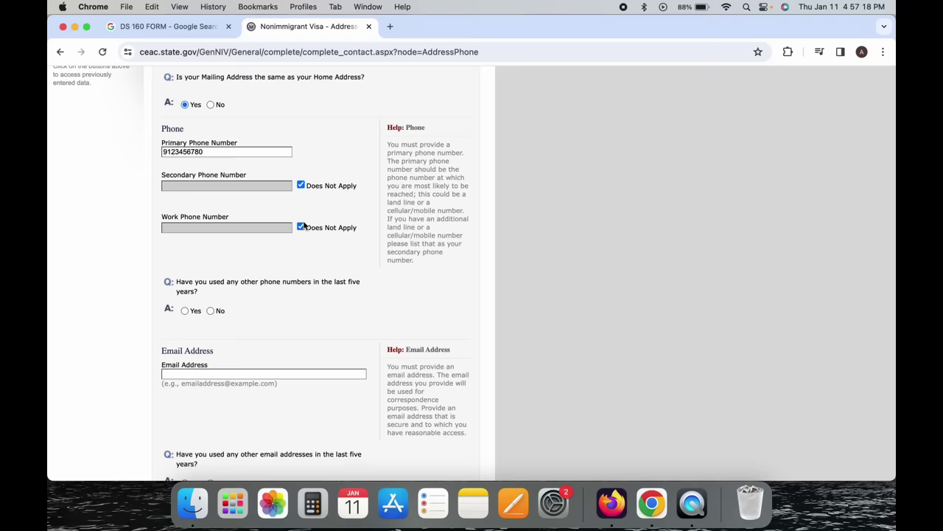
scroll(303, 225, down, 2)
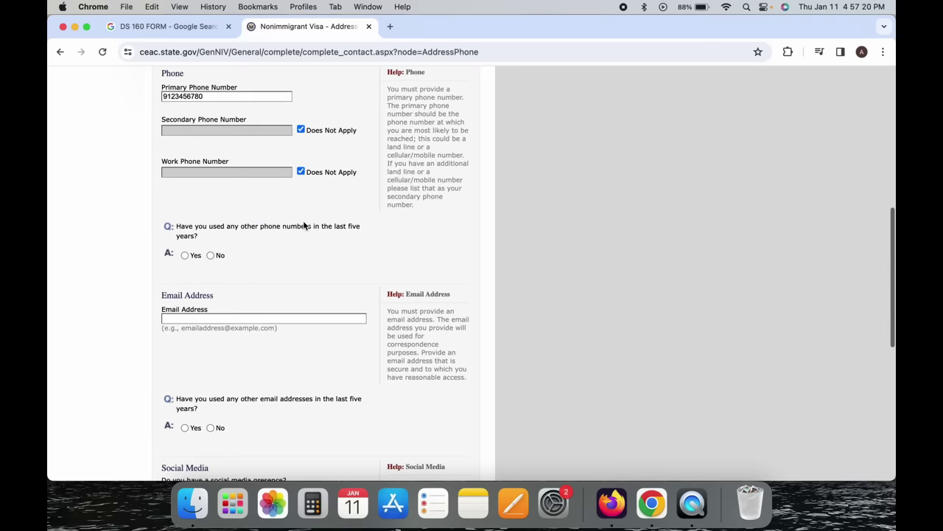
scroll(268, 209, down, 2)
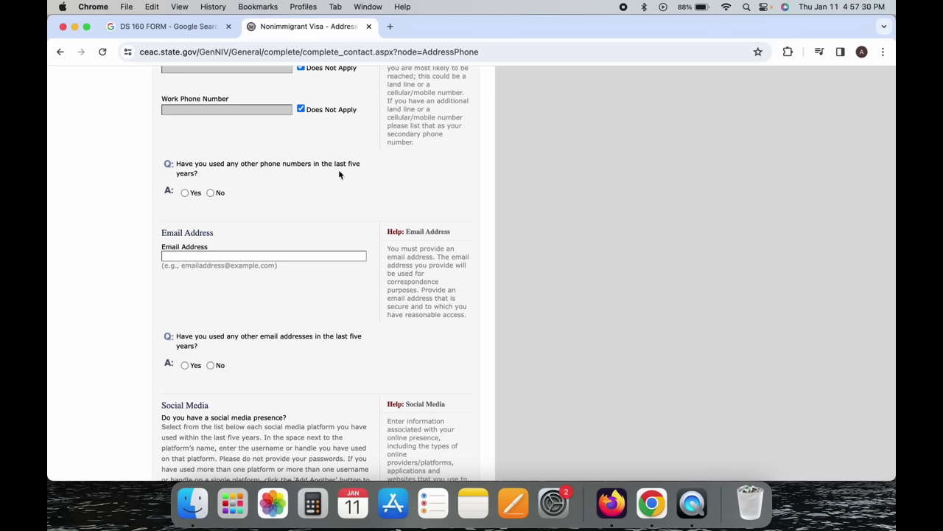
scroll(339, 174, up, 2)
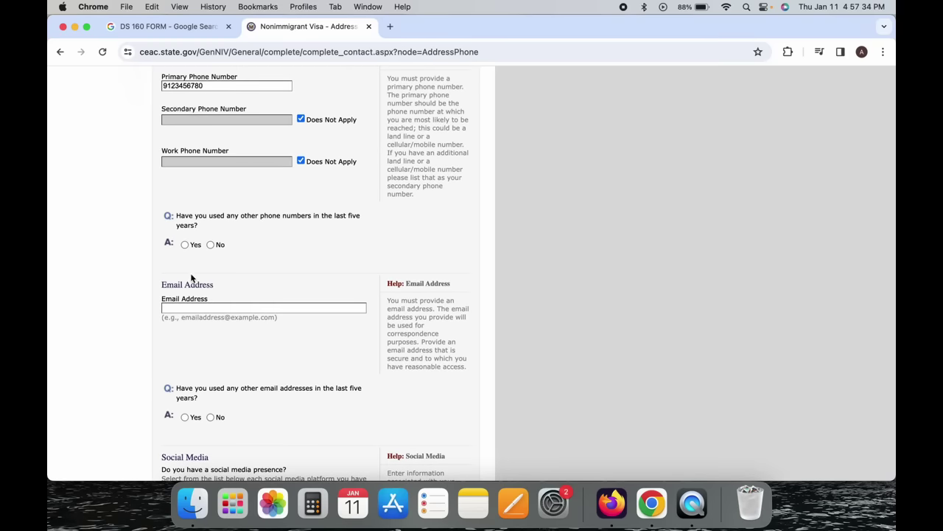
scroll(185, 250, down, 5)
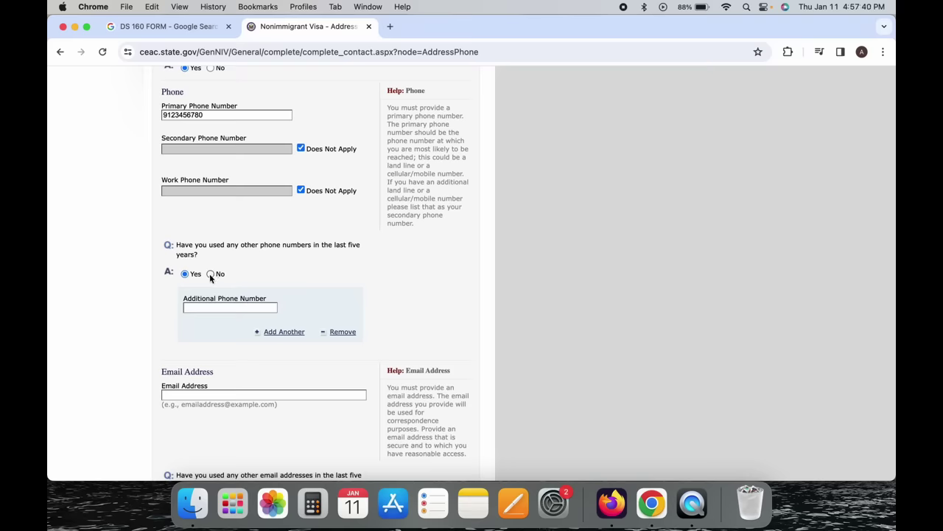
Answer No to other phone numbers and enter the applicant's e-mail address.
click(210, 274)
scroll(211, 278, down, 5)
scroll(209, 273, down, 2)
click(213, 223)
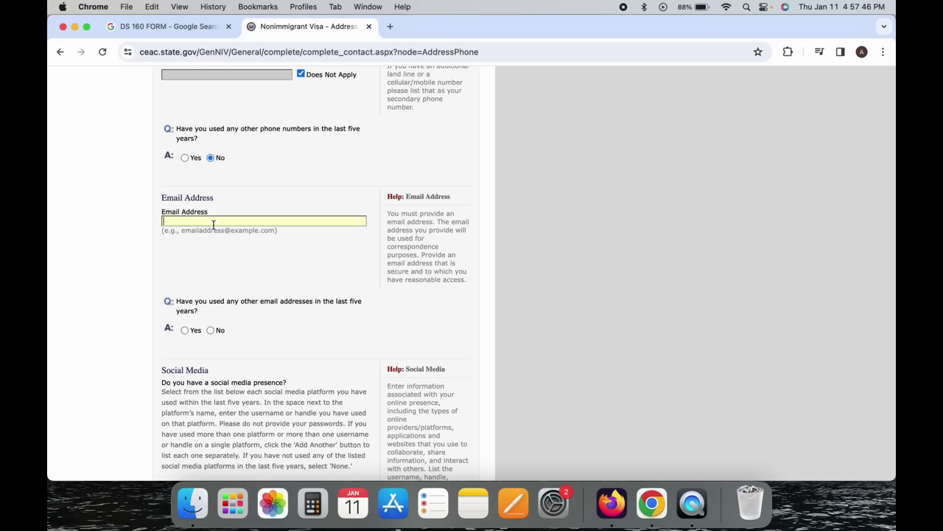
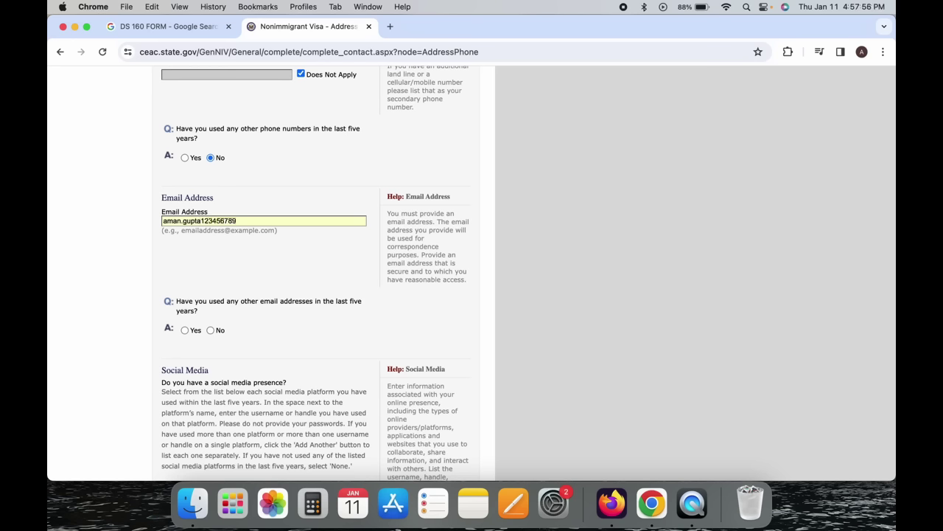
scroll(305, 253, down, 5)
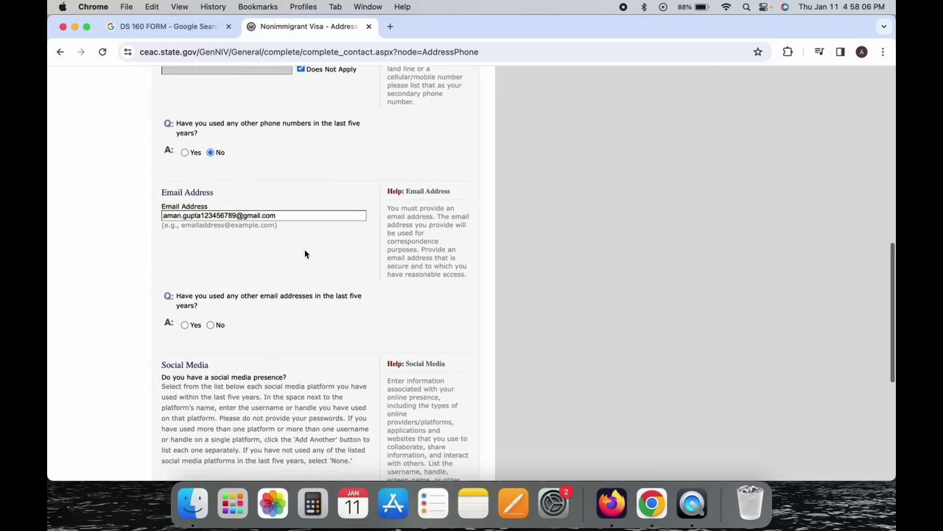
scroll(305, 253, up, 1)
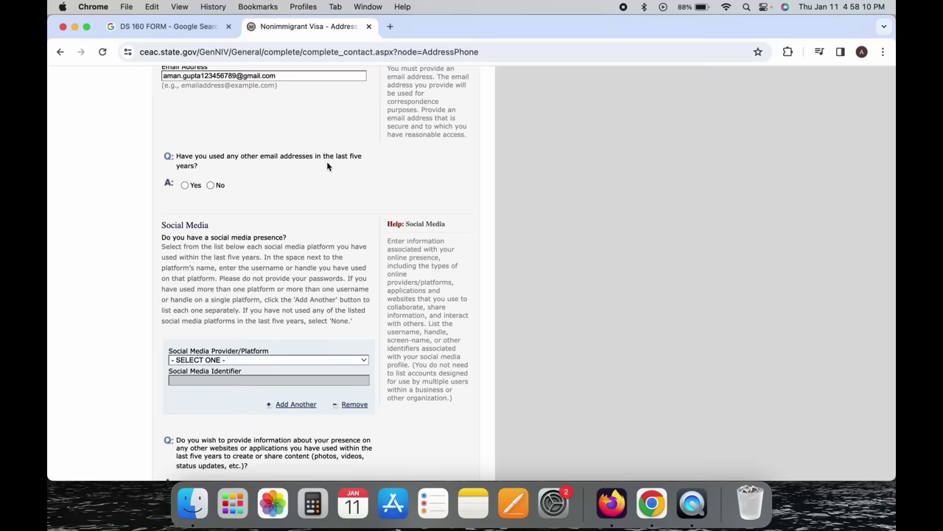
Answer Yes to other e-mail addresses and add a second additional e-mail entry.
click(185, 185)
scroll(186, 185, down, 5)
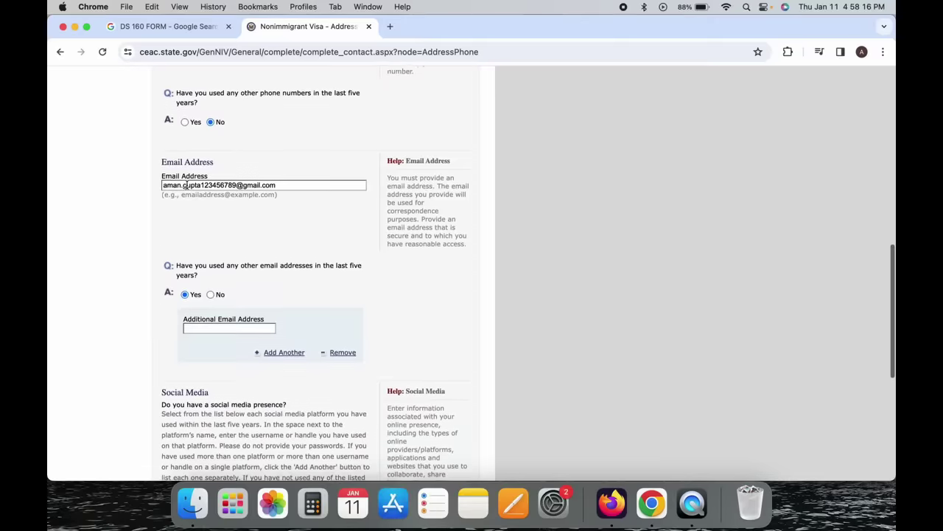
scroll(187, 185, down, 1)
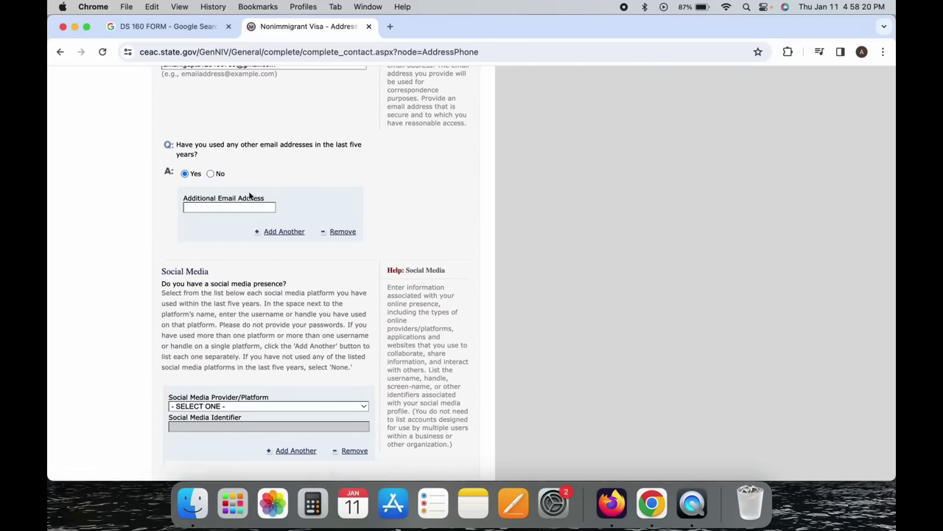
click(281, 231)
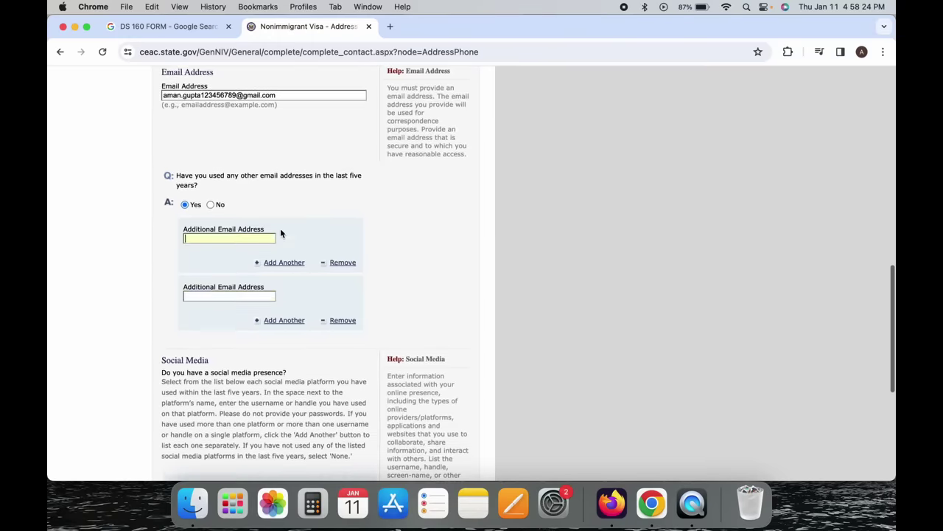
Change the other e-mail addresses answer to No, removing the additional fields.
scroll(281, 233, down, 4)
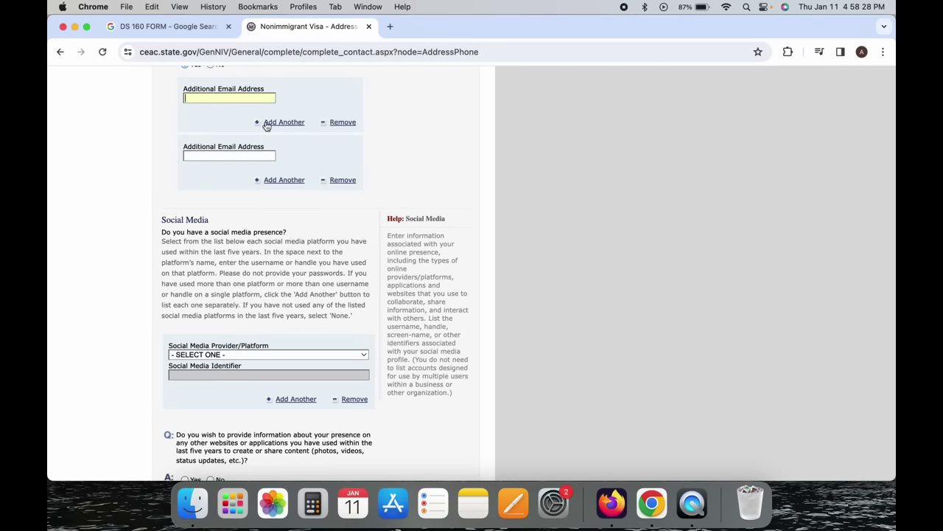
scroll(274, 79, up, 6)
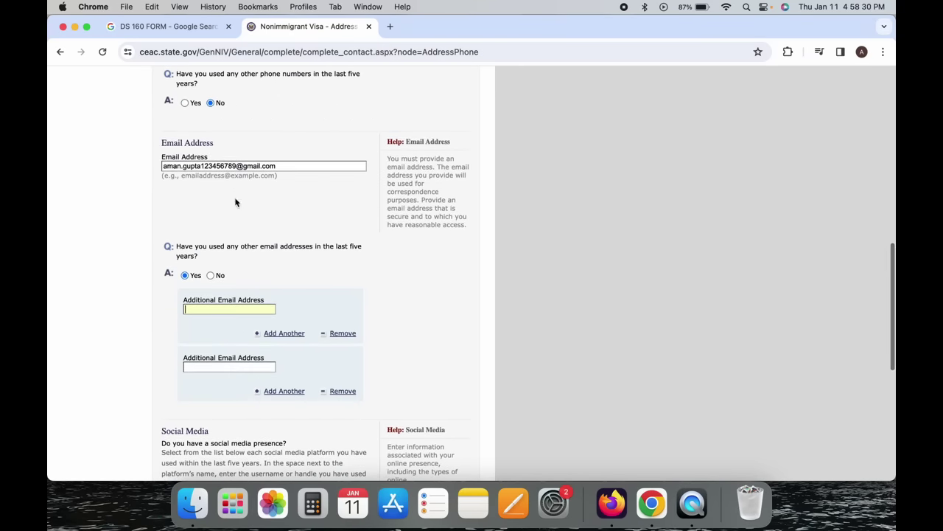
scroll(235, 207, down, 3)
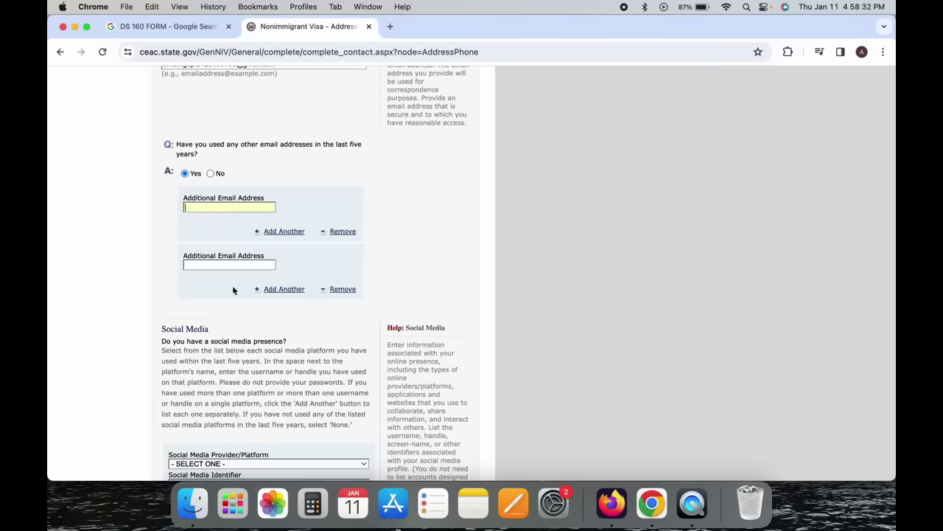
scroll(292, 289, up, 7)
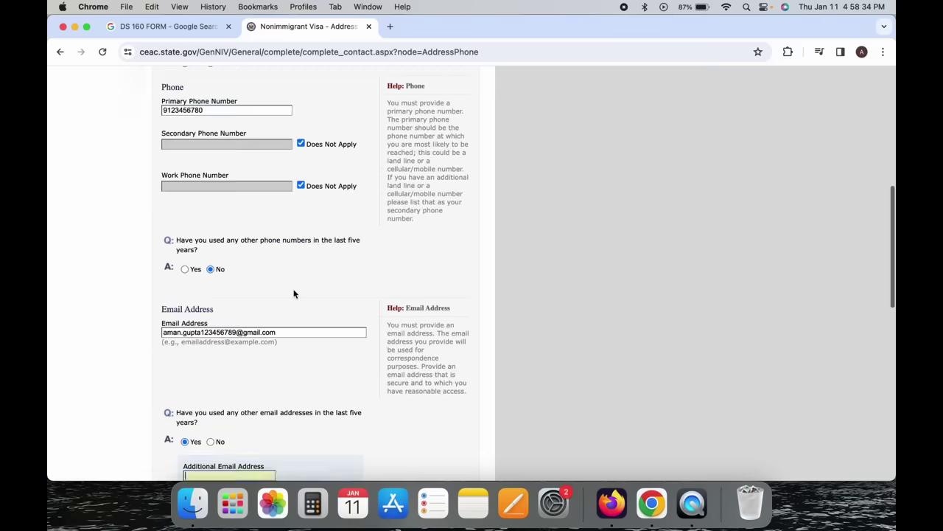
scroll(293, 294, down, 9)
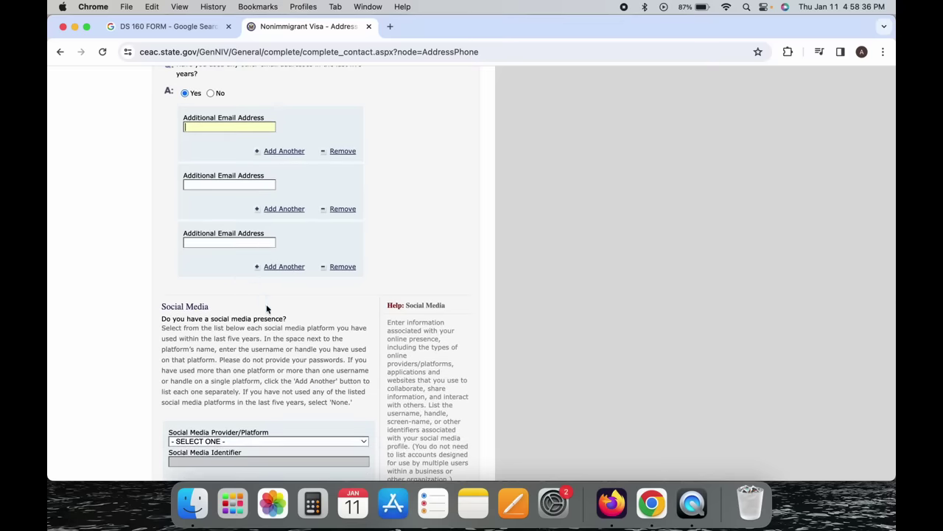
scroll(349, 267, up, 9)
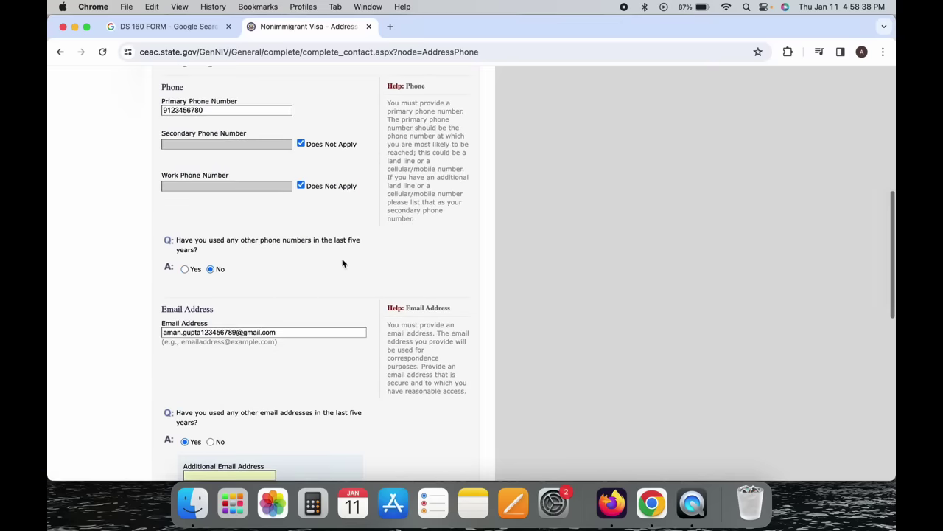
scroll(244, 302, down, 2)
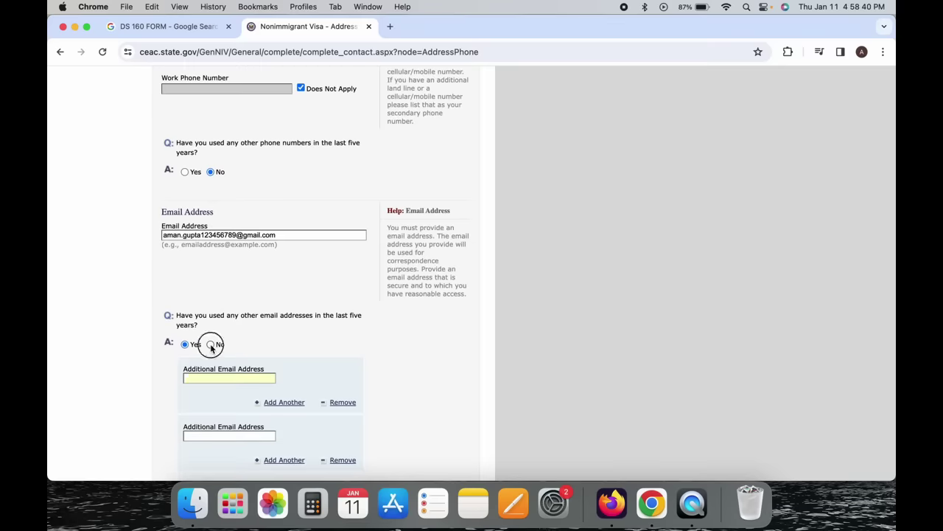
click(211, 343)
scroll(211, 346, down, 5)
scroll(210, 348, down, 7)
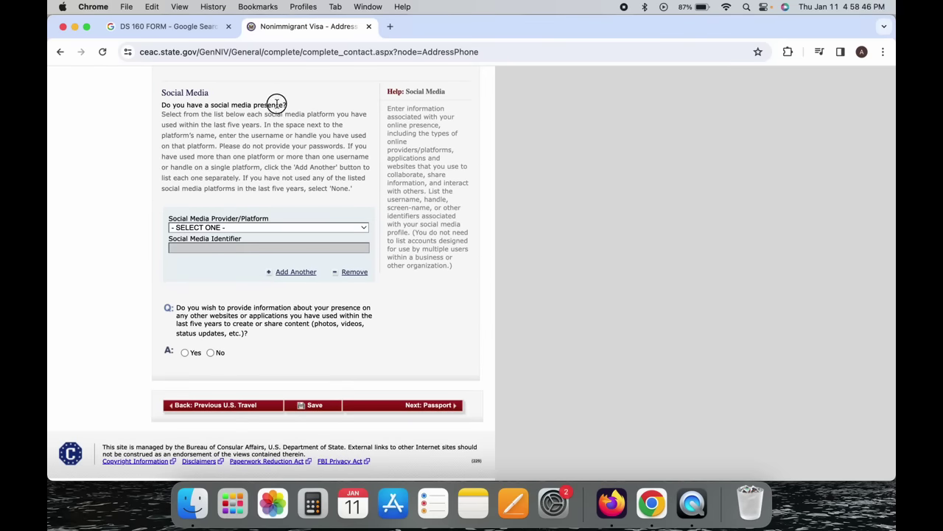
Read through the social media question, instructions and help text.
drag(288, 104, 233, 104)
click(233, 104)
mouse_move(354, 190)
mouse_down()
mouse_move(302, 126)
mouse_move(337, 93)
mouse_move(363, 187)
mouse_up()
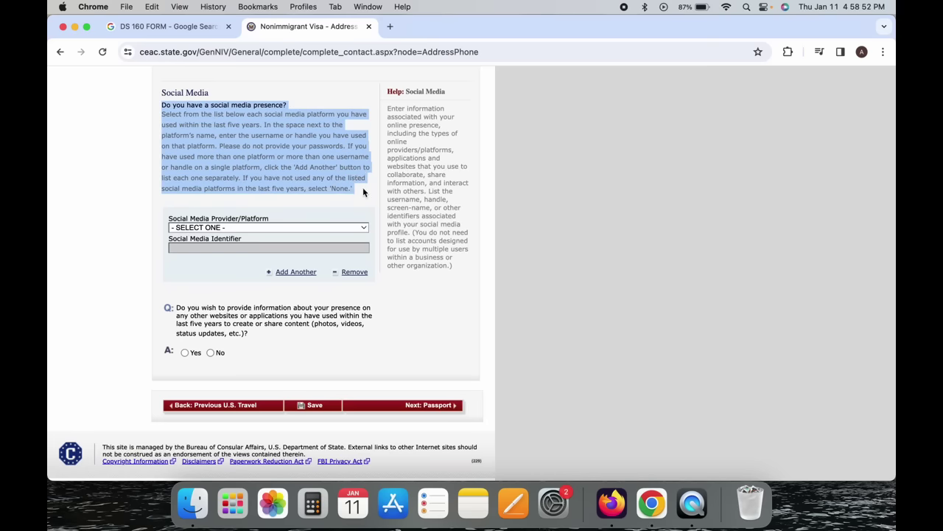
click(363, 190)
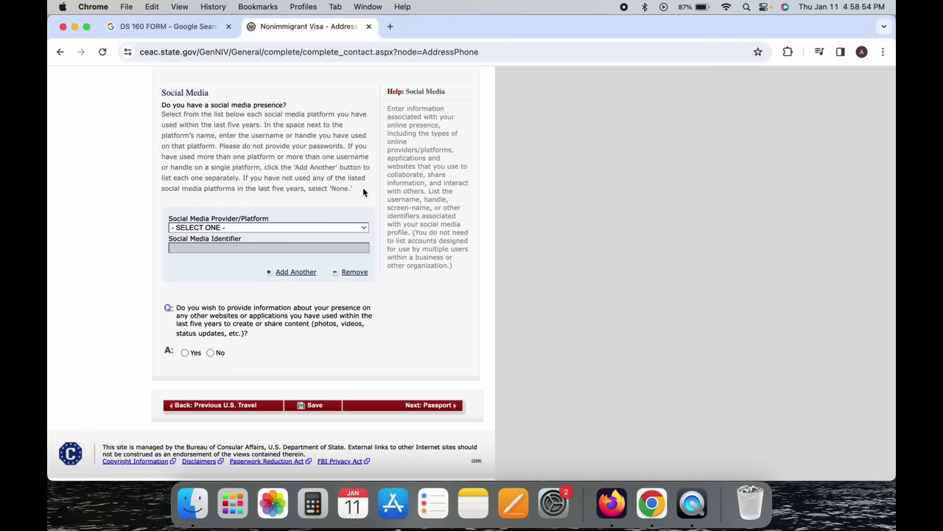
mouse_move(363, 187)
mouse_down()
mouse_move(371, 92)
mouse_move(362, 198)
mouse_up()
click(362, 197)
drag(413, 134, 443, 175)
click(443, 175)
Choose QZONE (QQ) as the social media platform, then change it to FACEBOOK.
click(299, 227)
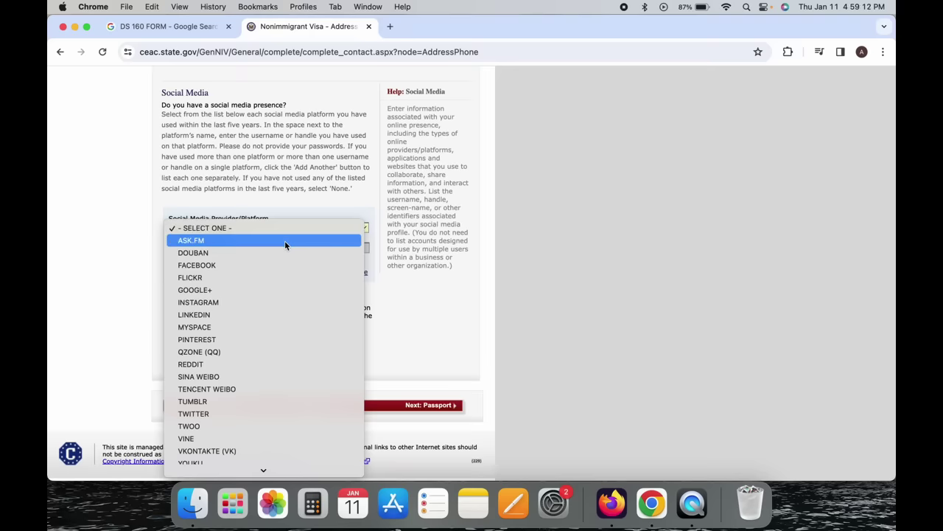
scroll(280, 278, down, 1)
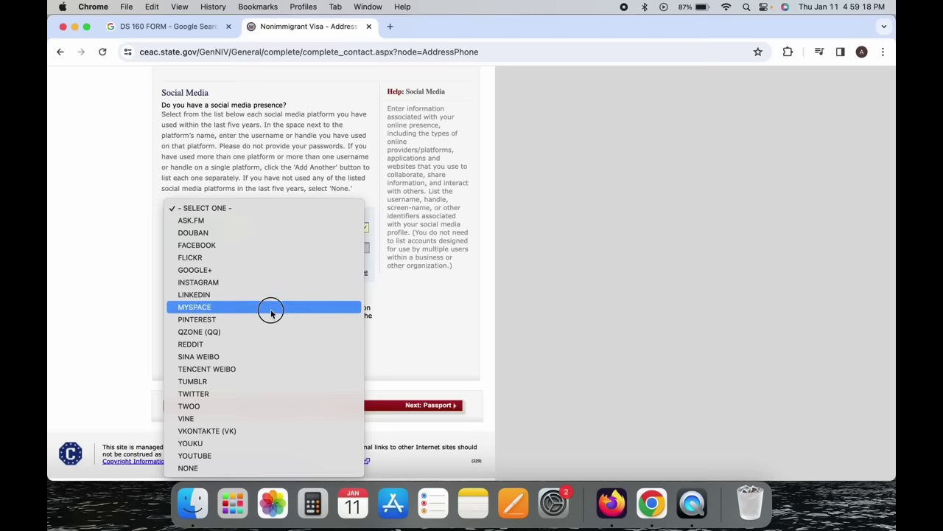
click(270, 332)
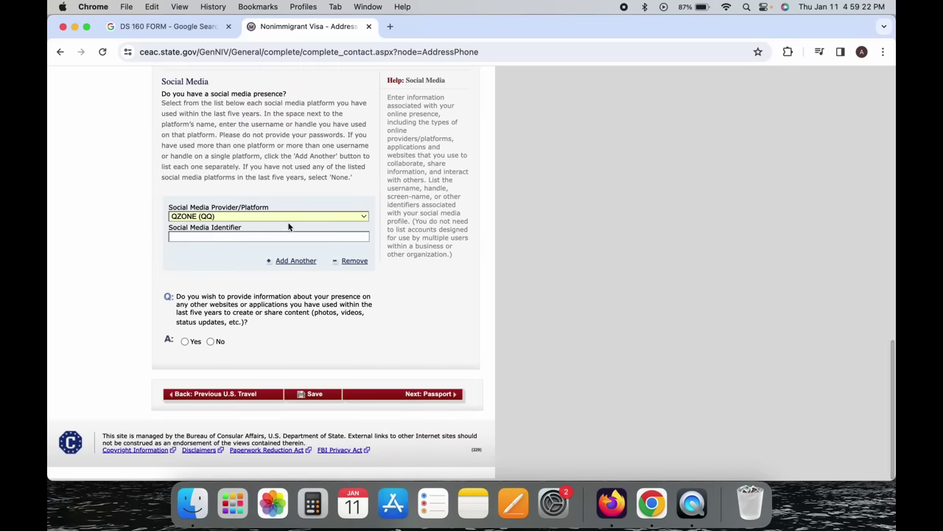
click(287, 215)
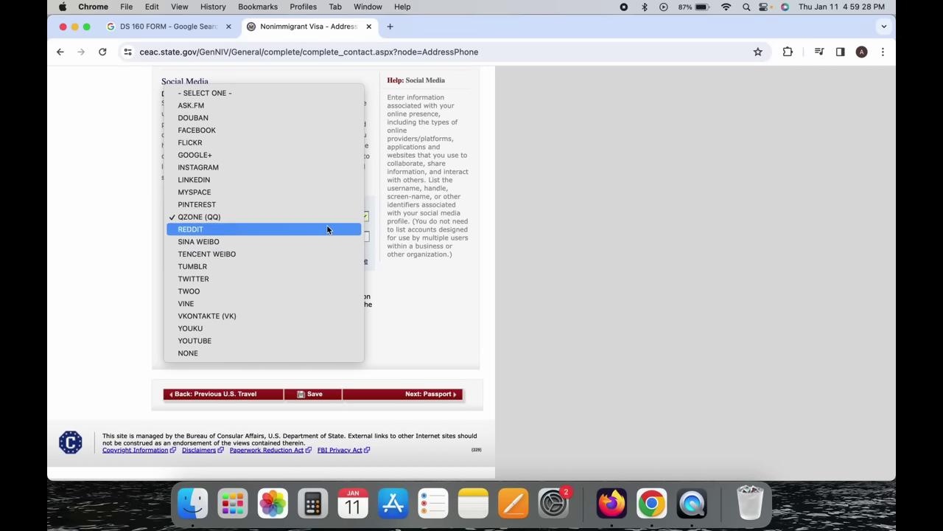
click(360, 129)
scroll(275, 234, up, 5)
scroll(207, 291, down, 5)
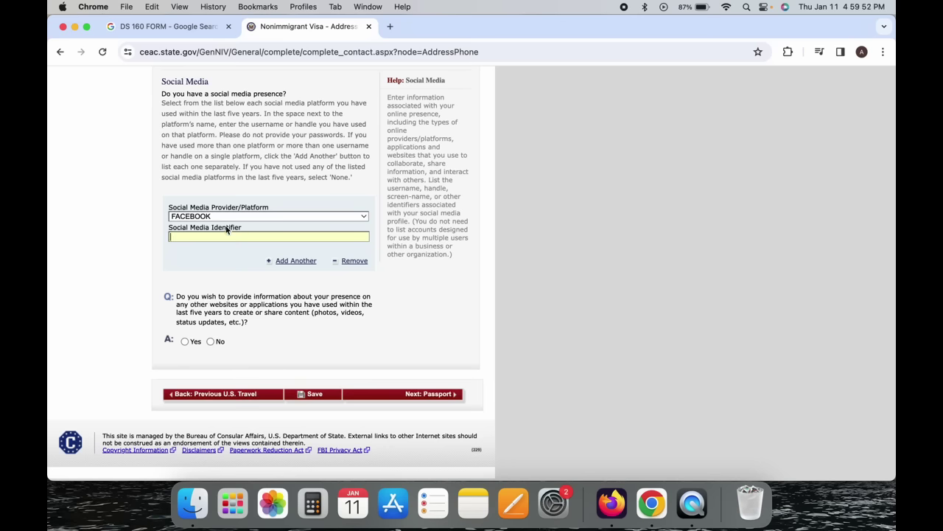
Add a second social media entry with LINKEDIN as its platform.
click(308, 262)
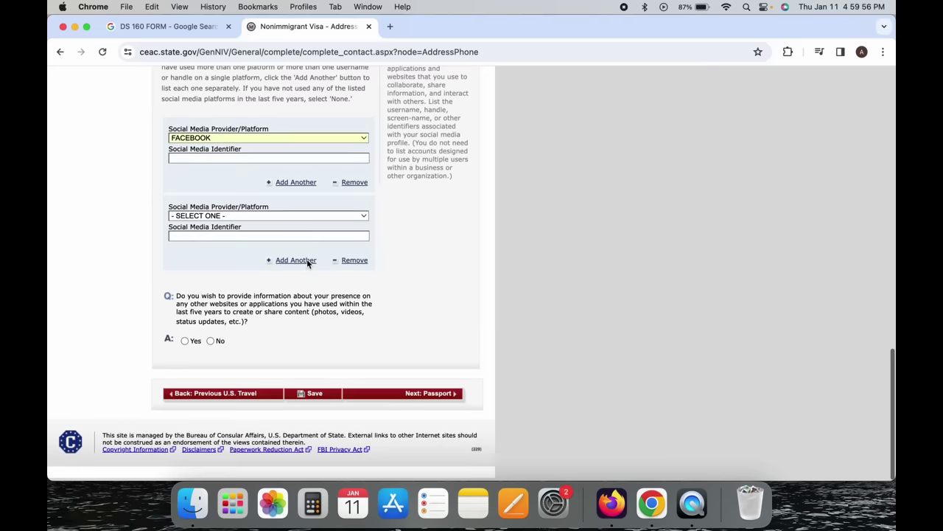
click(263, 218)
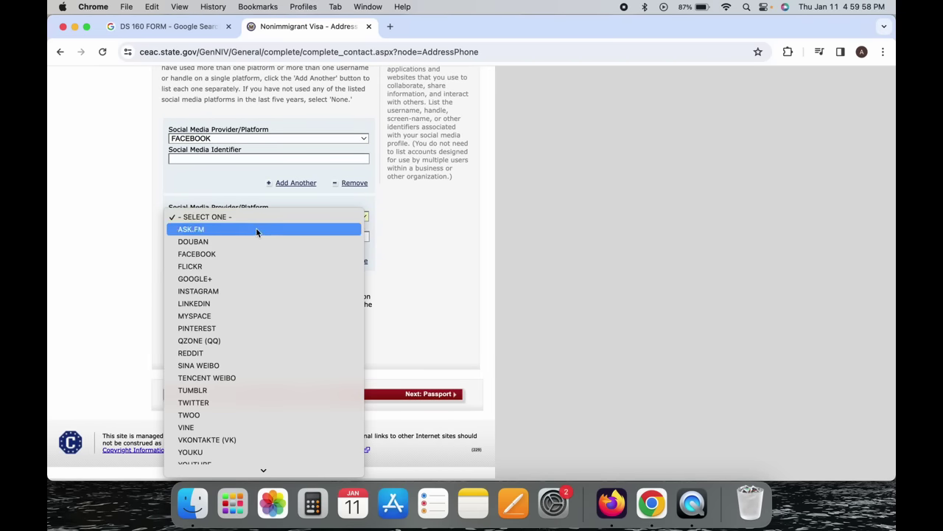
click(245, 303)
scroll(245, 306, up, 5)
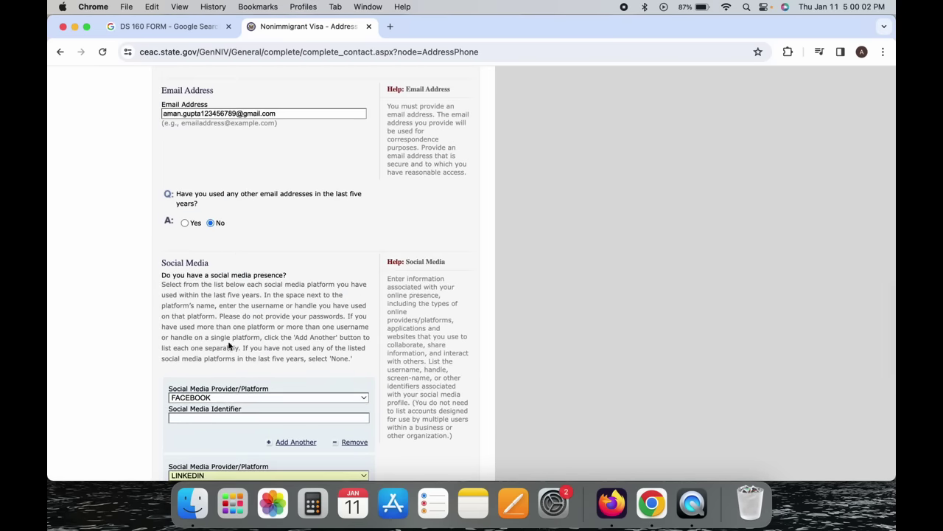
scroll(228, 341, down, 5)
click(227, 234)
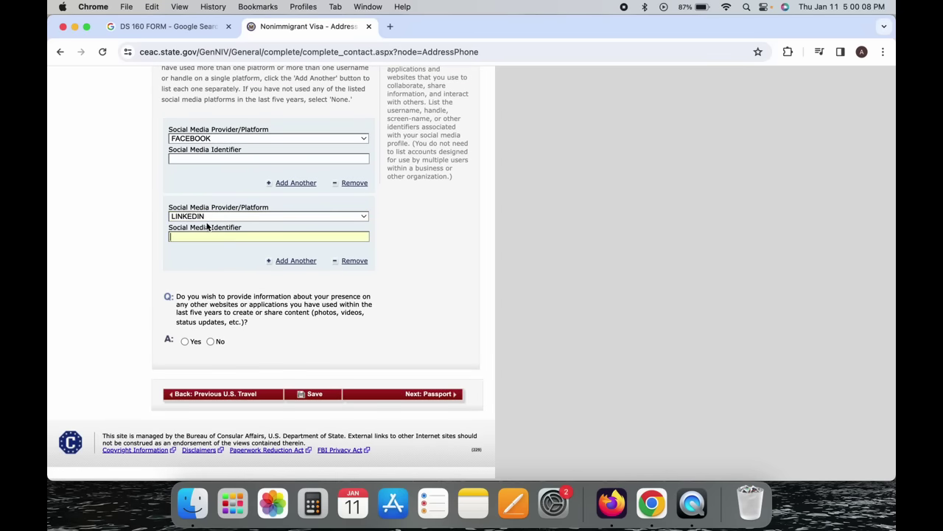
click(146, 247)
Remove the FACEBOOK entry and set the remaining entry's platform to NONE.
scroll(146, 247, up, 3)
scroll(146, 247, down, 3)
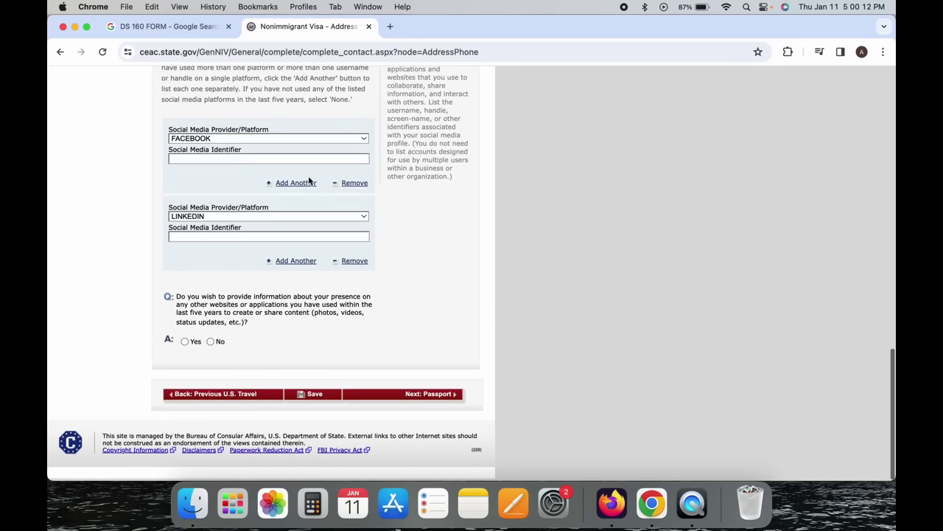
click(359, 183)
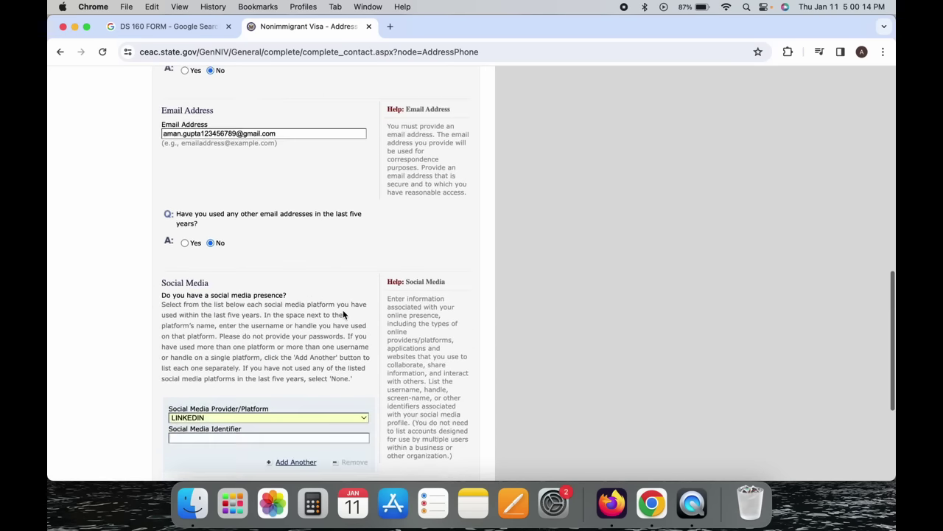
scroll(343, 313, down, 5)
click(347, 263)
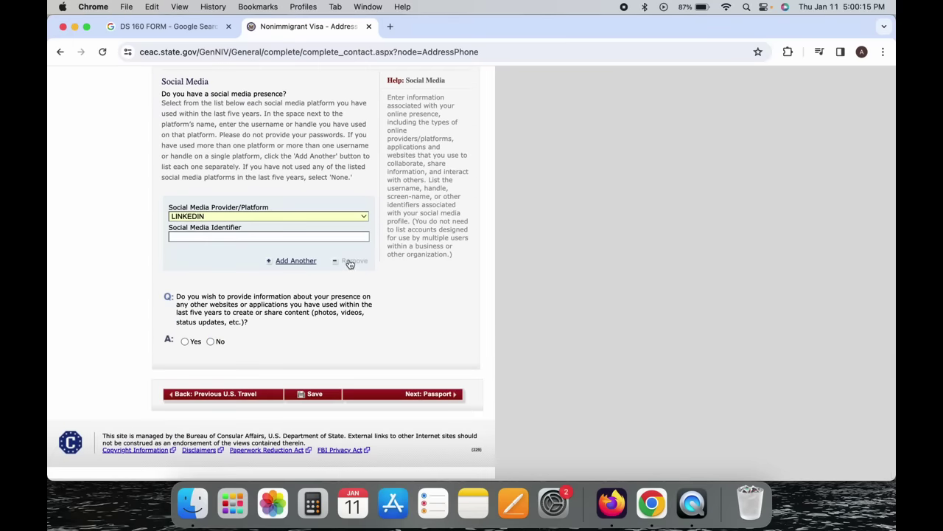
click(298, 216)
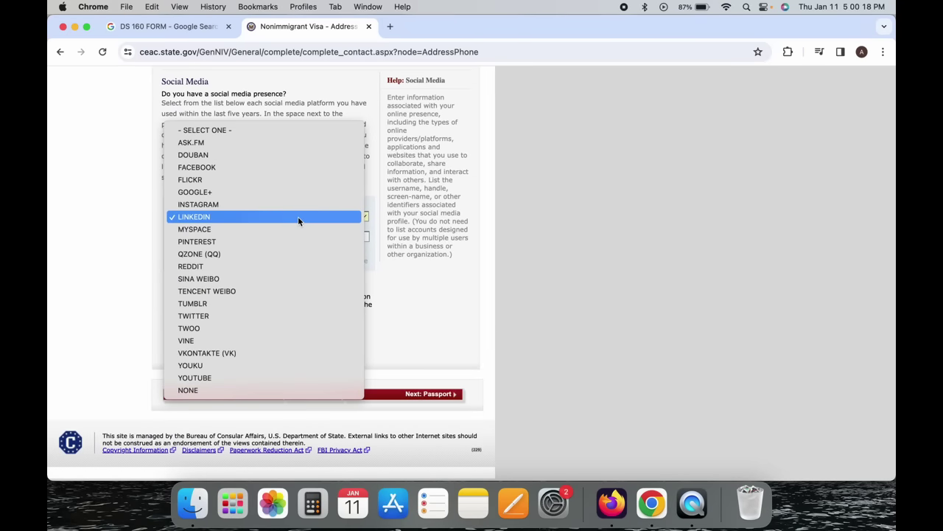
click(249, 393)
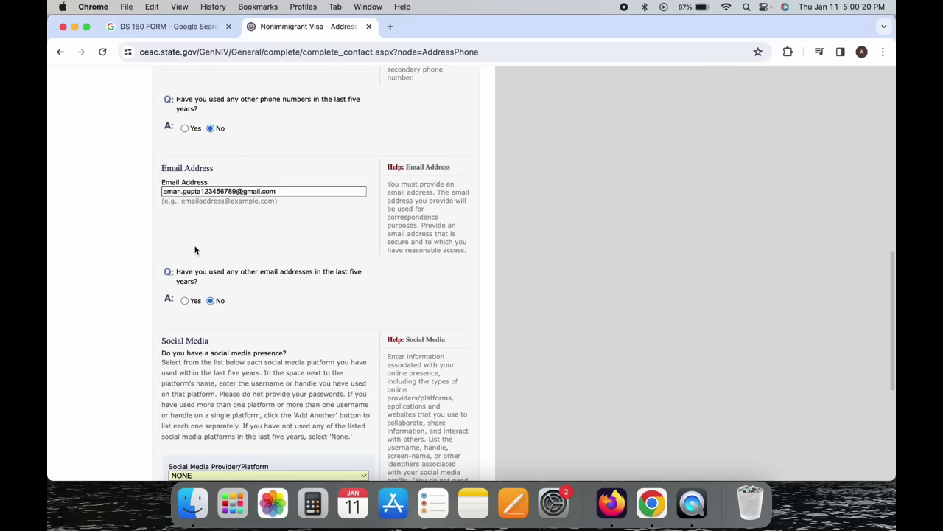
scroll(195, 250, down, 5)
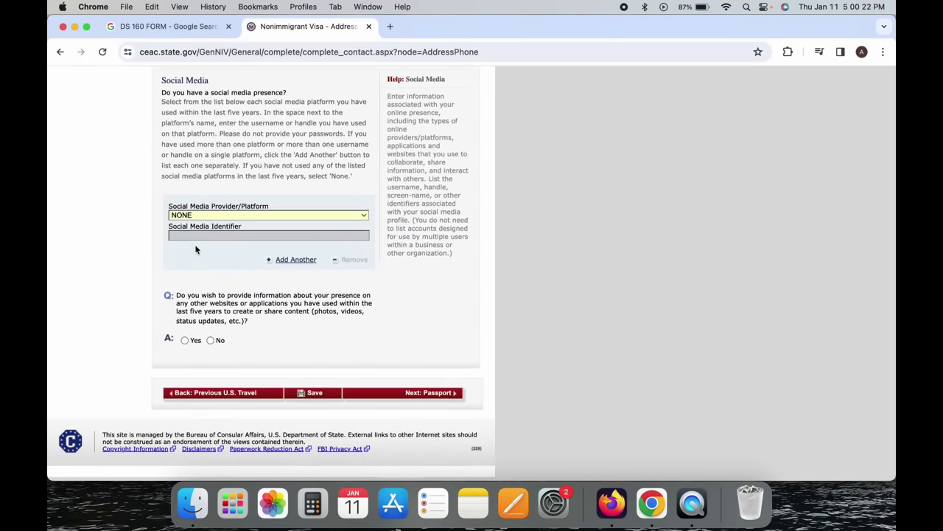
Review the other-websites question and confirm the social media platform stays NONE.
click(213, 298)
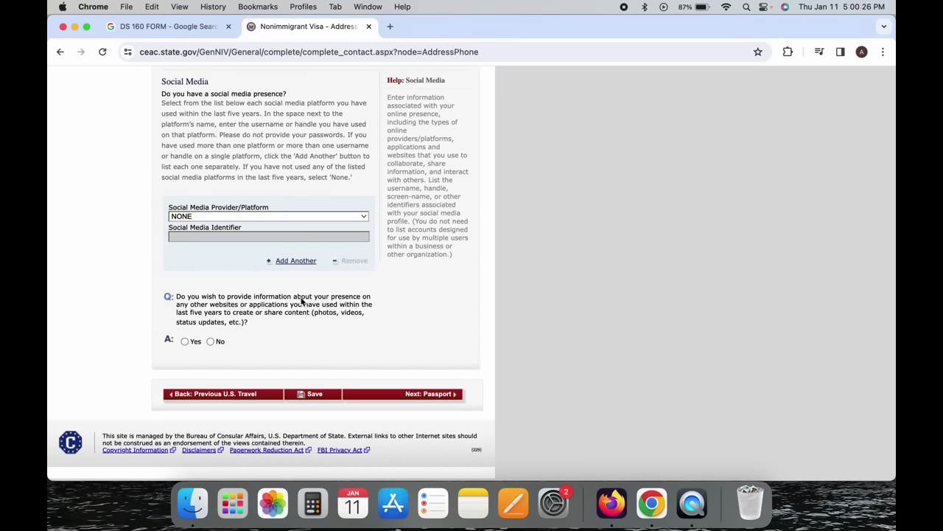
click(259, 324)
drag(259, 325, 295, 320)
click(298, 296)
click(298, 327)
click(291, 217)
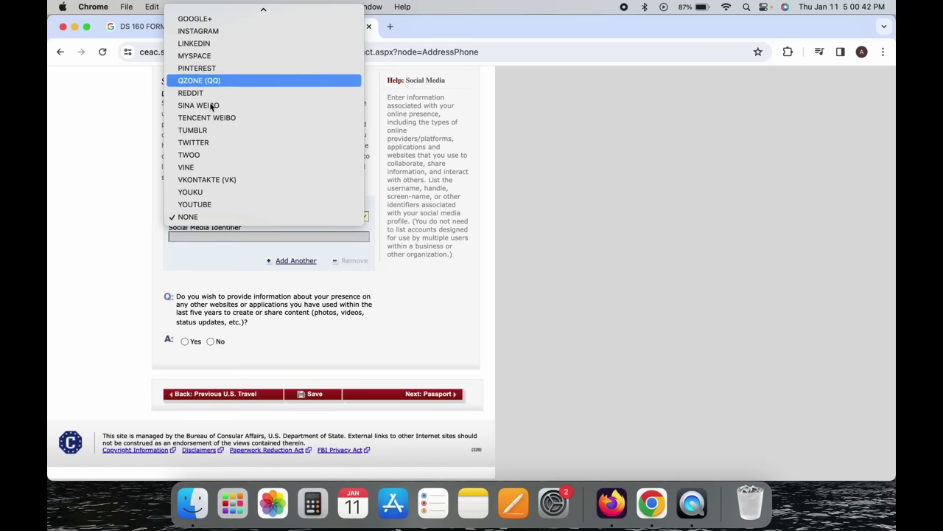
click(111, 176)
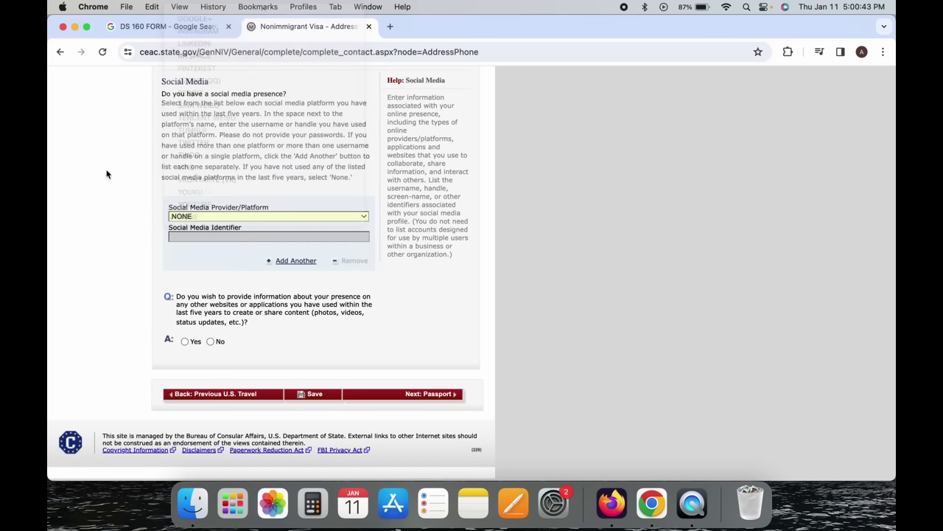
Answer No to presence on other websites or applications and go to Next: Passport.
click(185, 341)
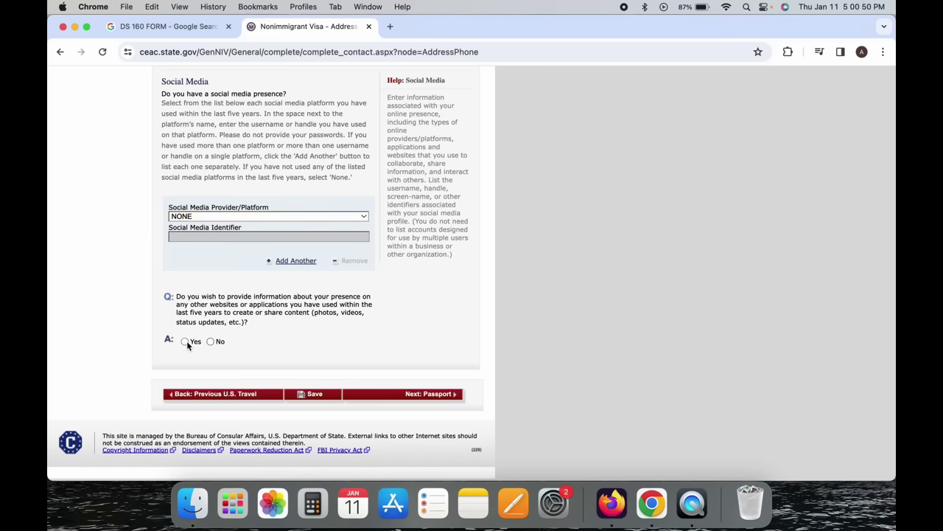
scroll(188, 342, down, 5)
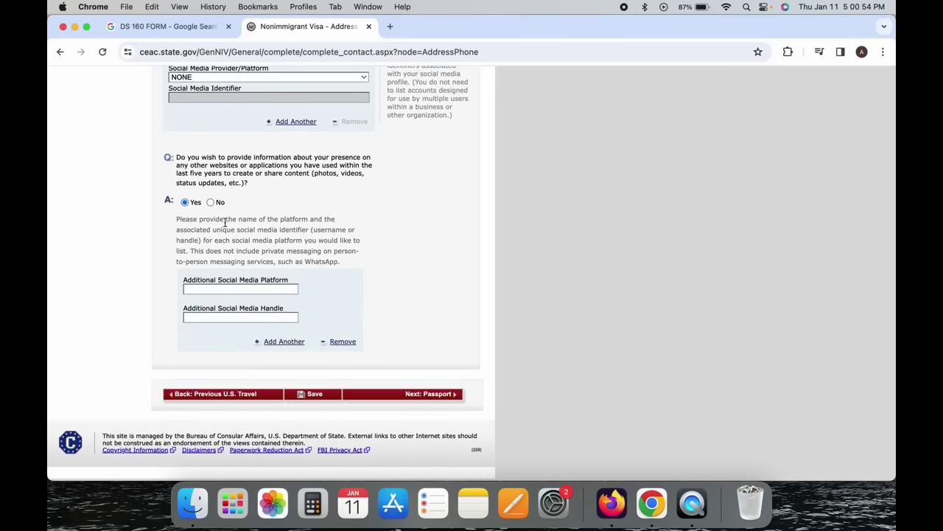
click(211, 202)
scroll(110, 260, down, 3)
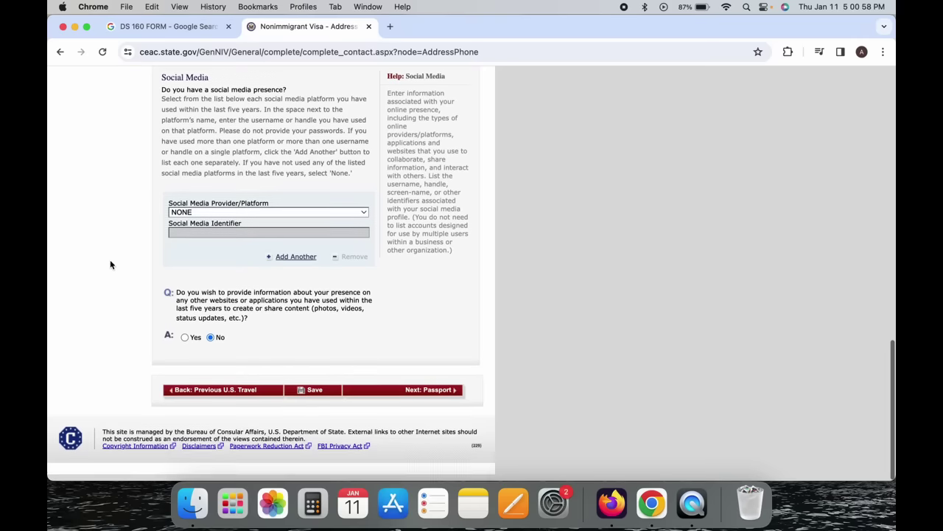
click(432, 394)
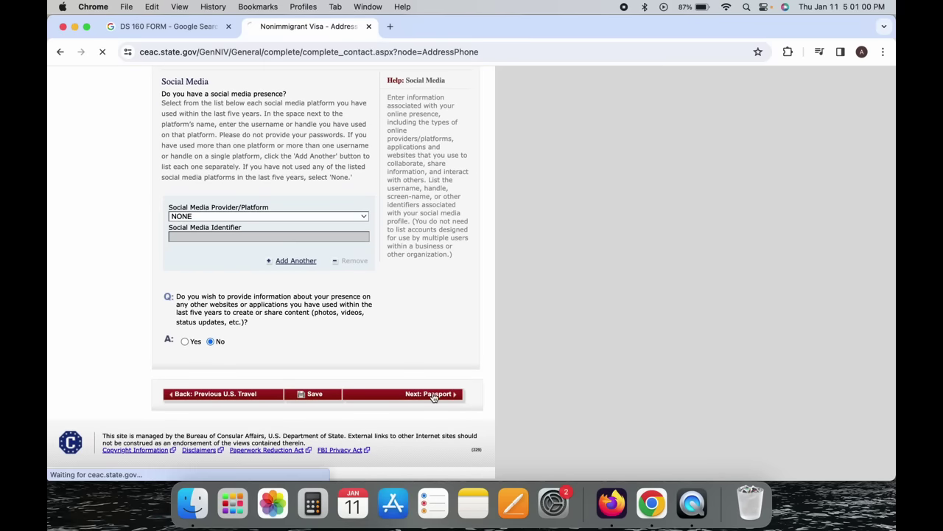
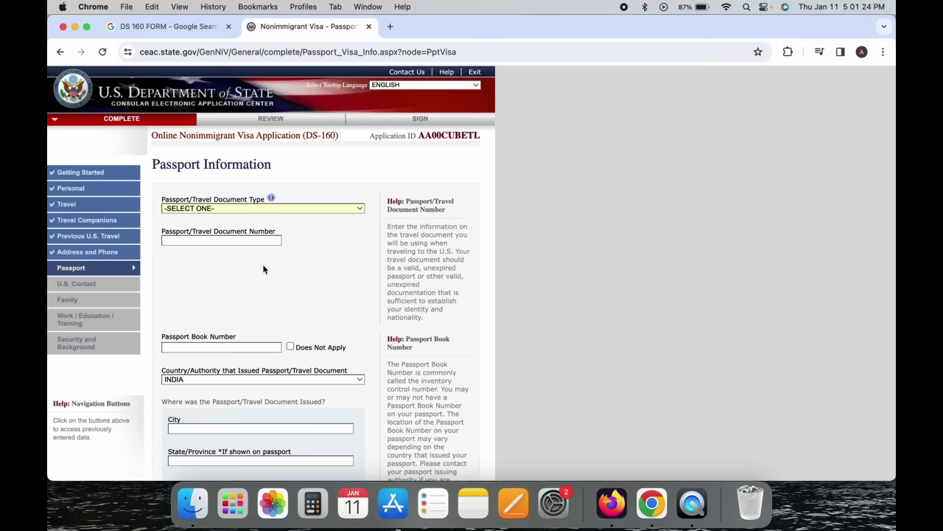
Set the Passport/Travel Document Type to REGULAR.
click(261, 210)
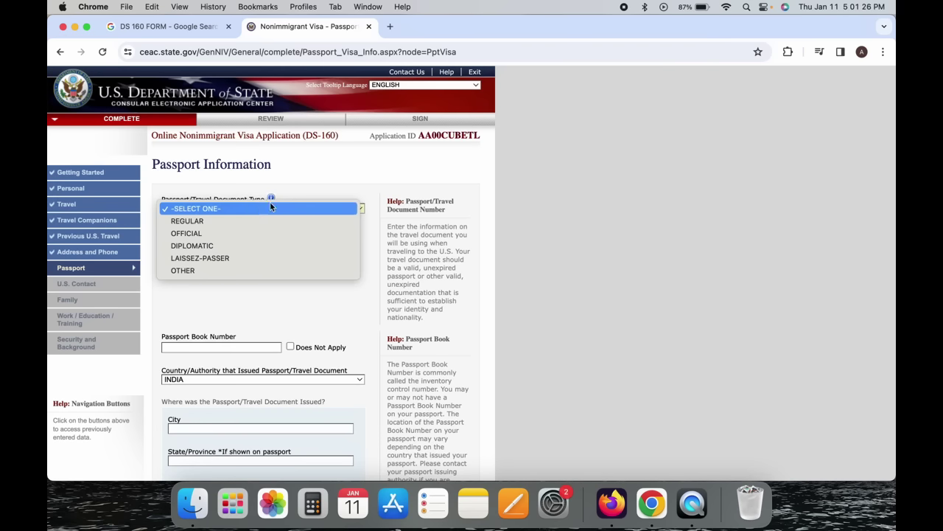
click(270, 204)
click(276, 207)
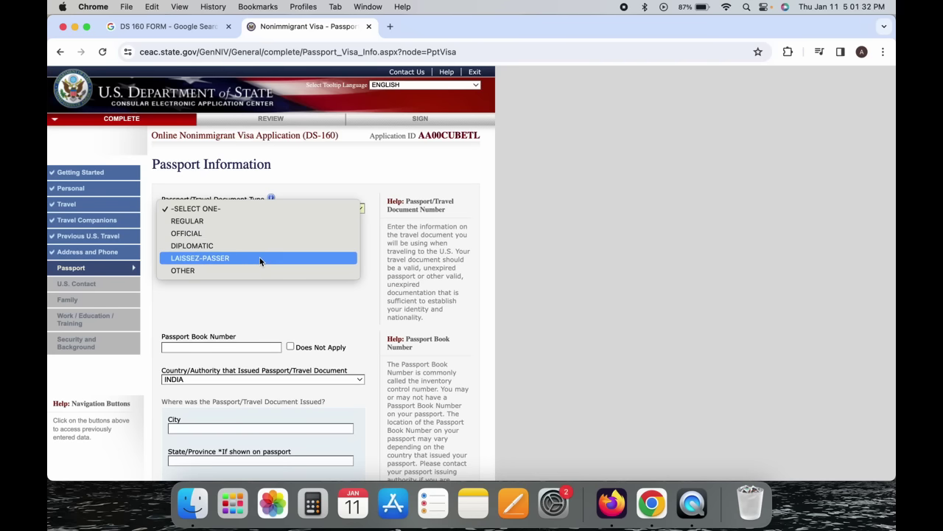
click(258, 223)
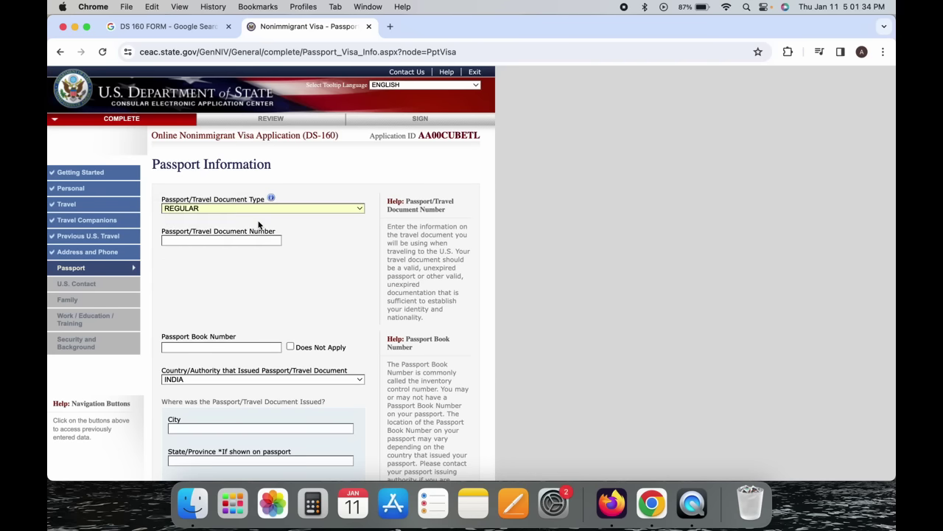
Enter the passport number and mark Passport Book Number as Does Not Apply.
click(231, 243)
text(Z1234567)
scroll(472, 272, down, 3)
click(258, 181)
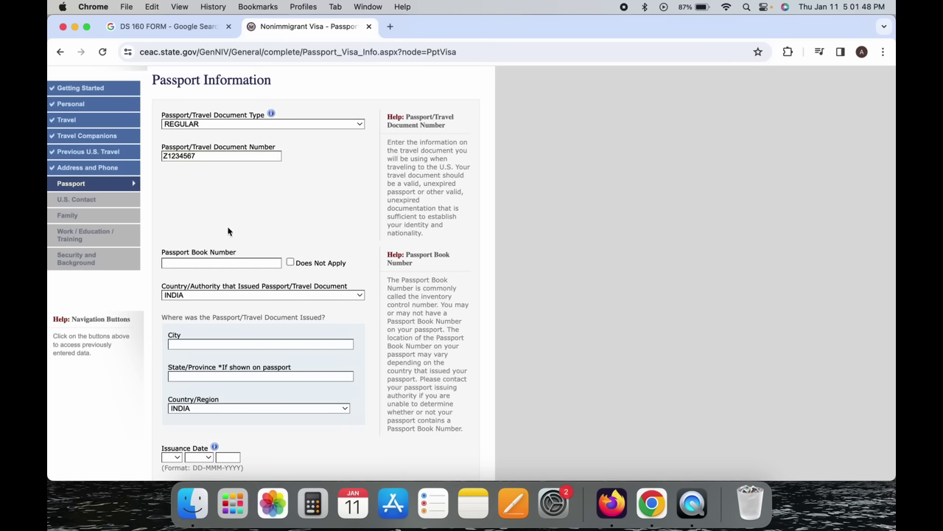
drag(172, 254, 235, 254)
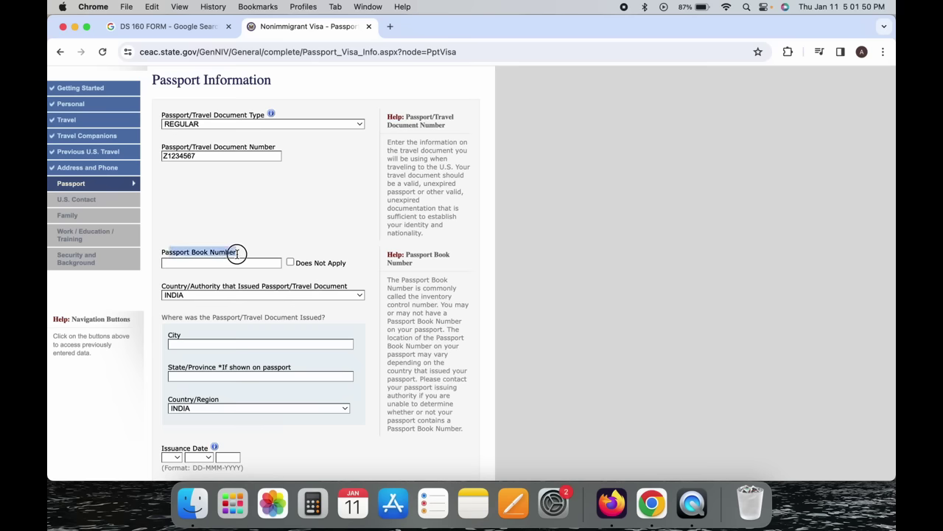
click(291, 263)
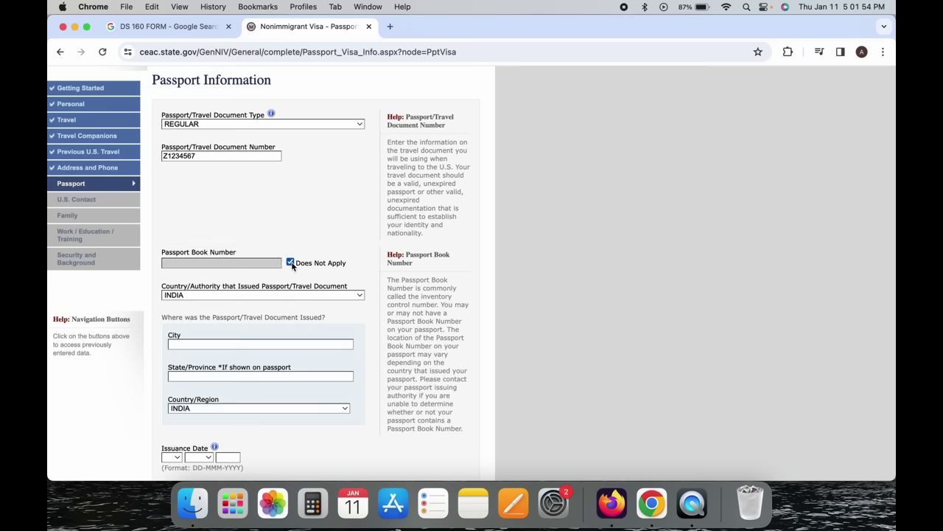
scroll(304, 234, down, 3)
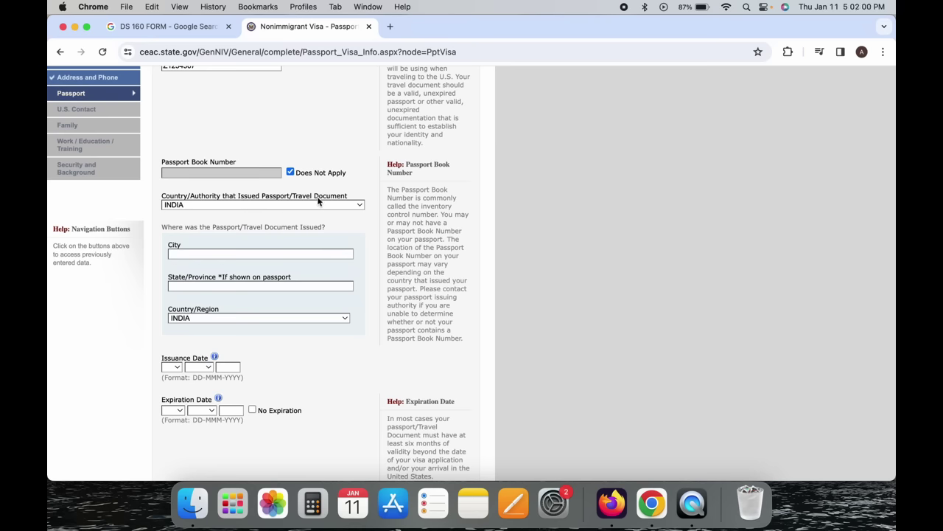
Check the issuing country list and keep INDIA as the issuing country.
click(301, 205)
click(301, 206)
click(203, 205)
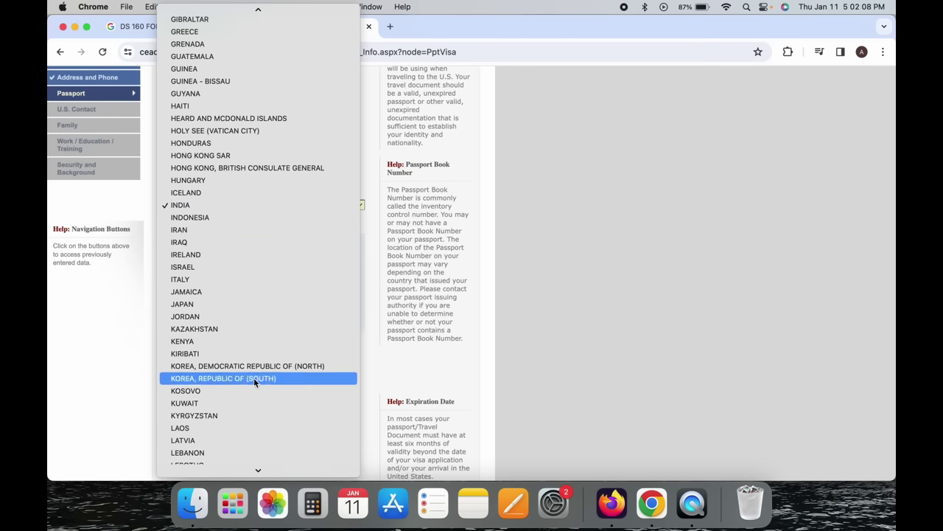
scroll(254, 455, down, 10)
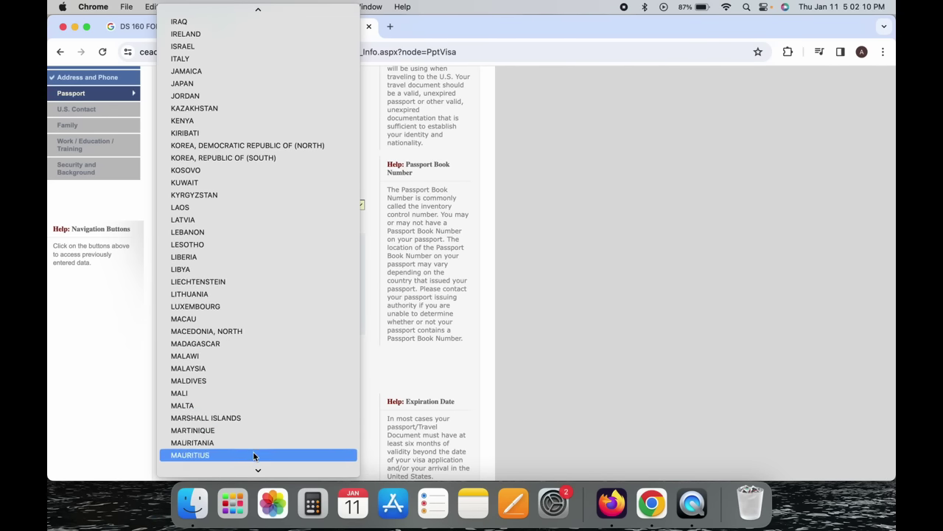
scroll(253, 395, down, 15)
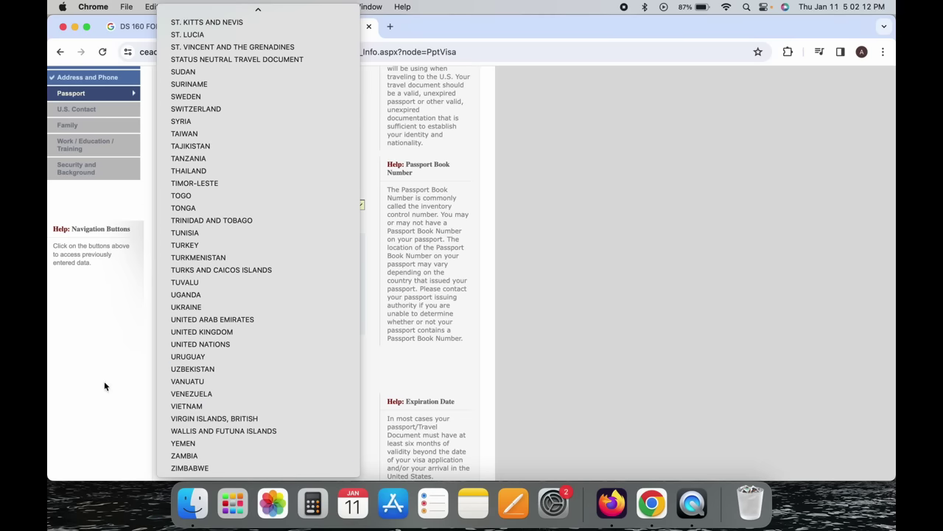
click(71, 385)
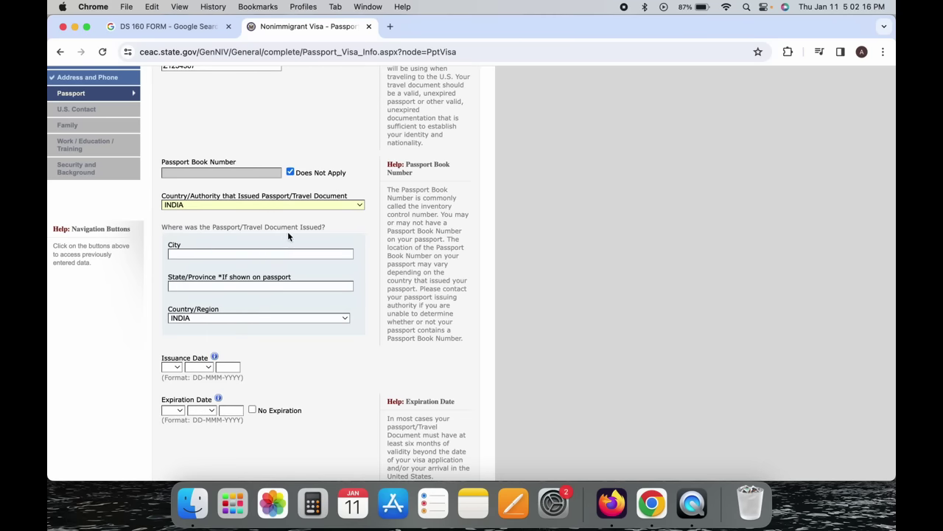
Enter MUMBAI as the city and MAHARASHTRA as the state of issue.
click(272, 255)
text(MUMBAI)
click(283, 294)
click(287, 286)
text(MAHARASHTRA)
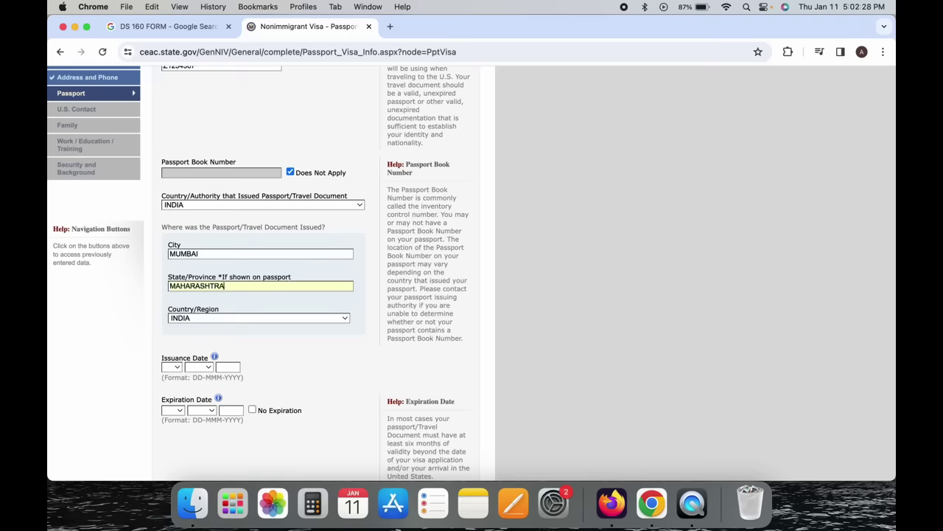
scroll(270, 331, down, 3)
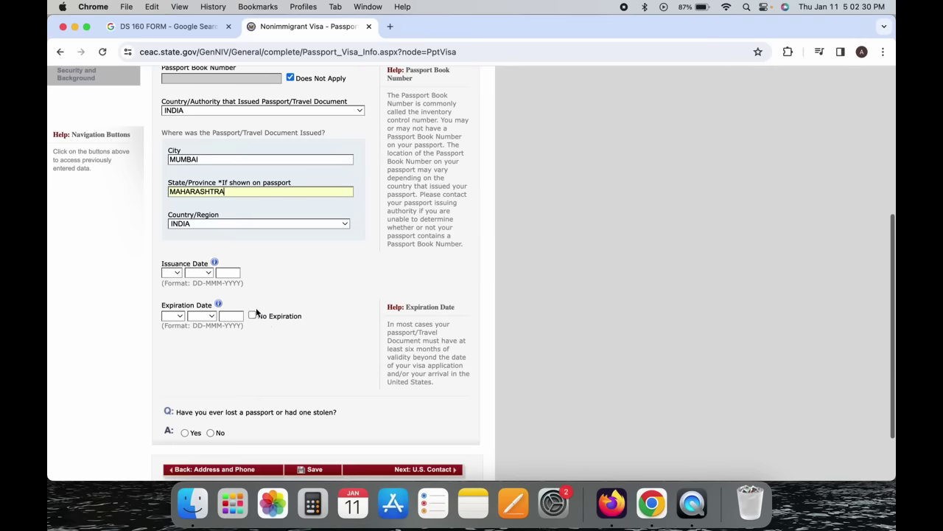
Set the passport issuance date to 01 JAN 2023.
click(177, 274)
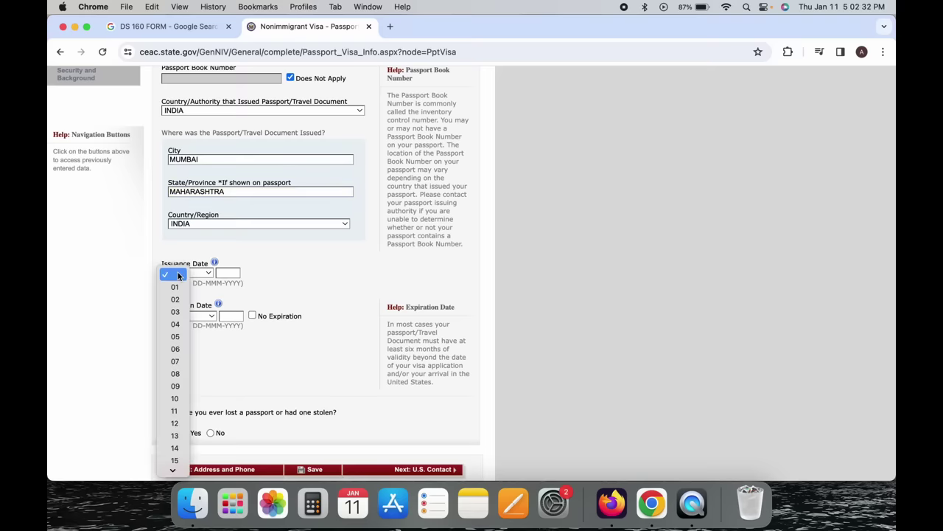
click(176, 287)
click(199, 272)
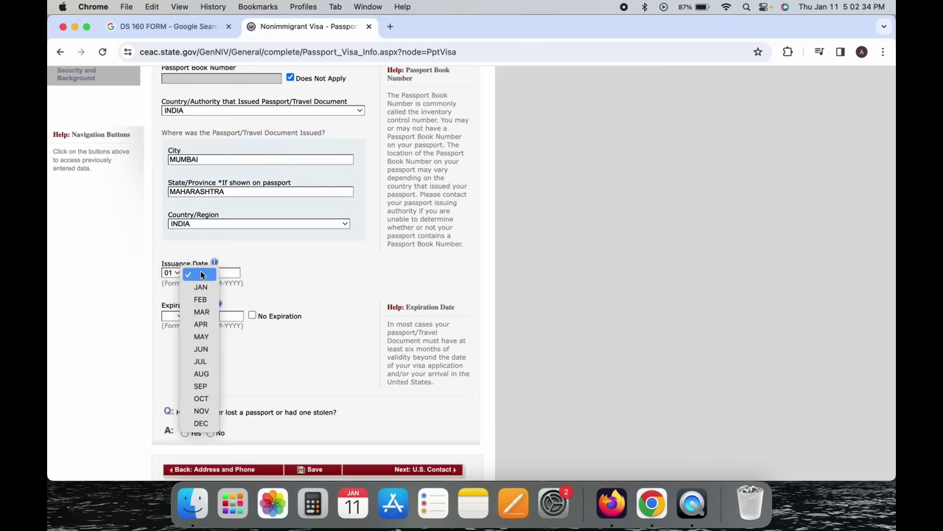
click(199, 287)
click(225, 273)
text(2)
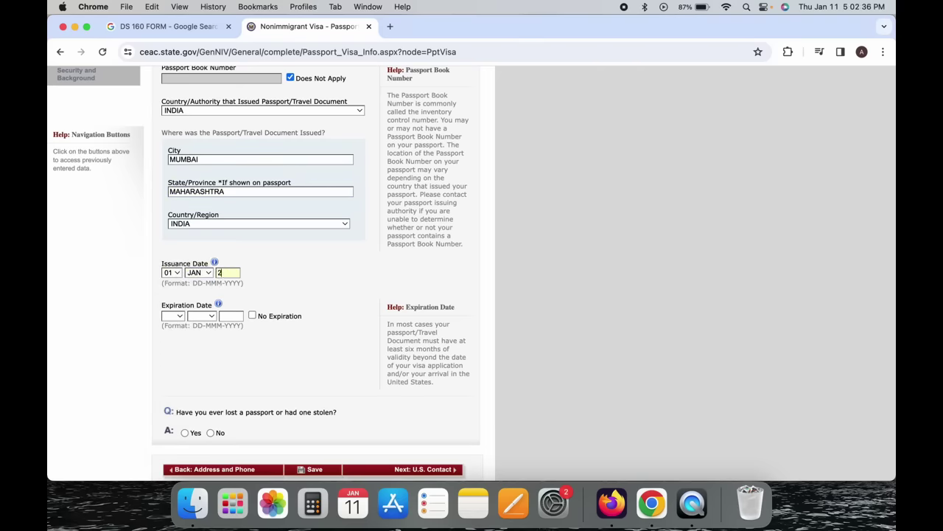
text(023)
Set the passport expiration date to 31 DEC 2032.
click(174, 316)
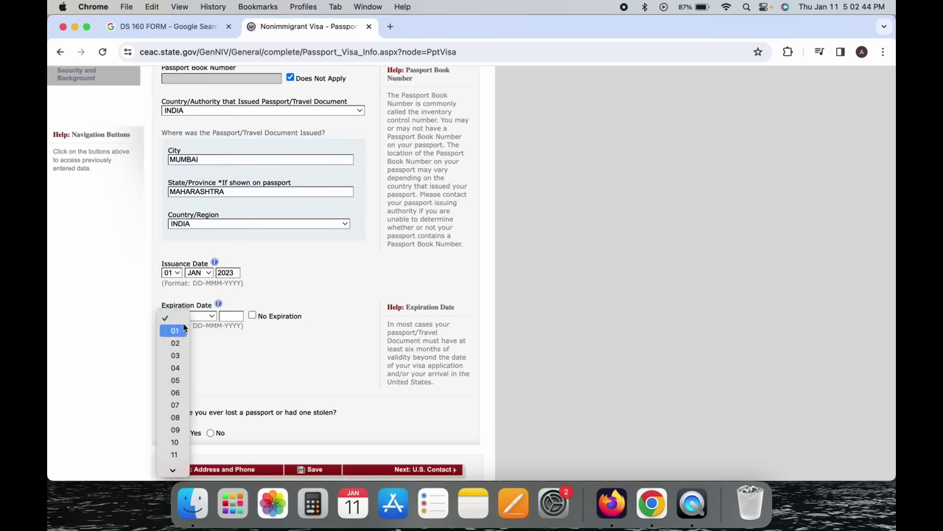
scroll(177, 398, down, 5)
scroll(178, 414, down, 3)
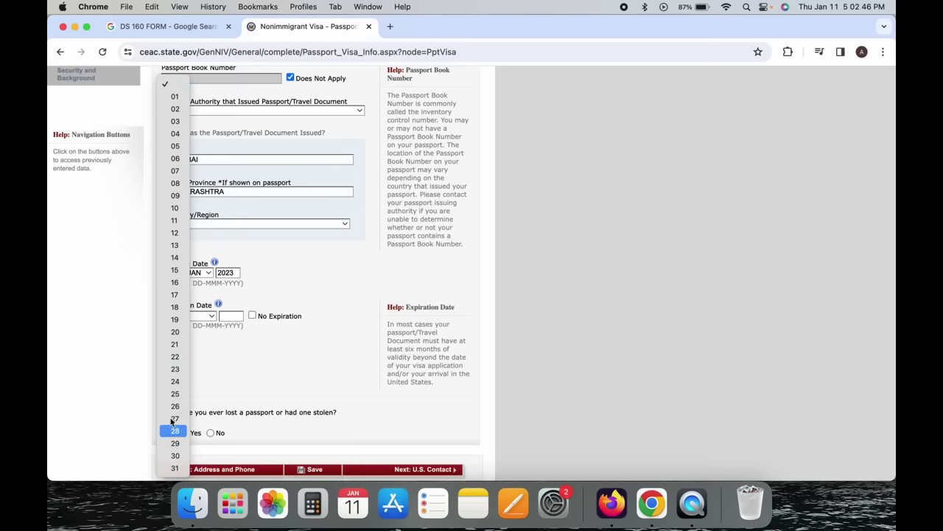
click(174, 468)
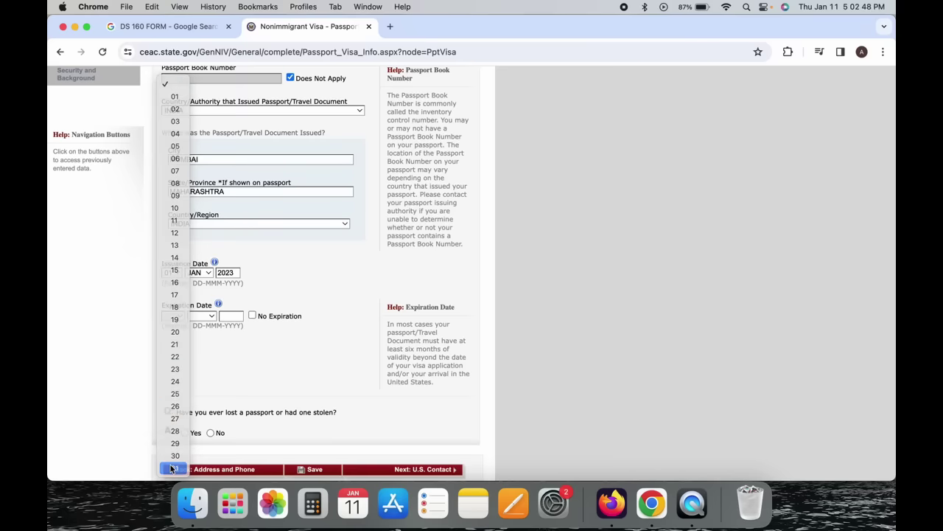
click(202, 316)
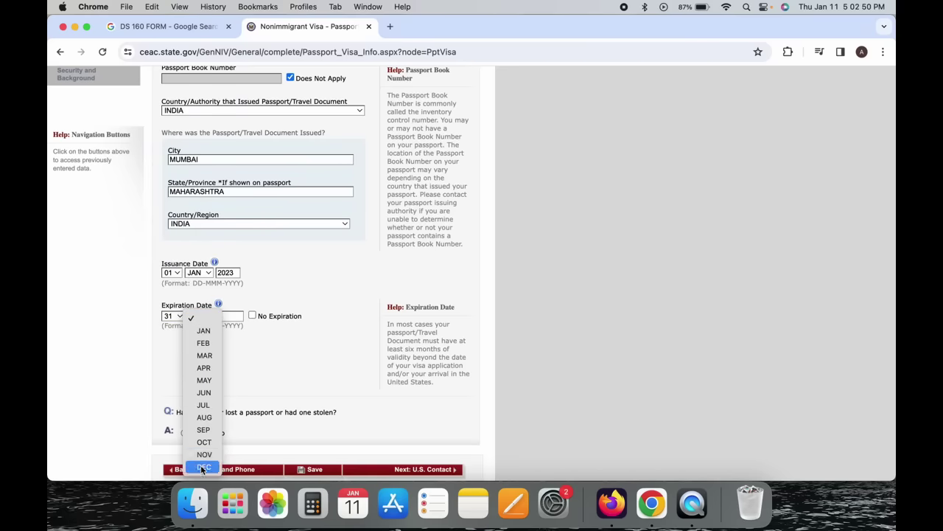
click(203, 467)
click(238, 316)
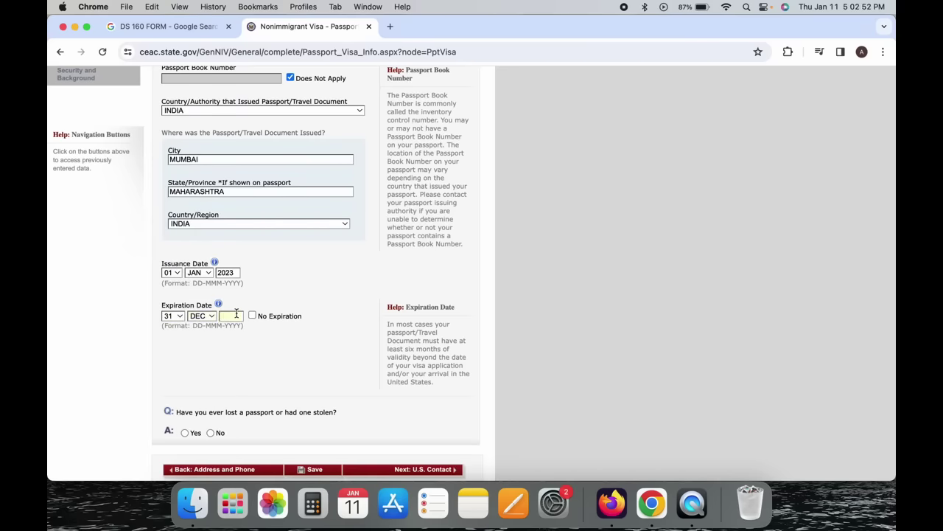
text(2032)
click(258, 332)
Toggle No Expiration on and off, then re-enter the expiration date 31 DEC 2032.
click(252, 315)
click(252, 315)
click(171, 316)
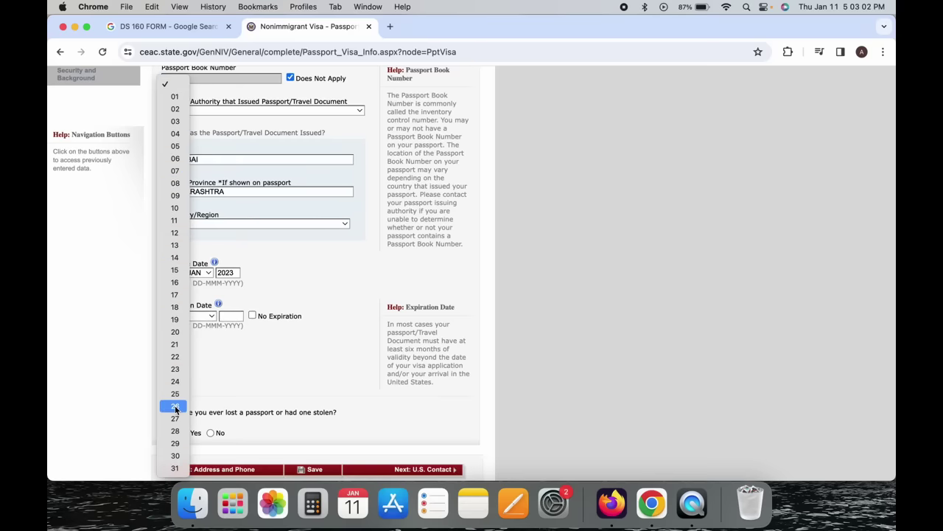
click(175, 468)
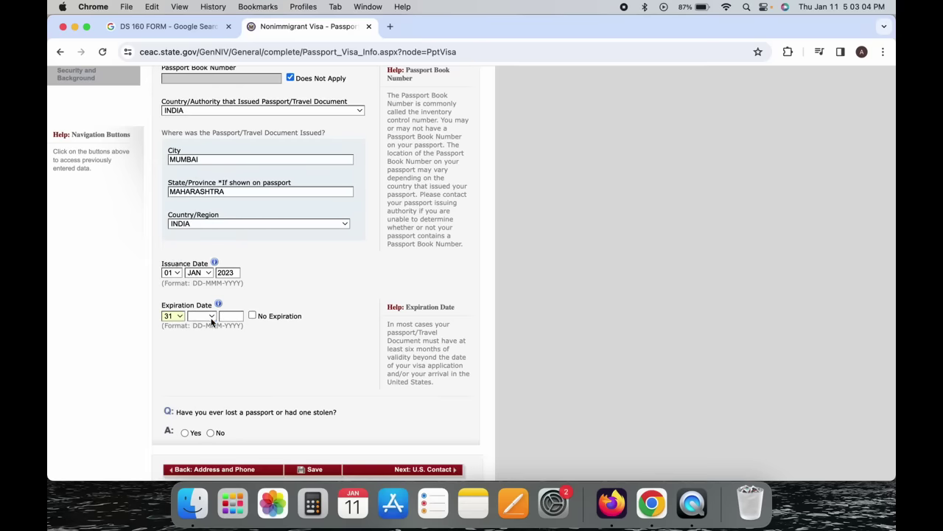
click(211, 316)
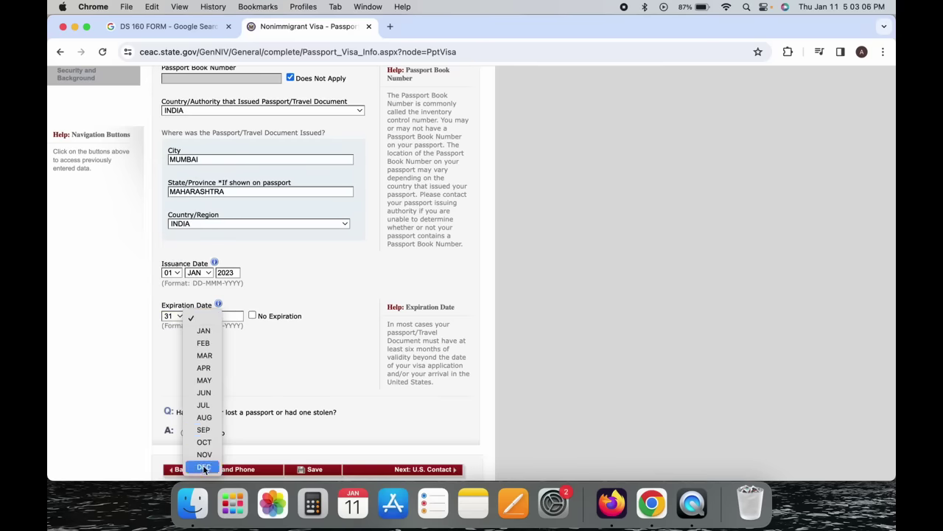
click(204, 468)
click(230, 315)
text(2032)
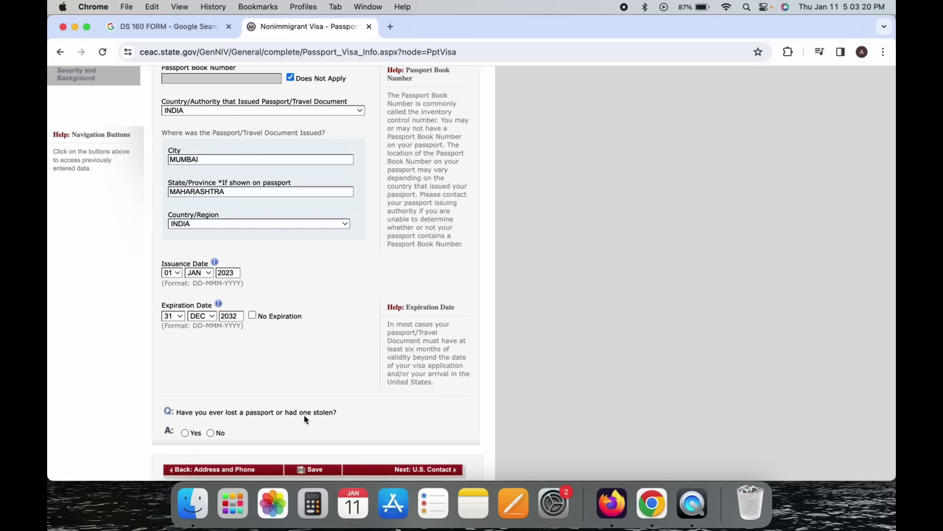
Answer No to the lost or stolen passport question and continue to U.S. Contact.
click(184, 432)
scroll(188, 436, up, 1)
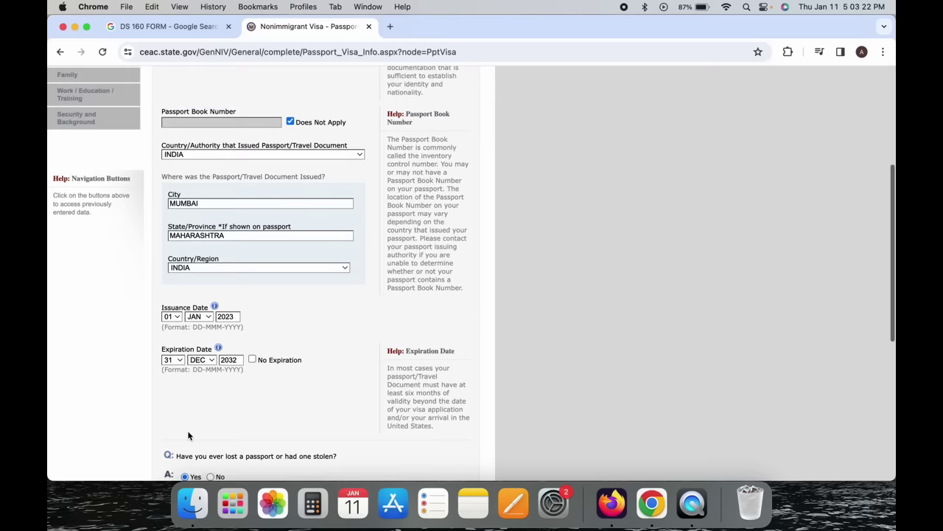
scroll(188, 436, down, 5)
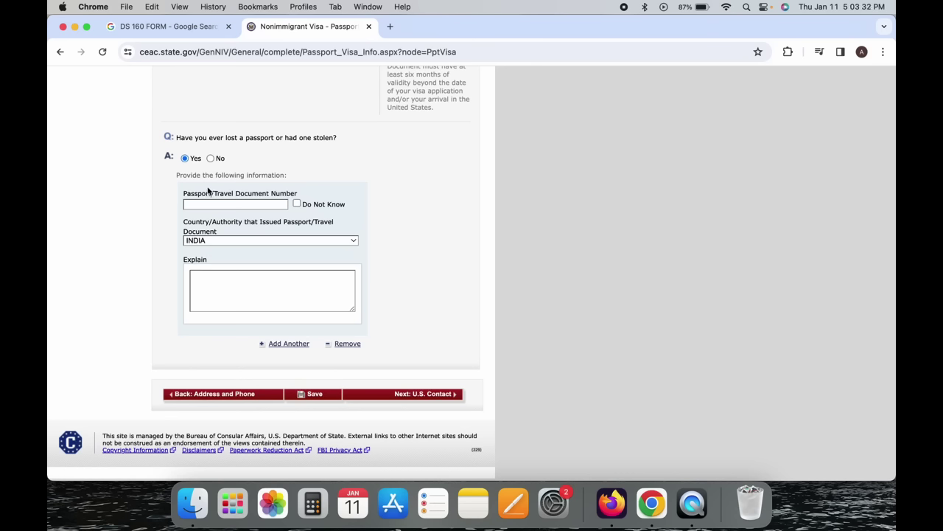
click(211, 157)
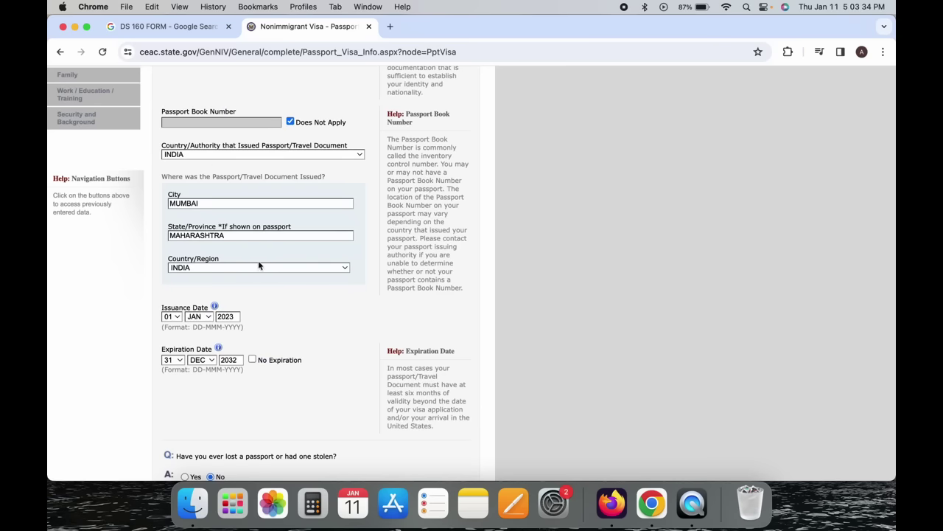
scroll(279, 307, down, 3)
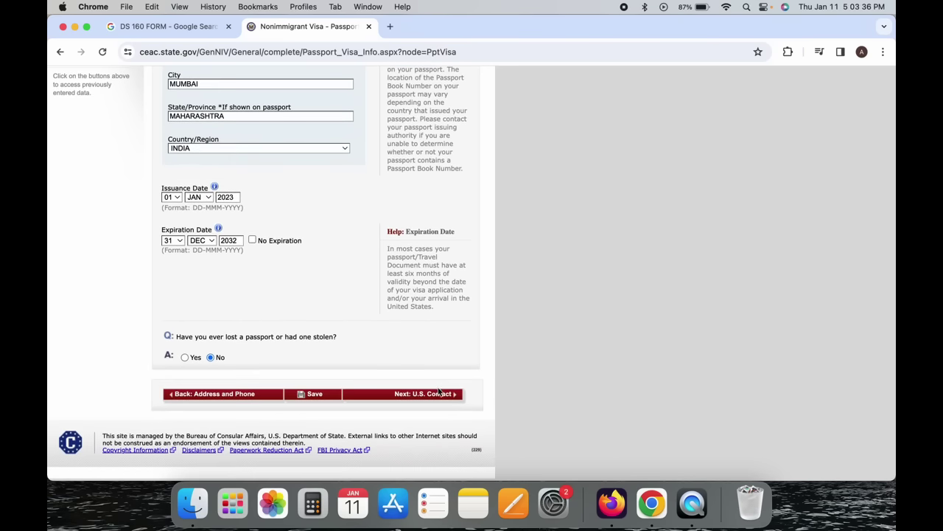
click(439, 397)
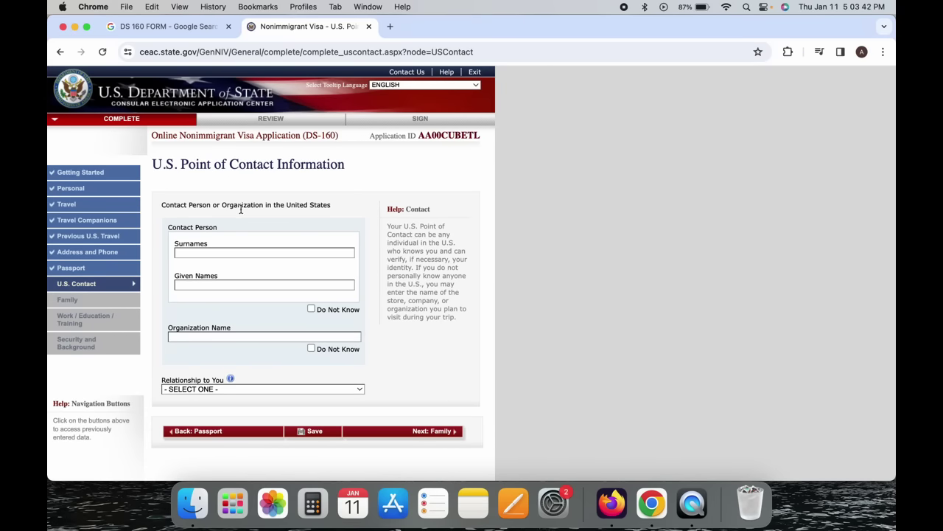
Leave the contact's name fields empty and tick Do Not Know for the contact person.
click(241, 212)
click(215, 253)
click(216, 284)
click(311, 309)
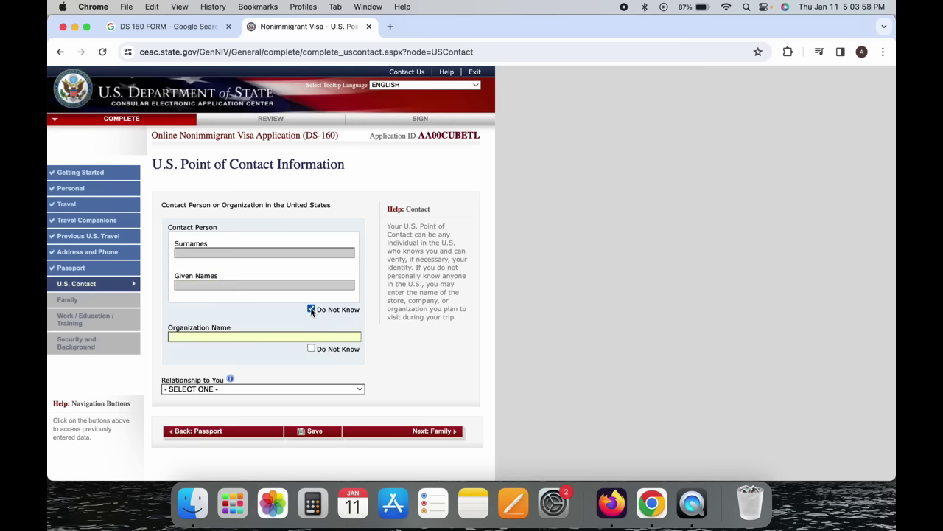
click(311, 310)
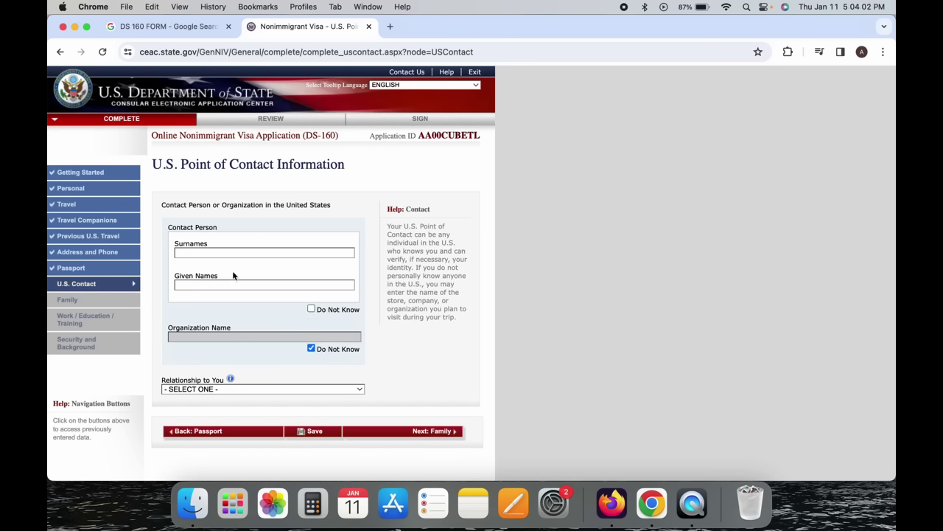
click(266, 284)
click(266, 251)
click(311, 348)
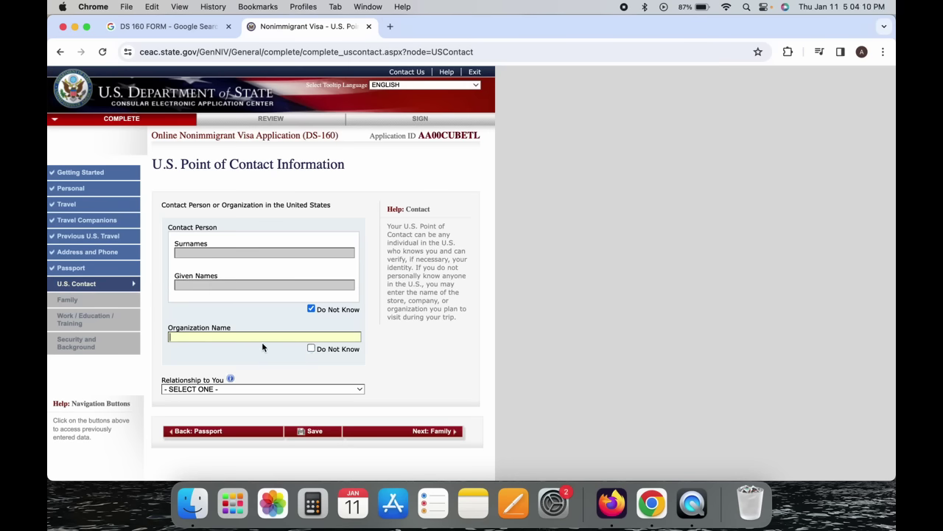
Browse the Relationship to You options without selecting one.
drag(255, 338, 297, 336)
click(272, 390)
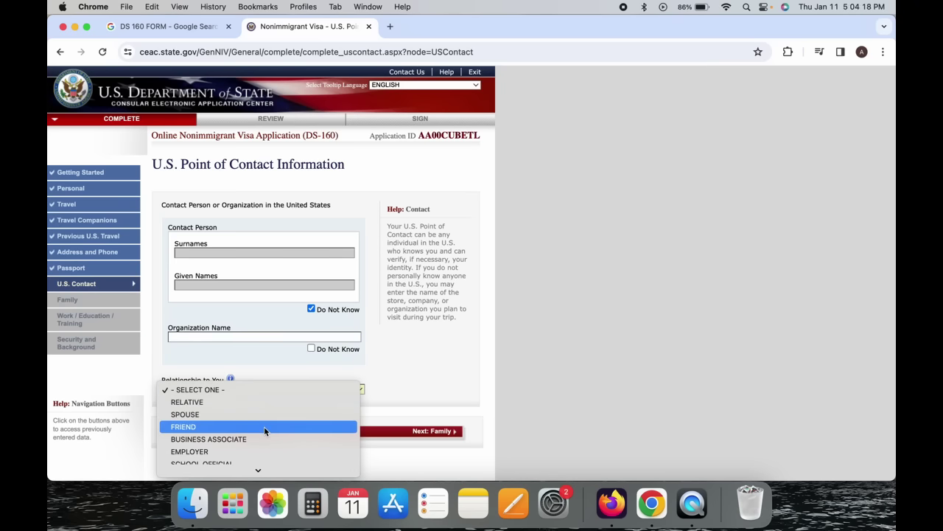
scroll(264, 431, down, 1)
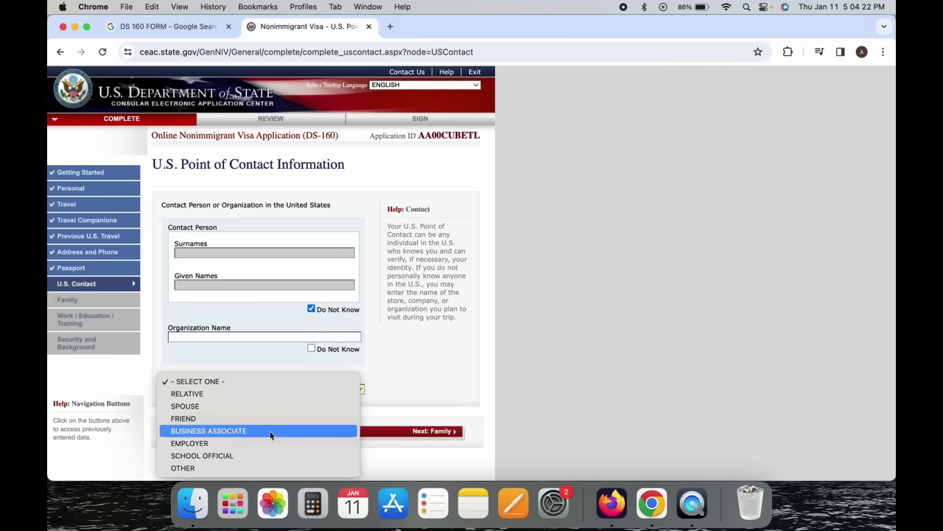
click(380, 356)
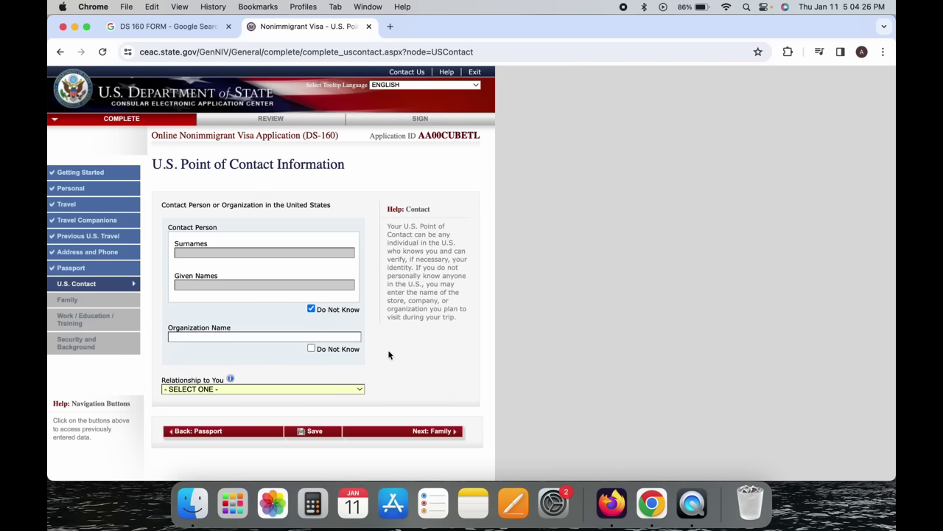
click(388, 349)
click(225, 337)
click(224, 389)
scroll(221, 440, down, 1)
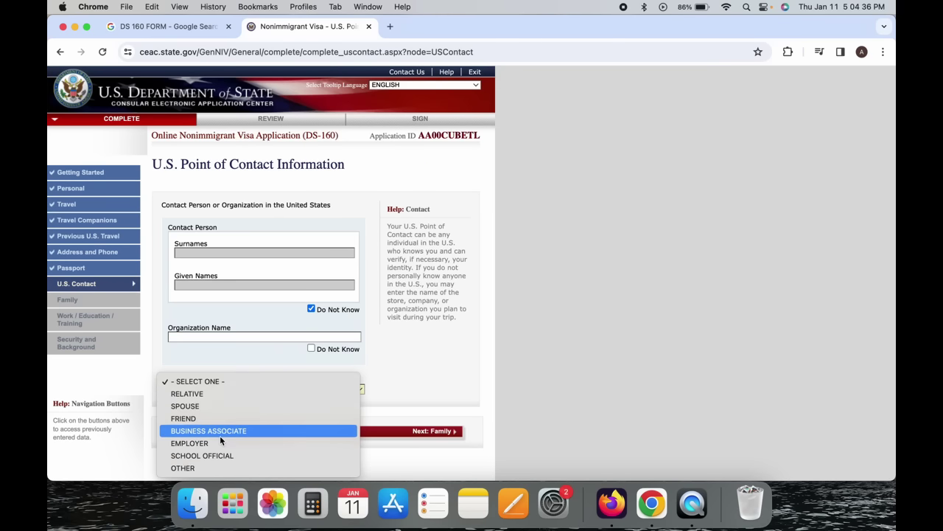
Switch to a named contact person and set the relationship to RELATIVE.
click(221, 455)
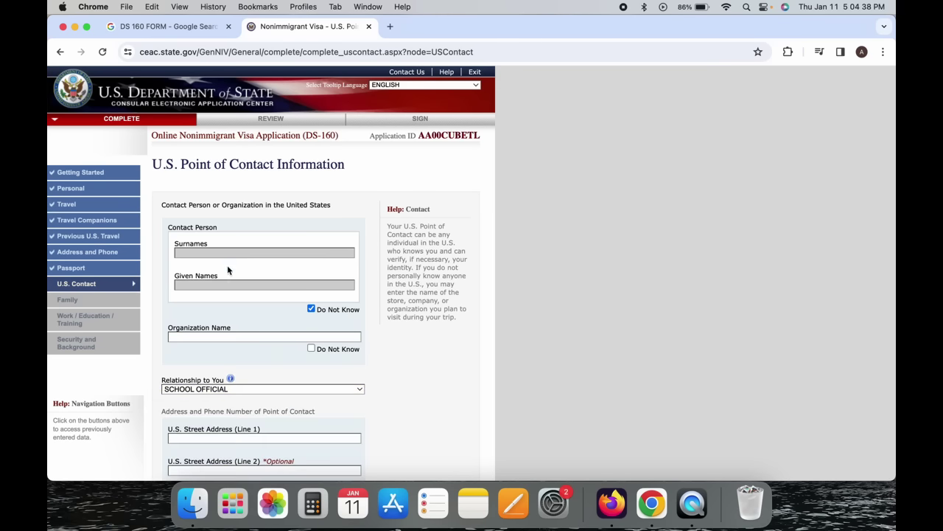
scroll(234, 294, down, 1)
scroll(233, 291, down, 4)
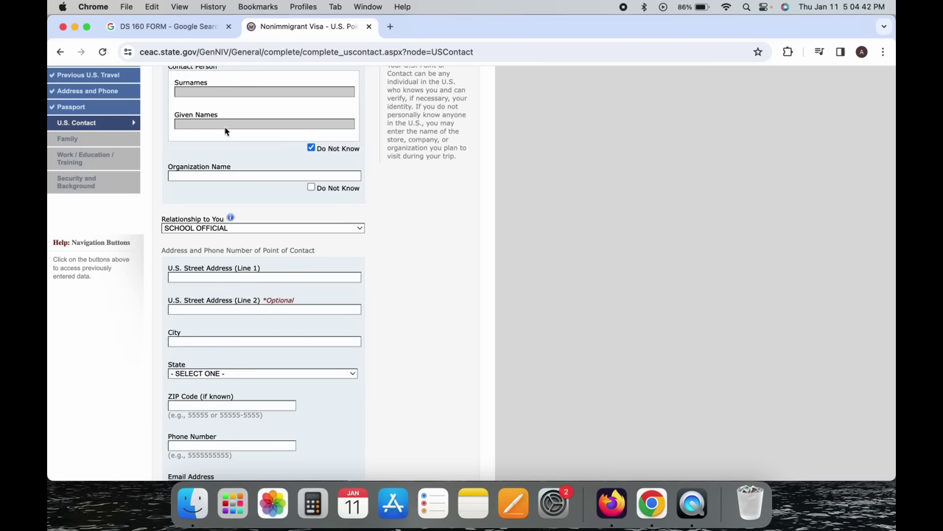
click(232, 175)
scroll(251, 252, down, 2)
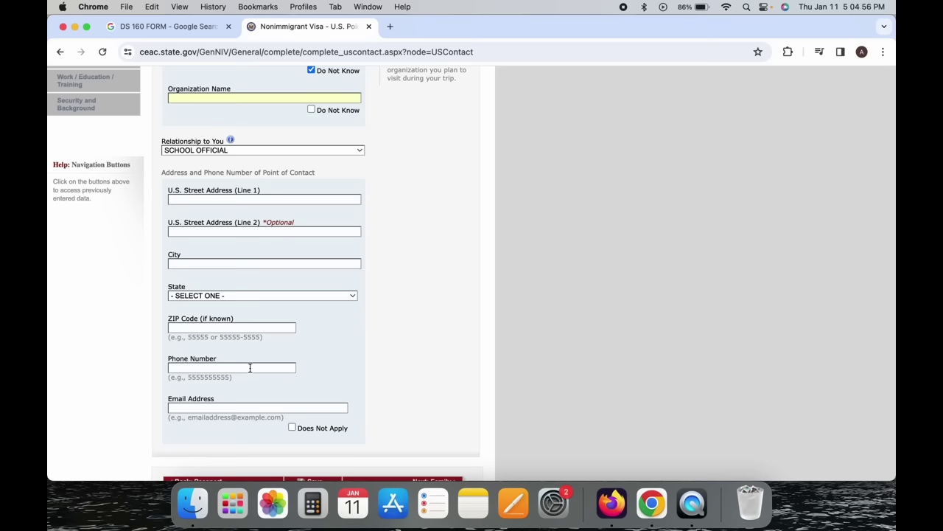
scroll(249, 367, down, 3)
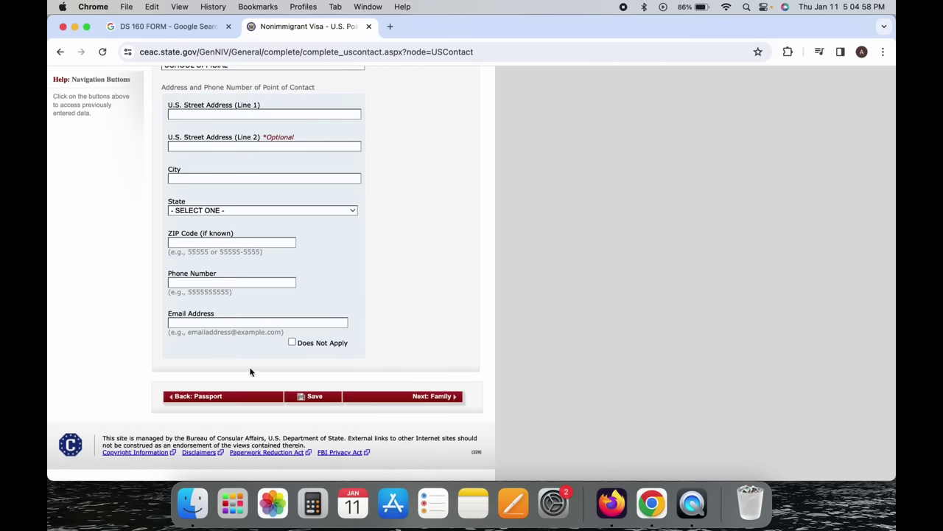
scroll(331, 290, up, 10)
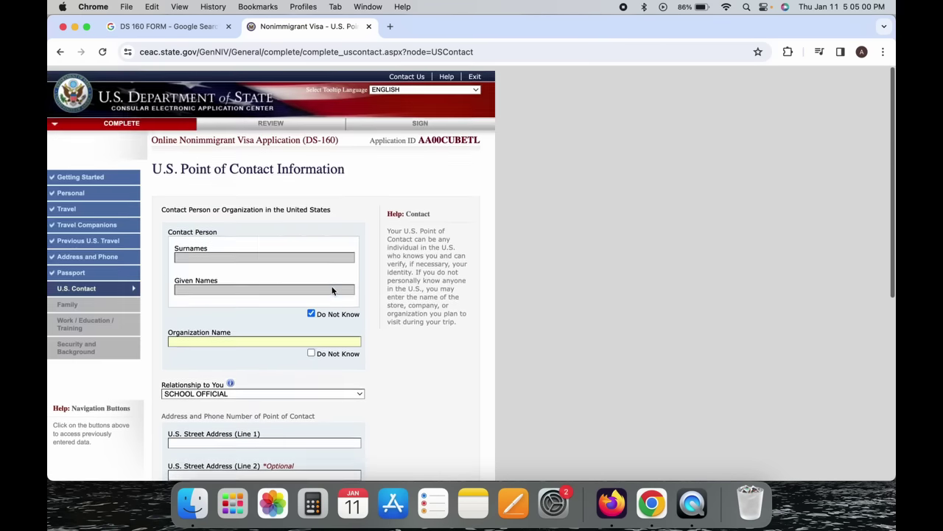
click(313, 351)
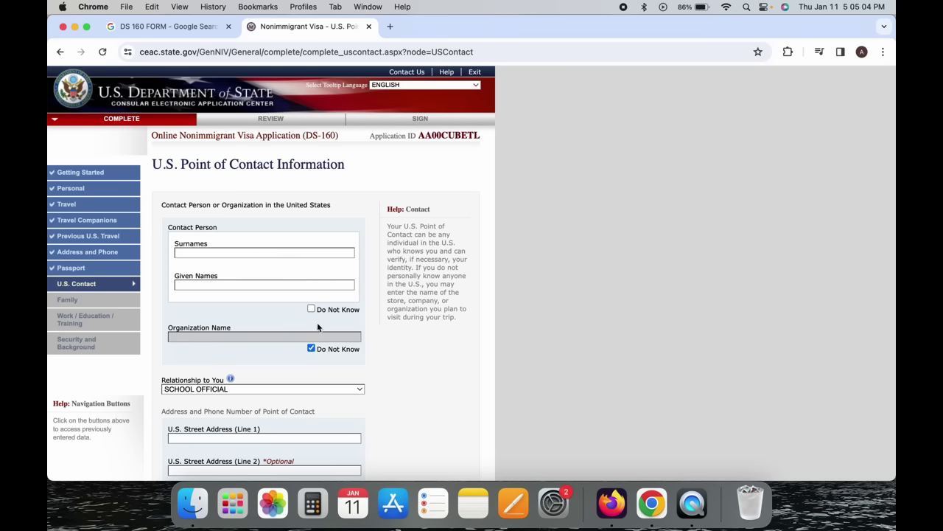
click(287, 389)
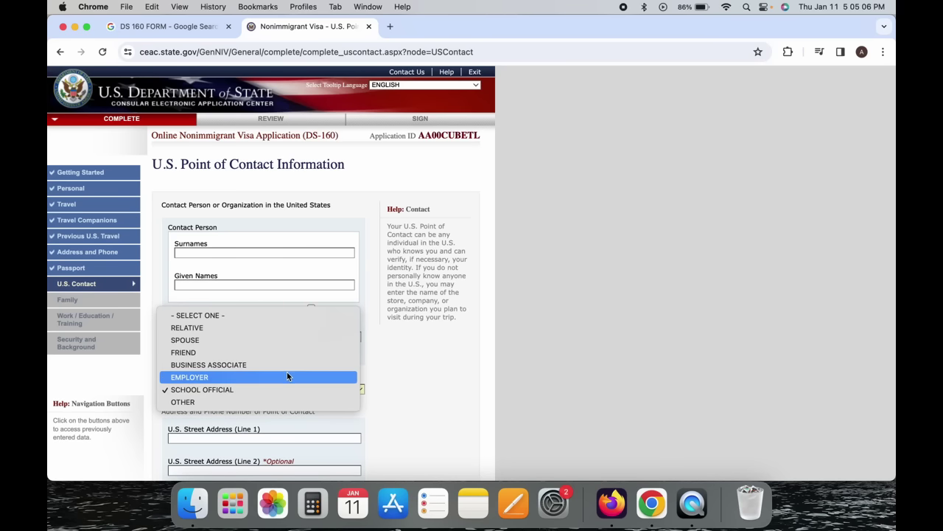
click(286, 406)
click(310, 390)
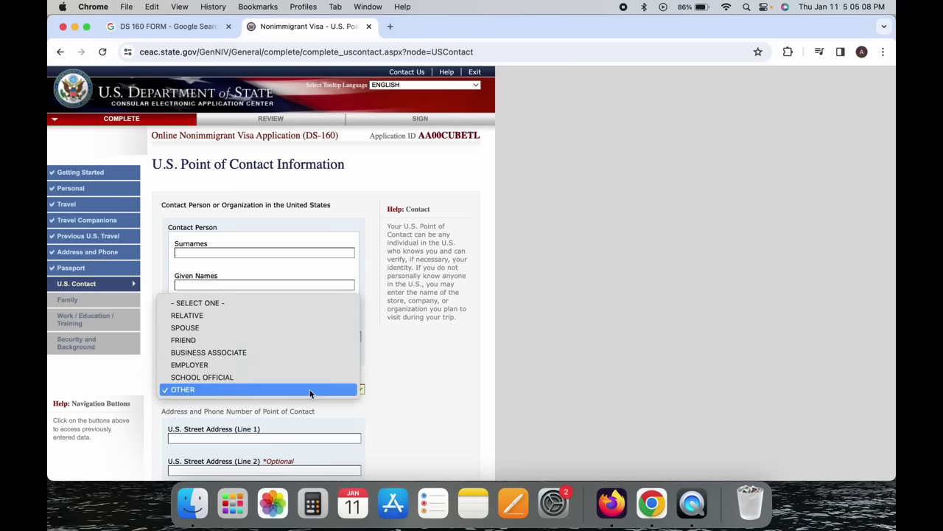
click(311, 318)
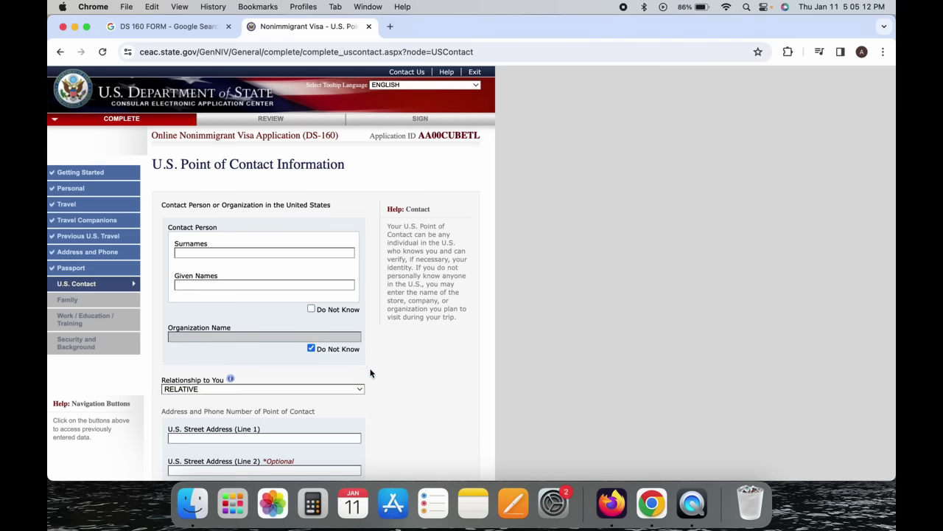
Enter the relative's surname and given names.
scroll(370, 373, down, 1)
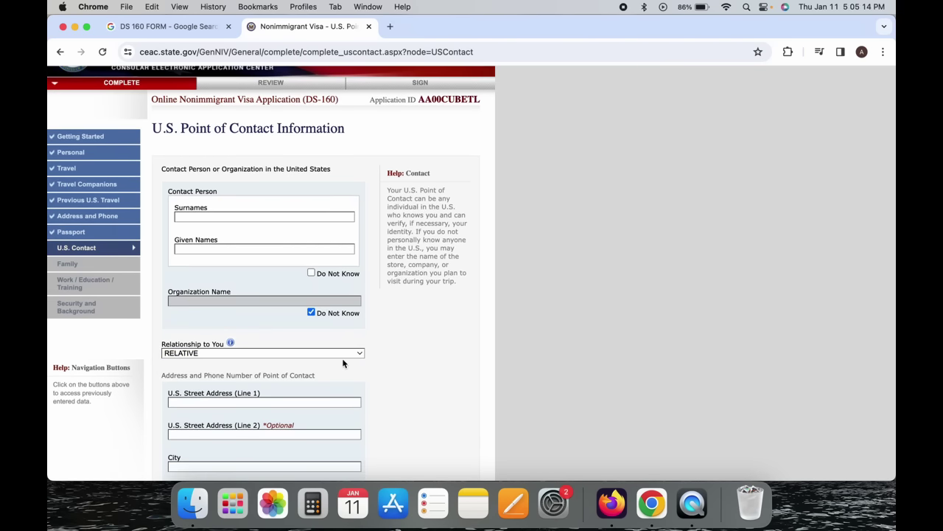
click(253, 216)
key(Tab)
Enter the contact's street address with city and state NEW YORK.
scroll(253, 216, down, 4)
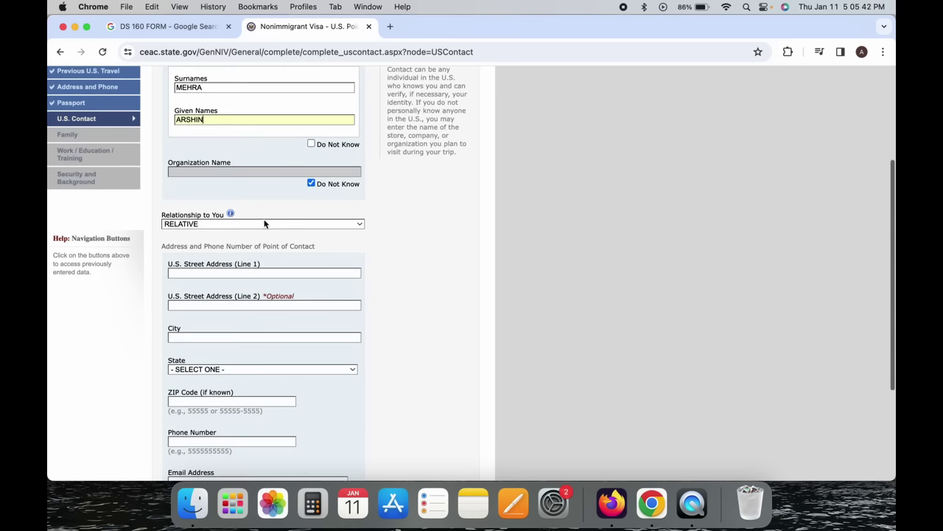
text(1)
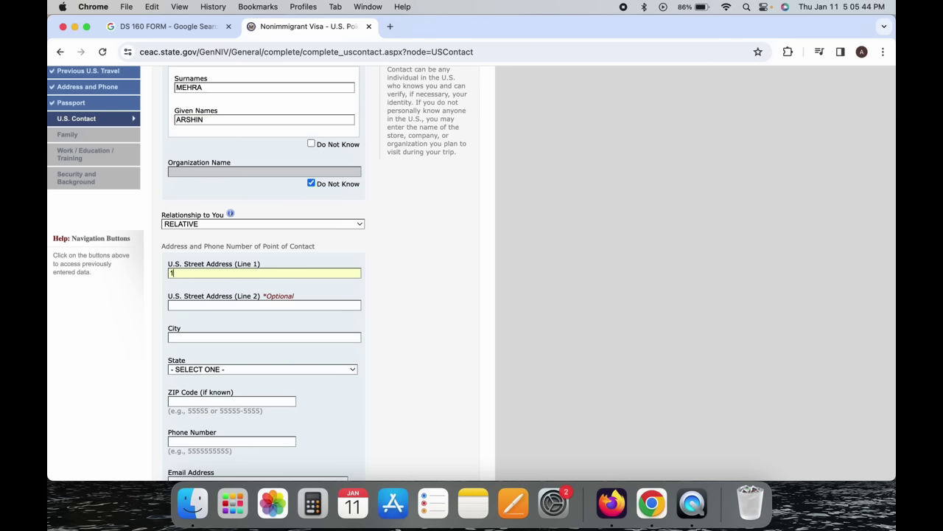
text(2345 STNEW YOTRKn)
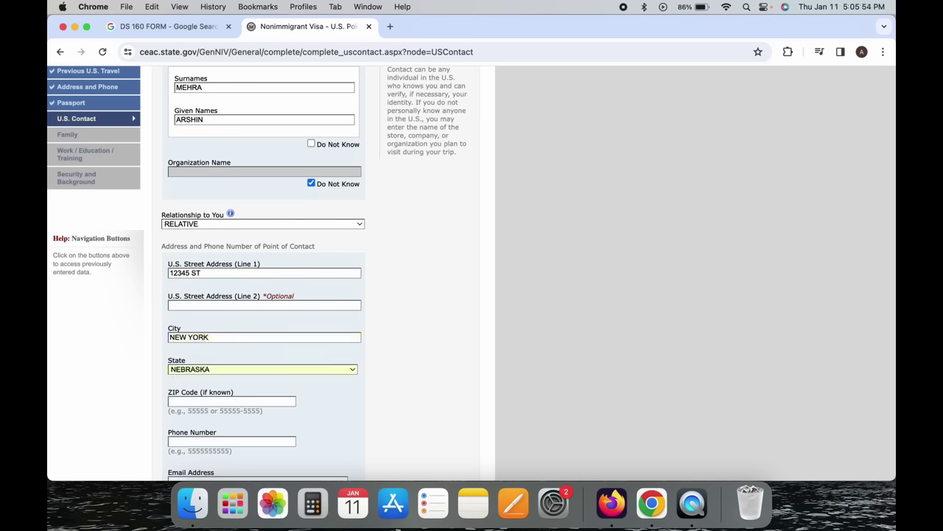
key(n)
key(n)
key(n)
key(n)
key(n)
scroll(359, 213, down, 5)
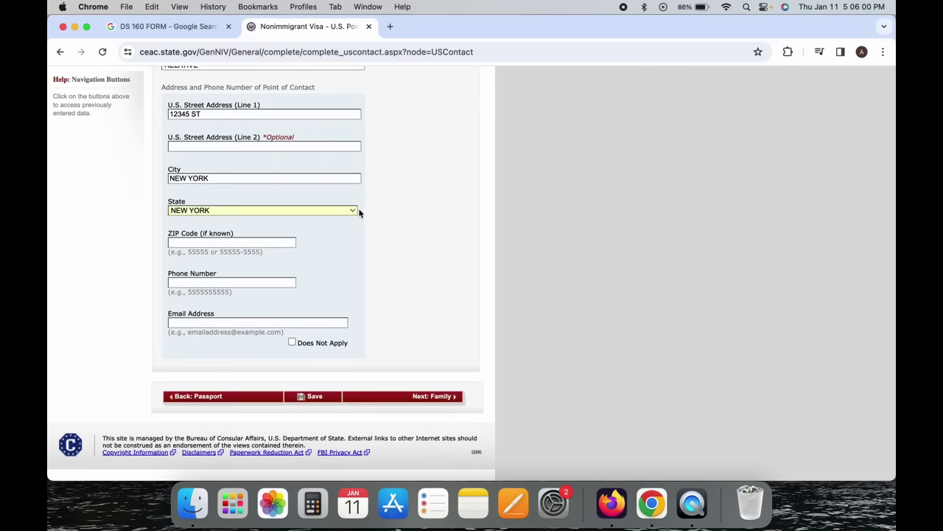
Enter the contact's phone number, mark e-mail Does Not Apply, and continue to Family.
click(246, 282)
text(515515515)
click(292, 342)
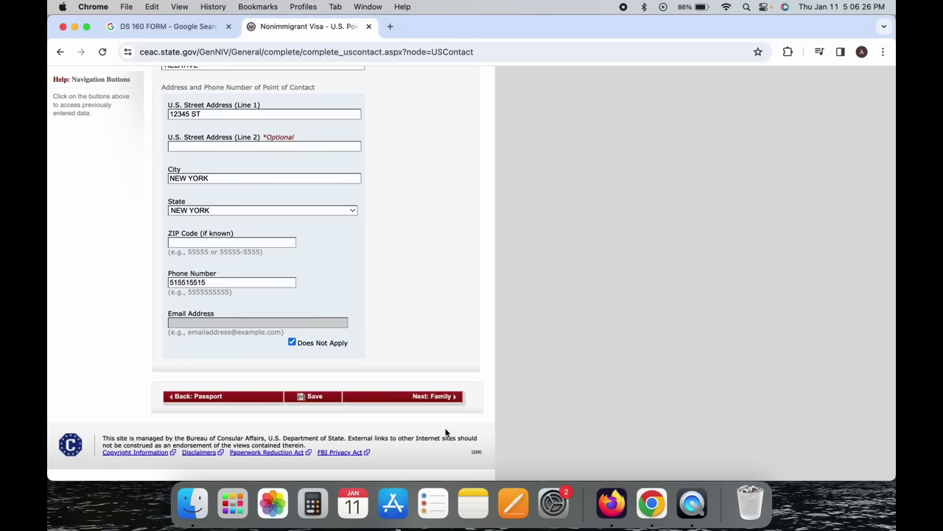
click(448, 401)
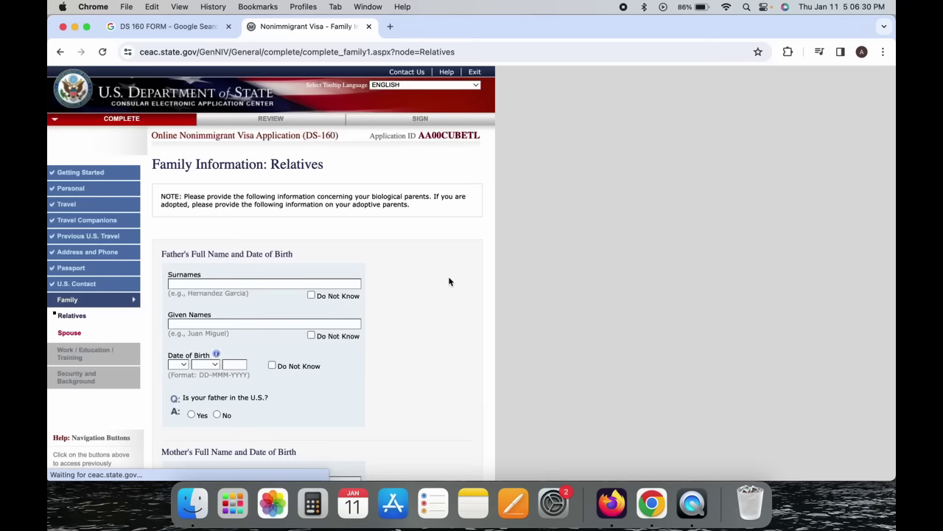
Answer No to whether the father is in the U.S.
scroll(442, 273, down, 3)
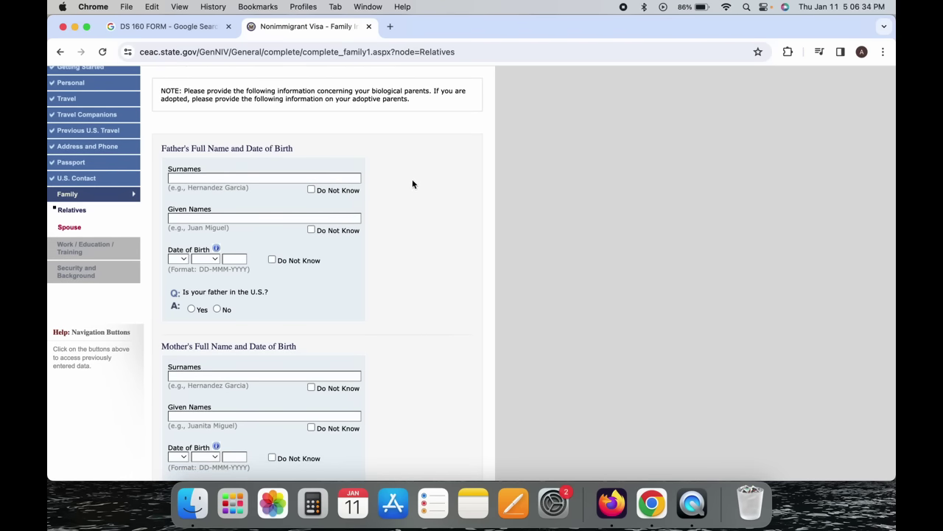
scroll(413, 188, up, 3)
scroll(412, 187, down, 3)
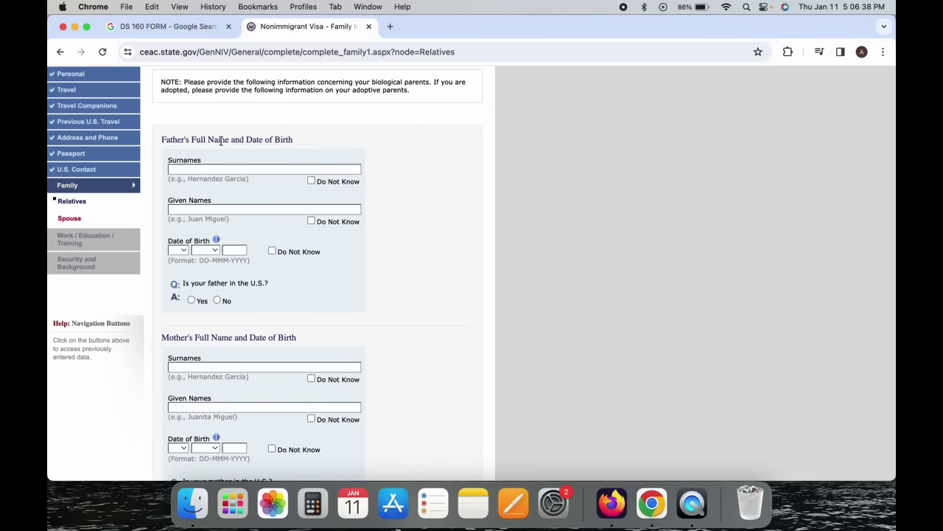
click(184, 171)
click(199, 209)
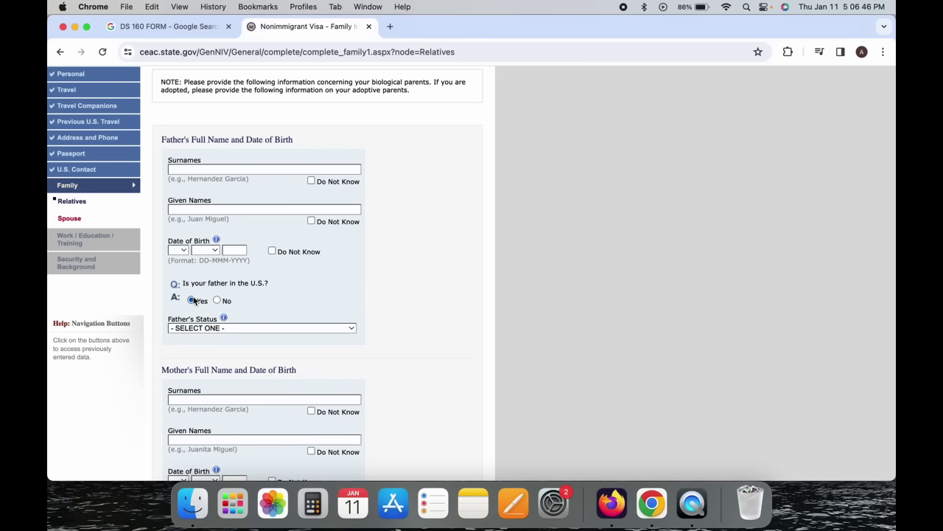
click(212, 331)
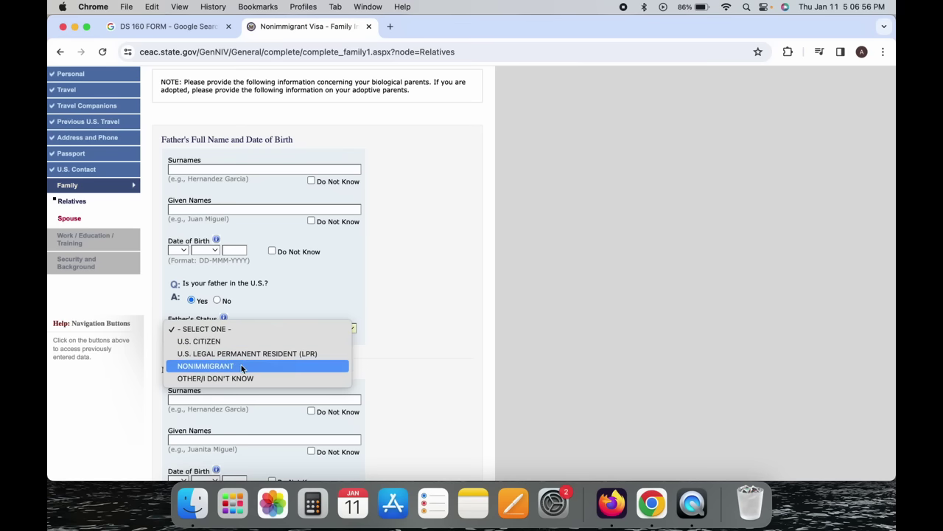
click(246, 306)
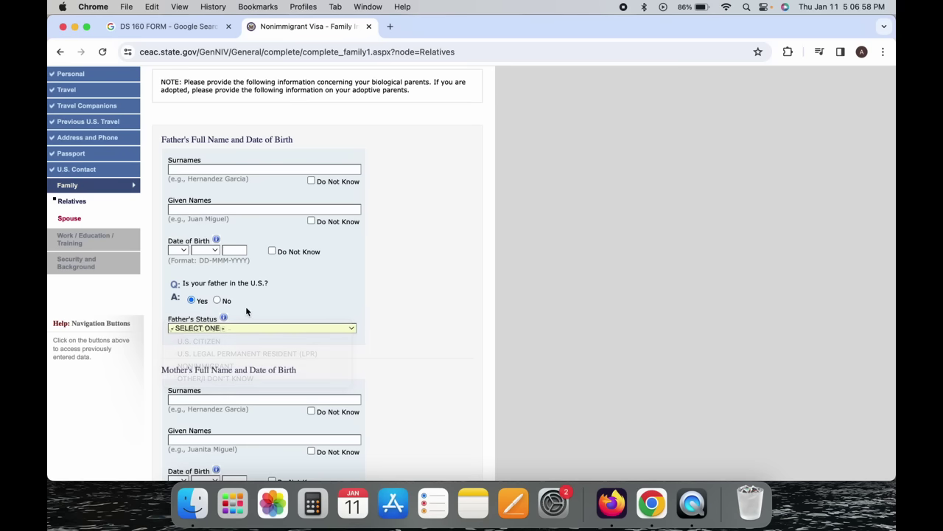
click(217, 301)
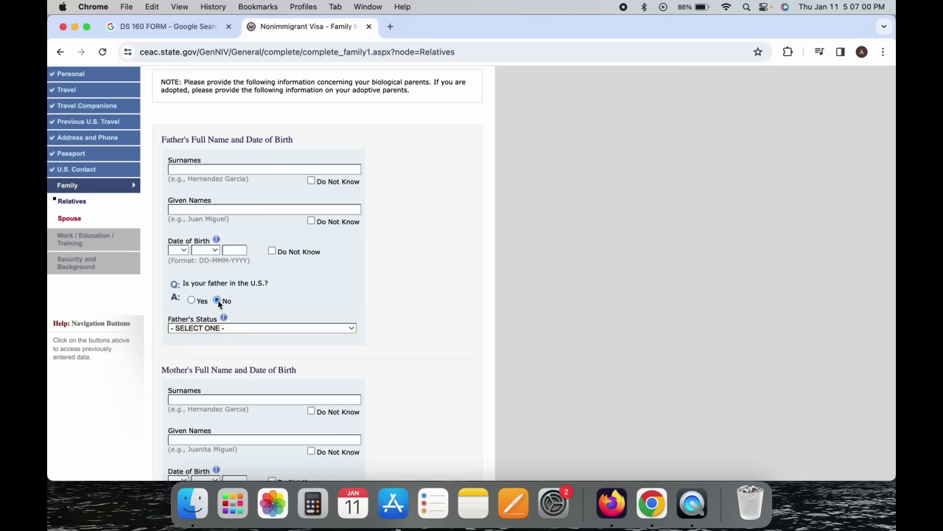
Answer No to having immediate relatives in the U.S., leaving relationship and status unset.
scroll(248, 312, down, 5)
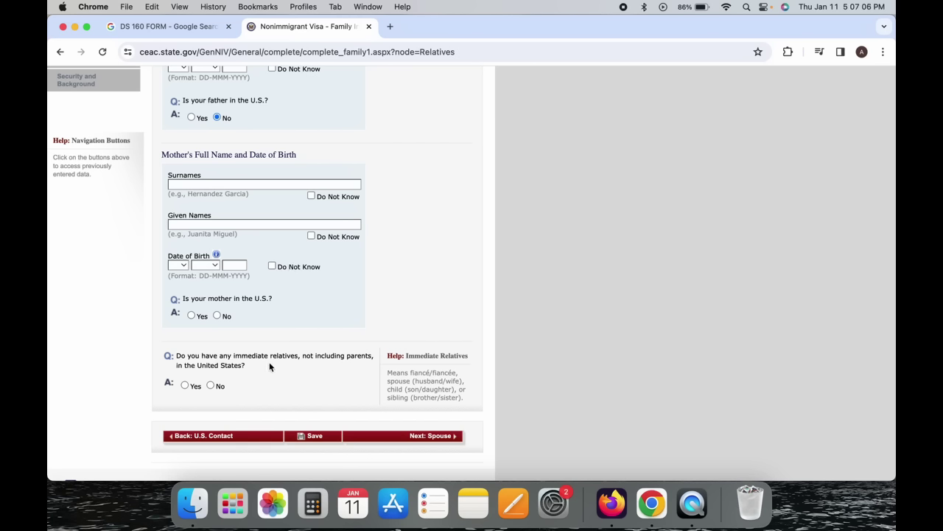
triple_click(295, 351)
click(300, 352)
click(185, 385)
scroll(184, 384, down, 5)
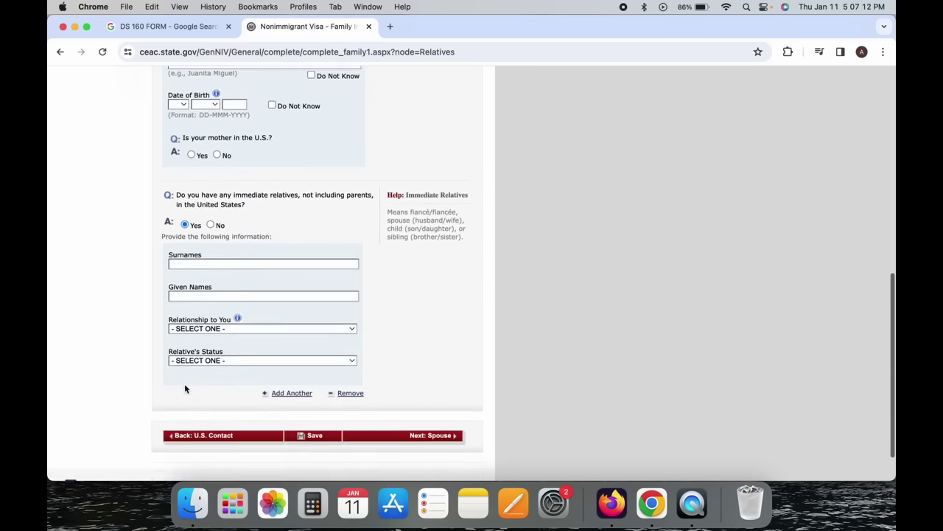
scroll(185, 389, down, 1)
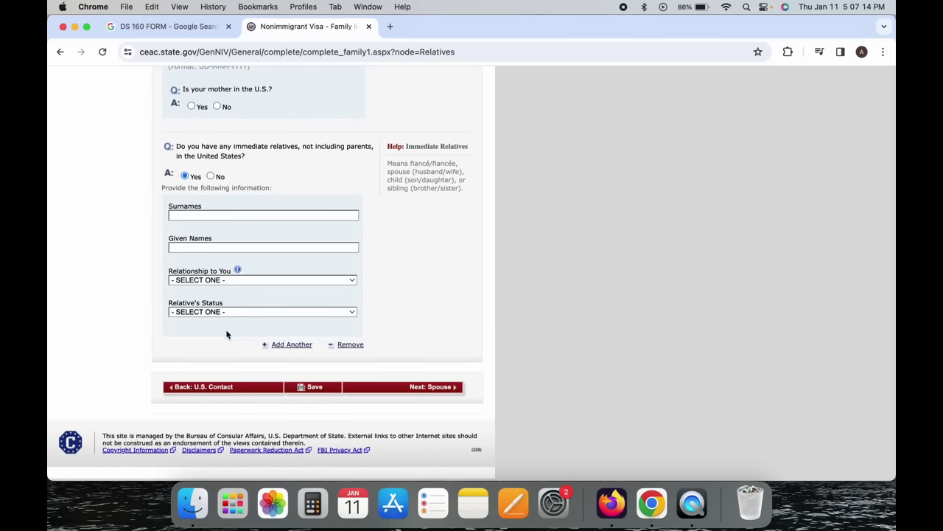
click(238, 279)
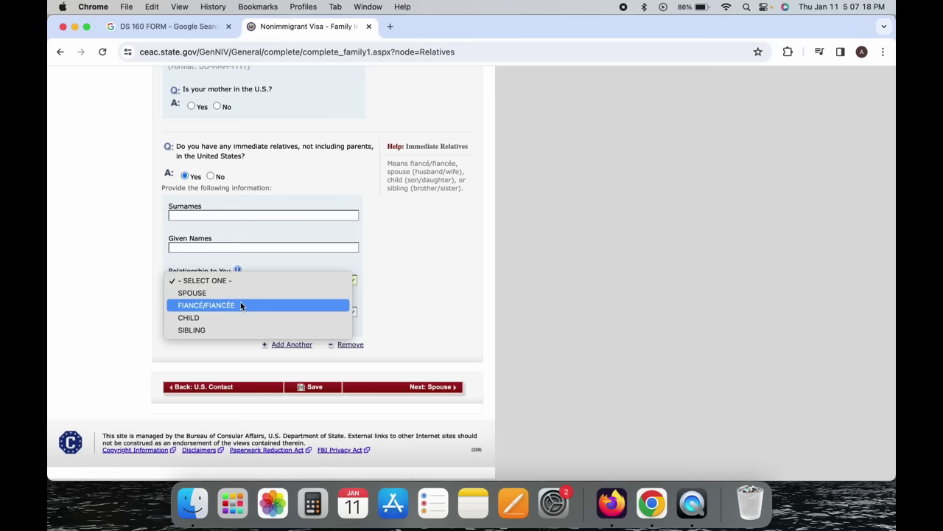
click(124, 328)
click(205, 310)
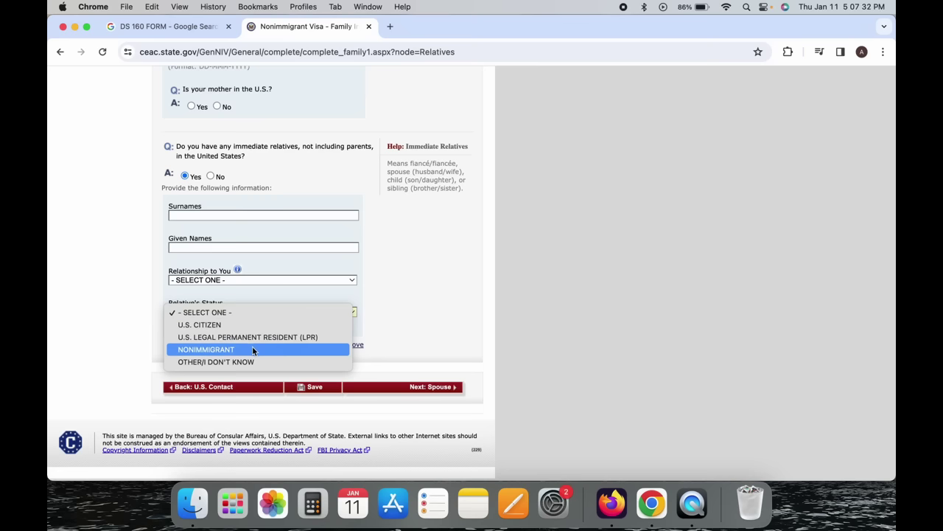
click(89, 339)
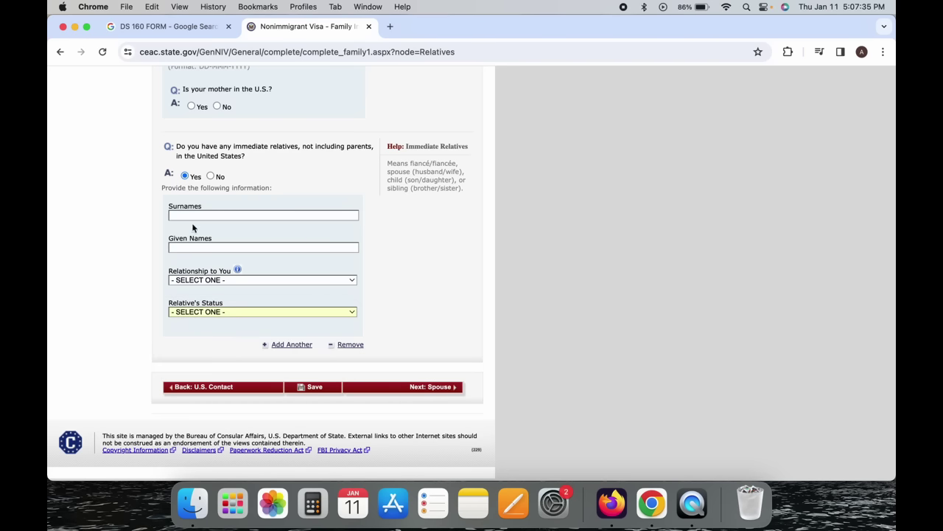
click(212, 177)
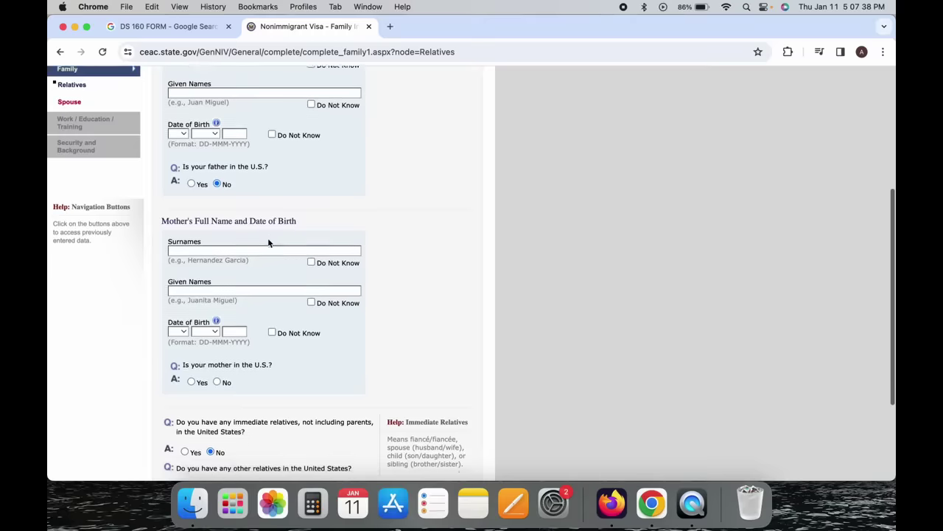
scroll(268, 237, up, 5)
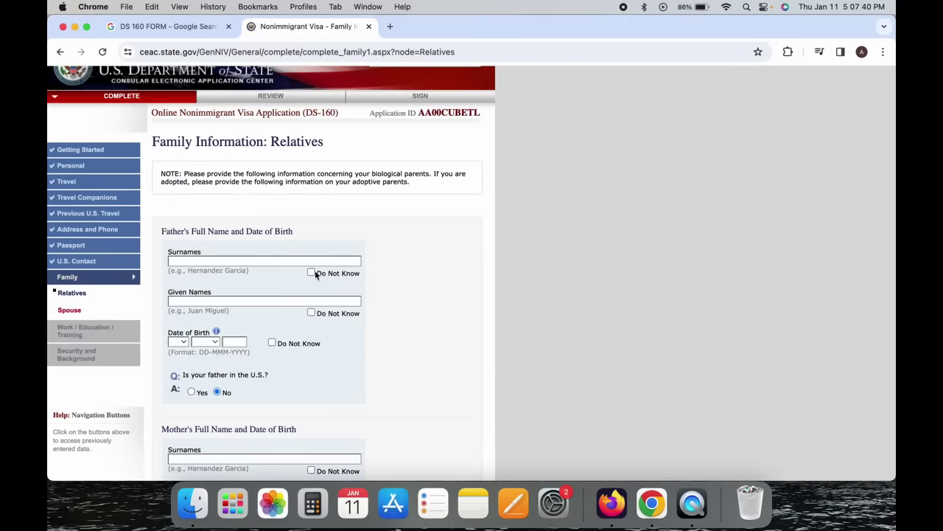
Mark the father's and mother's surnames and given names as Do Not Know.
click(311, 273)
click(312, 313)
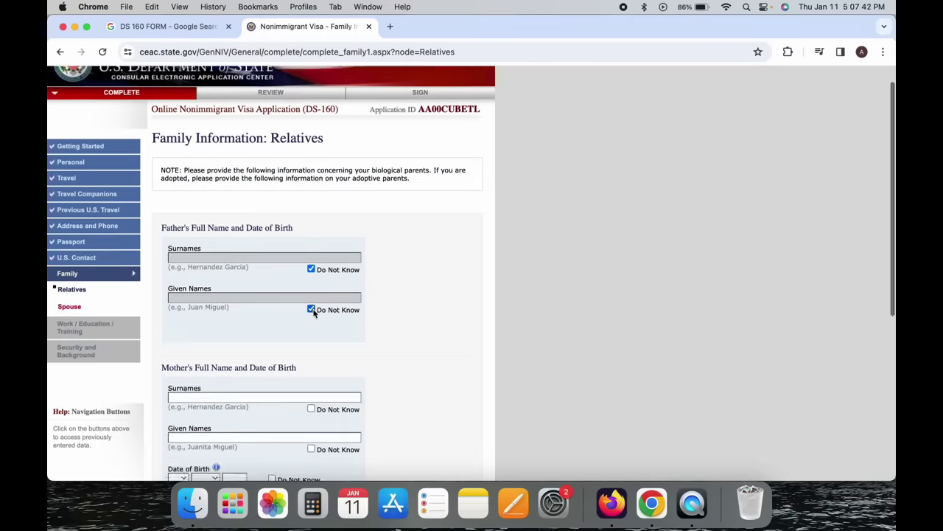
scroll(313, 312, down, 3)
click(311, 293)
click(311, 335)
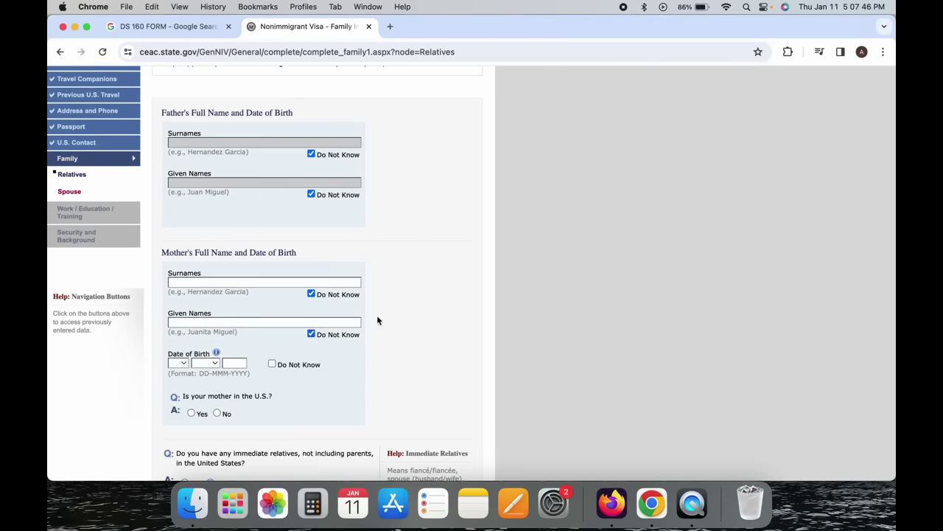
Answer No to other U.S. relatives and continue to the Spouse page.
scroll(413, 314, down, 3)
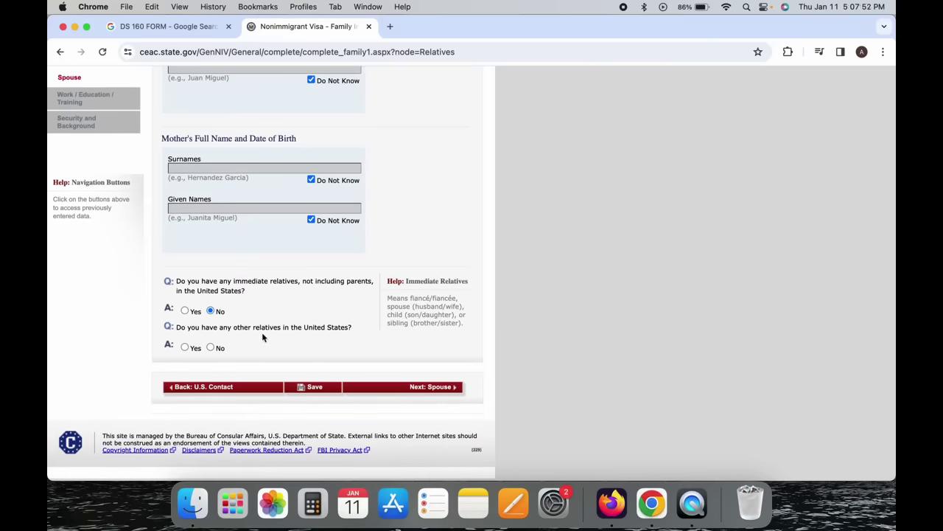
click(212, 348)
scroll(446, 383, up, 4)
scroll(444, 371, down, 4)
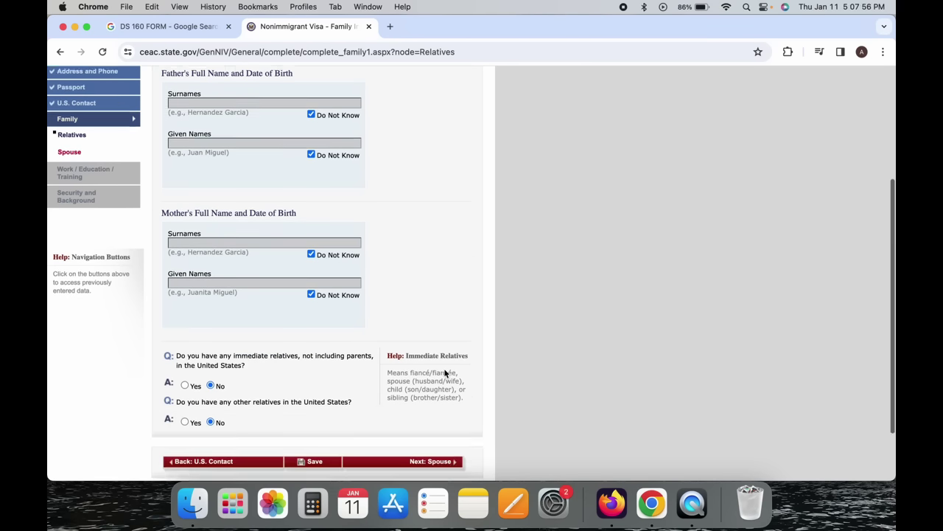
click(441, 391)
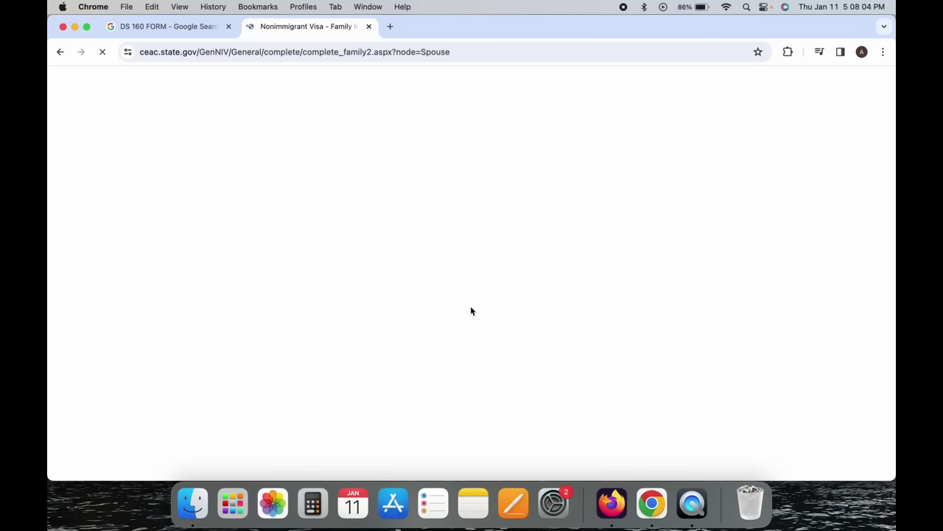
Visit the spouse's surname and given-names fields and open then close the nationality list.
scroll(471, 310, down, 2)
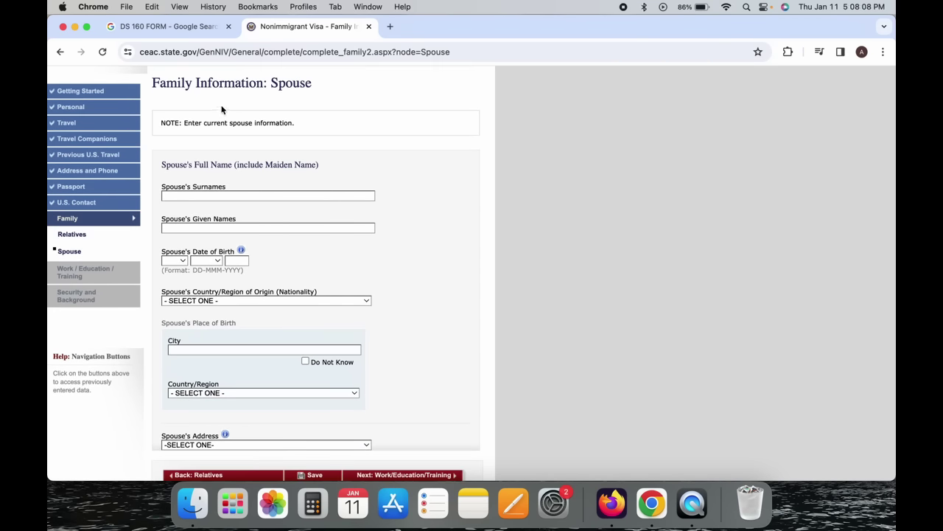
click(205, 195)
click(208, 229)
click(229, 198)
click(233, 226)
click(228, 303)
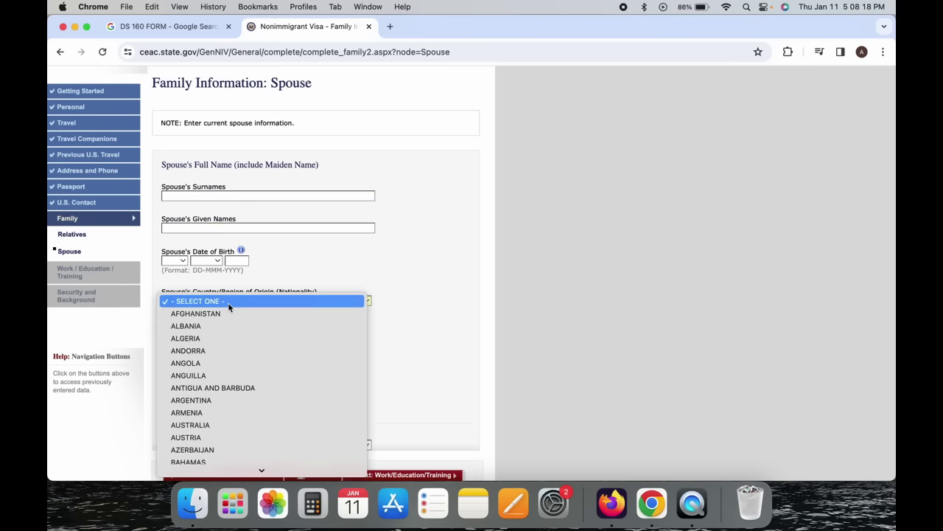
click(294, 287)
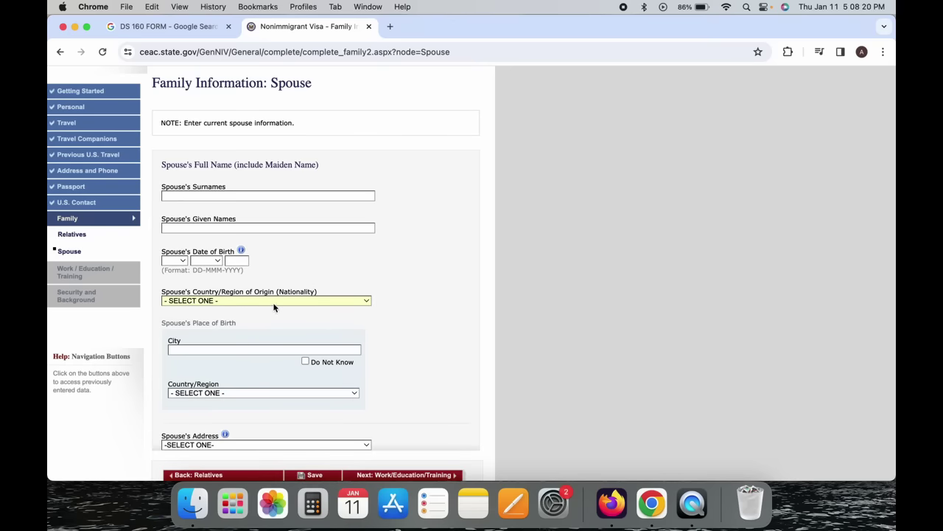
Mark the spouse's birth city as Do Not Know and view the address choices without picking.
scroll(267, 396, down, 2)
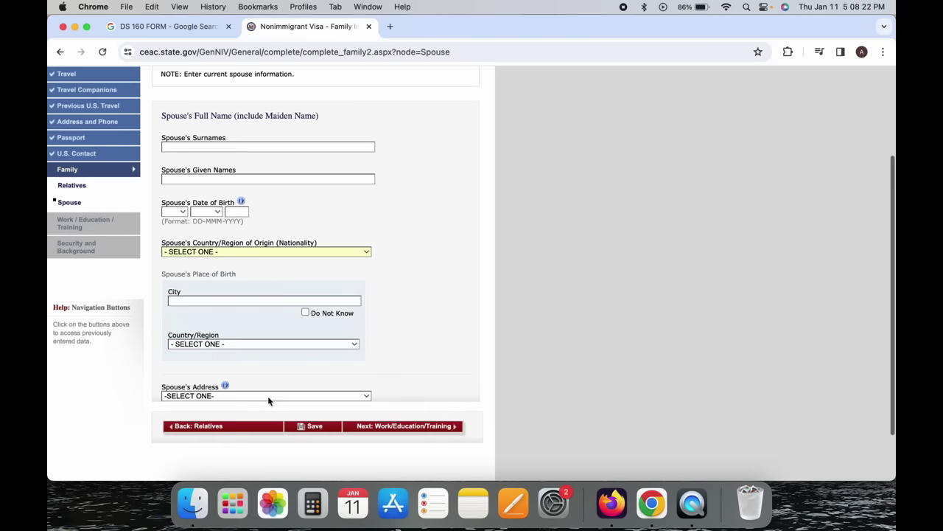
scroll(268, 396, up, 3)
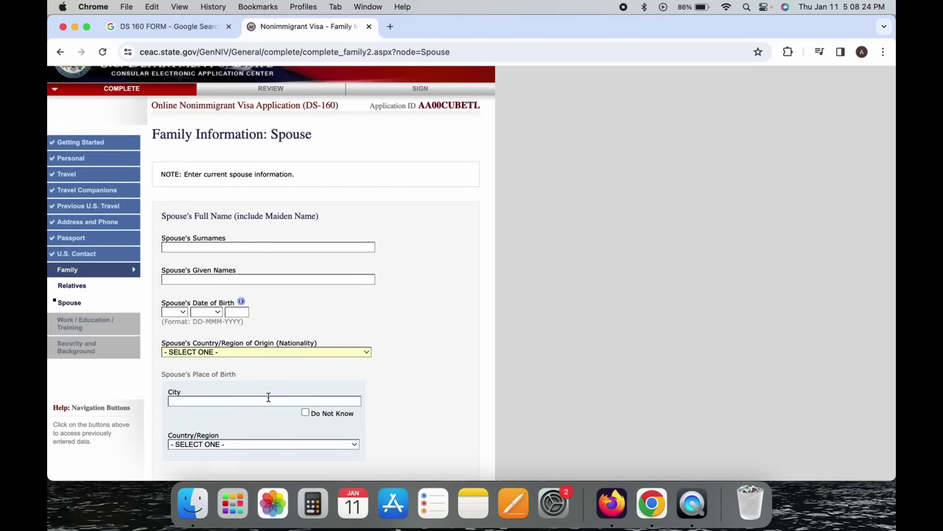
scroll(268, 396, down, 2)
scroll(312, 306, down, 4)
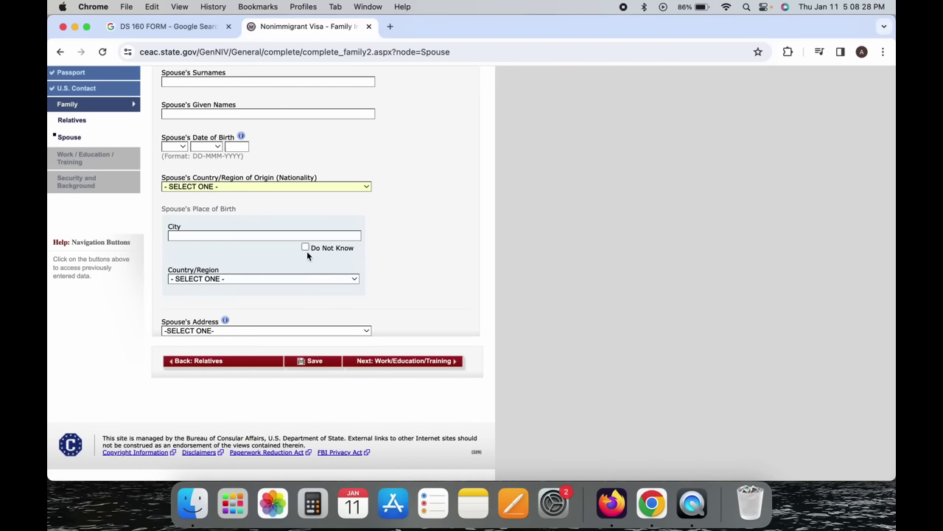
click(305, 248)
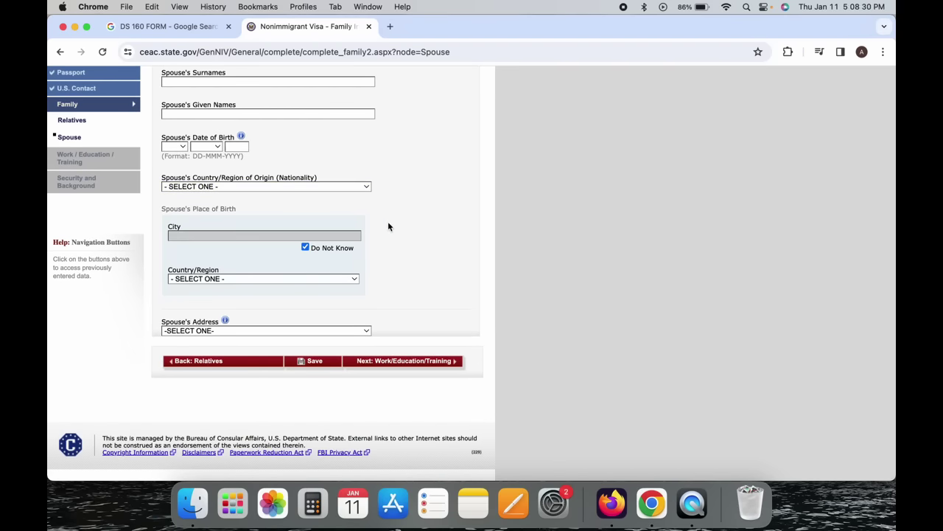
scroll(389, 226, up, 3)
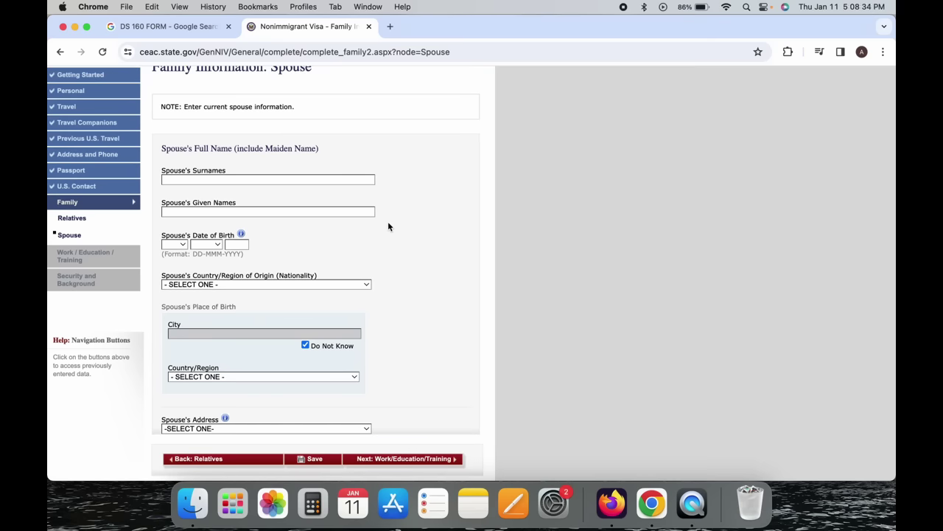
scroll(388, 226, up, 2)
scroll(388, 226, down, 5)
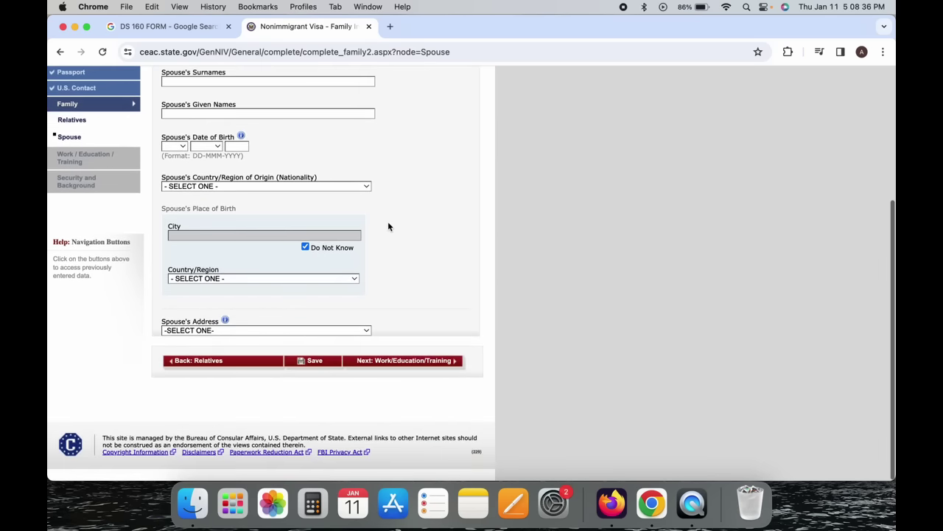
click(293, 330)
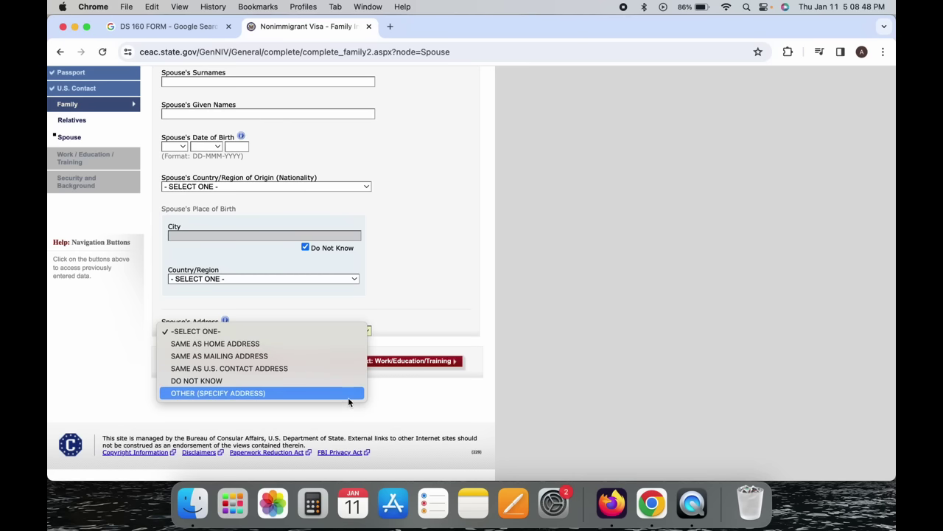
click(370, 400)
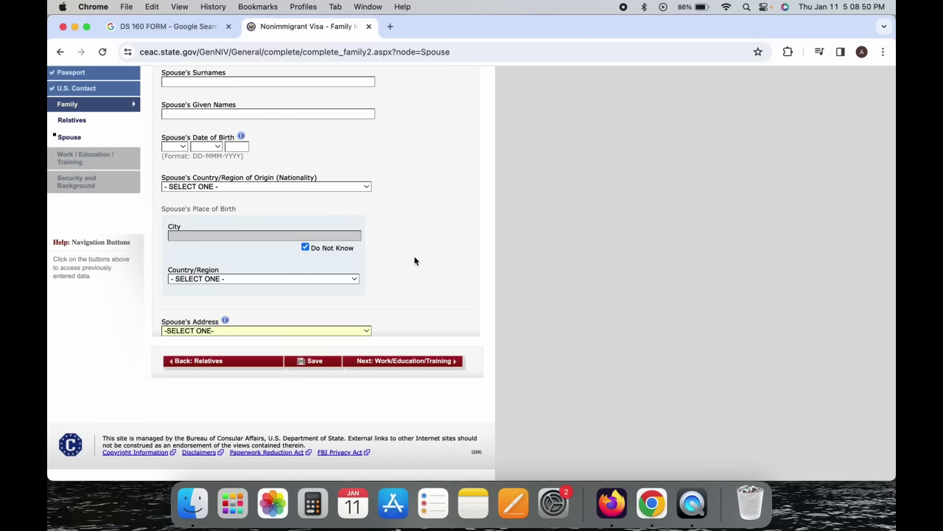
Recheck the nationality list unchanged and attempt to continue to Work/Education/Training.
scroll(415, 261, up, 3)
scroll(414, 260, down, 1)
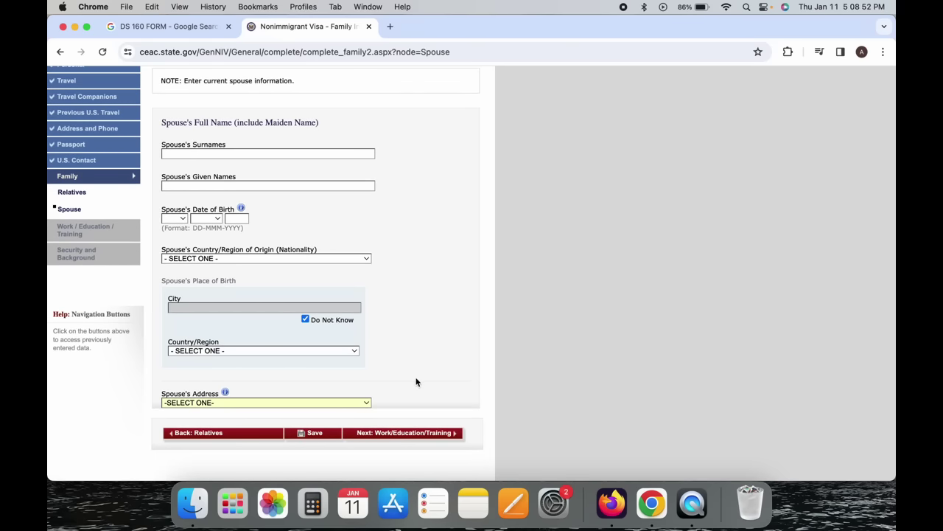
click(329, 258)
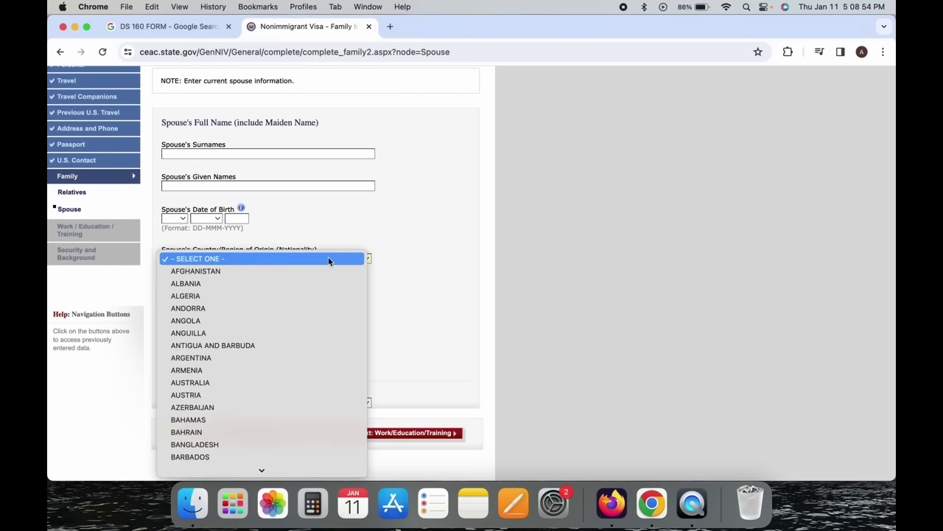
click(393, 246)
scroll(396, 248, down, 2)
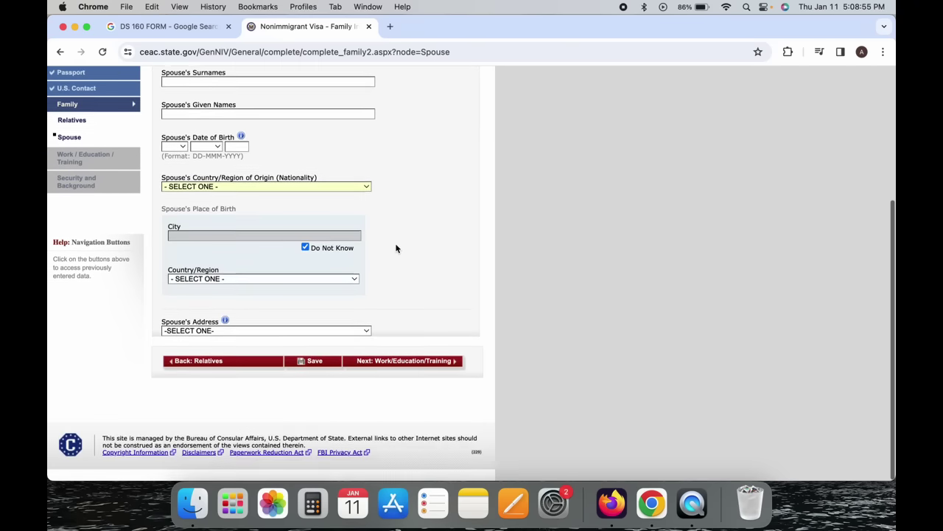
click(419, 367)
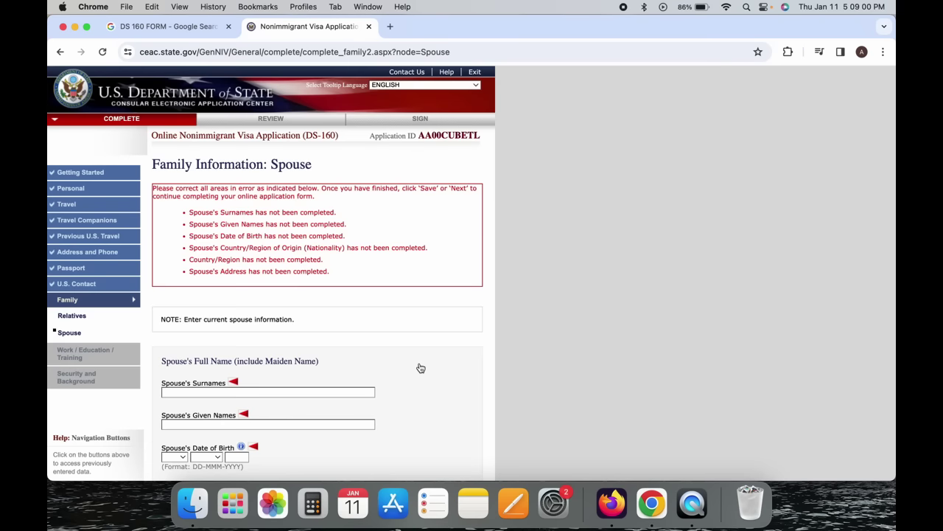
Enter the spouse's surname and given names, and birth date 01 JAN 1991.
scroll(420, 368, down, 5)
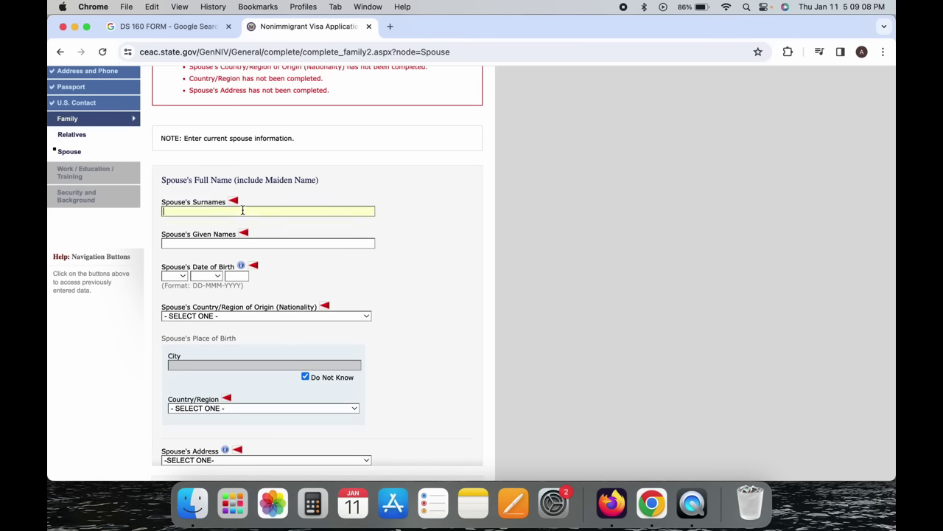
key(Tab)
key(Tab)
click(174, 275)
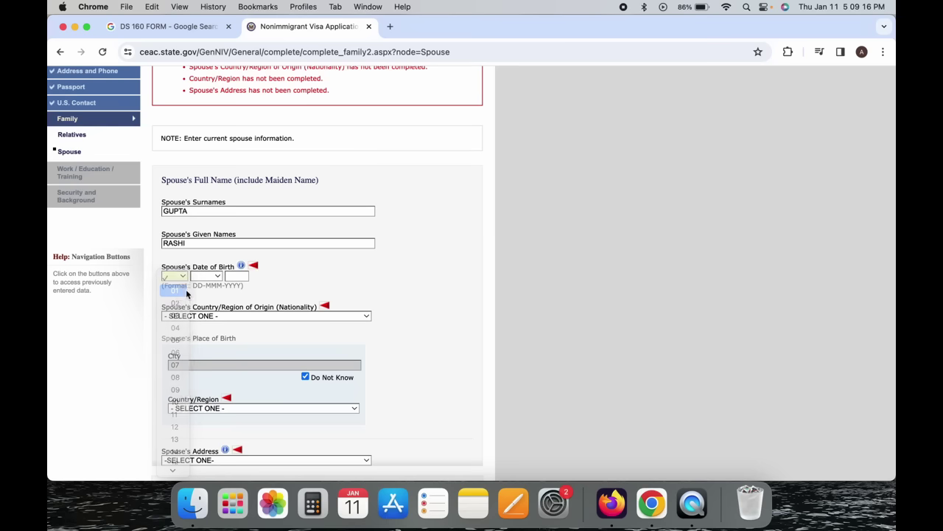
click(175, 290)
click(205, 275)
click(205, 275)
click(236, 277)
text(1991)
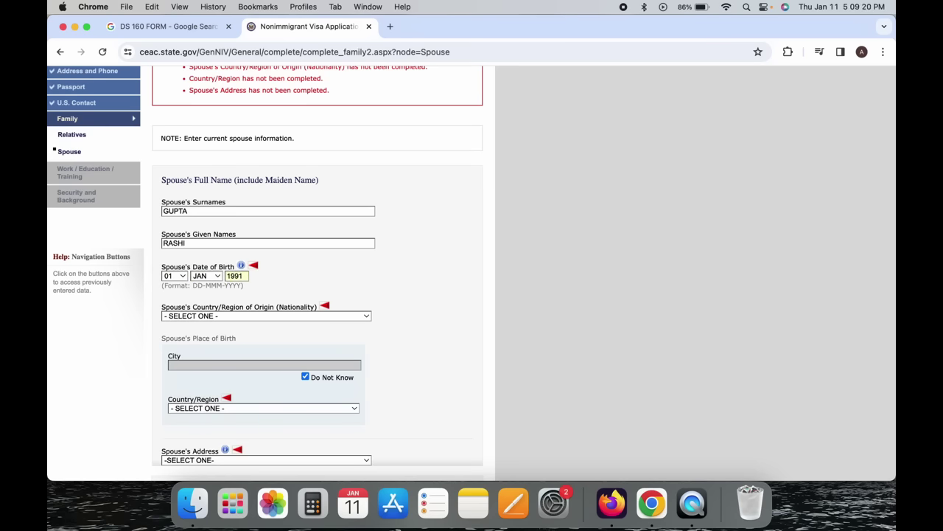
Set the spouse's nationality to INDIA and birthplace country to IN THE AIR.
scroll(216, 286, down, 1)
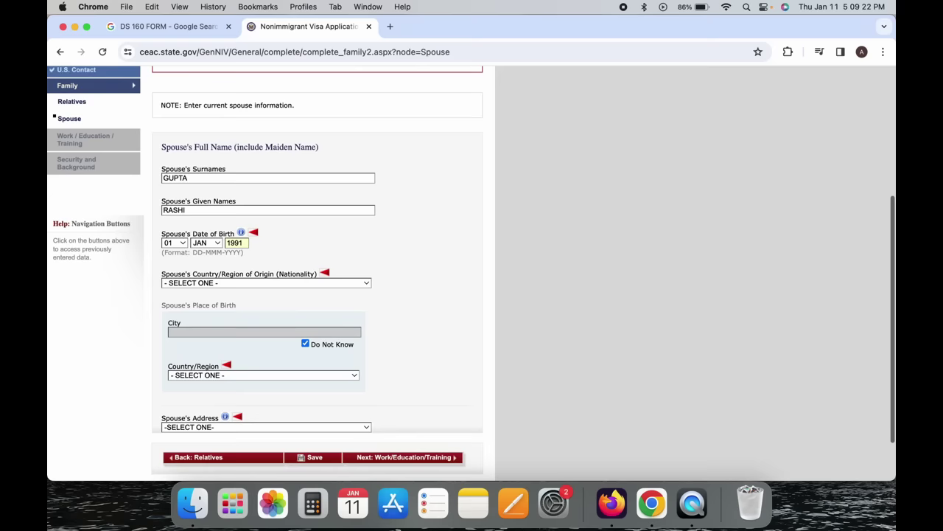
click(216, 283)
key(i)
key(n)
key(Return)
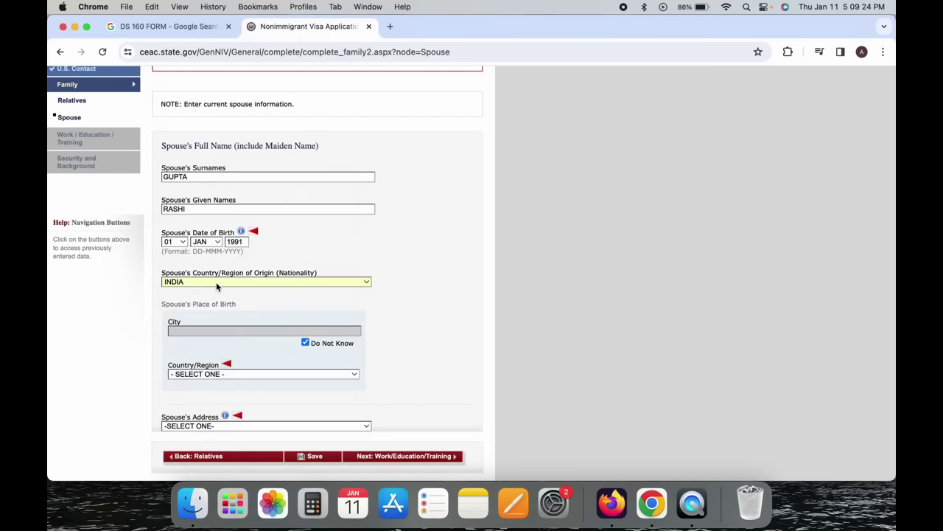
scroll(216, 286, down, 2)
click(216, 312)
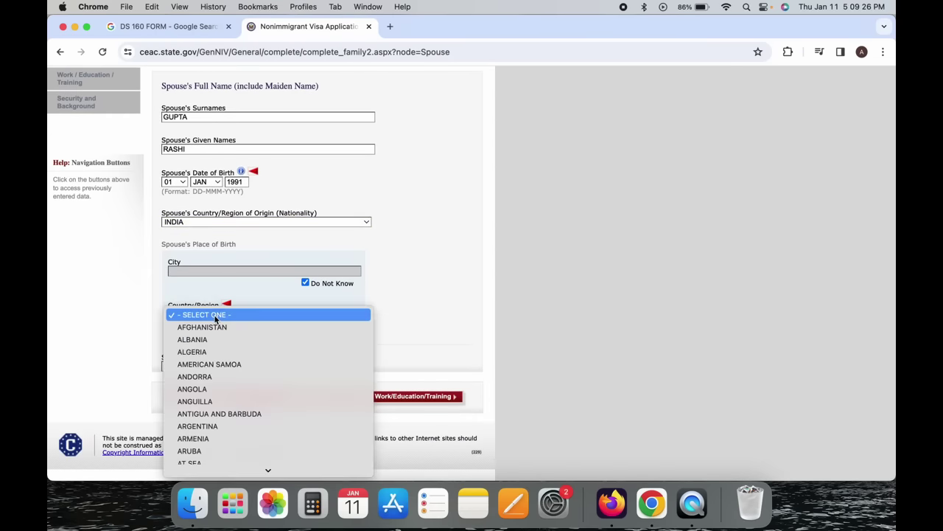
key(i)
key(n)
key(Return)
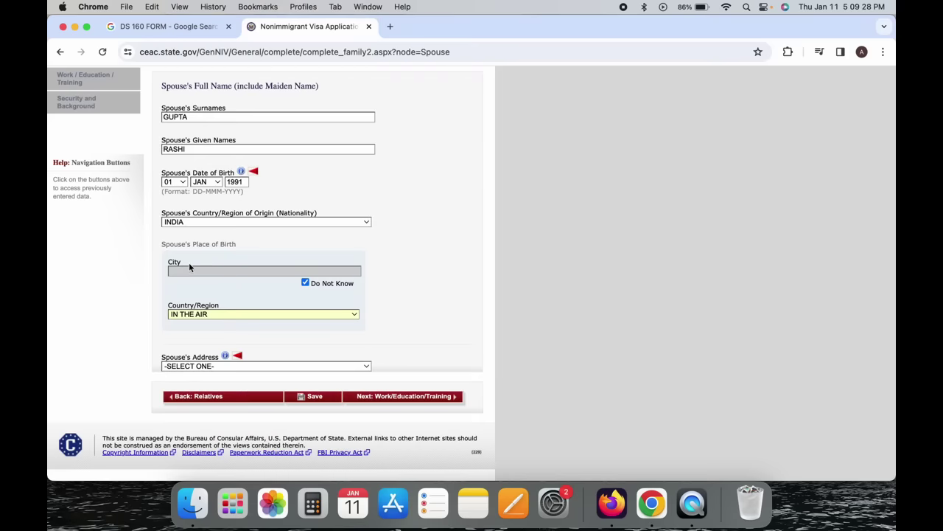
Set the spouse's address to SAME AS HOME ADDRESS and continue to Work/Education/Training.
click(241, 367)
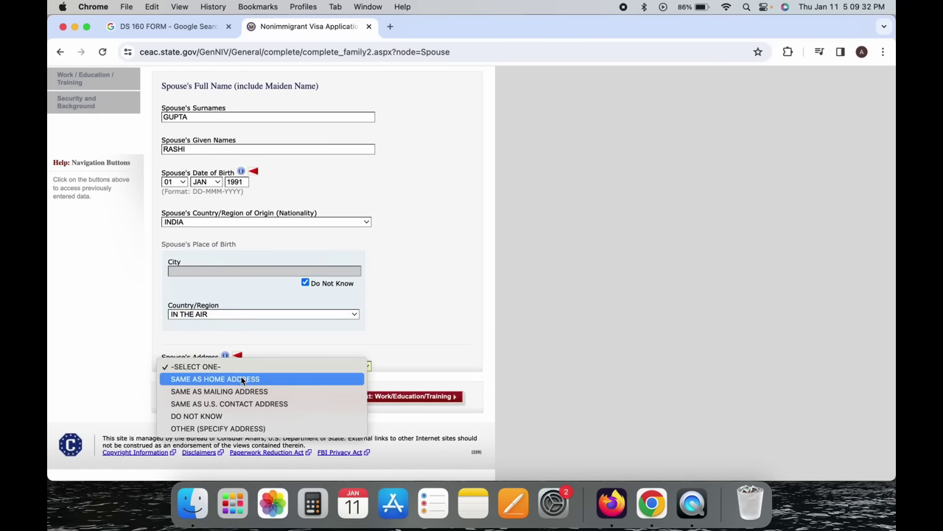
click(242, 379)
scroll(422, 357, up, 3)
scroll(422, 358, down, 3)
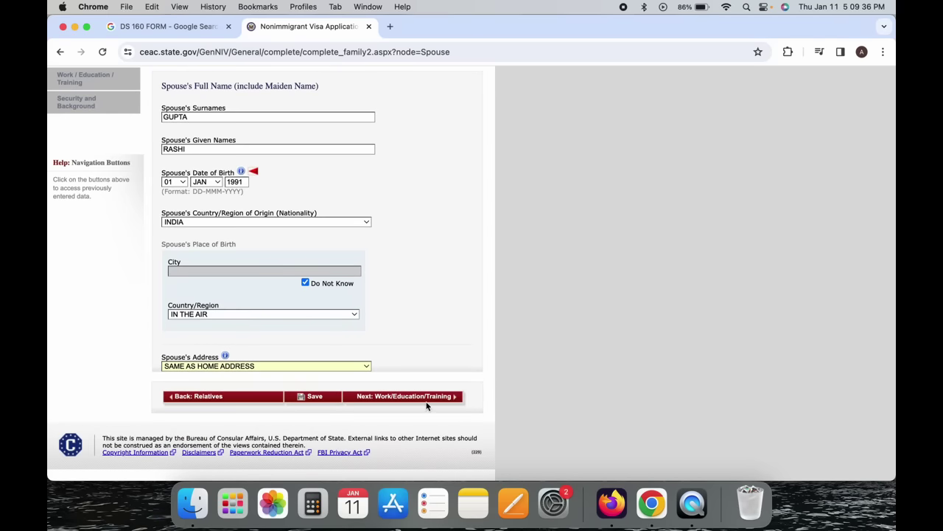
click(427, 400)
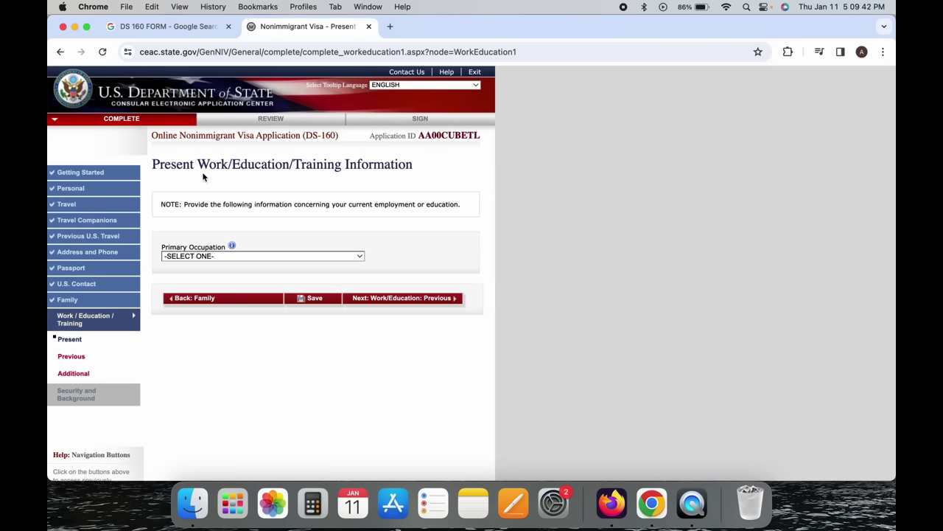
Highlight the Work/Education/Training part of the page heading.
drag(209, 165, 342, 171)
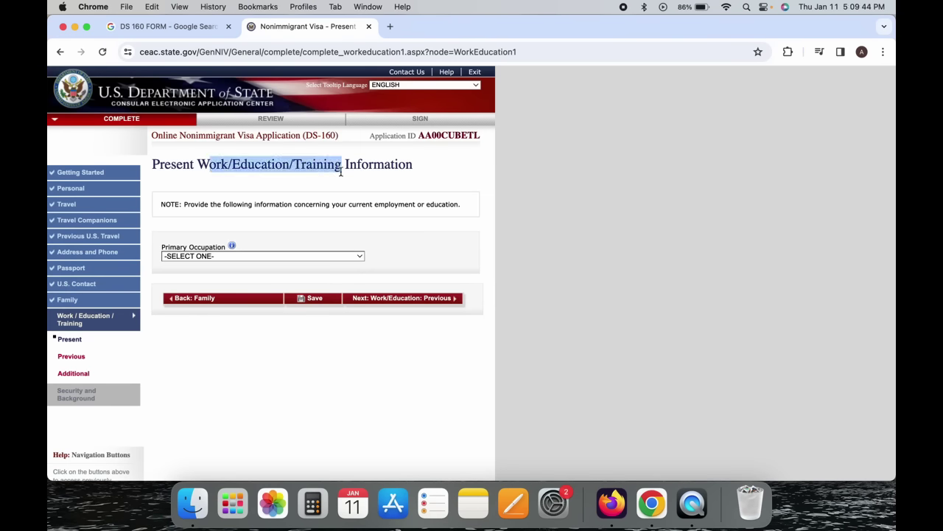
click(341, 172)
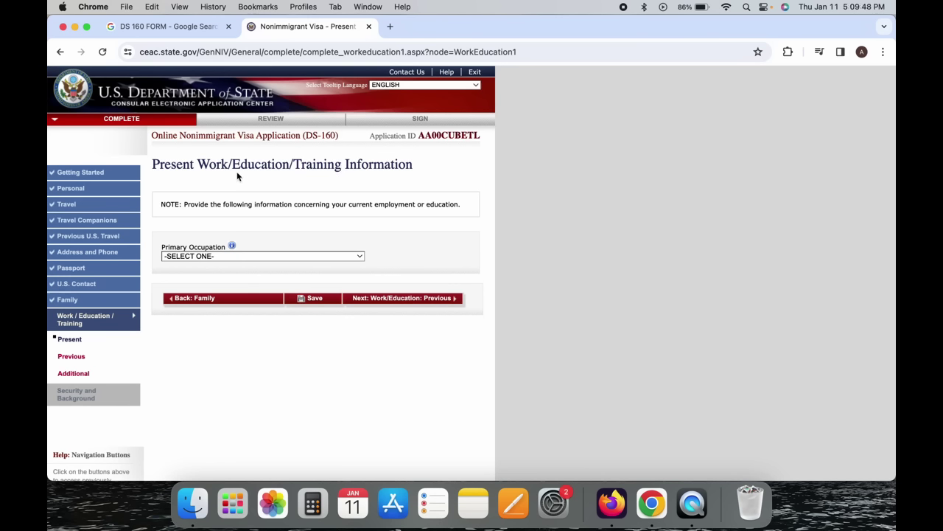
click(200, 164)
drag(199, 163, 327, 169)
Choose BUSINESS from the Primary Occupation dropdown.
click(232, 254)
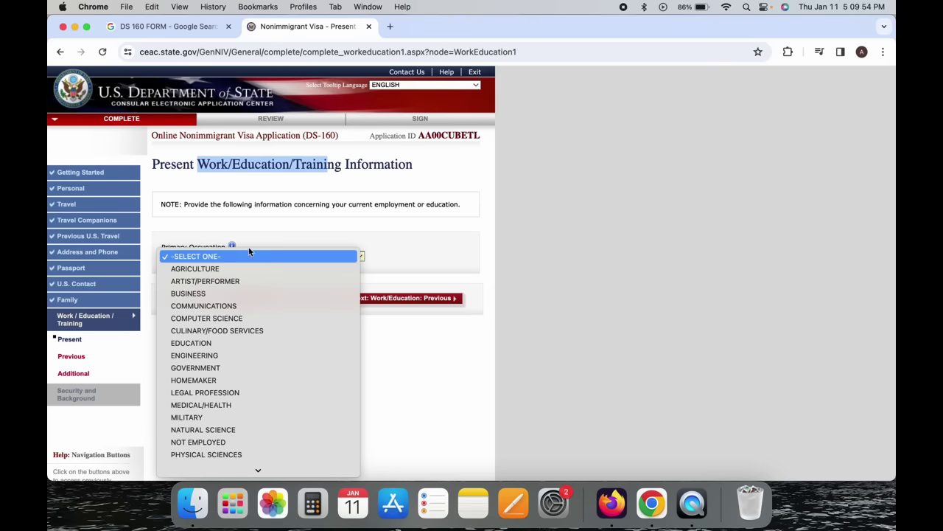
click(236, 256)
click(258, 258)
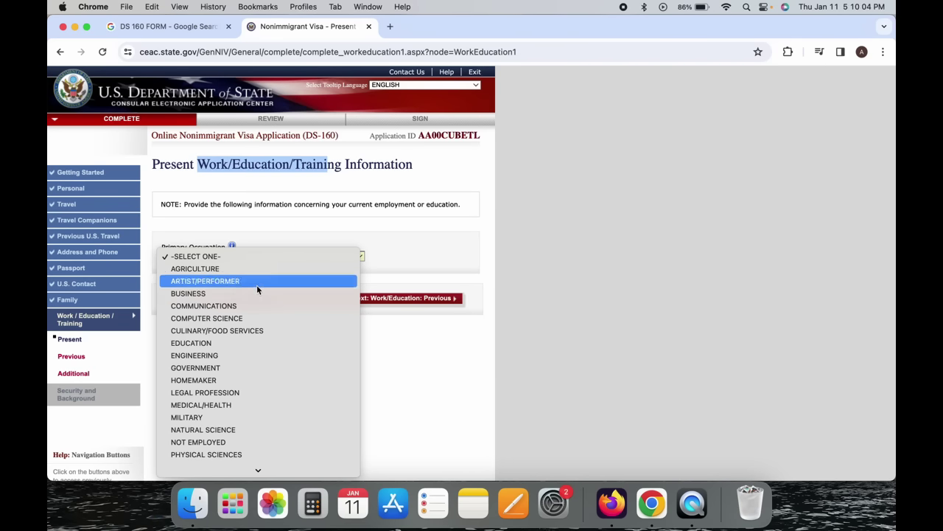
scroll(257, 315, down, 3)
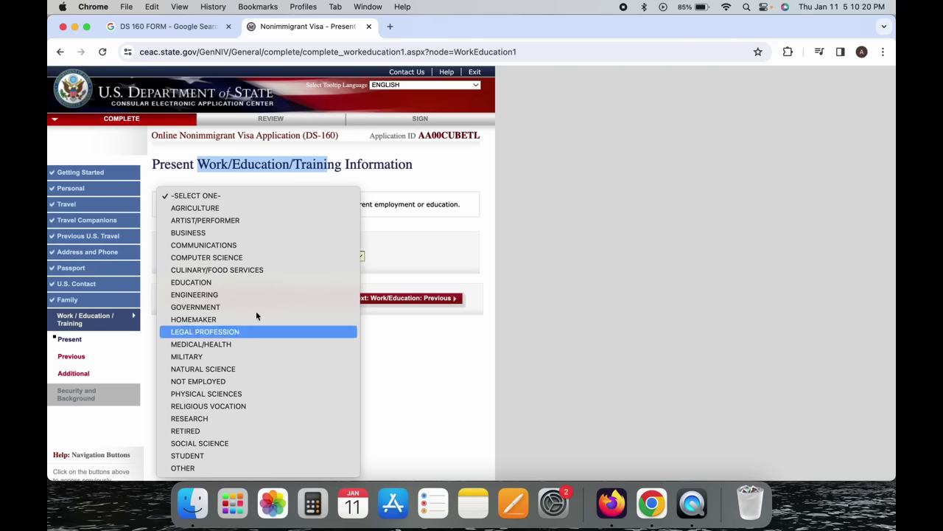
click(269, 233)
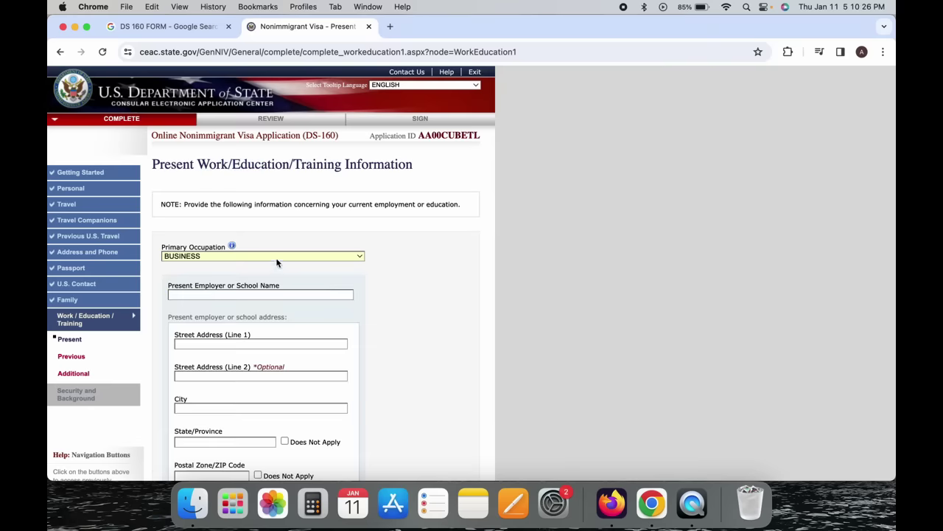
Change the primary occupation from BUSINESS to OTHER.
click(277, 260)
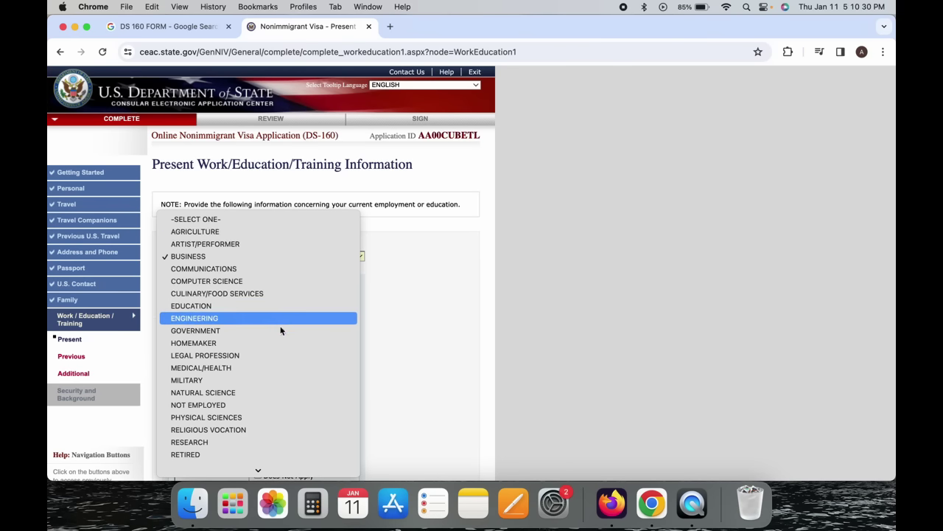
scroll(279, 330, down, 2)
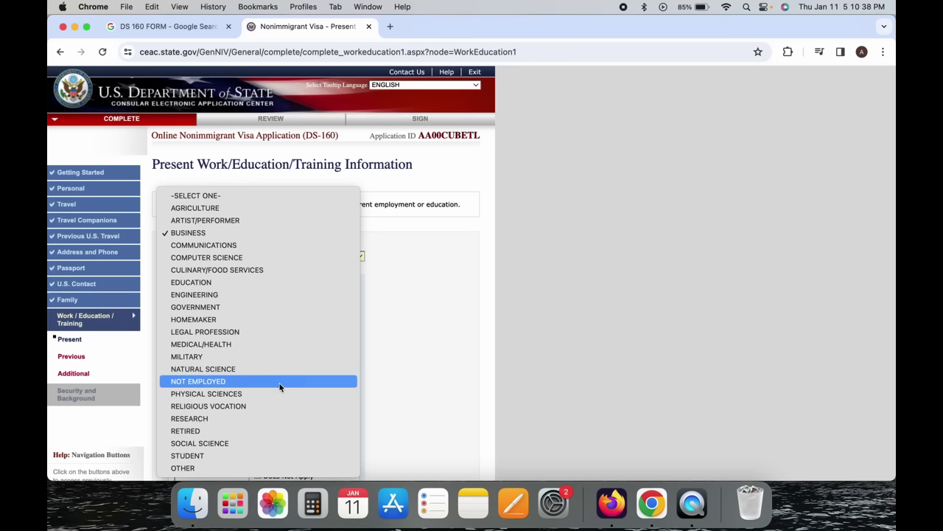
click(268, 467)
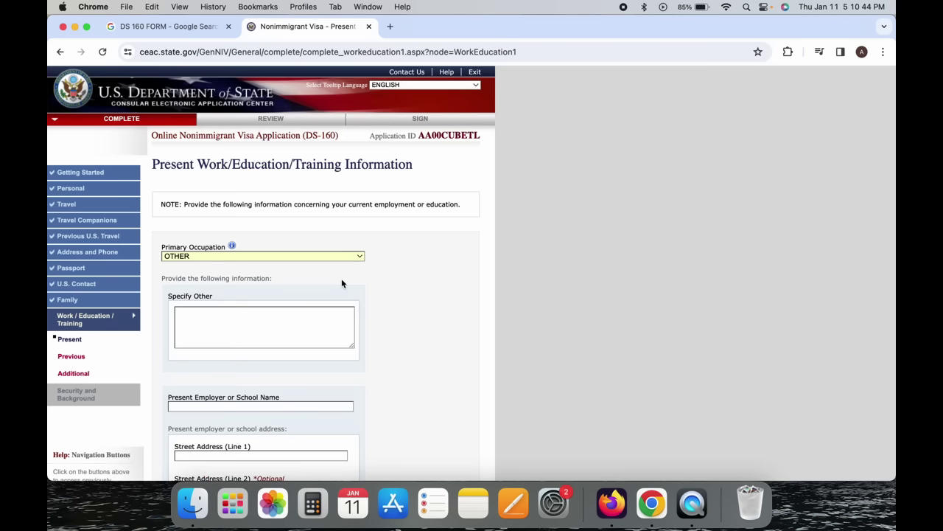
scroll(342, 283, down, 1)
Leave Specify Other and employer name blank while scrolling through the employer fields.
click(200, 270)
click(395, 291)
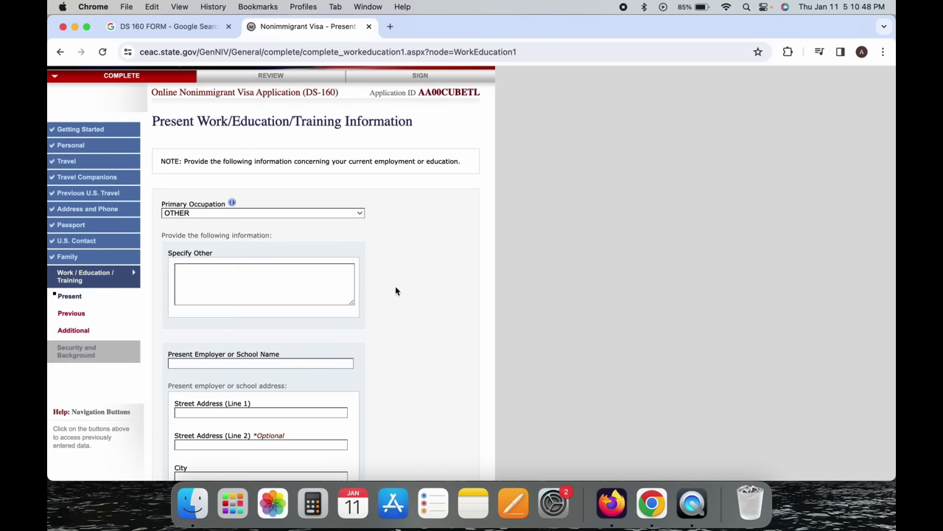
scroll(396, 291, down, 2)
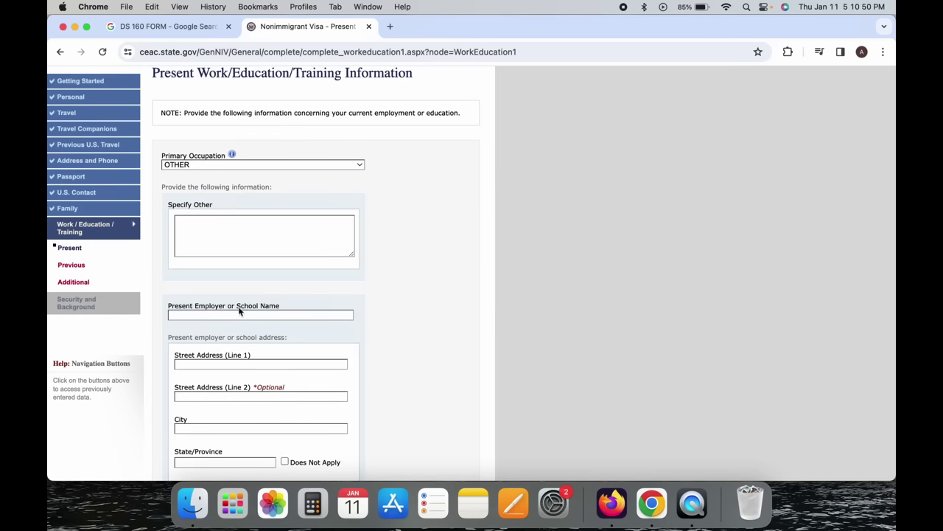
click(238, 315)
scroll(238, 318, down, 2)
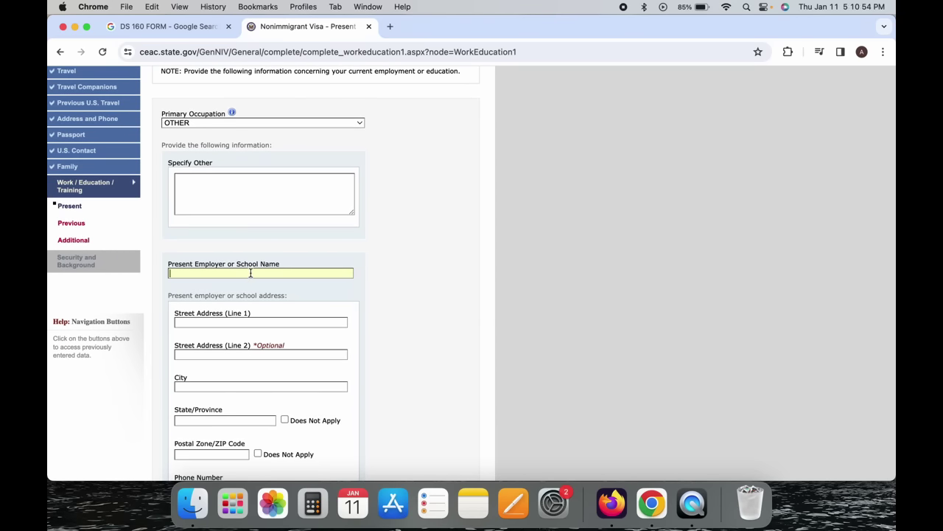
scroll(245, 338, down, 6)
scroll(244, 338, up, 5)
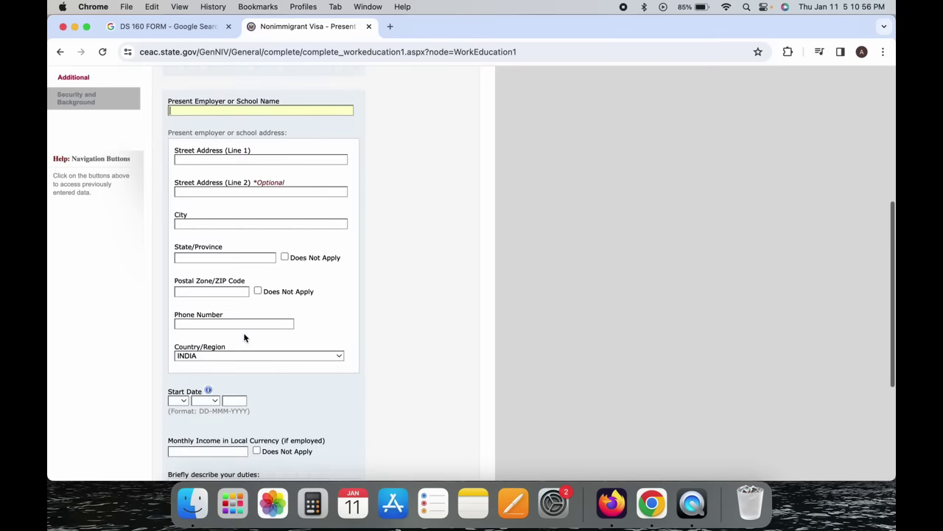
scroll(245, 338, down, 9)
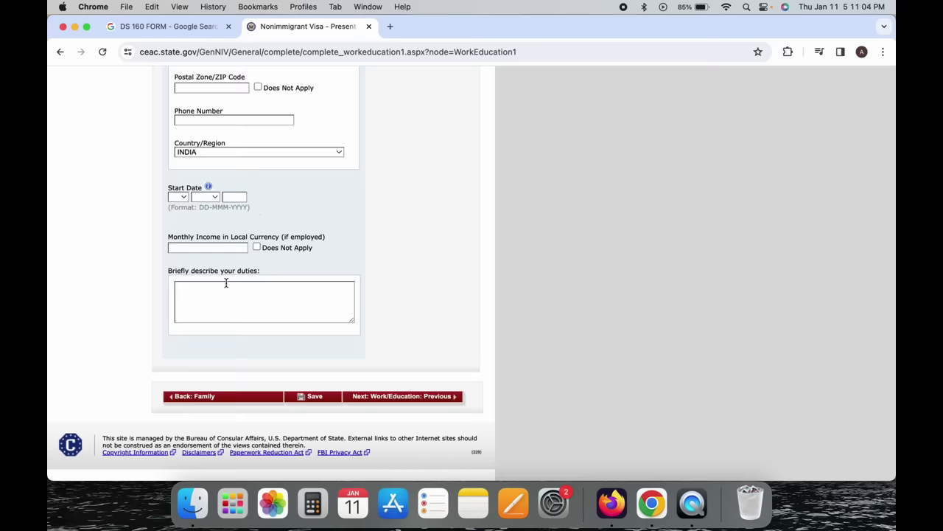
scroll(452, 270, up, 10)
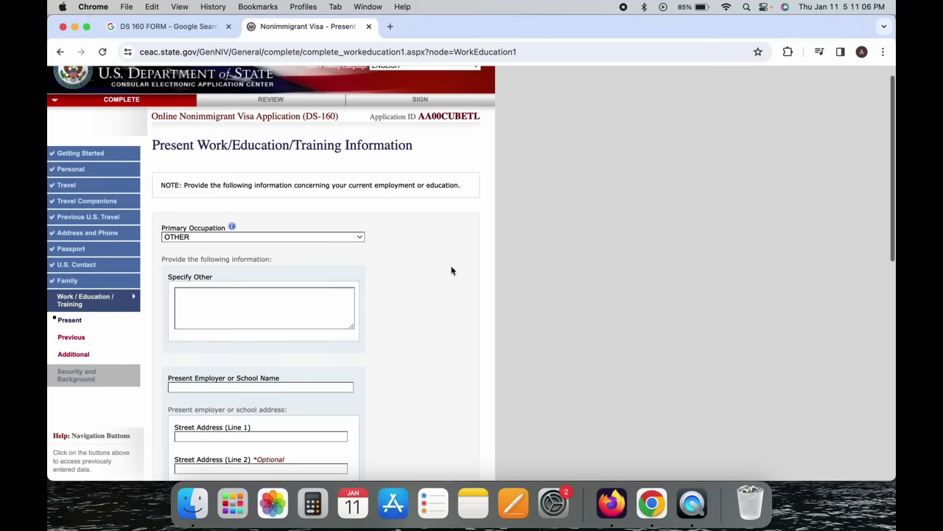
Set primary occupation to NOT EMPLOYED and explain it as 'WANT TO GO TO USA'.
click(316, 236)
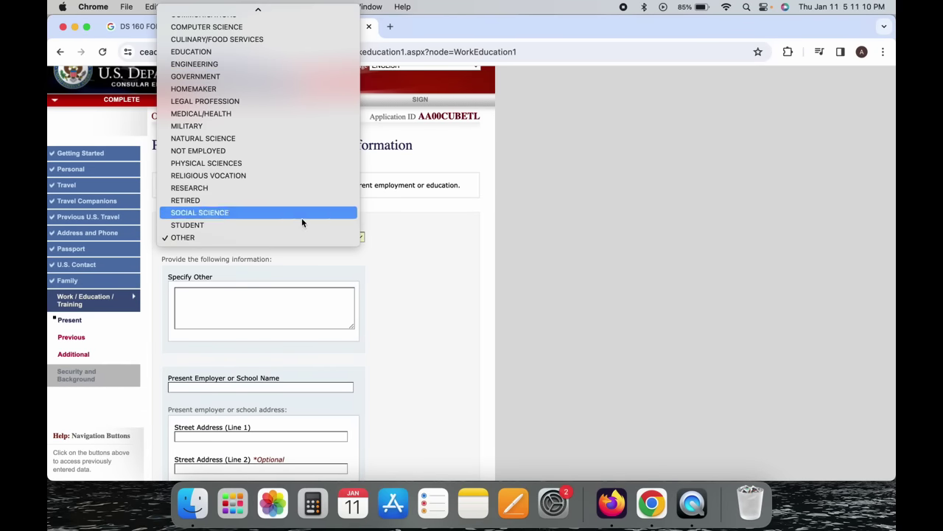
click(306, 150)
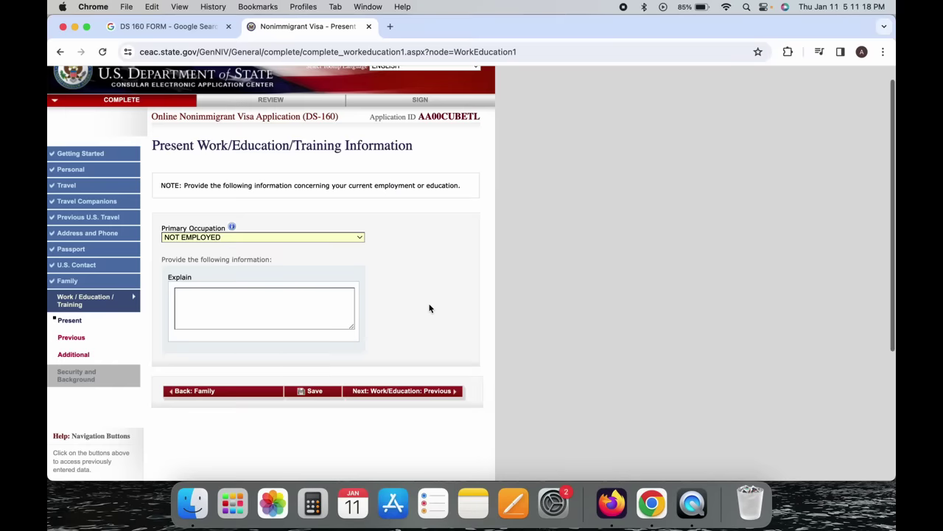
click(267, 255)
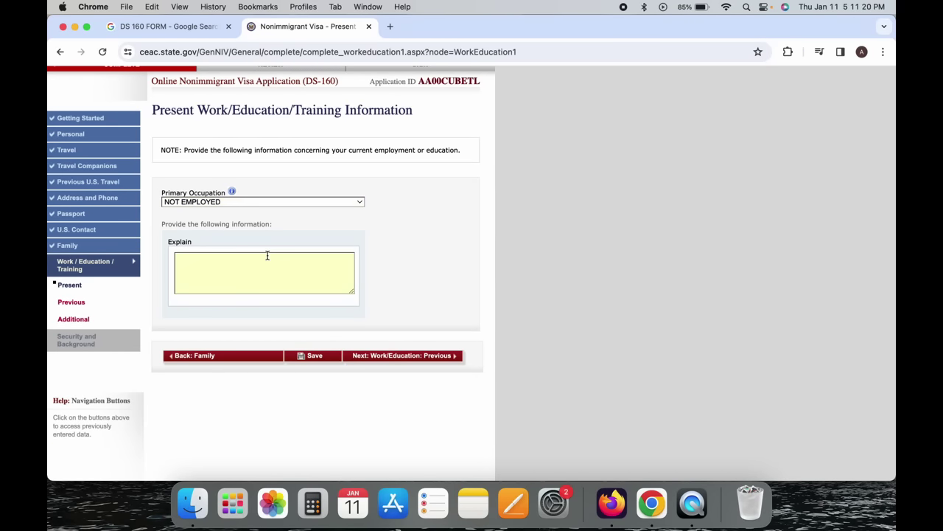
click(442, 357)
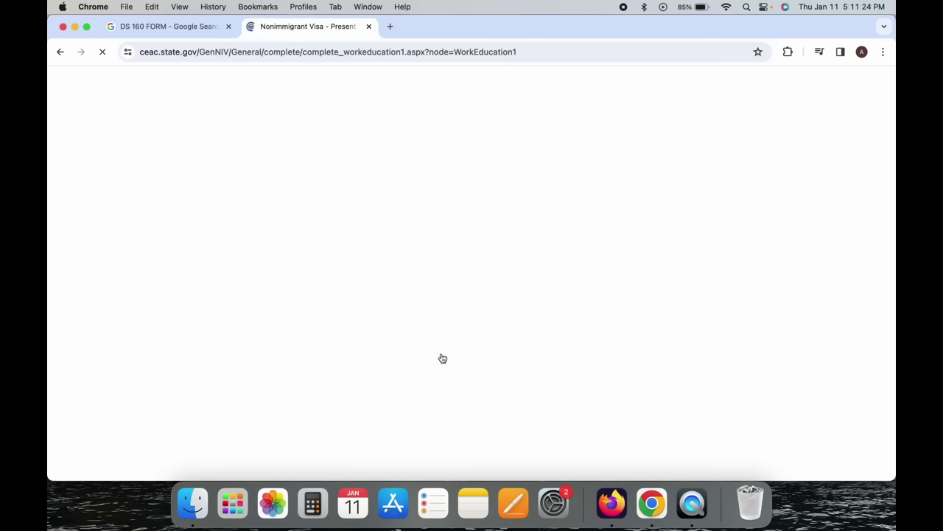
scroll(442, 358, down, 1)
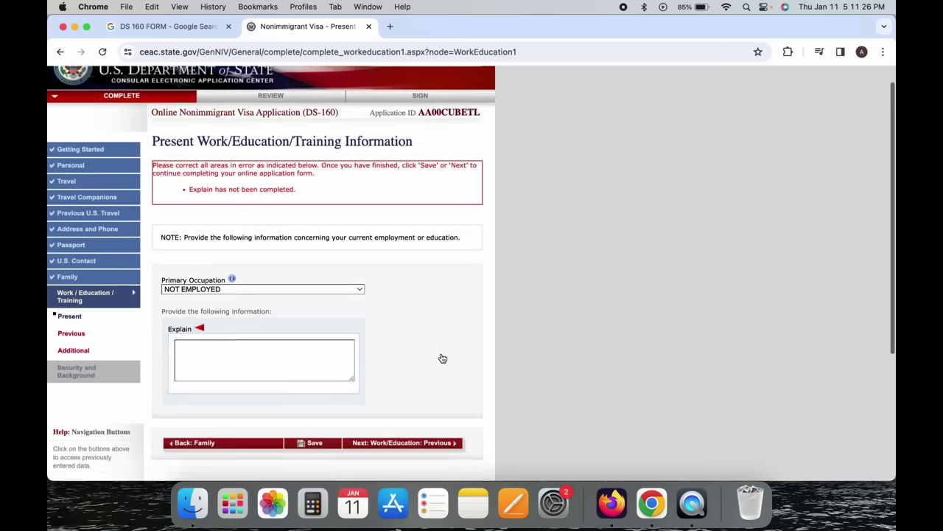
click(294, 355)
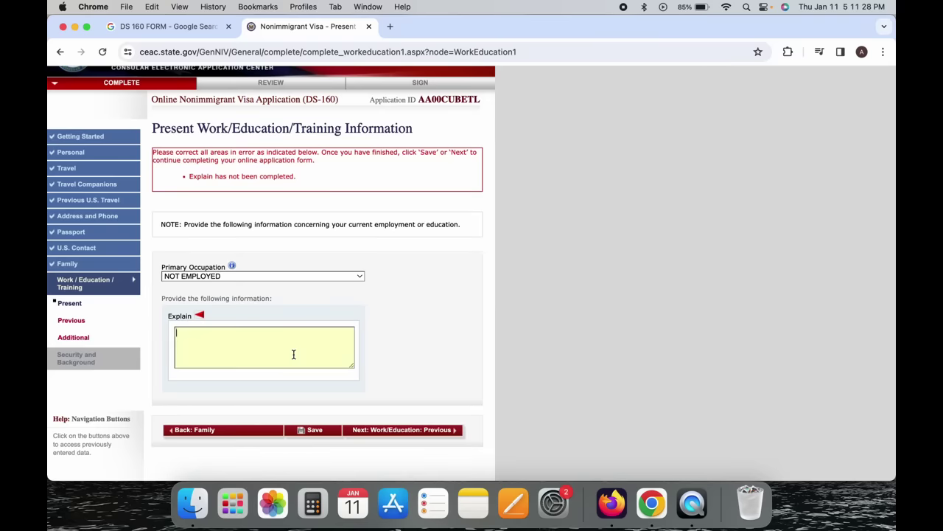
text(WANT TO GO TO USA)
Move to Previous Work/Education and answer No to having been previously employed.
click(435, 432)
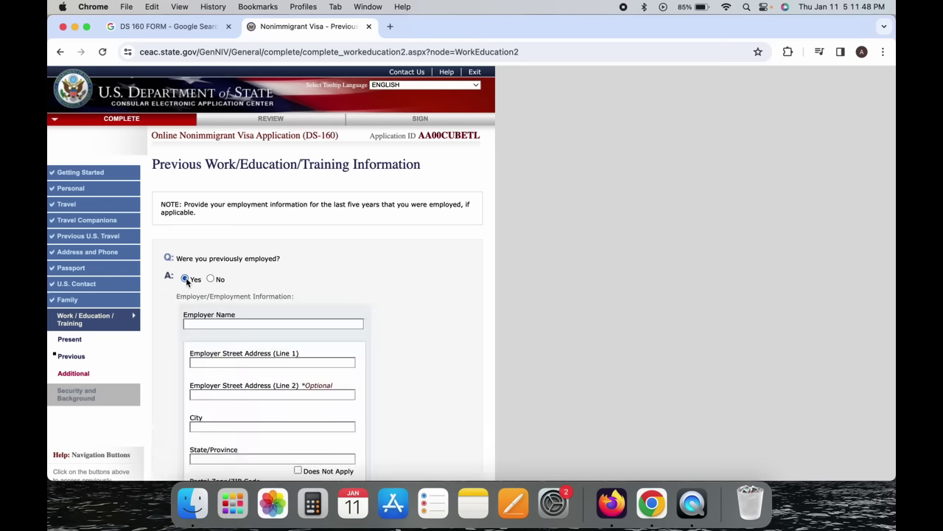
scroll(284, 288, down, 3)
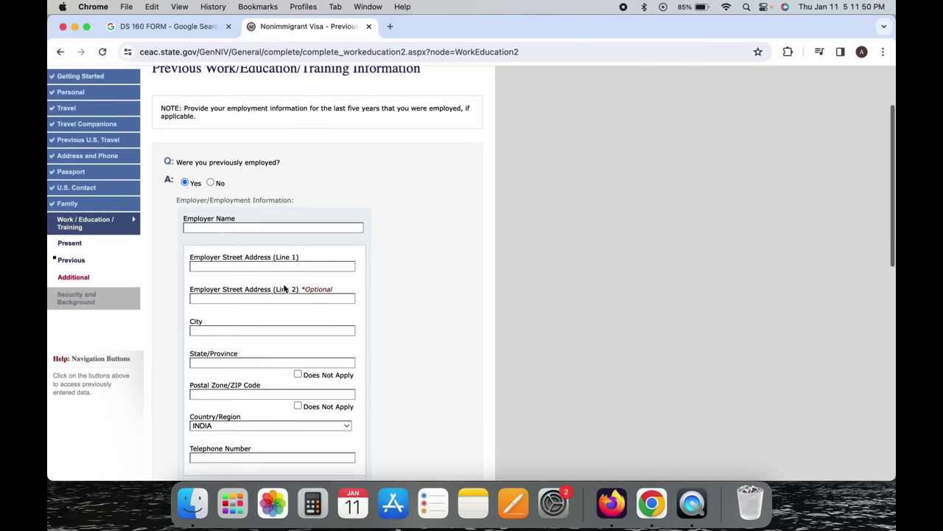
scroll(259, 424, down, 4)
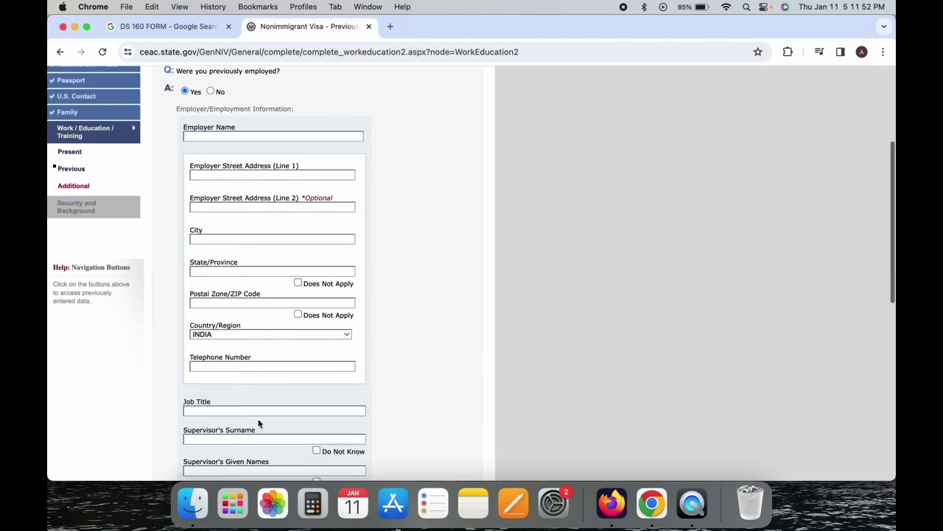
scroll(259, 424, down, 7)
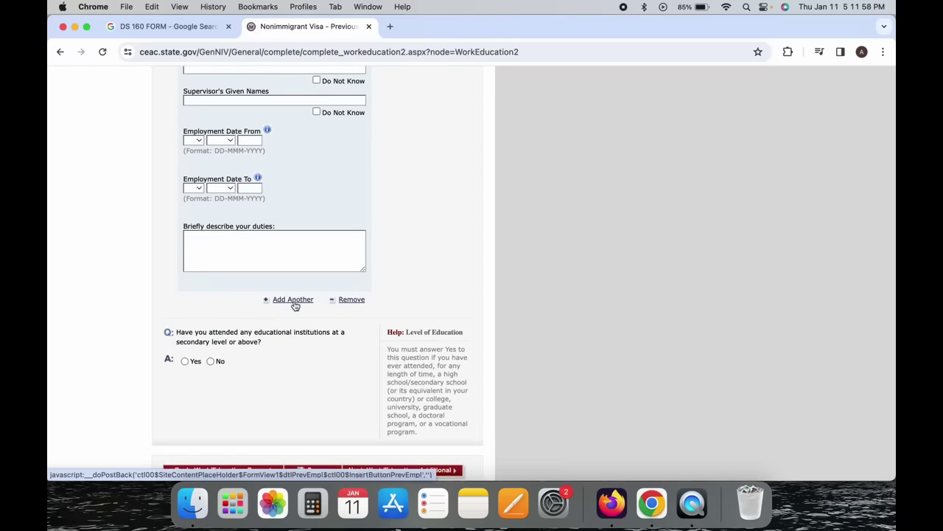
click(293, 300)
click(211, 279)
Answer No to attending educational institutions and continue to Additional Work/Education.
scroll(213, 280, down, 2)
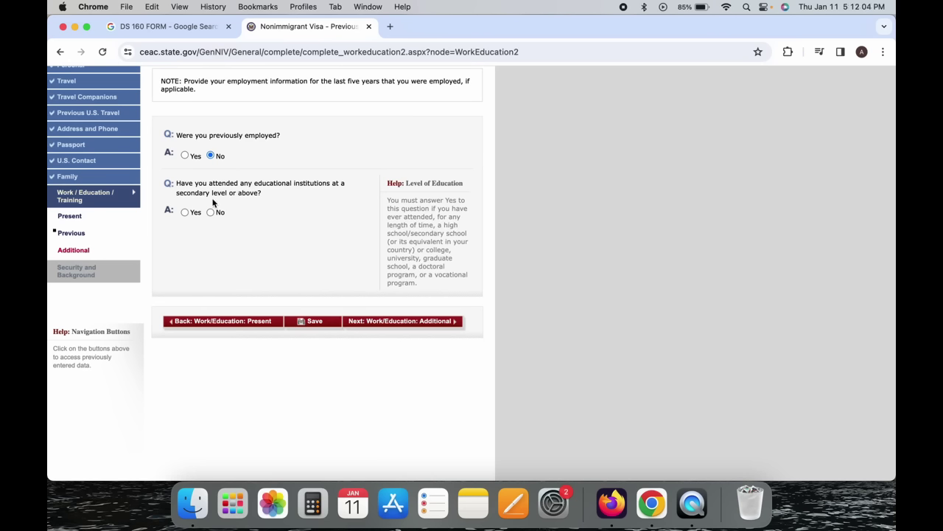
click(186, 213)
scroll(221, 261, down, 5)
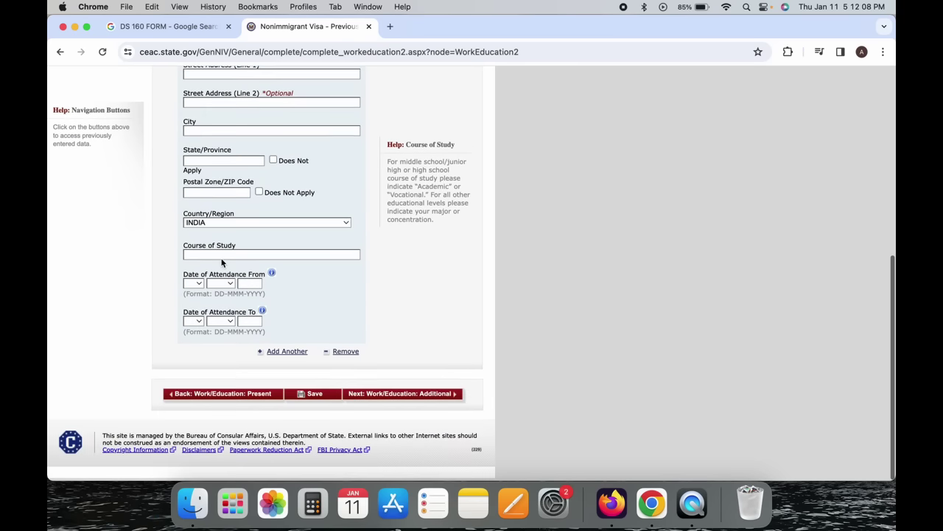
scroll(221, 262, up, 1)
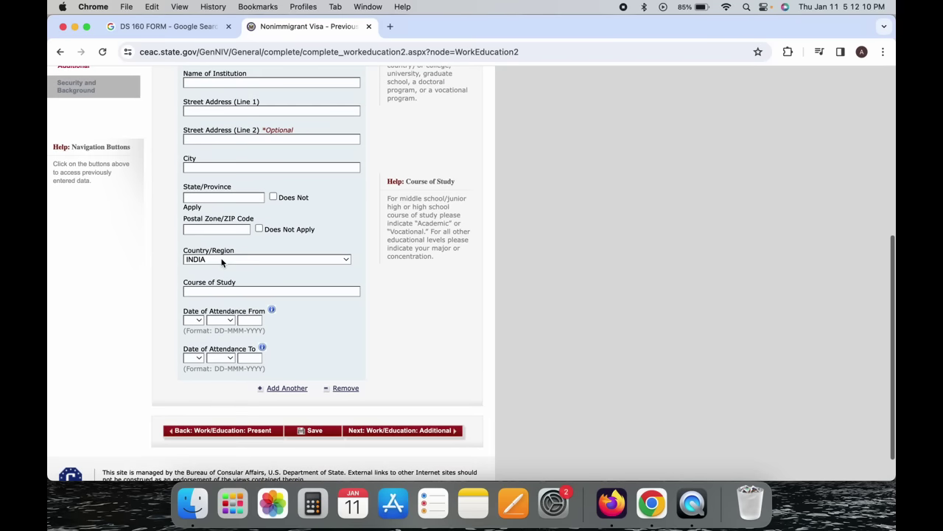
scroll(221, 261, up, 2)
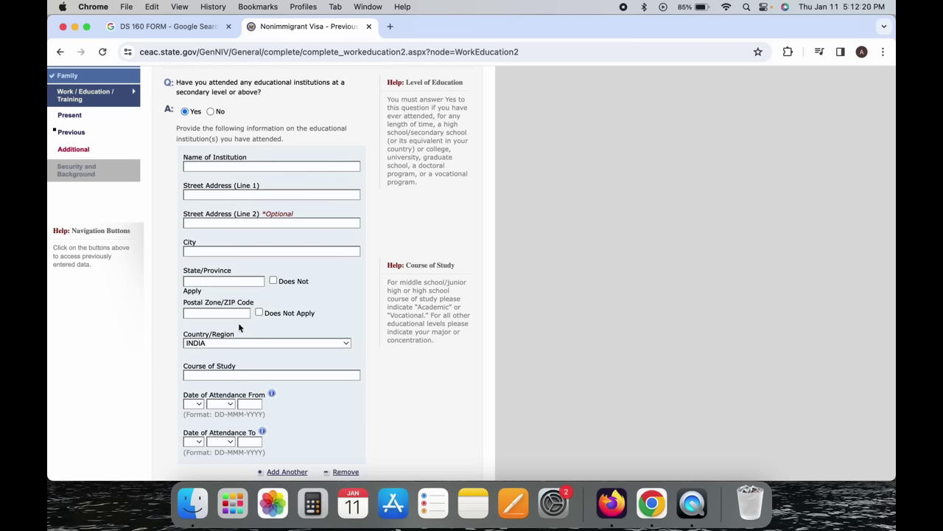
click(239, 377)
scroll(305, 398, down, 3)
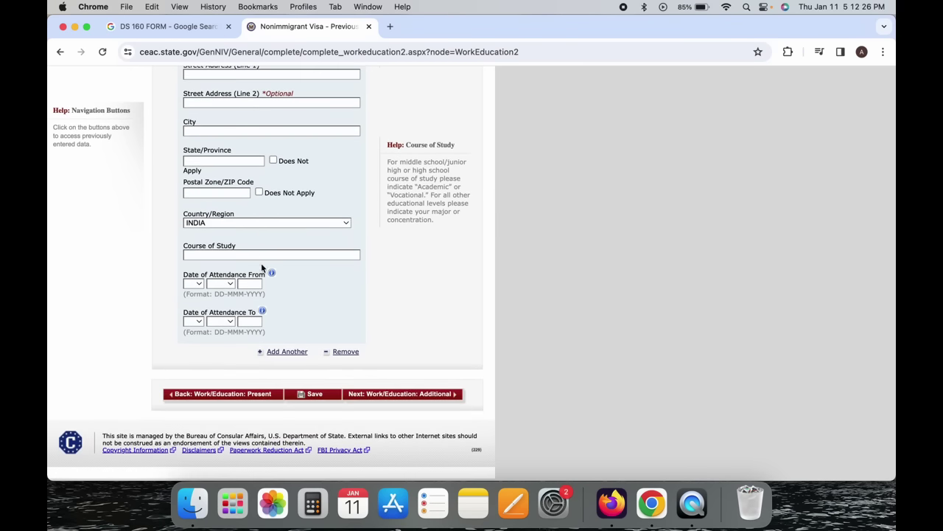
scroll(281, 301, up, 1)
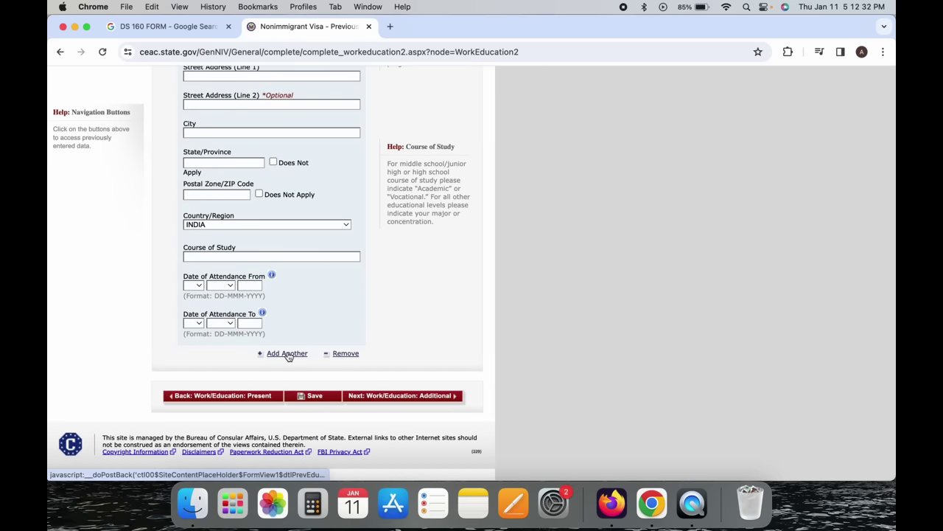
scroll(287, 356, up, 5)
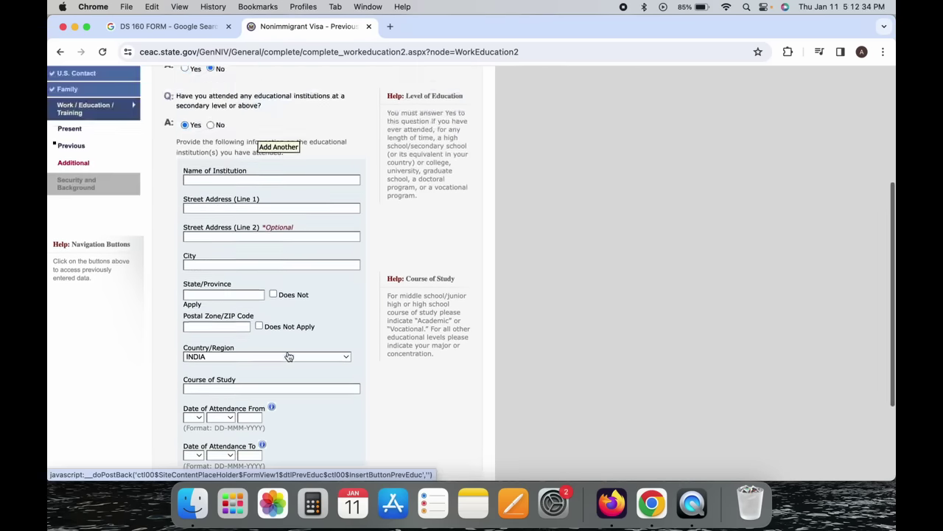
click(211, 247)
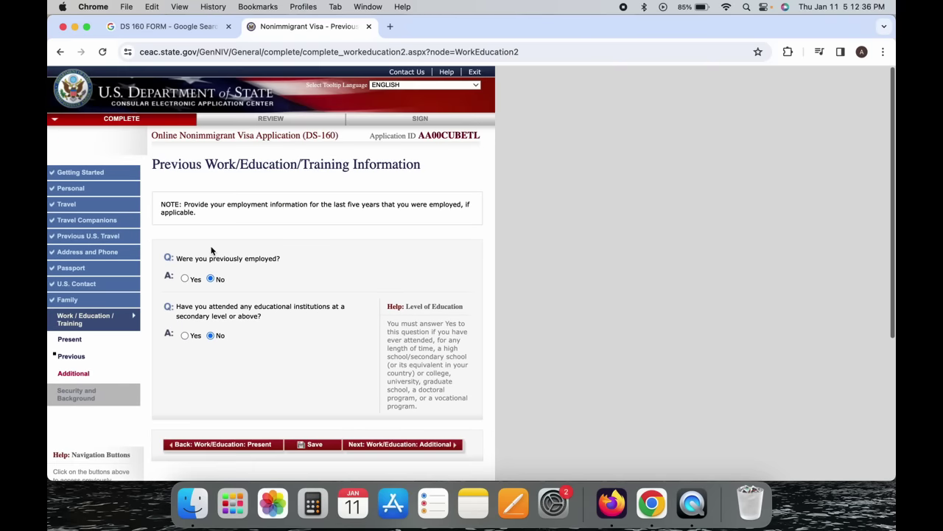
scroll(337, 268, down, 3)
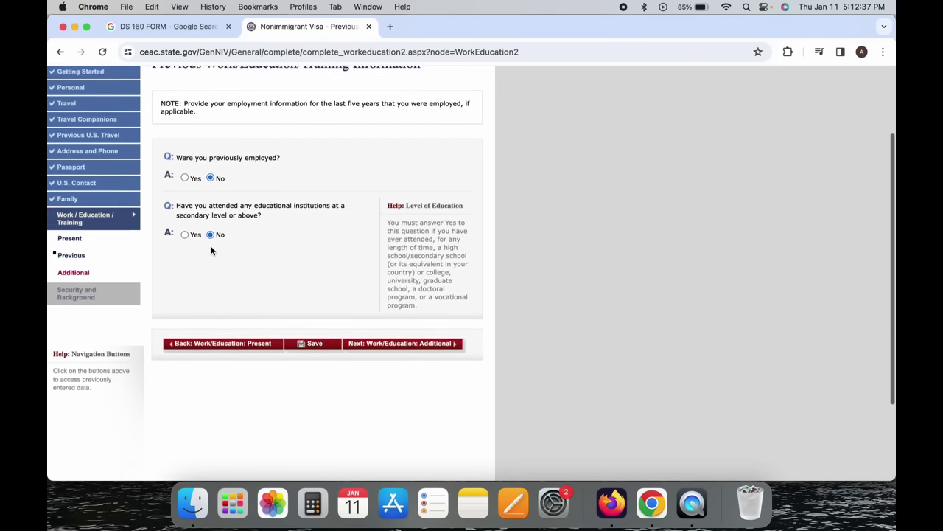
click(406, 334)
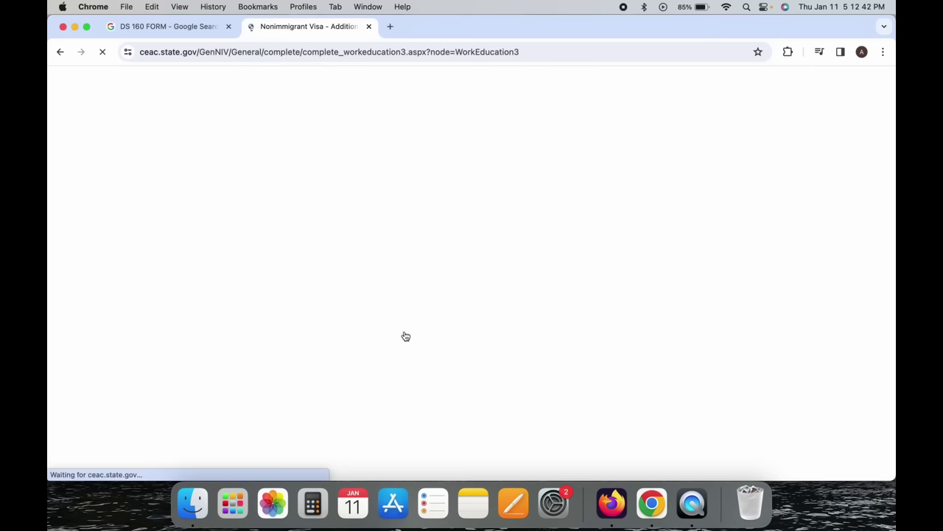
Answer No to the clan or tribe question.
scroll(406, 336, down, 1)
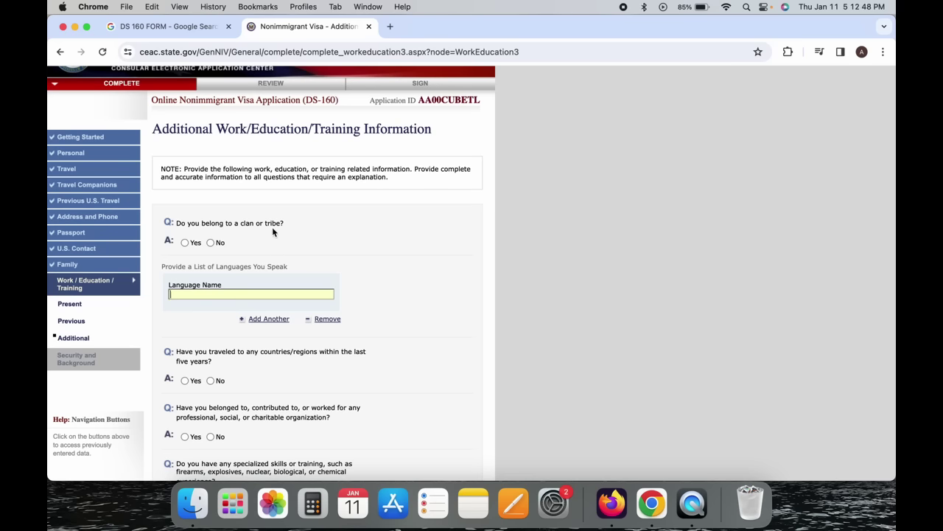
click(185, 243)
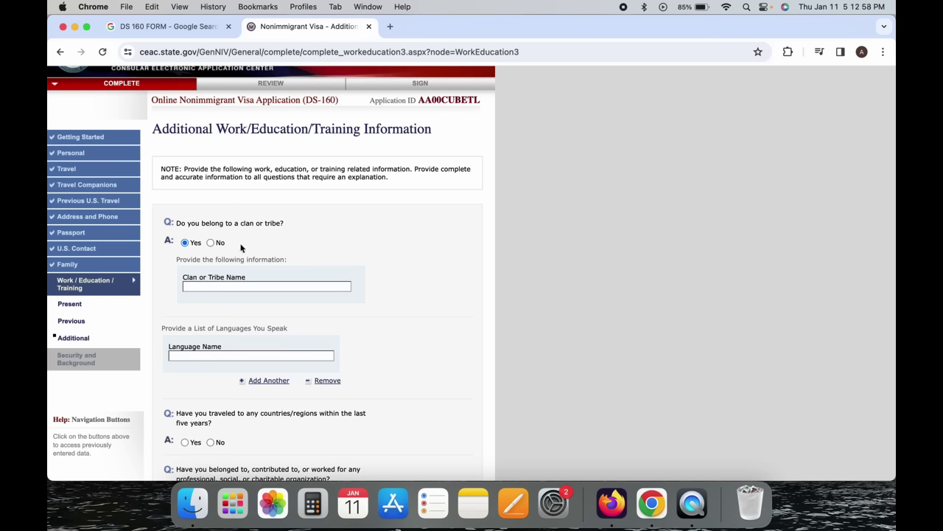
click(211, 242)
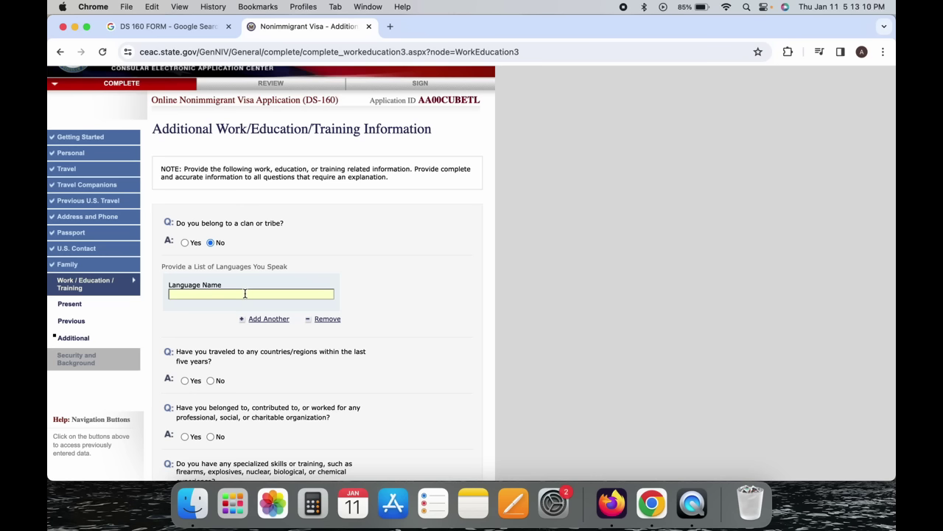
List ENGLISH and FRENCH as spoken languages and answer Yes to travel in the last five years.
text(ENGLISH)
click(269, 319)
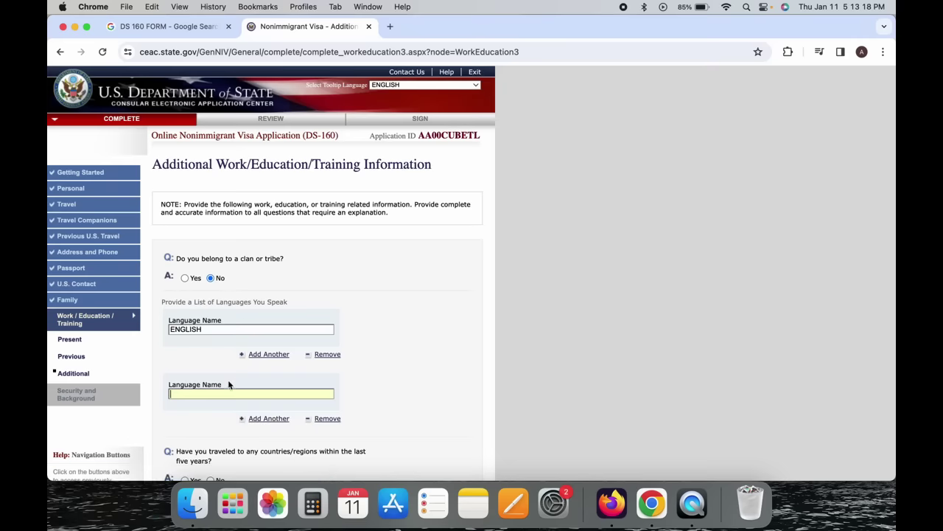
text(FRENCH)
scroll(229, 387, down, 5)
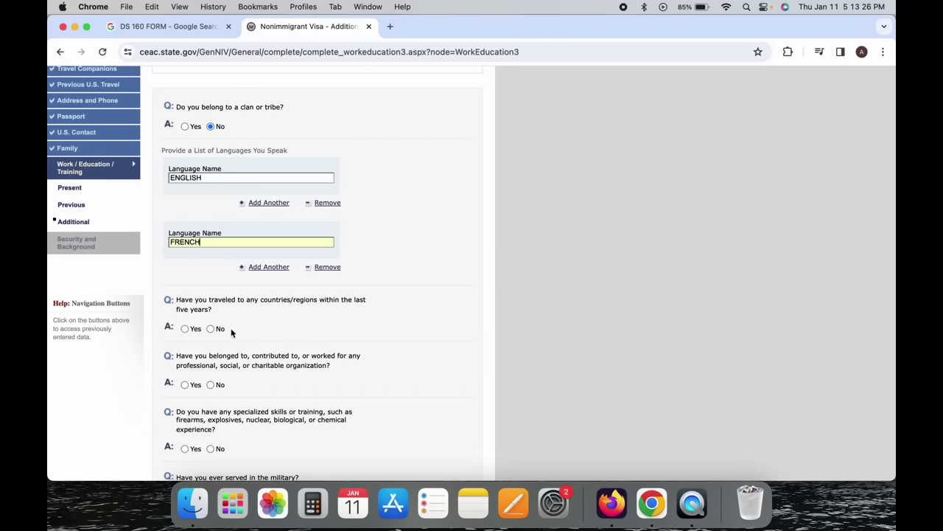
scroll(269, 301, down, 1)
scroll(270, 304, down, 4)
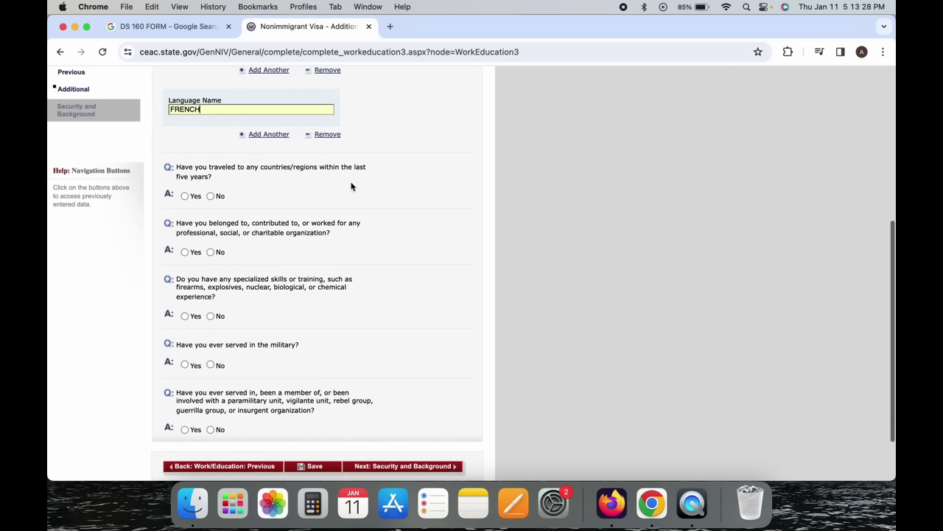
click(185, 196)
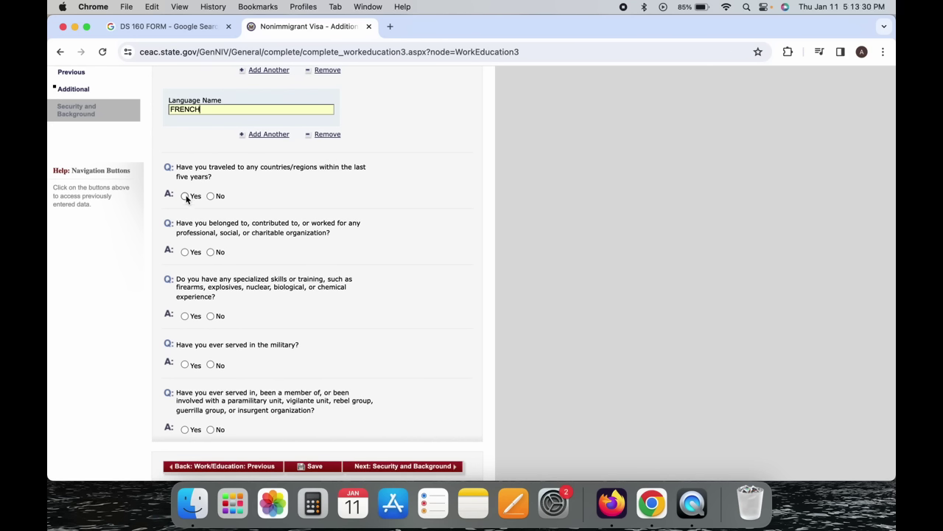
Choose SINGAPORE as the first country visited.
scroll(185, 194, down, 7)
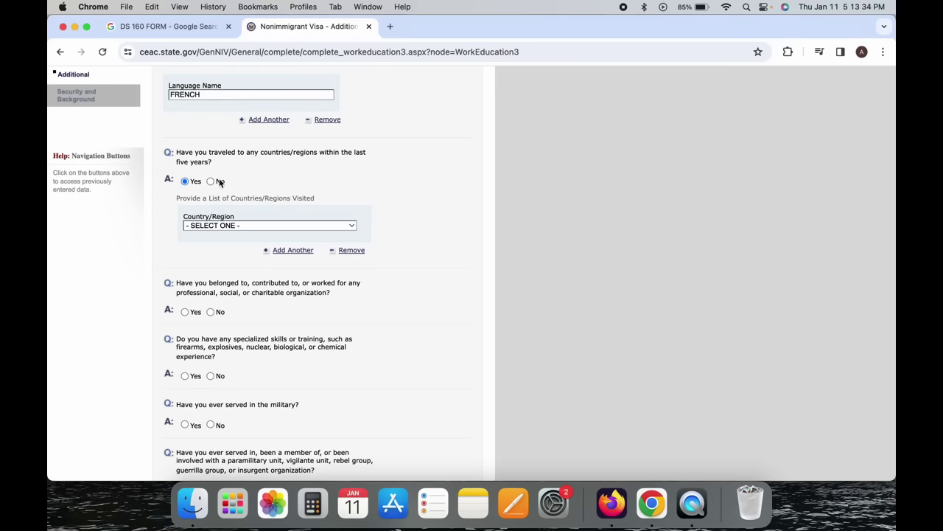
click(211, 181)
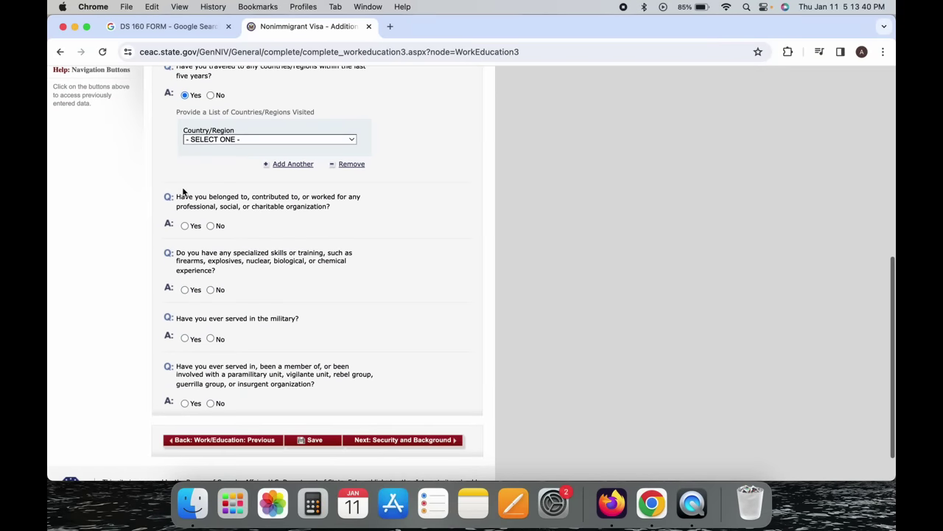
click(228, 140)
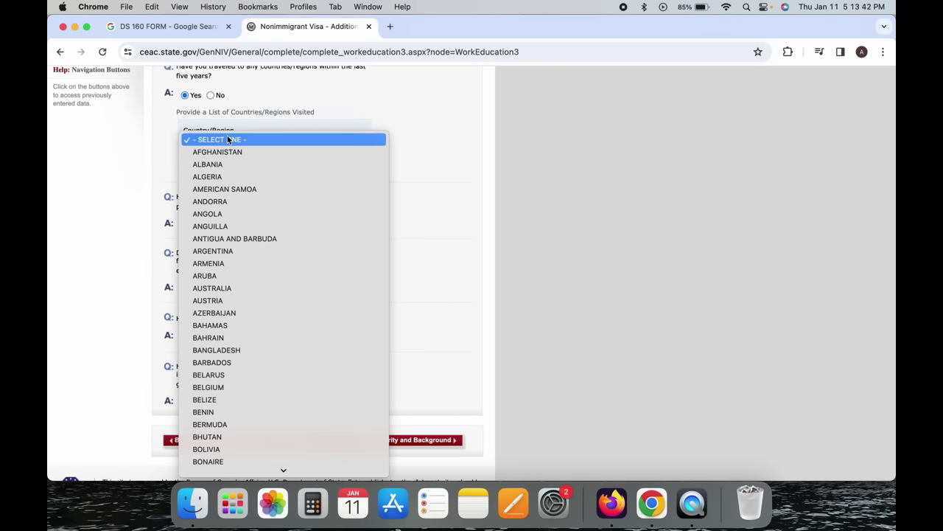
text(sin)
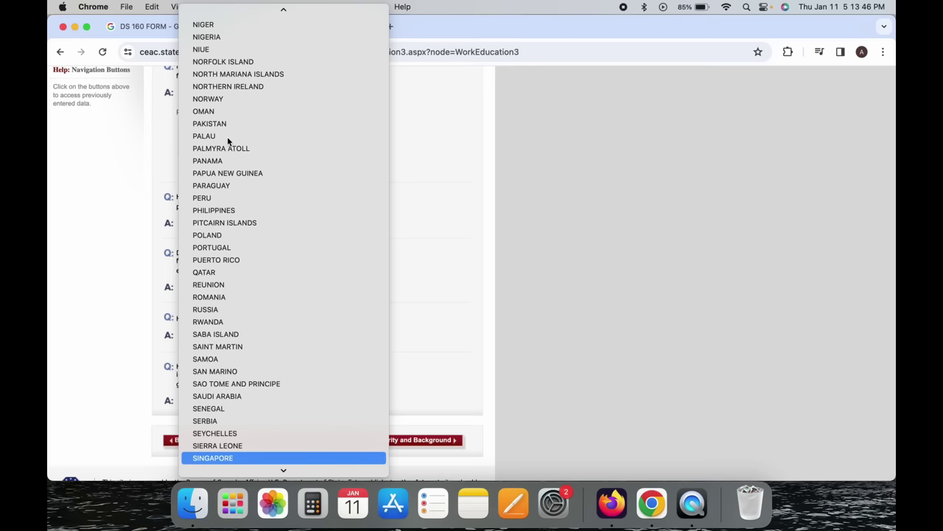
key(Return)
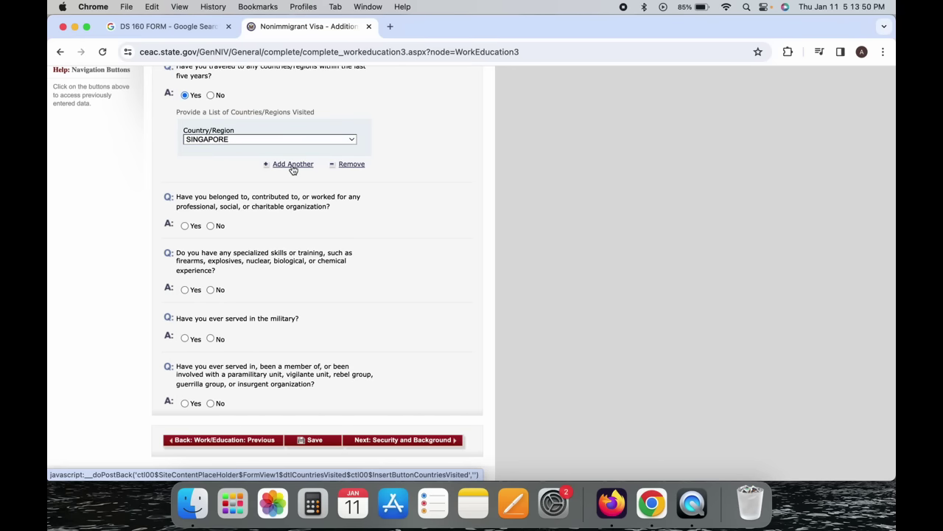
Add a second visited-country entry set to CANADA.
click(293, 165)
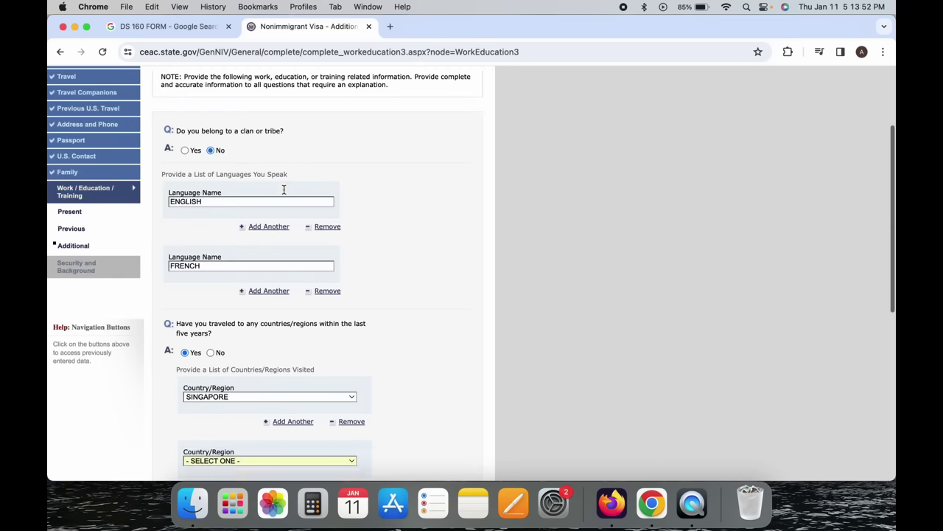
scroll(284, 191, down, 1)
click(253, 216)
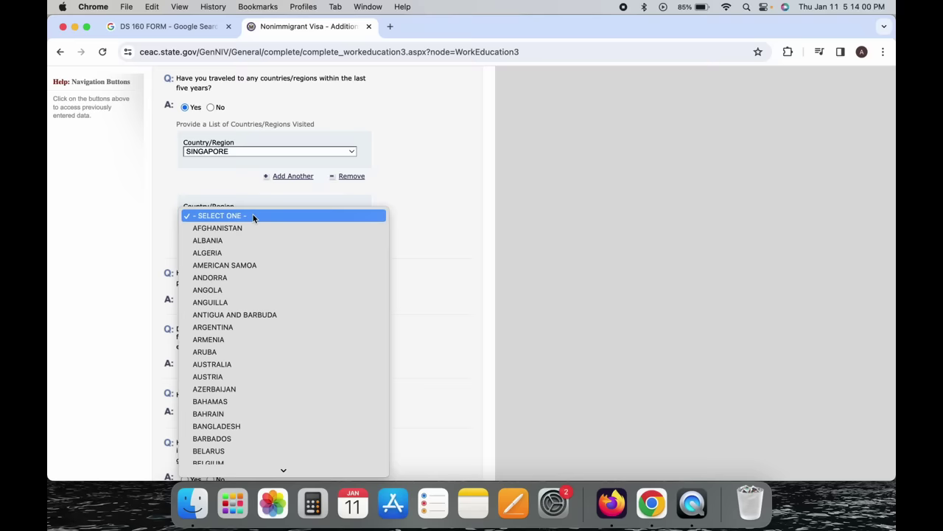
text(can)
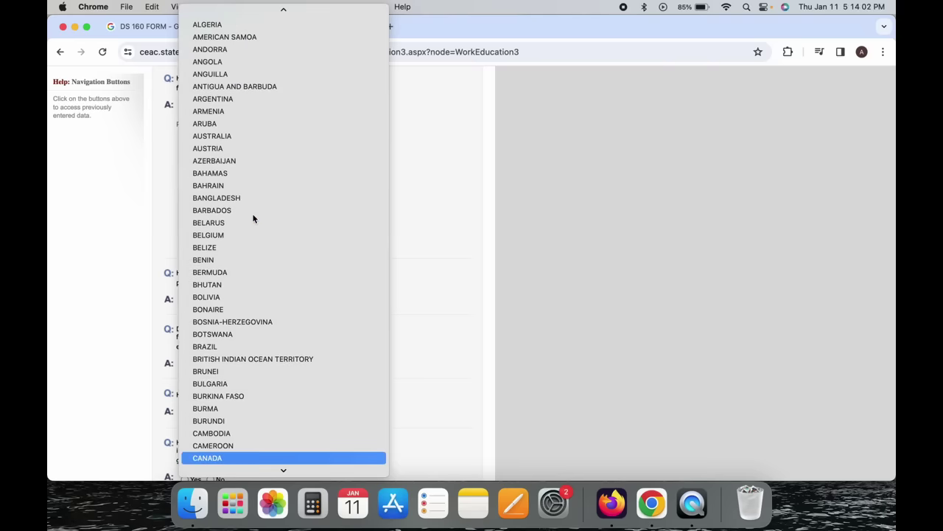
scroll(252, 219, down, 3)
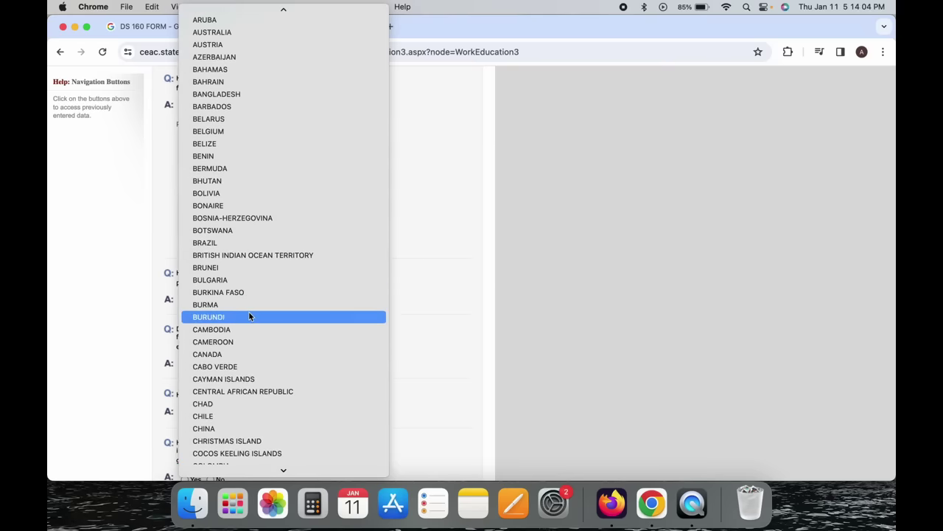
click(250, 355)
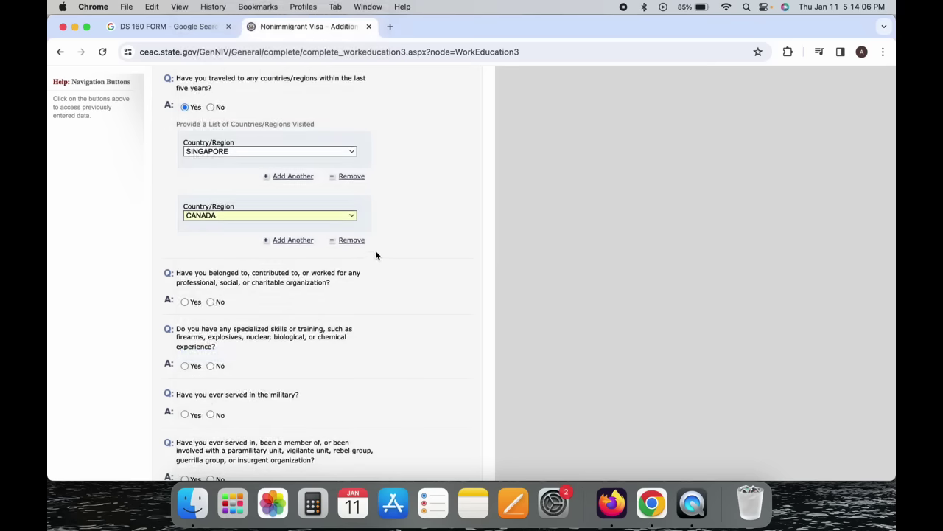
scroll(377, 254, down, 3)
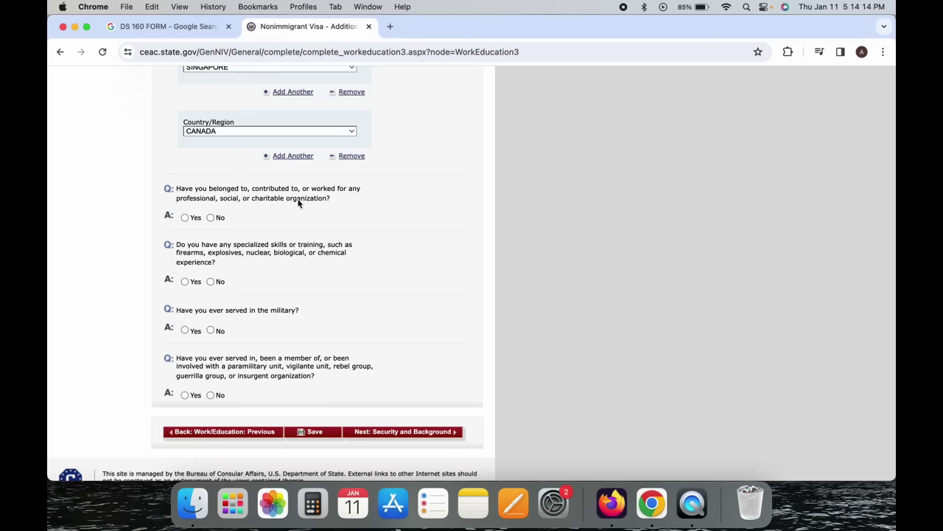
Answer the organization and specialized skills questions No.
click(185, 217)
scroll(188, 219, down, 10)
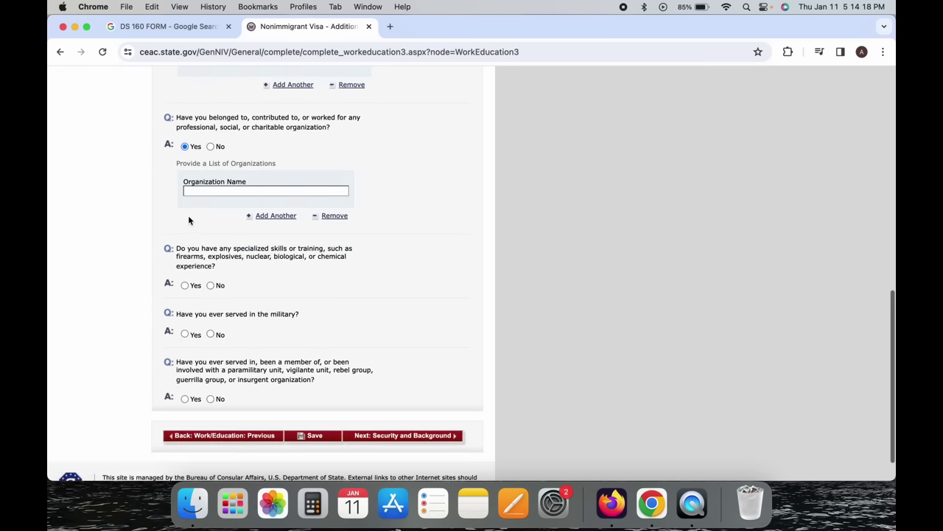
scroll(212, 148, down, 10)
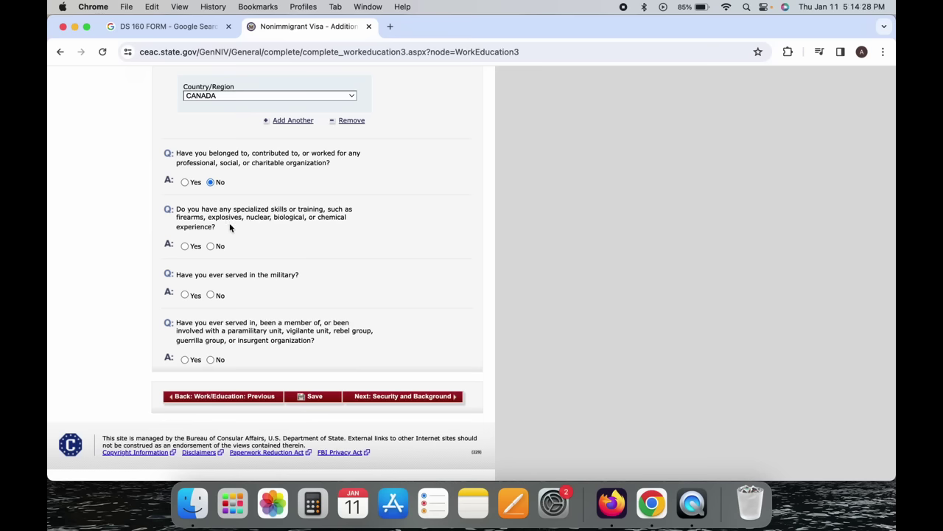
click(185, 247)
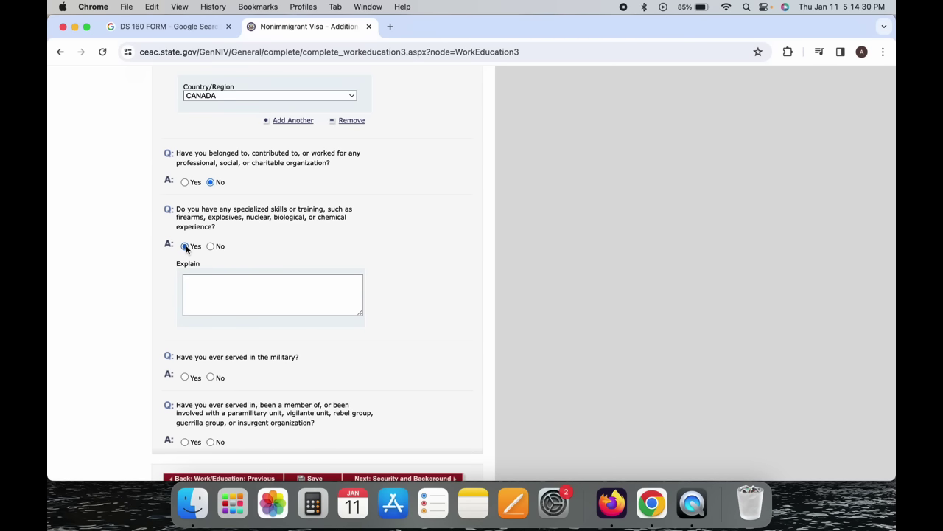
click(211, 246)
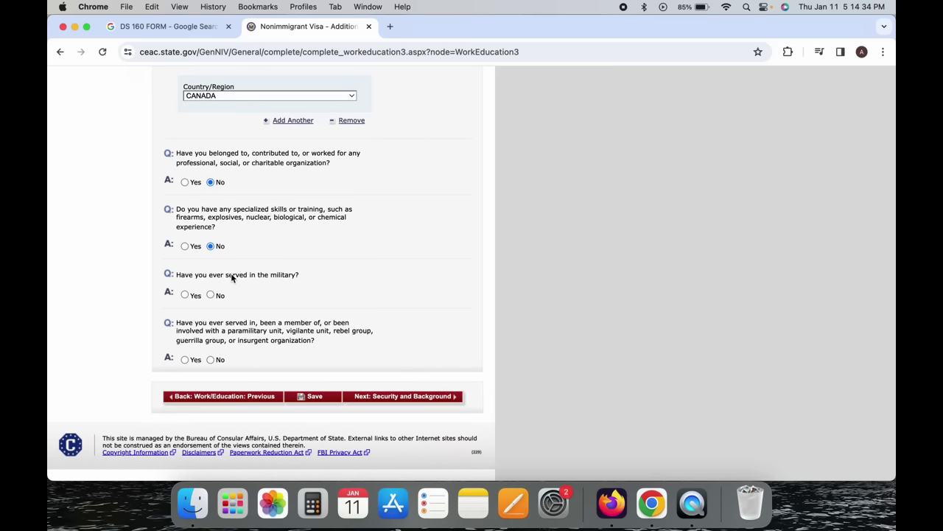
Answer No to military service and paramilitary questions, then go to Security and Background.
click(185, 294)
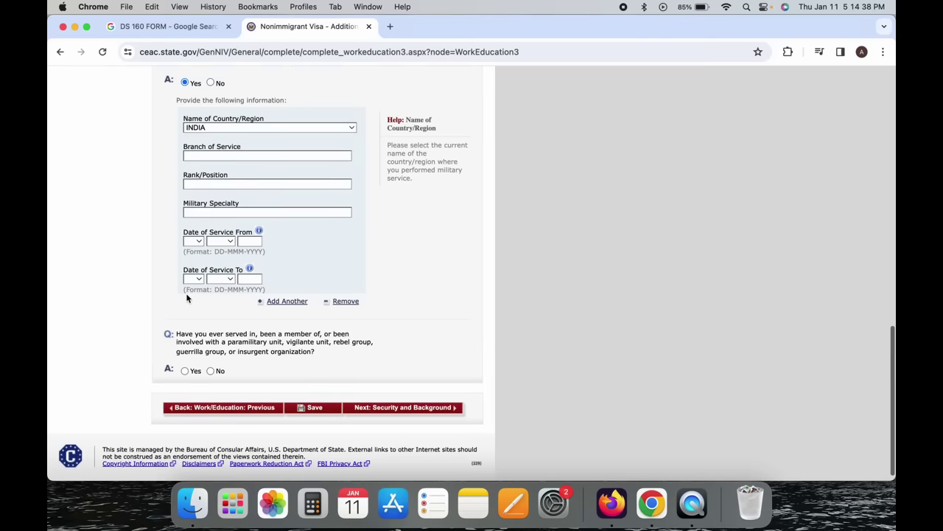
scroll(238, 185, up, 2)
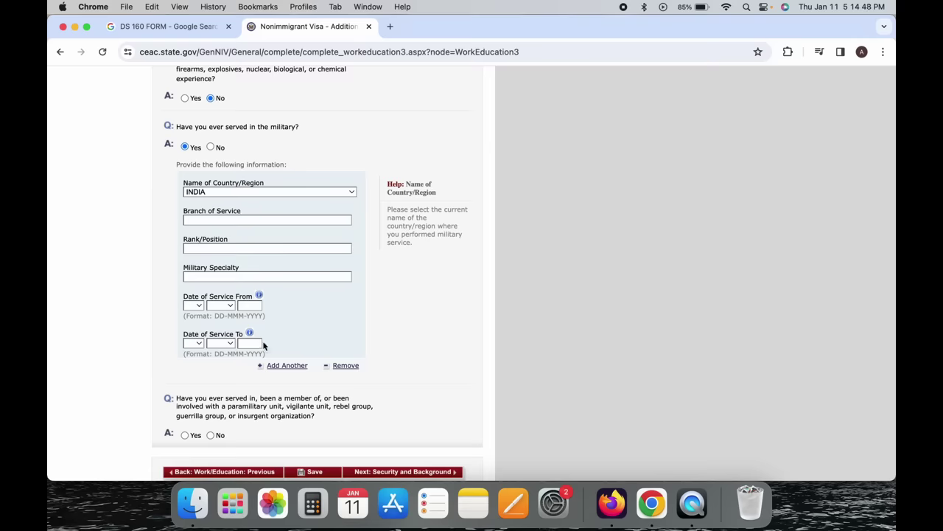
click(210, 147)
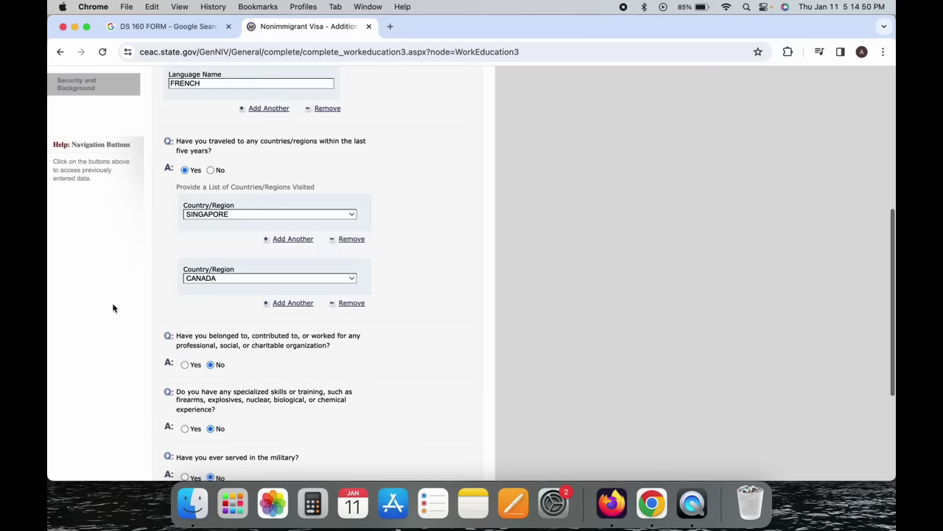
scroll(113, 308, down, 5)
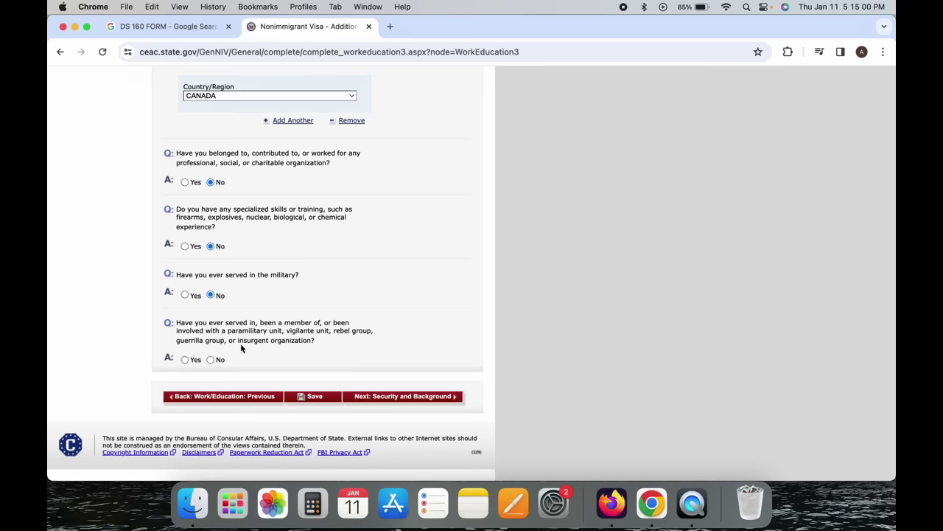
click(186, 360)
scroll(185, 362, down, 2)
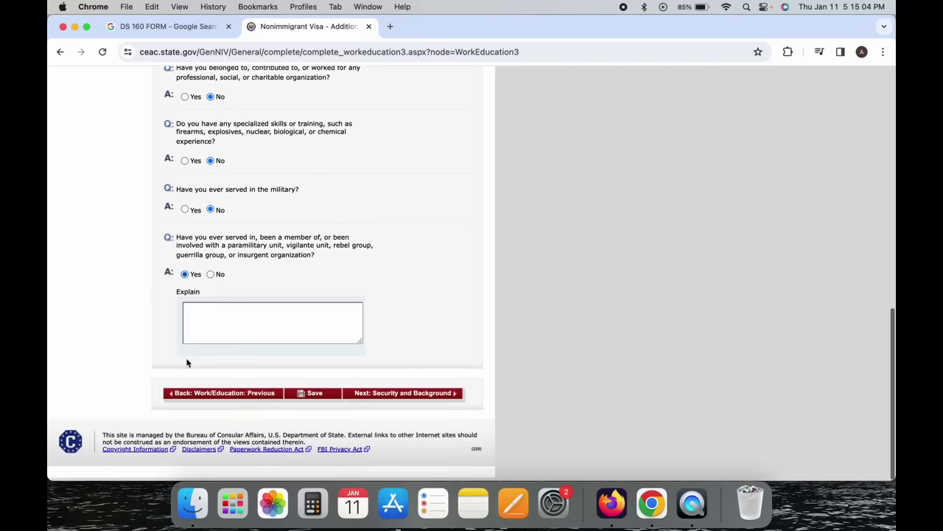
click(212, 278)
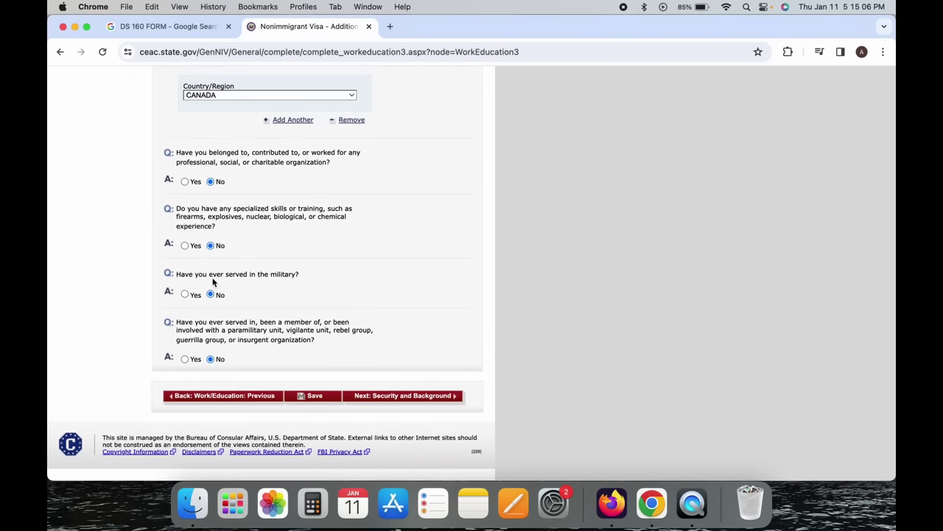
click(429, 398)
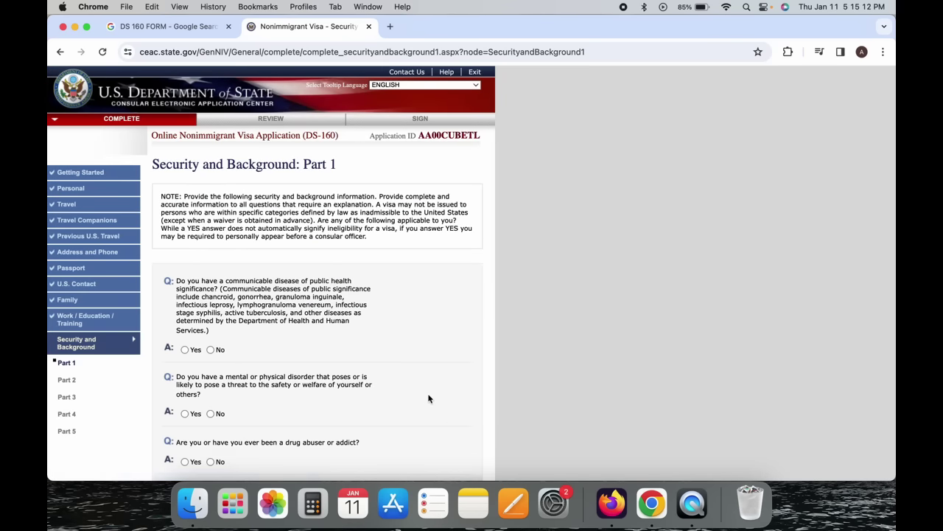
Answer No to communicable disease, mental/physical disorder and drug abuser questions, then continue.
scroll(430, 400, down, 3)
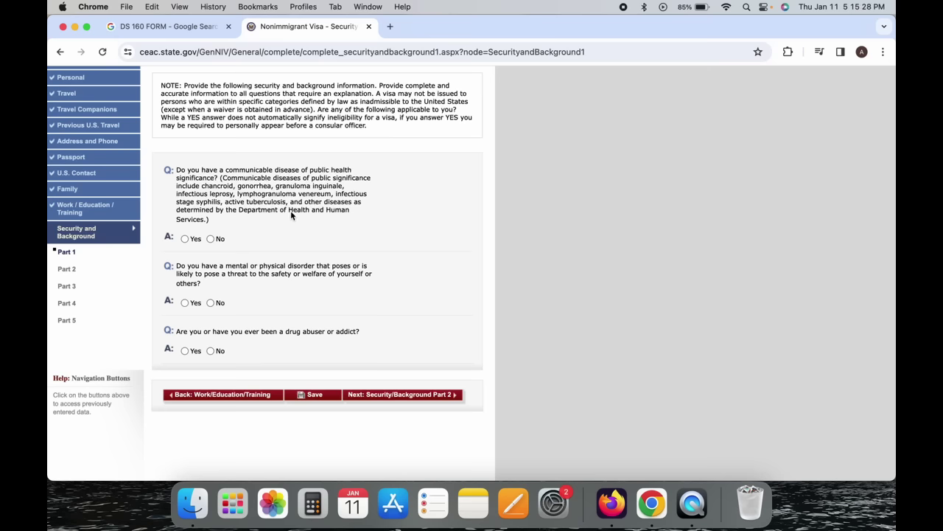
click(186, 239)
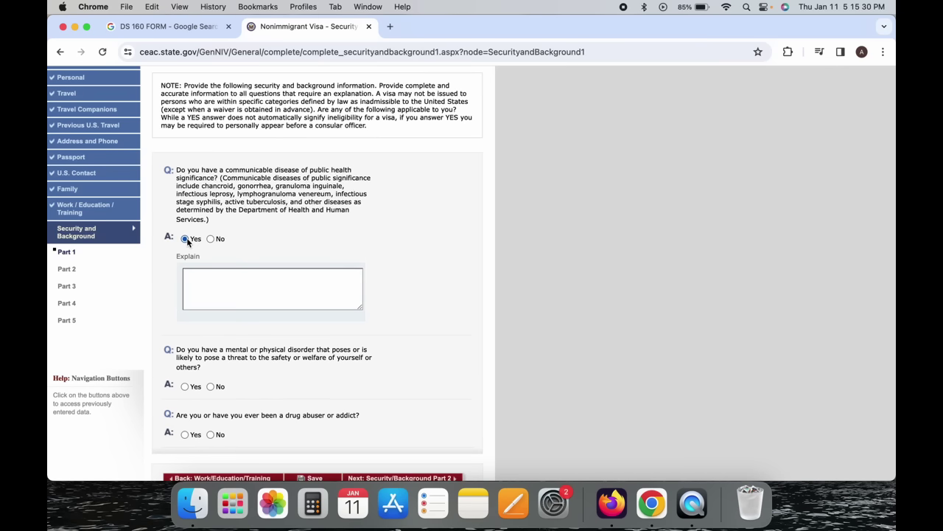
click(210, 239)
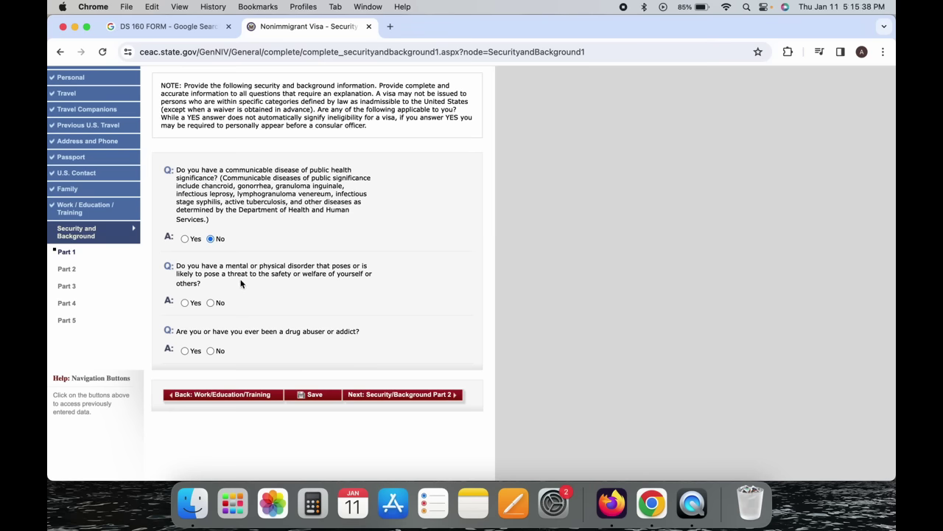
click(185, 303)
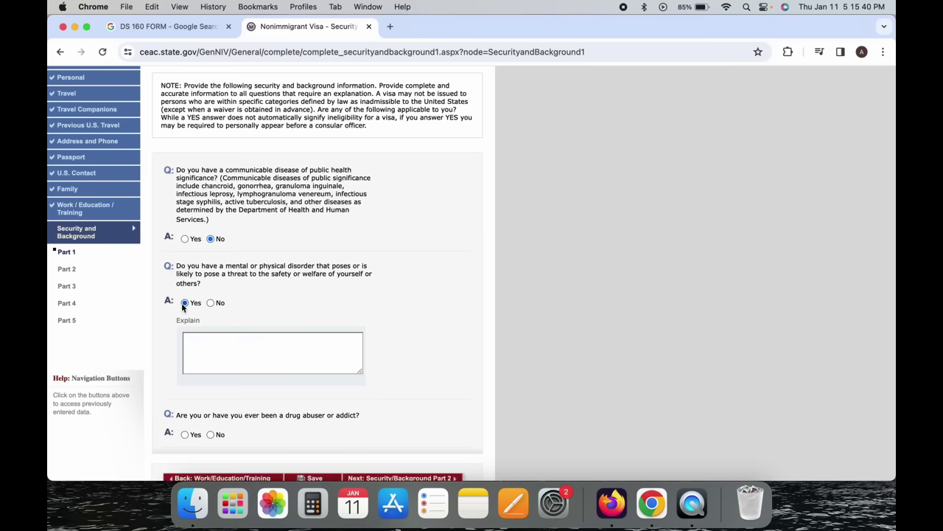
click(210, 303)
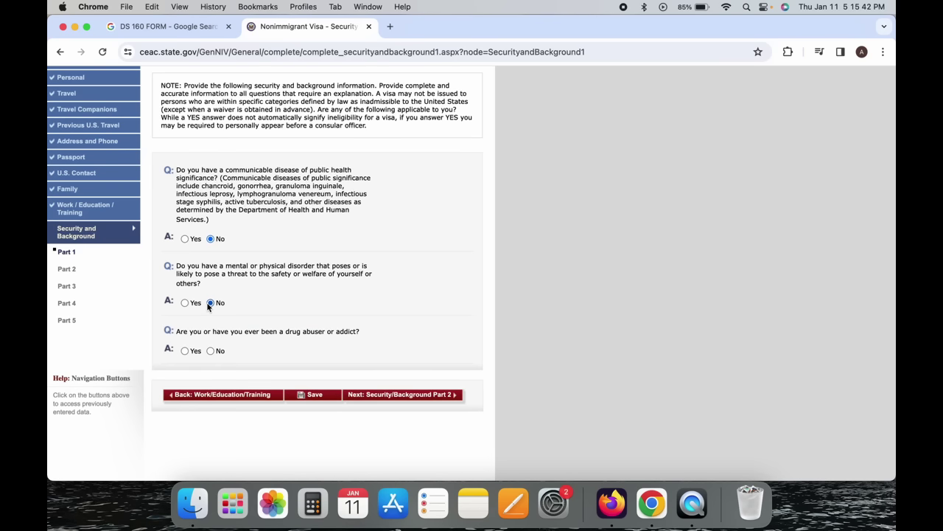
scroll(205, 299, down, 1)
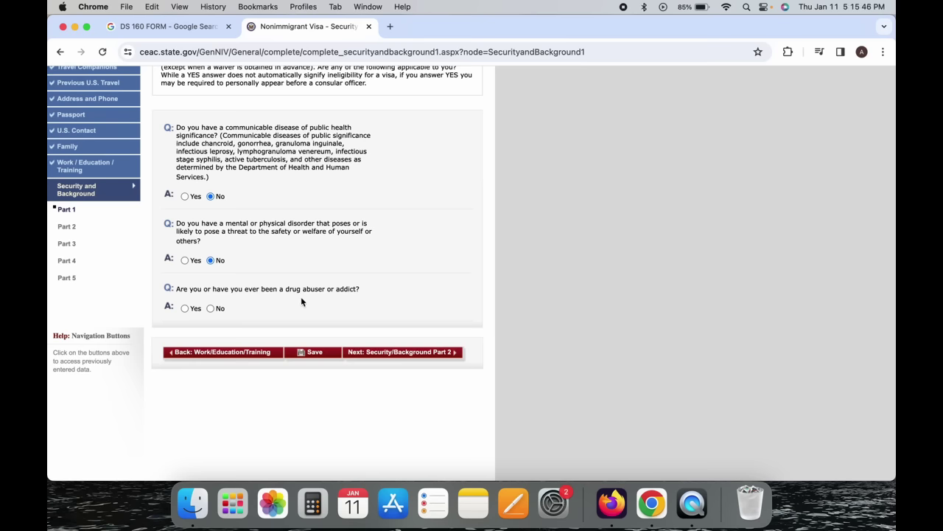
click(185, 308)
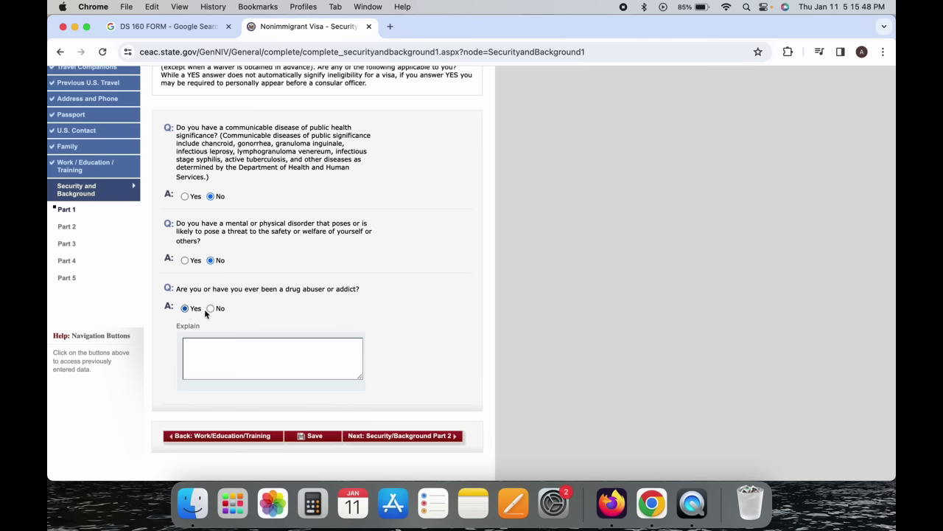
click(211, 309)
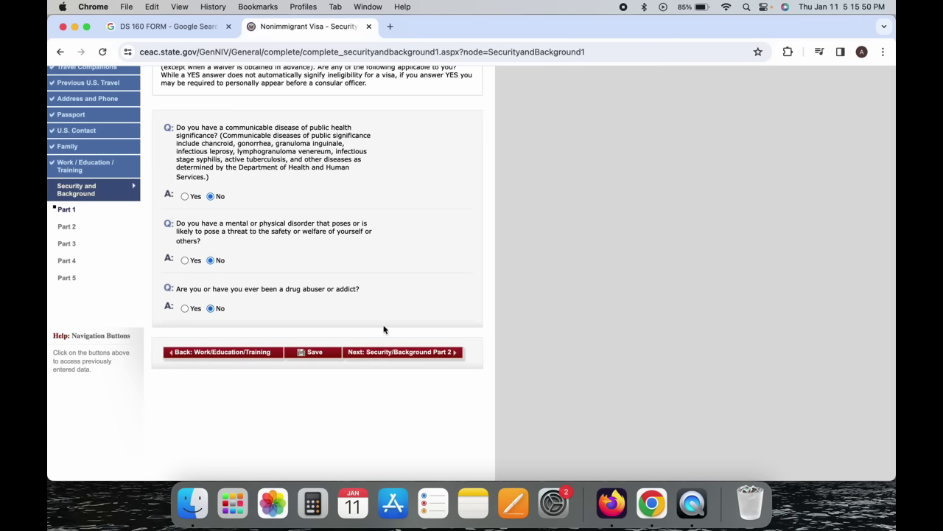
click(429, 354)
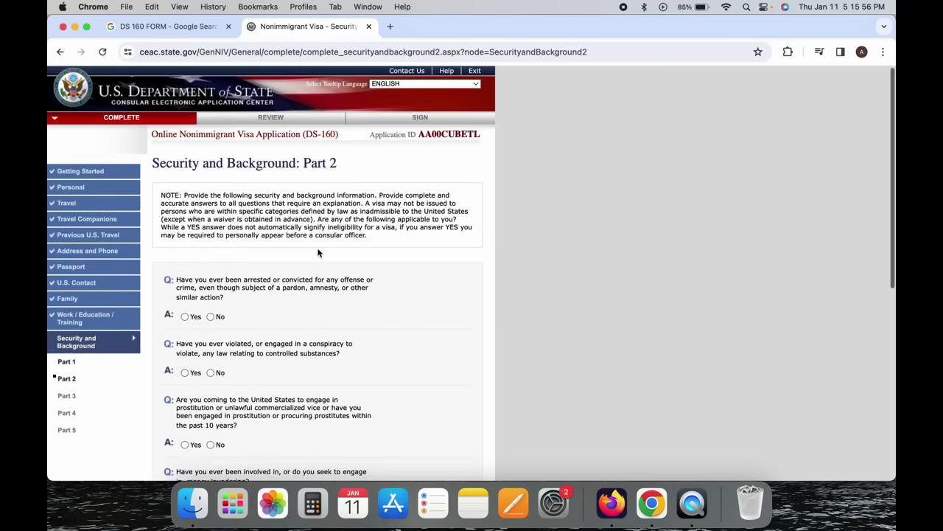
Answer No to the arrest or conviction, controlled substances and prostitution questions.
scroll(318, 253, down, 3)
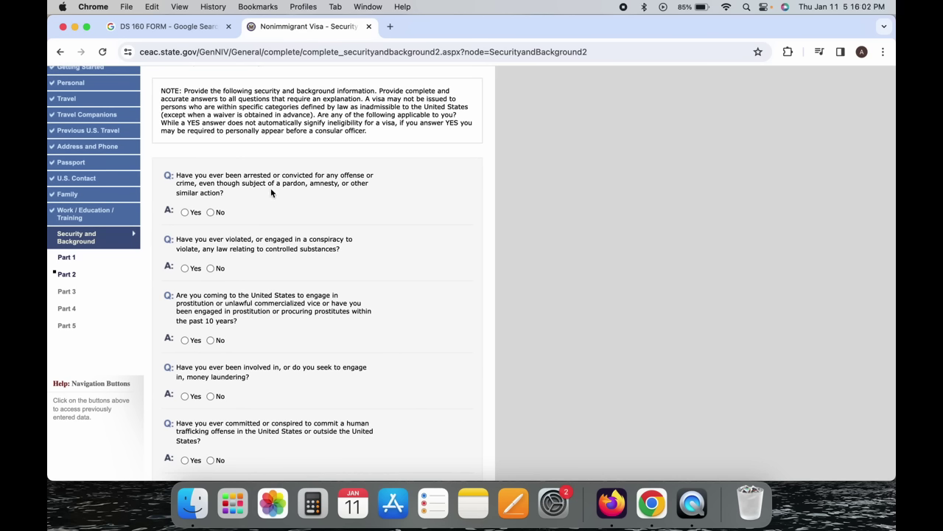
click(190, 212)
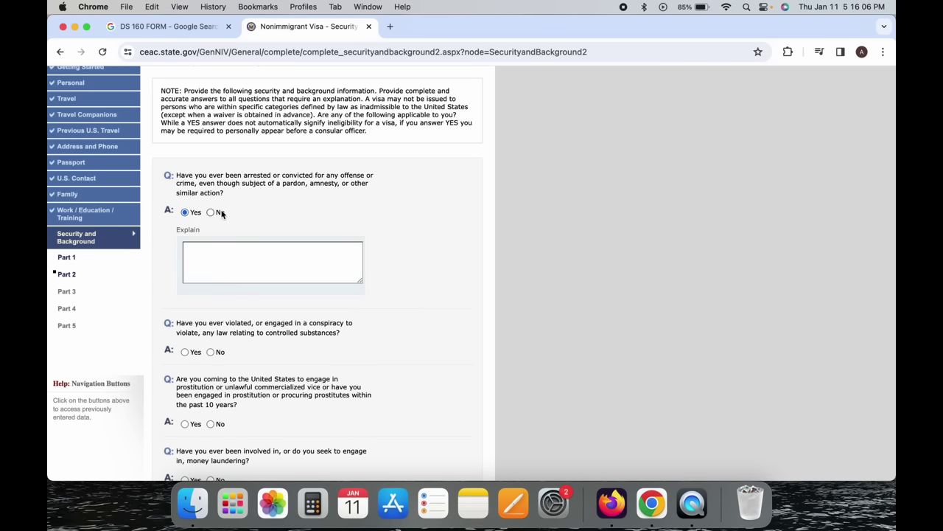
click(212, 212)
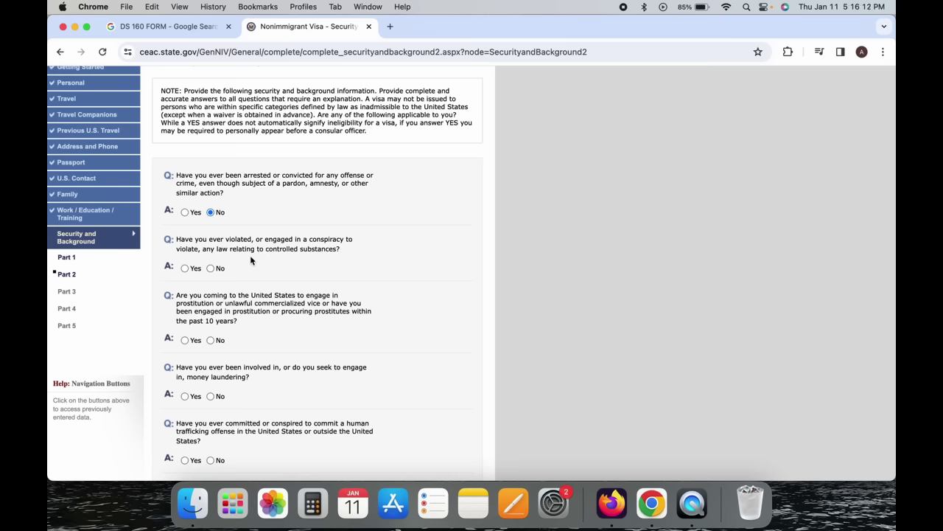
click(211, 269)
scroll(244, 302, down, 3)
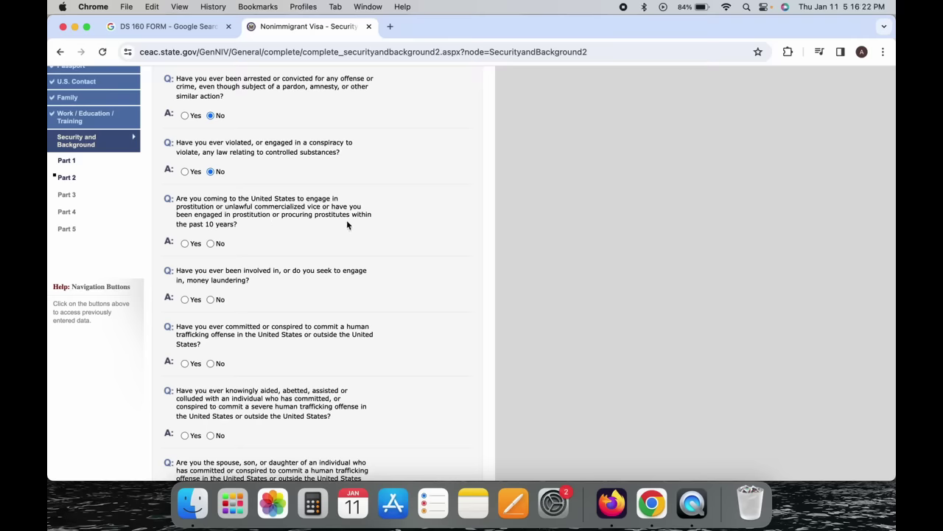
click(211, 243)
Answer No to the money laundering, human trafficking, aiding traffickers and trafficking-benefit questions.
scroll(214, 246, down, 2)
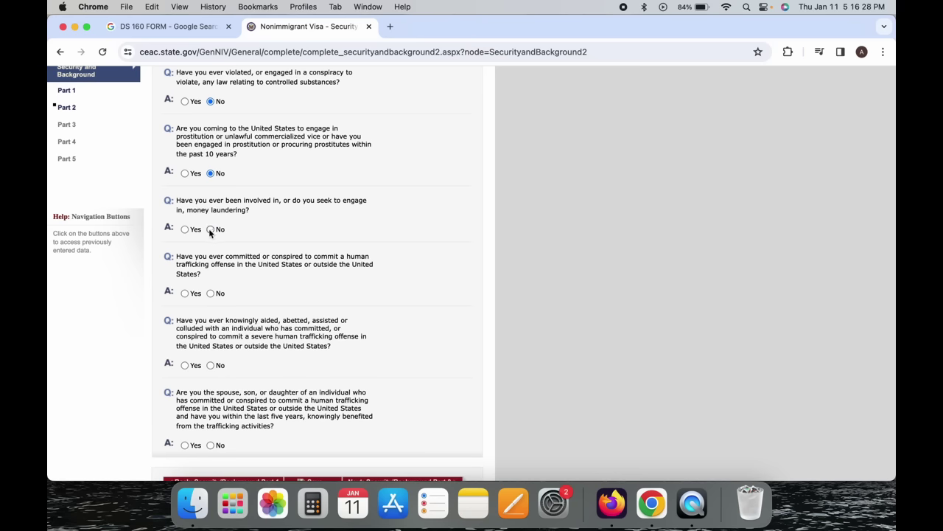
click(185, 230)
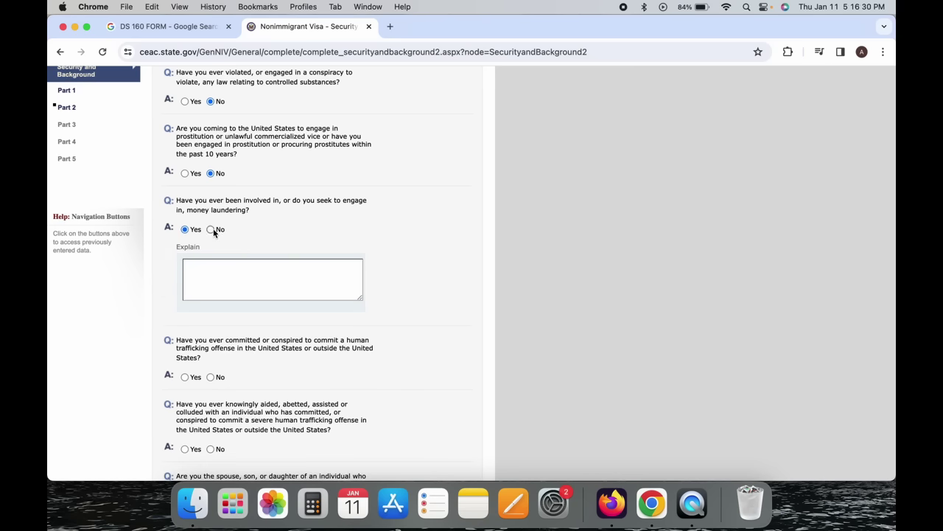
click(211, 229)
scroll(214, 233, down, 2)
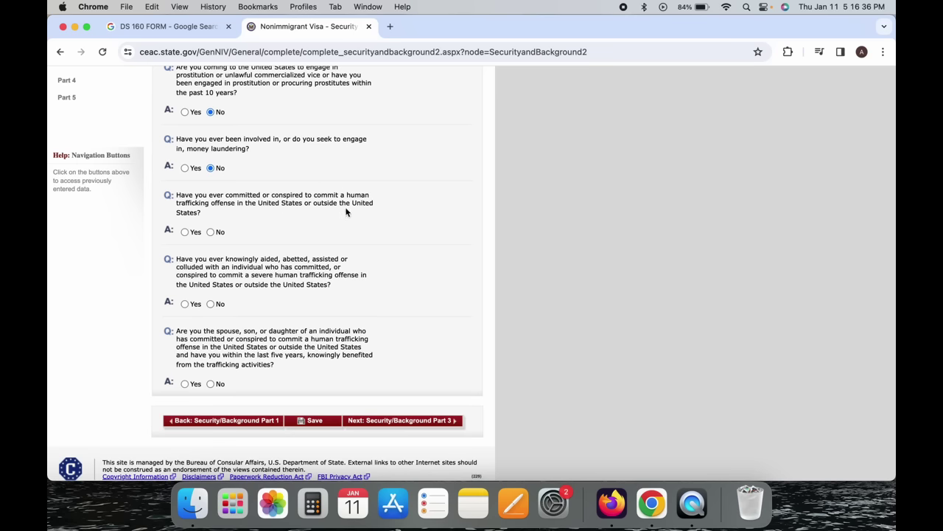
click(211, 232)
scroll(210, 236, down, 1)
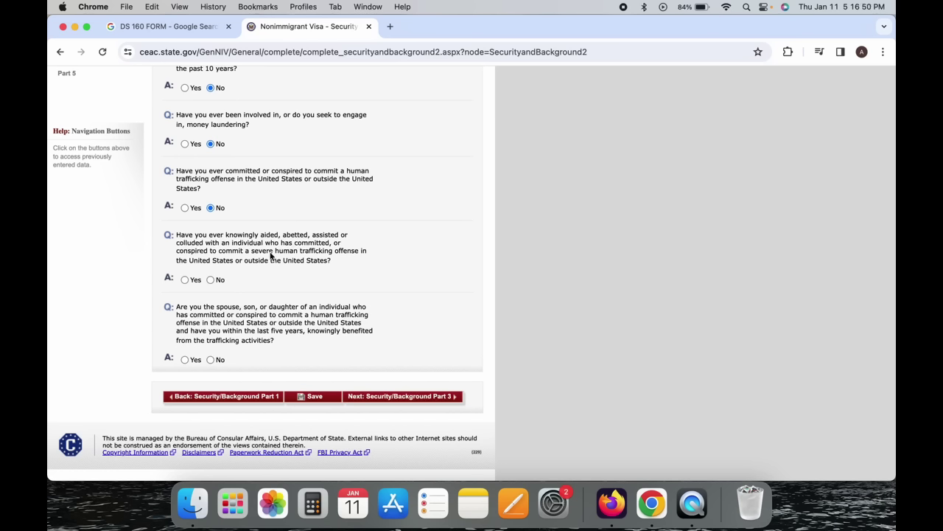
click(211, 280)
click(212, 359)
Continue to Security and Background Part 3 and view its espionage and terrorism questions.
click(438, 399)
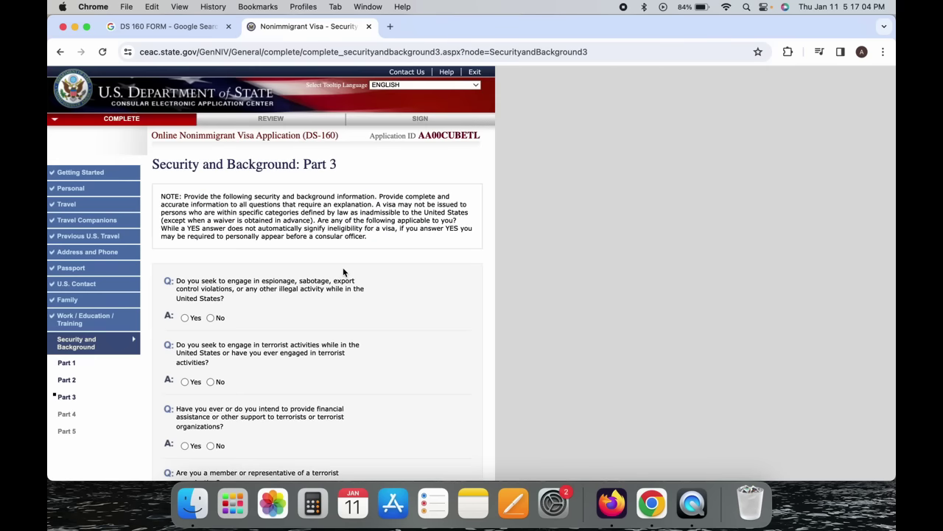
scroll(343, 272, down, 2)
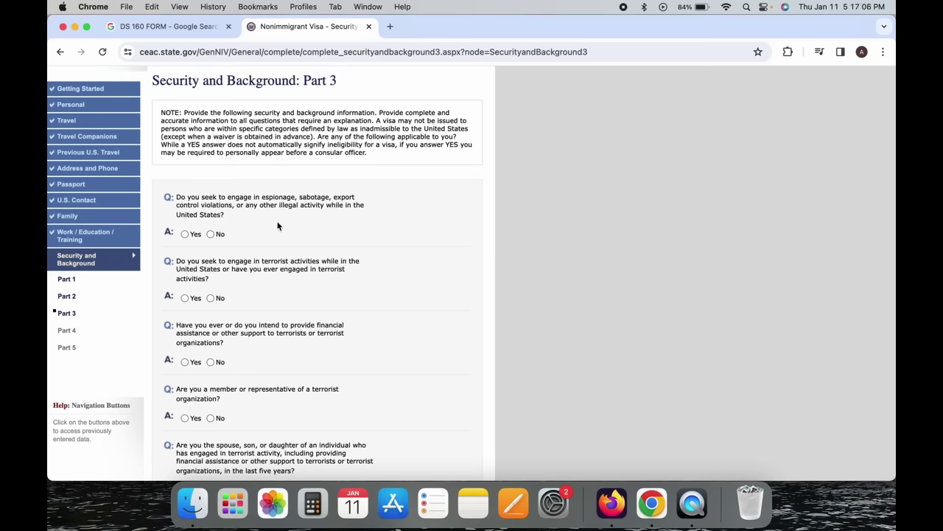